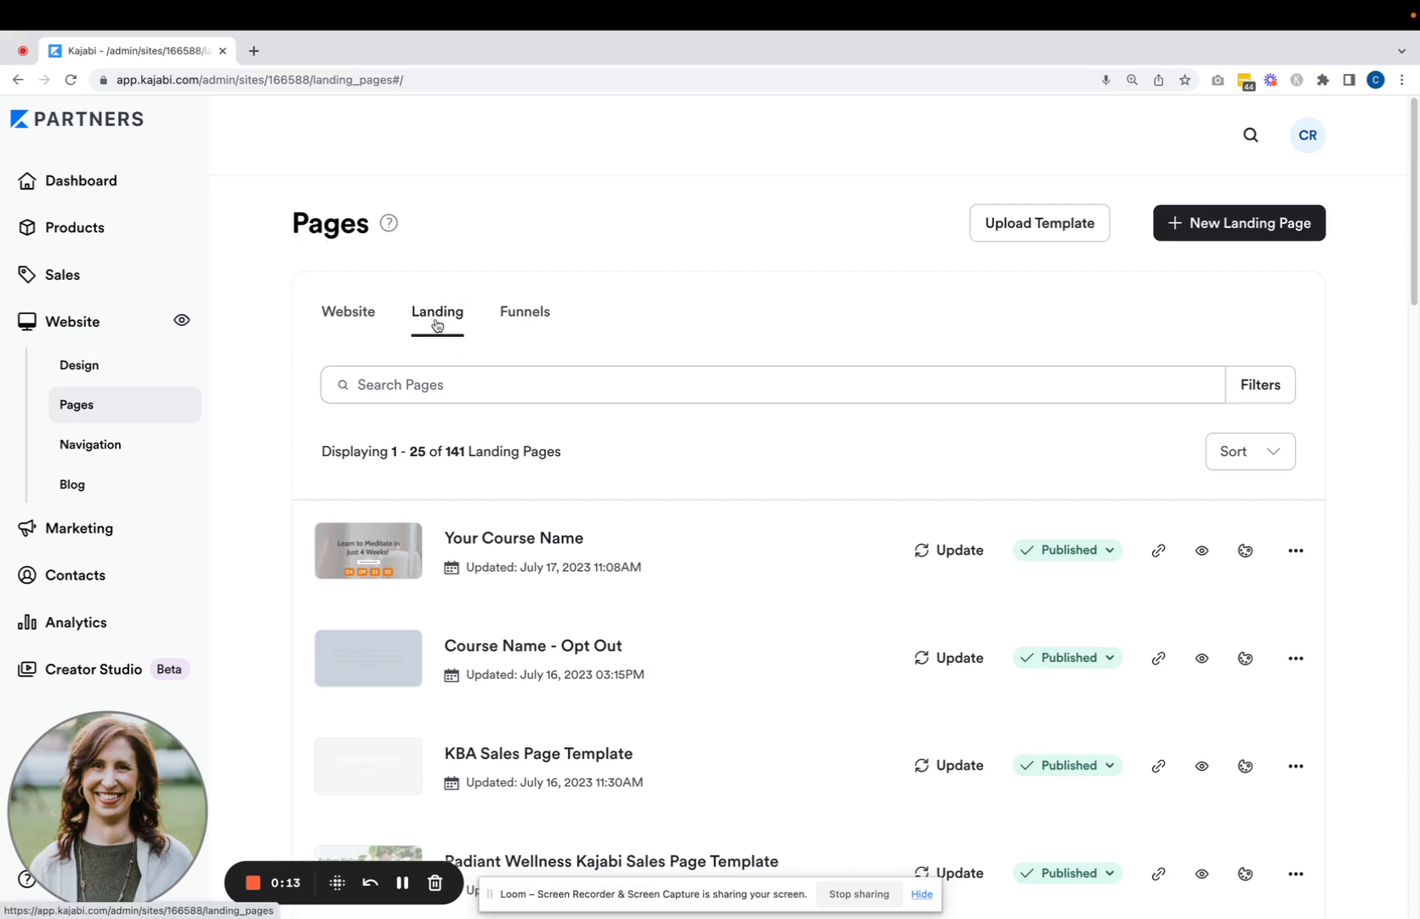
Step: Start a new landing page and browse the full set of Opt-in templates
left_click(1262, 223)
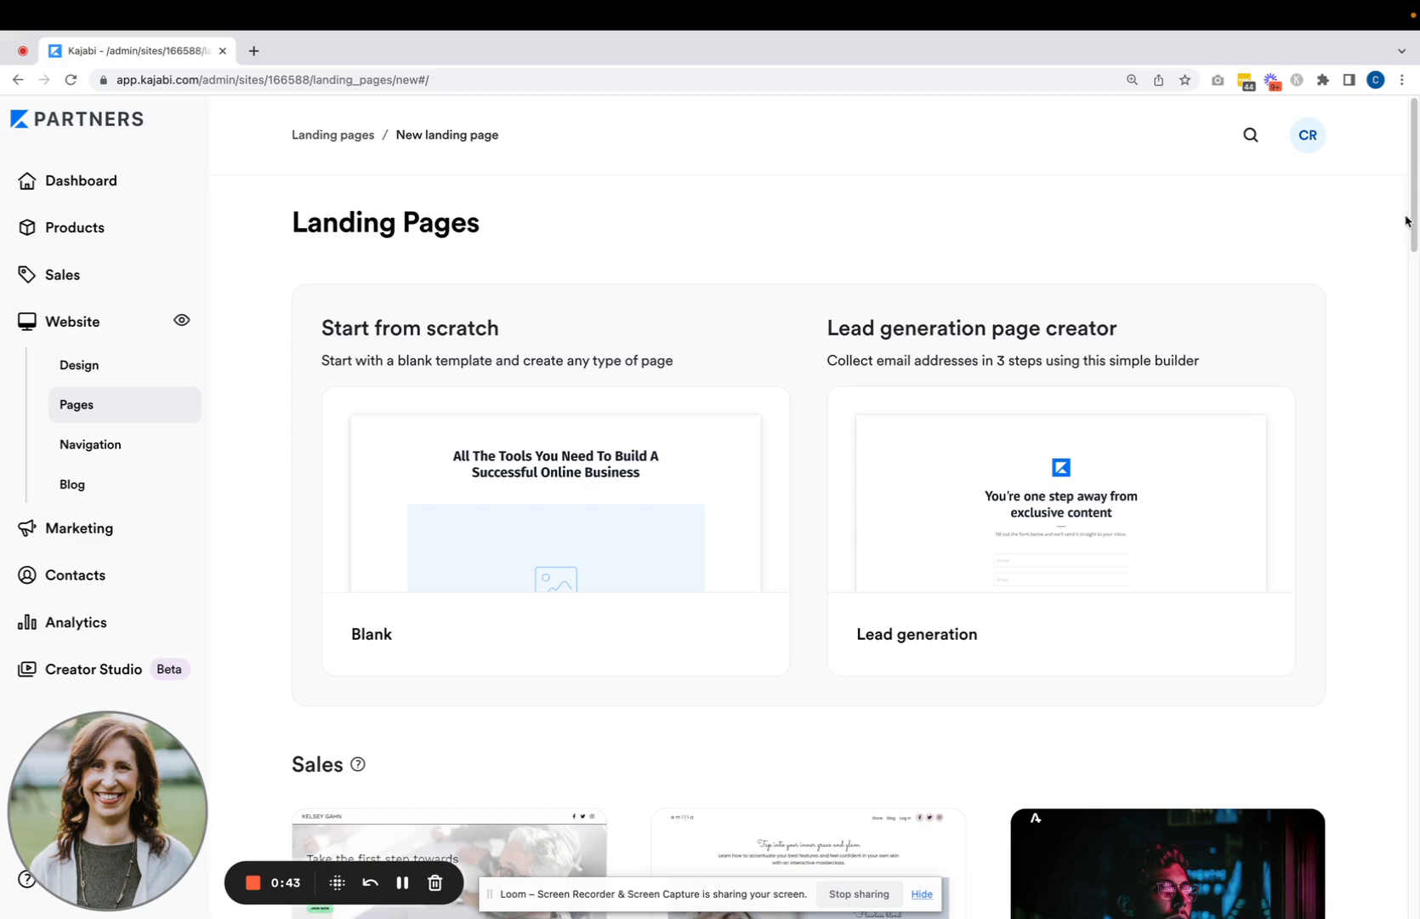
left_click_drag(1414, 223, 1416, 656)
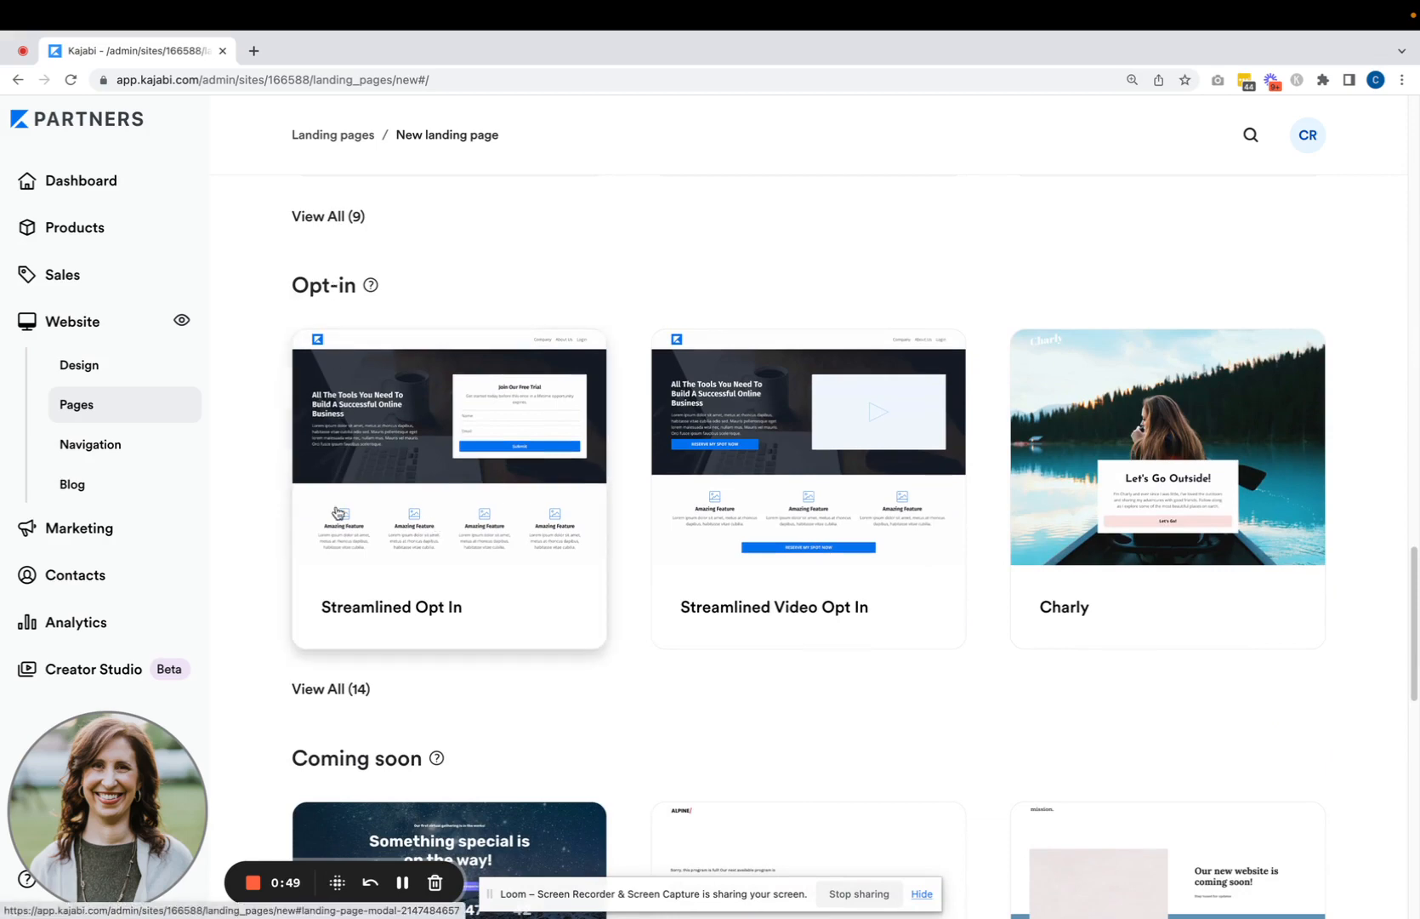
left_click(333, 692)
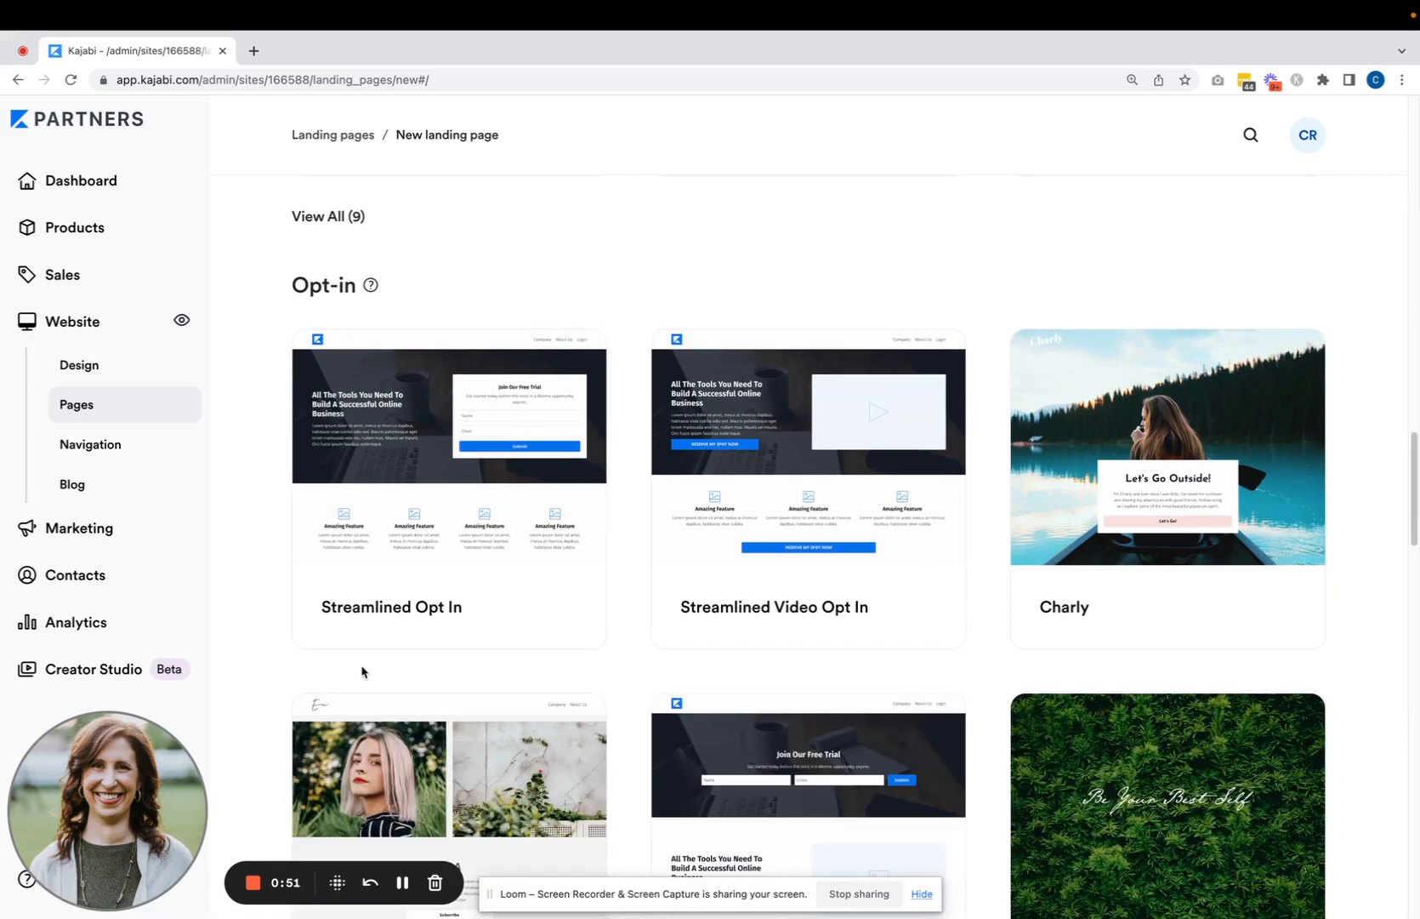
left_click_drag(1410, 452, 1417, 574)
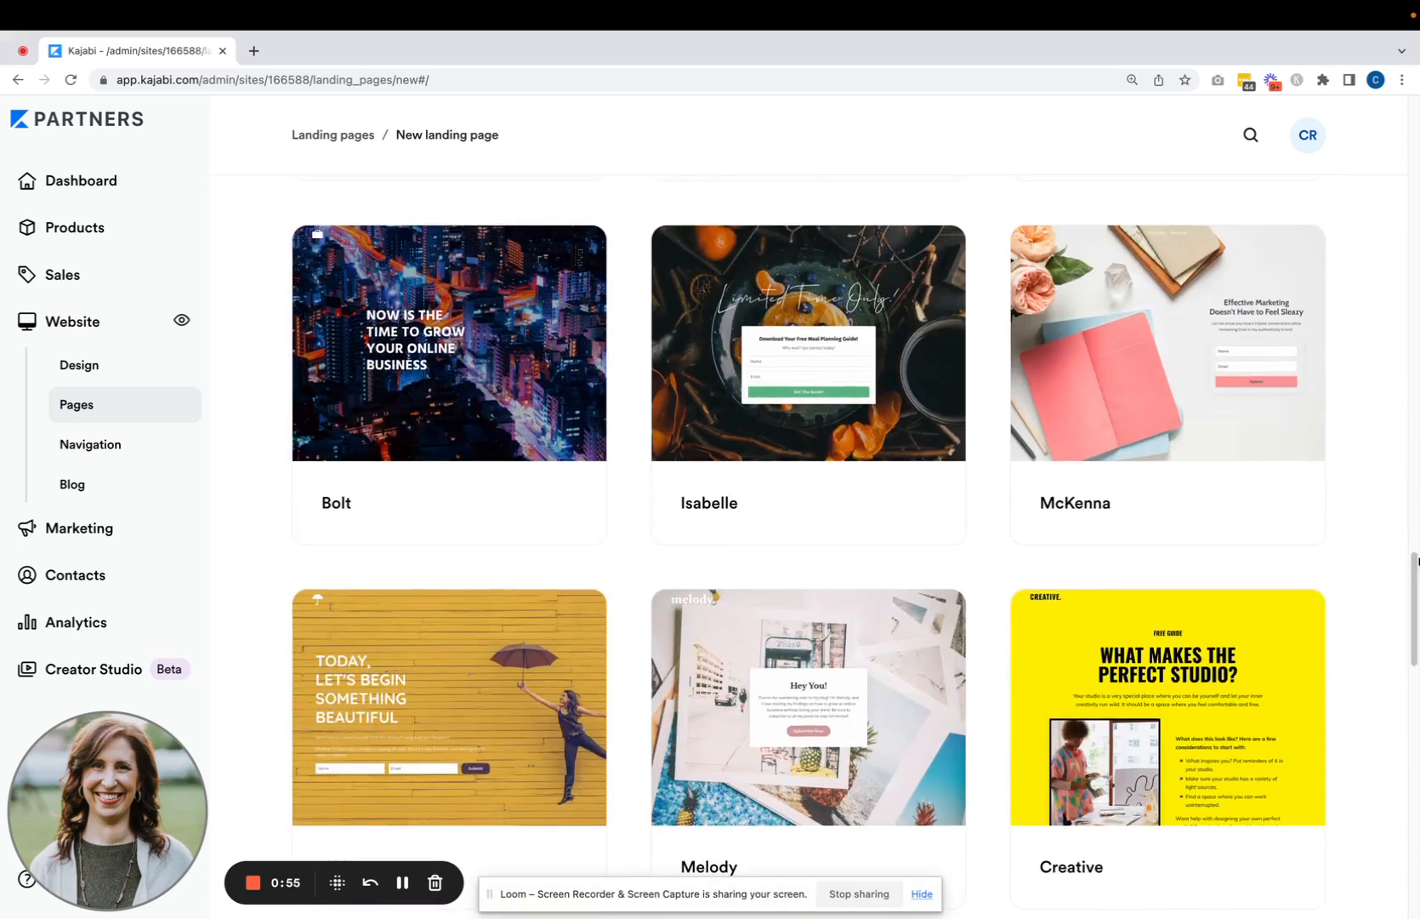
Step: Create a landing page titled "Demo" from the McKenna template
left_click(1162, 328)
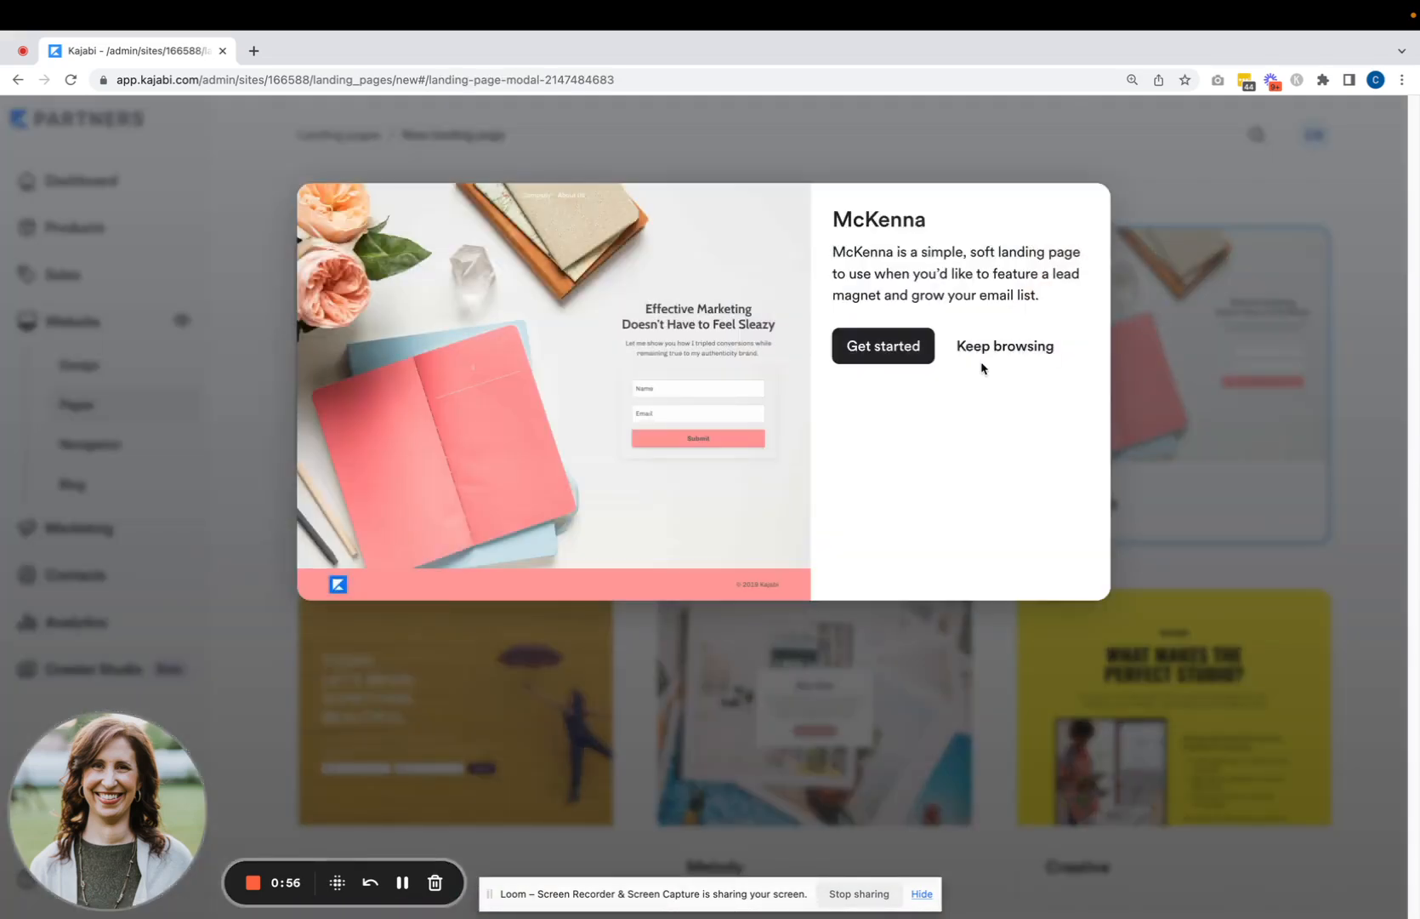
left_click(876, 347)
left_click(876, 372)
type("Demo")
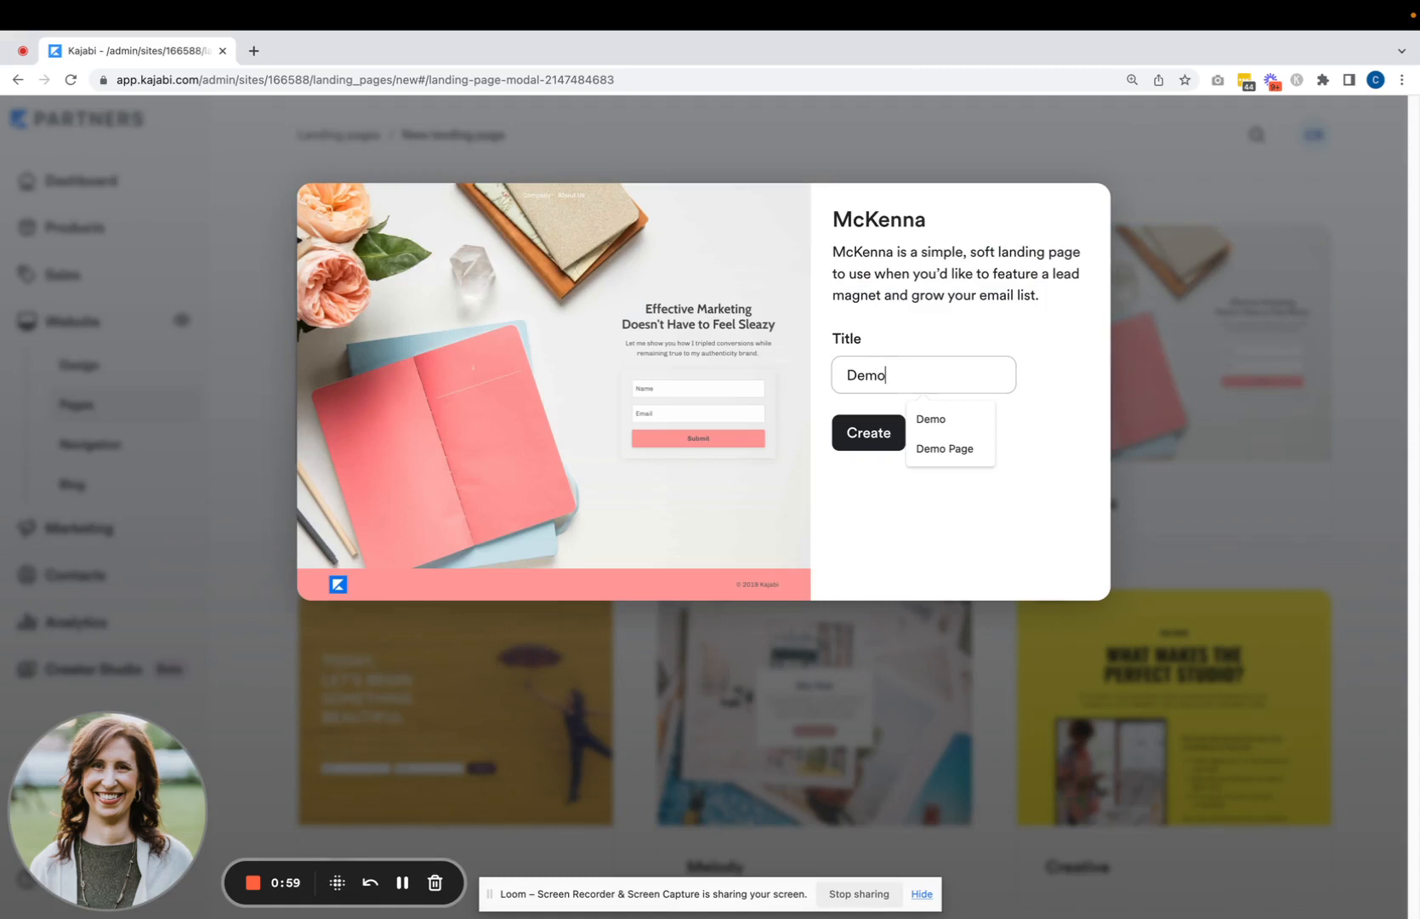
left_click(873, 432)
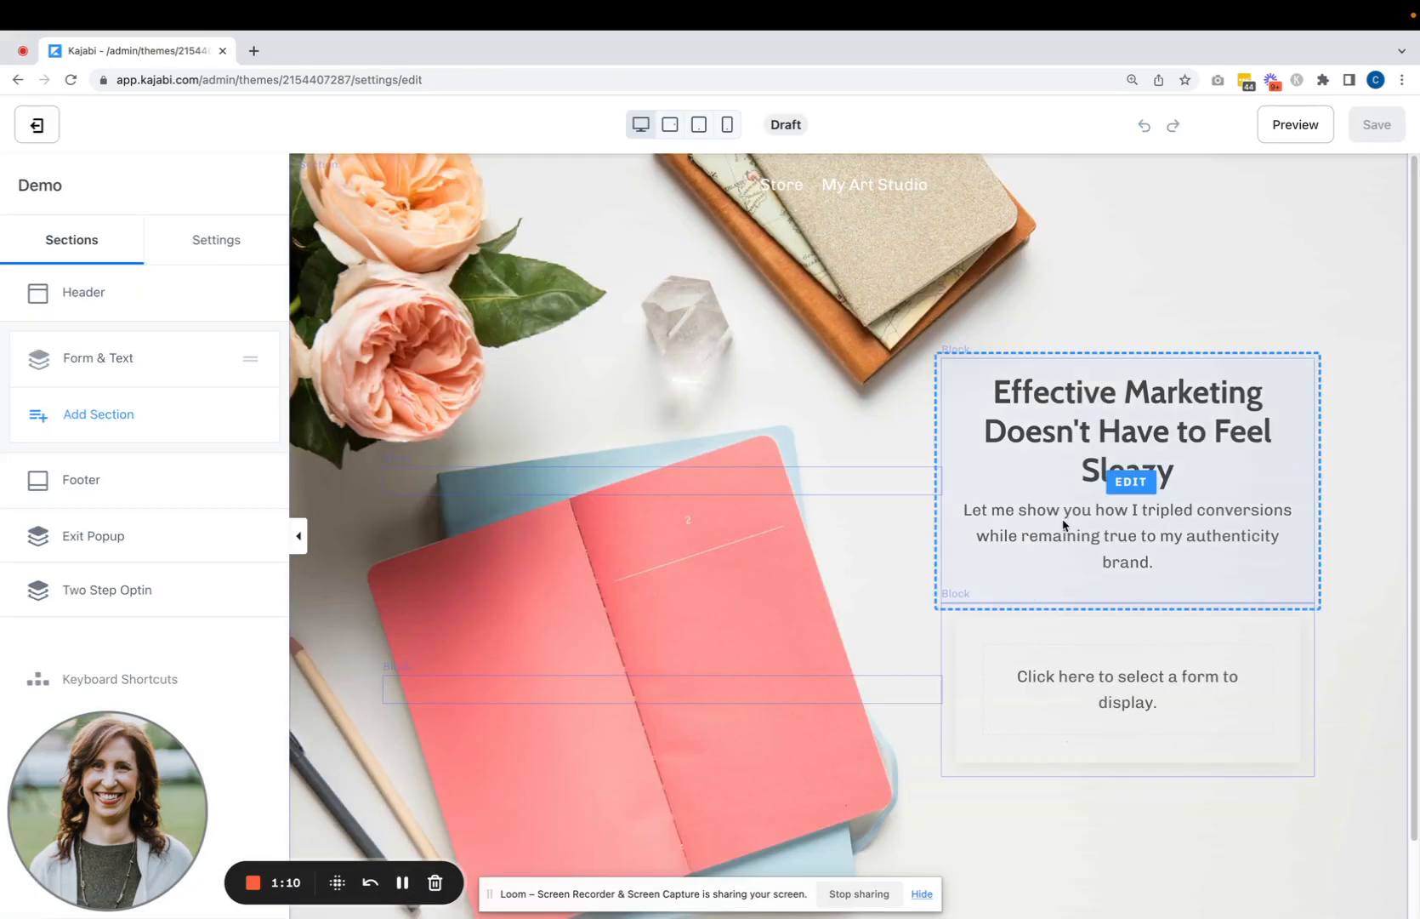
Step: Open the "Effective Marketing Doesn't Have to Feel Sleazy" text block for editing and bring up the AI content assistant for its text
left_click(1088, 460)
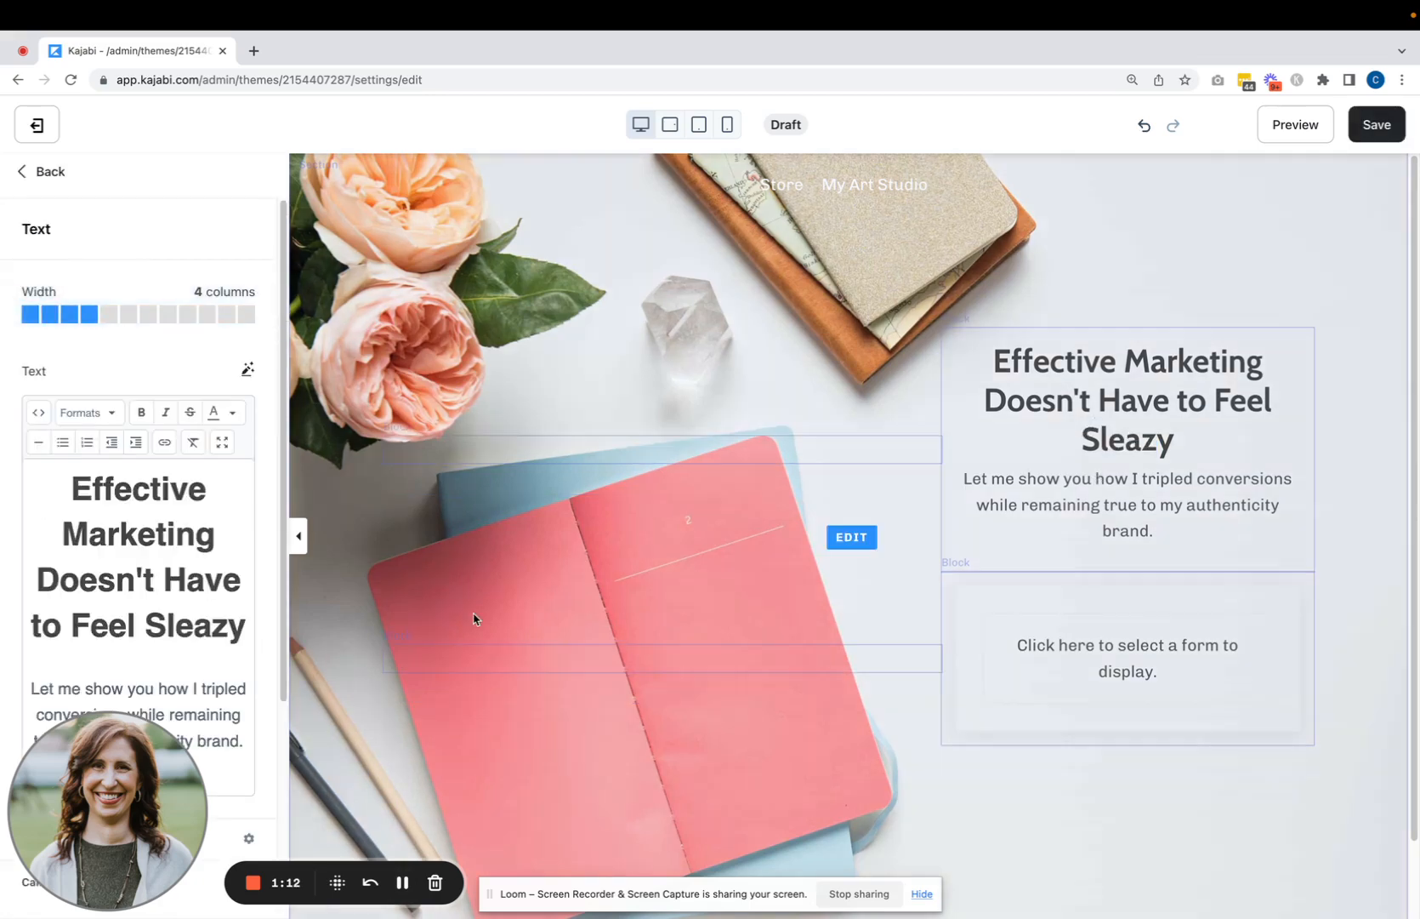
left_click_drag(95, 865, 1171, 865)
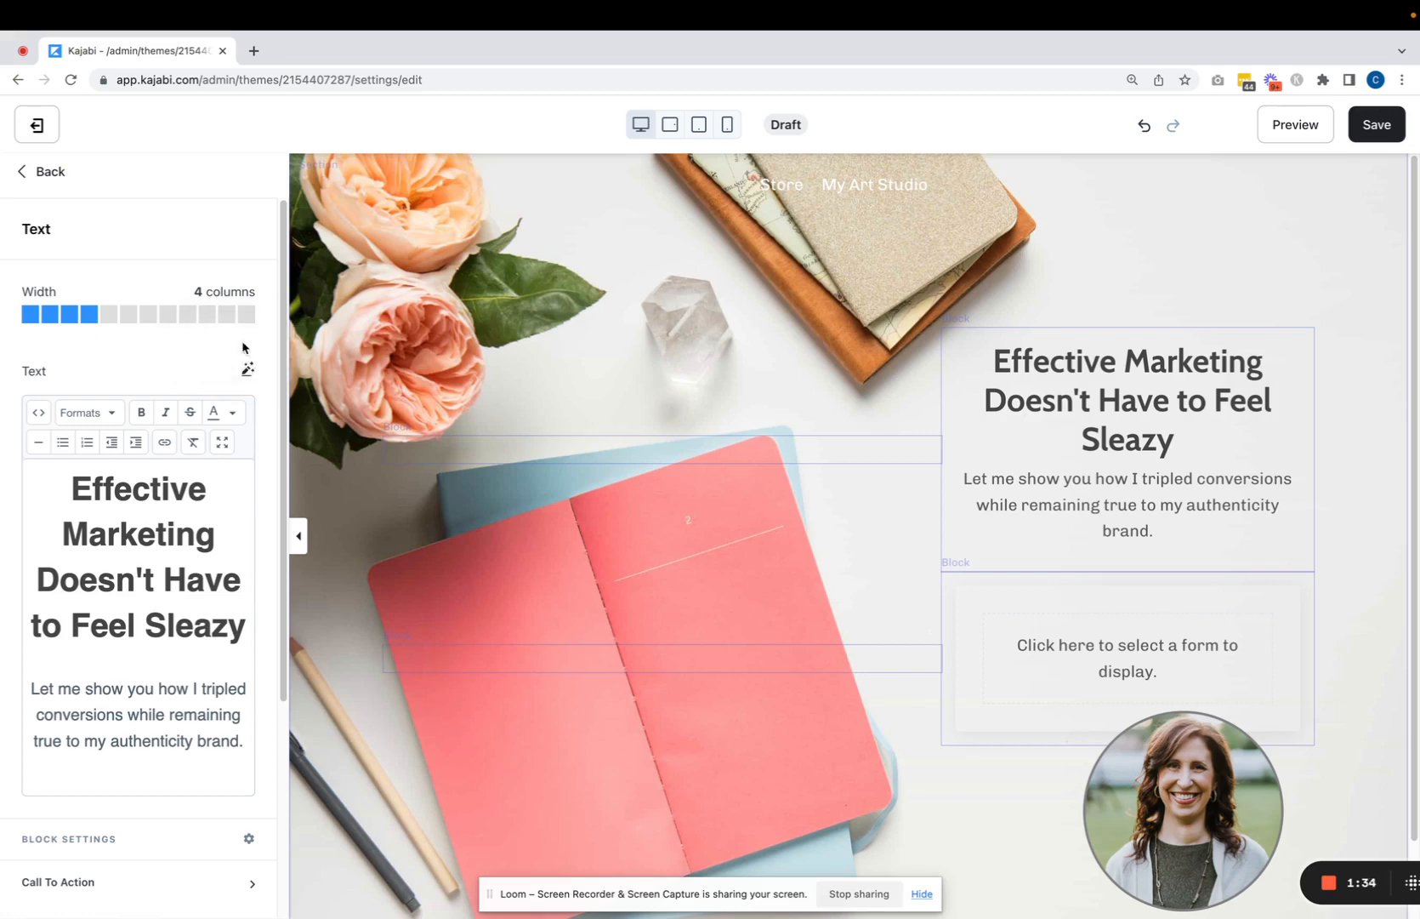
left_click(248, 371)
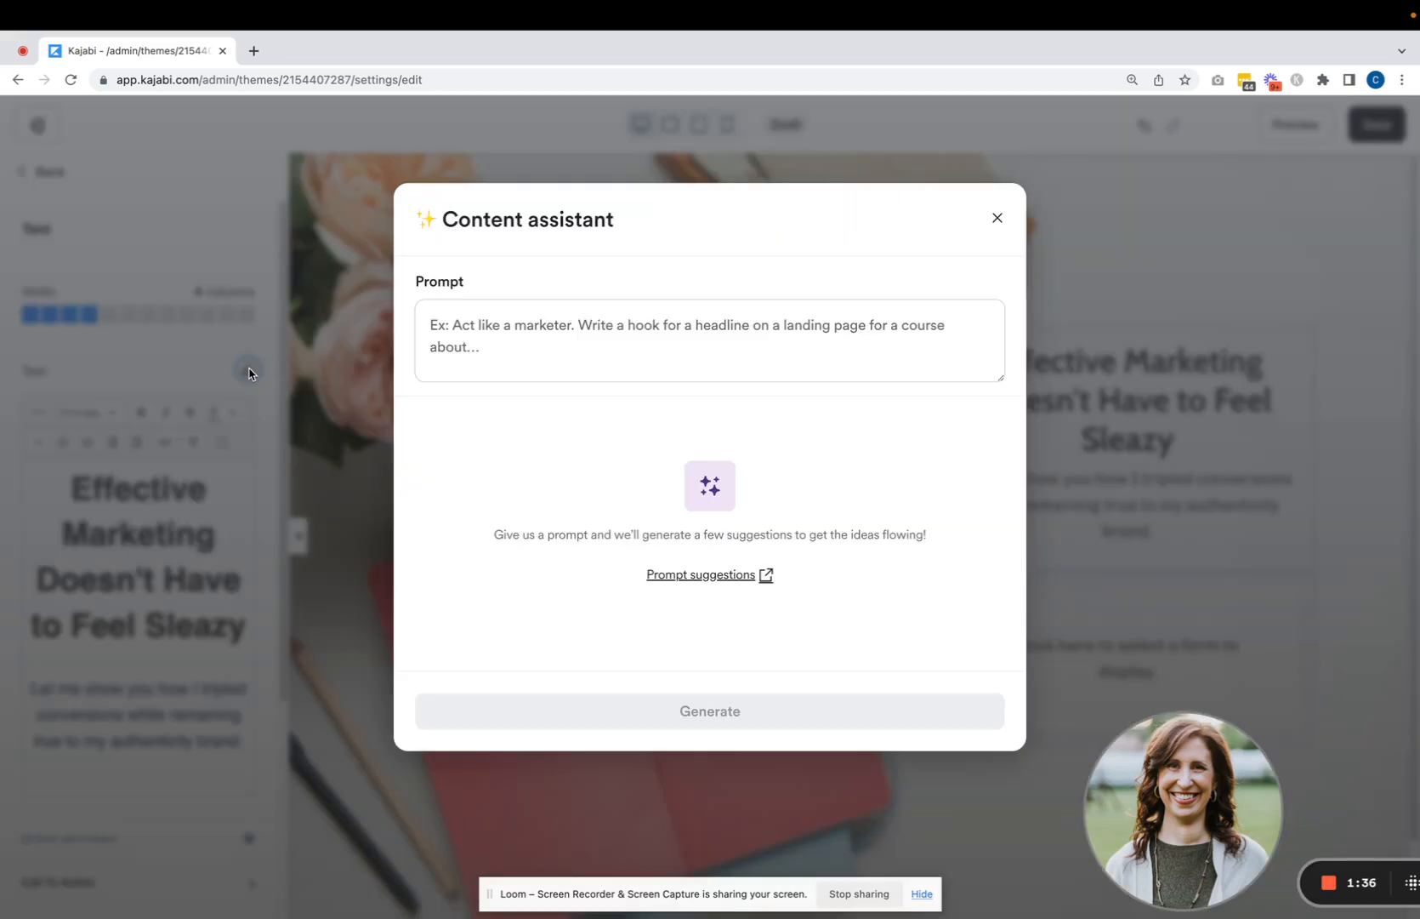
left_click(553, 351)
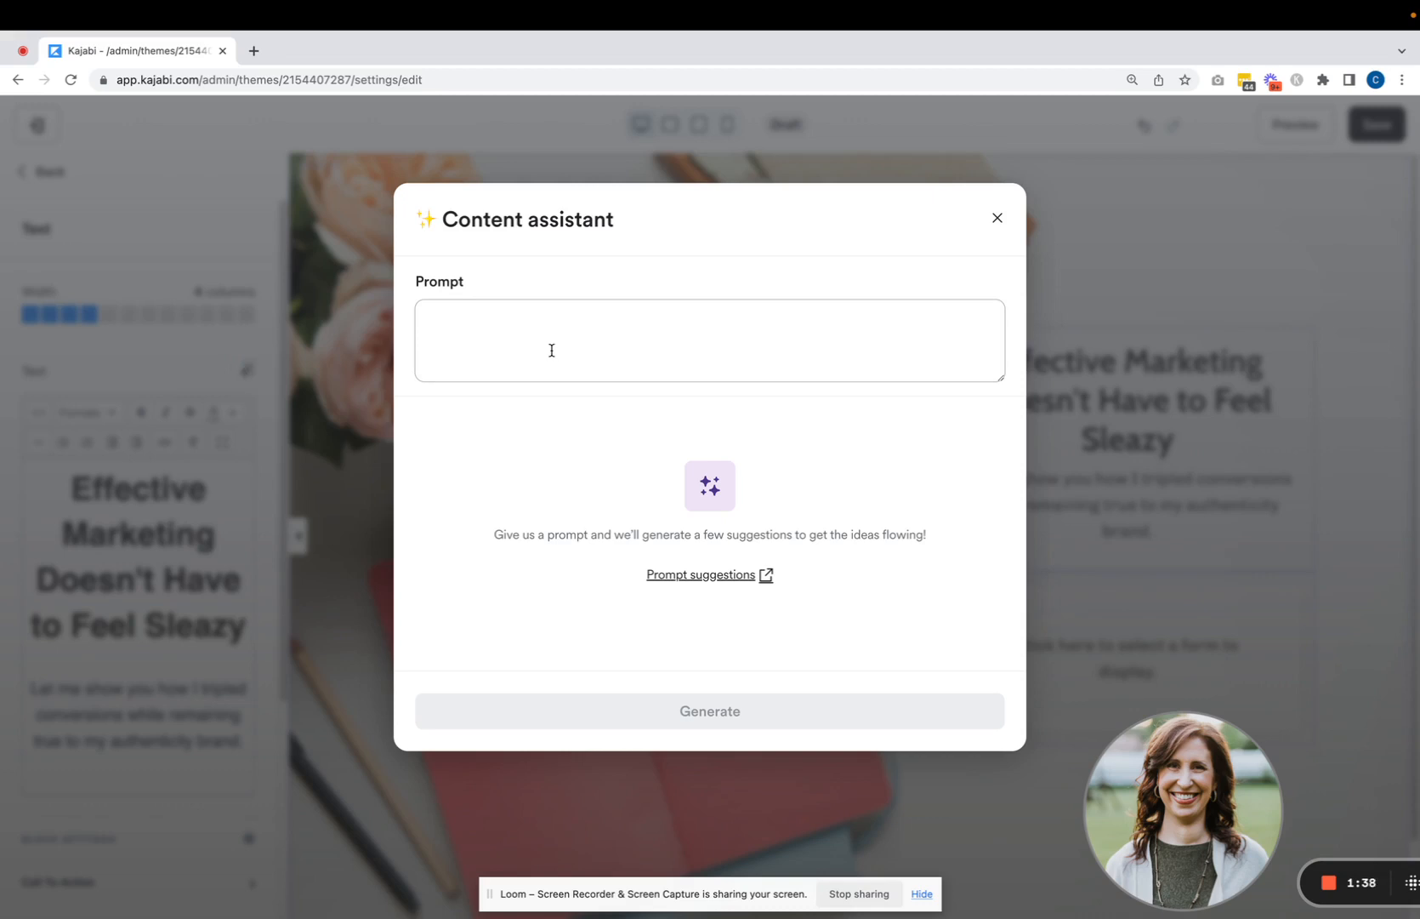
left_click(491, 271)
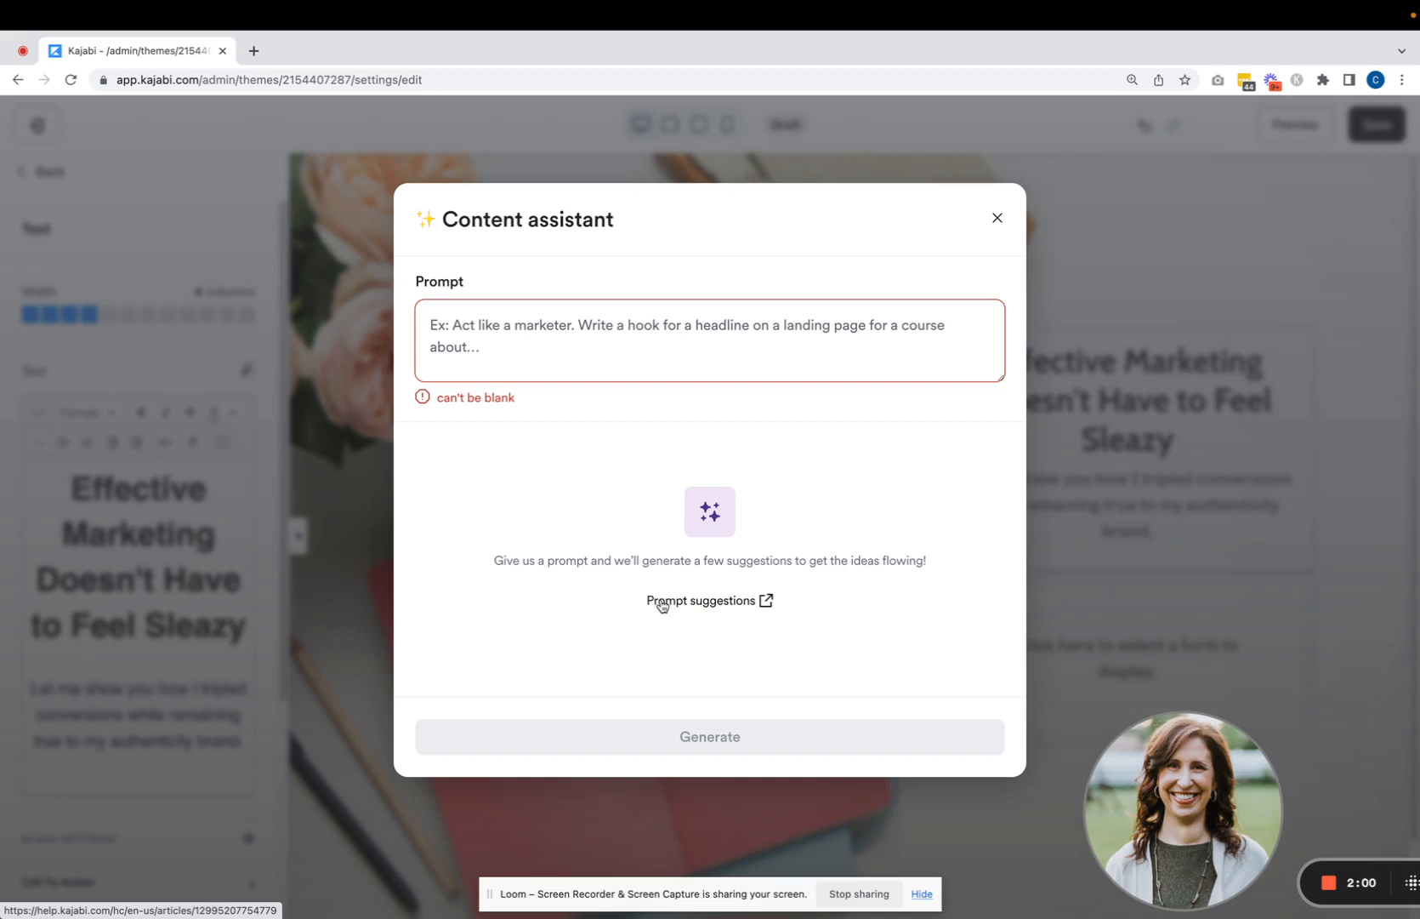
Step: Look at the help article with prompt suggestions for the AI content assistant and return to the page editor
left_click(746, 602)
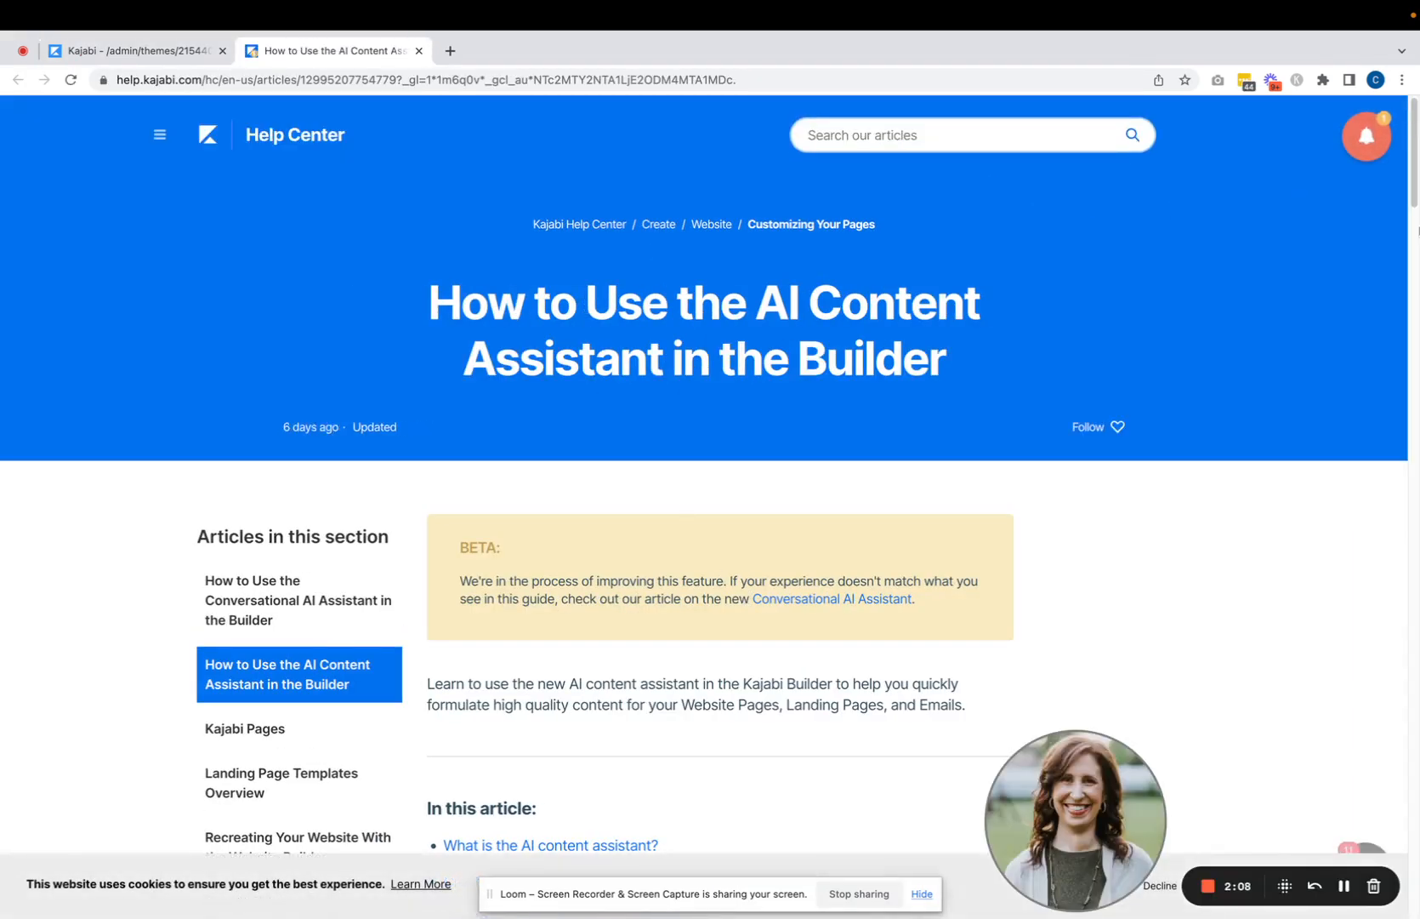
mouse_move(1416, 187)
left_mouse_down()
mouse_move(1417, 486)
mouse_move(1417, 183)
left_mouse_up()
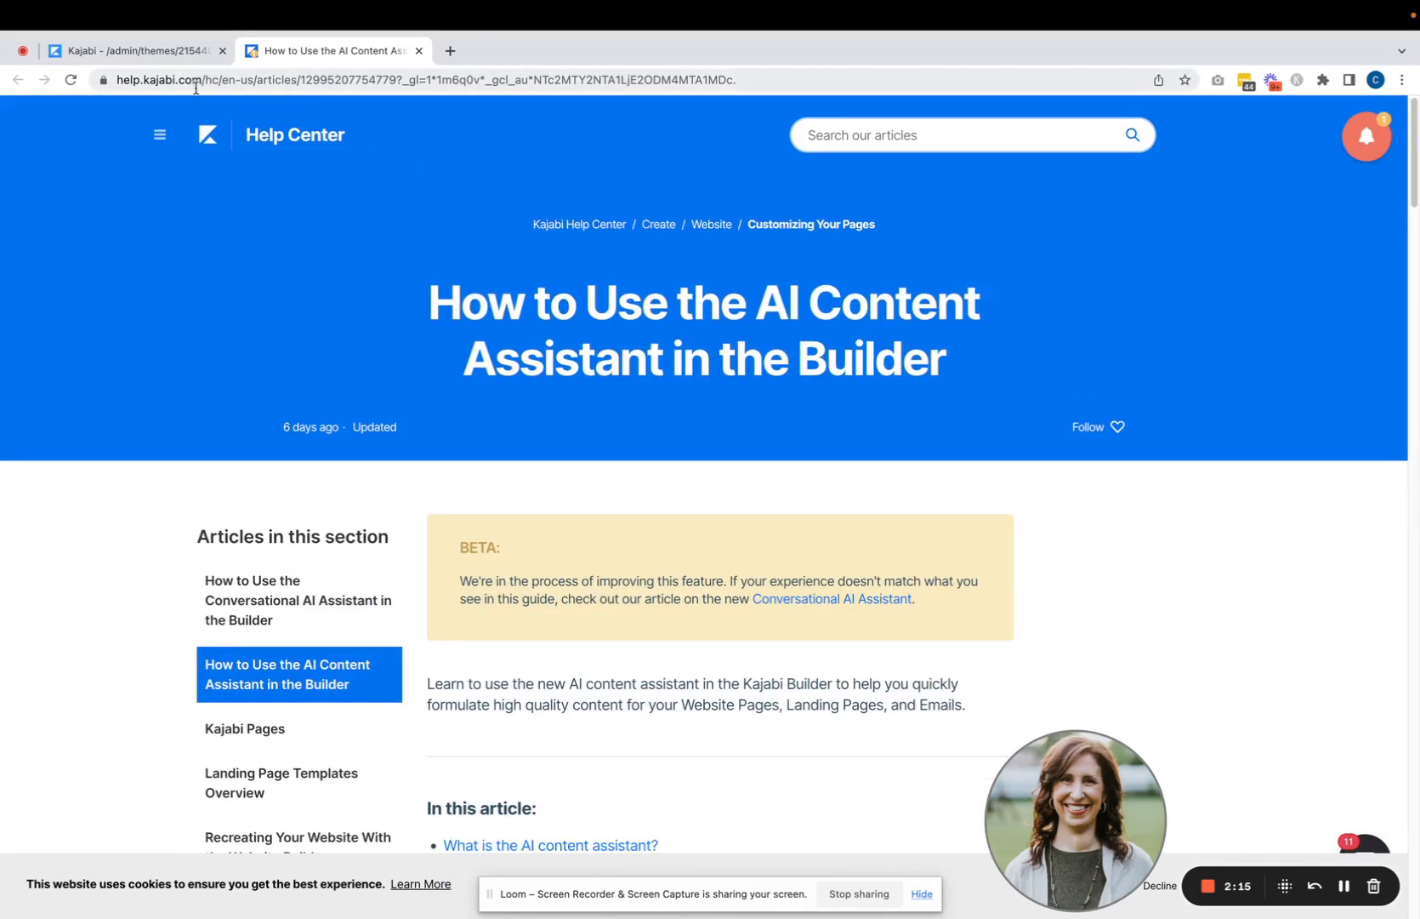
left_click(175, 51)
Step: Enter the prompt "Write a benefit-focused headline and short description about a free guide that helps families on a budget to save for their child's college education."
left_click(518, 327)
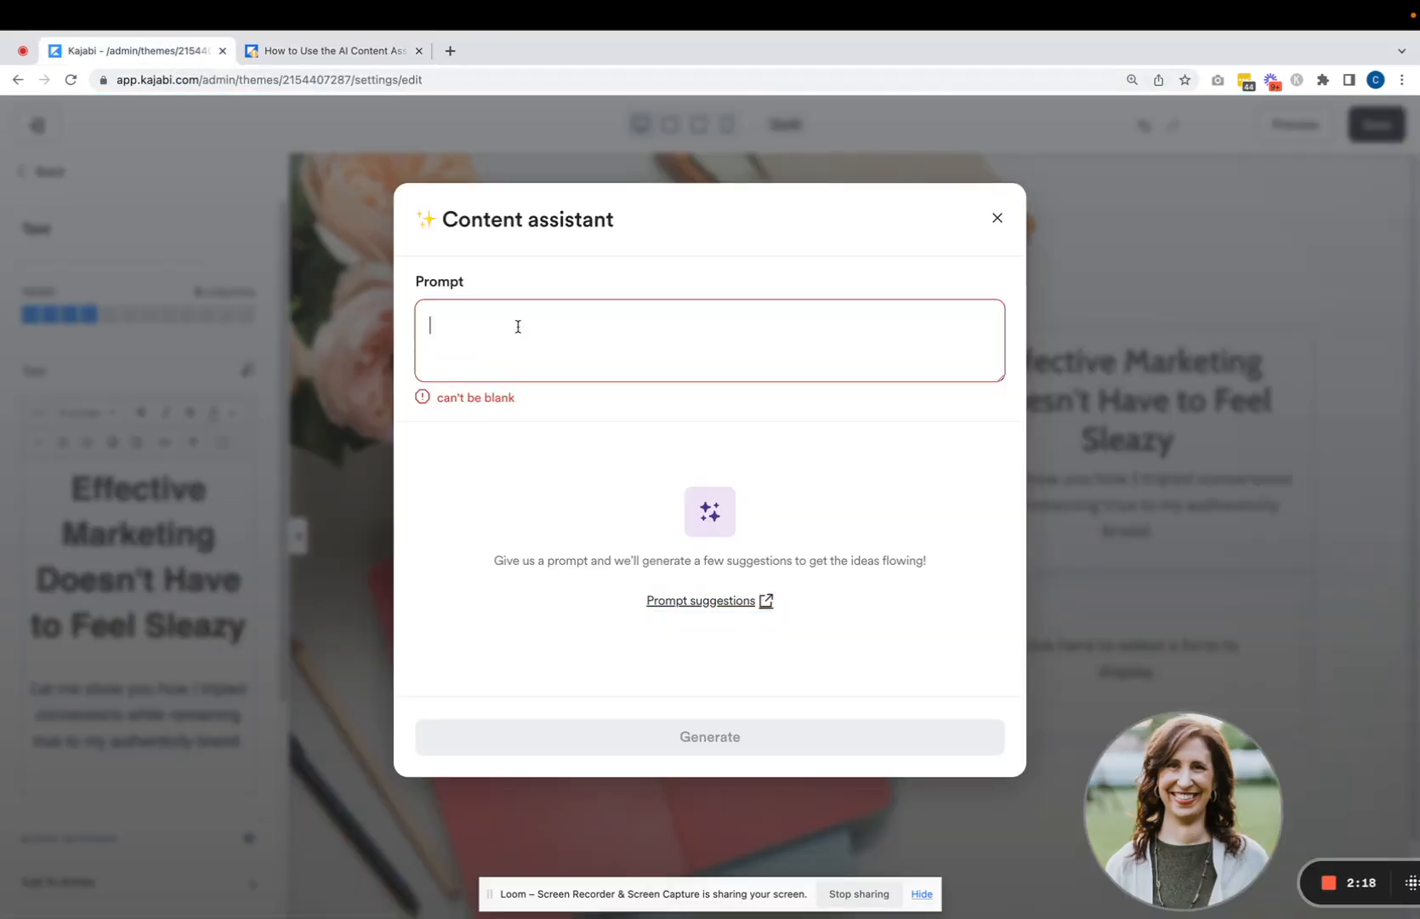
type("E")
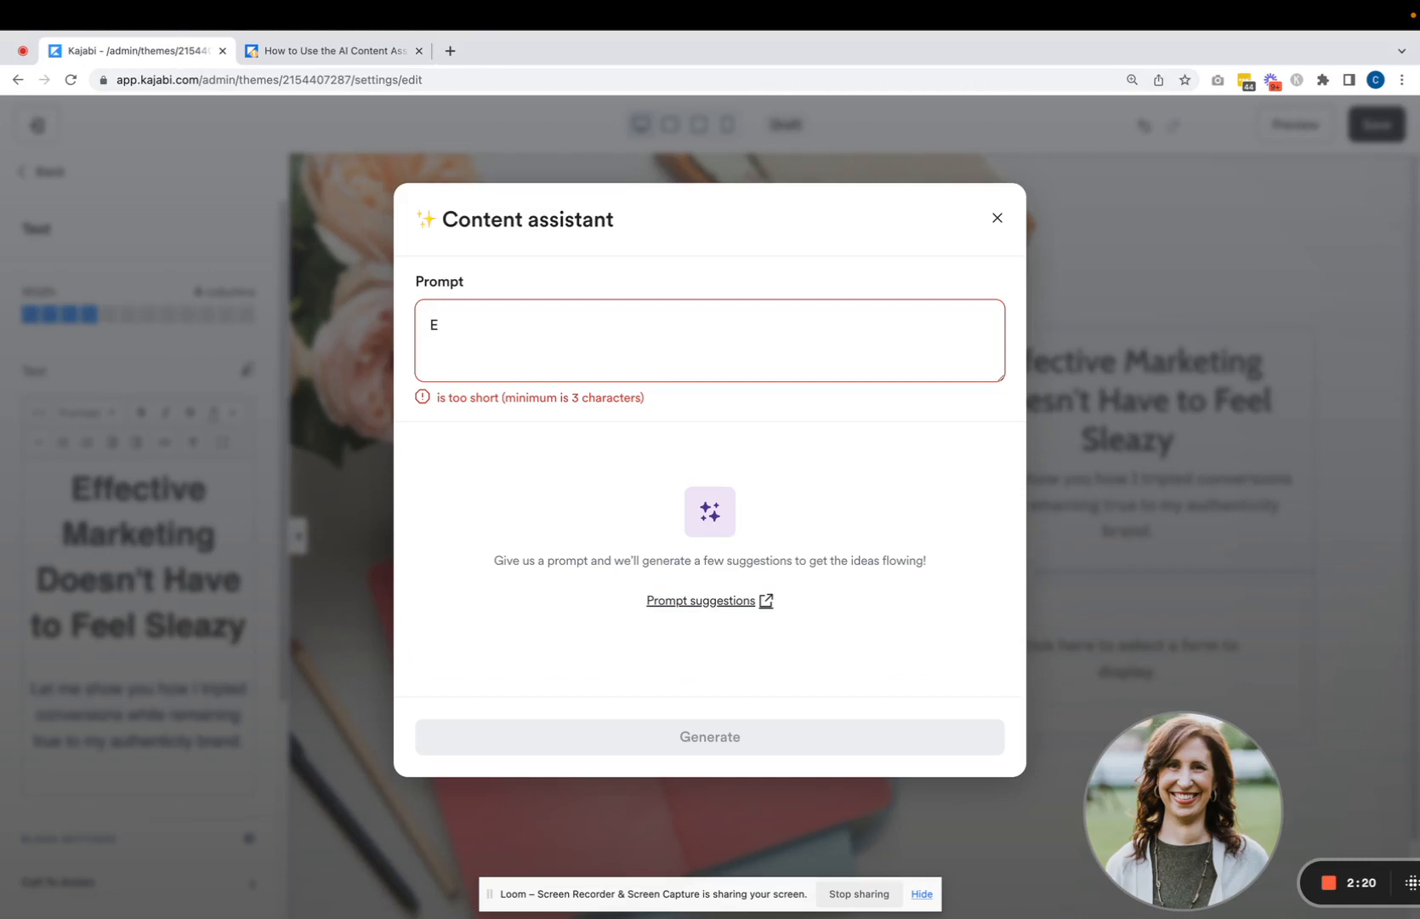
key("BackSpace")
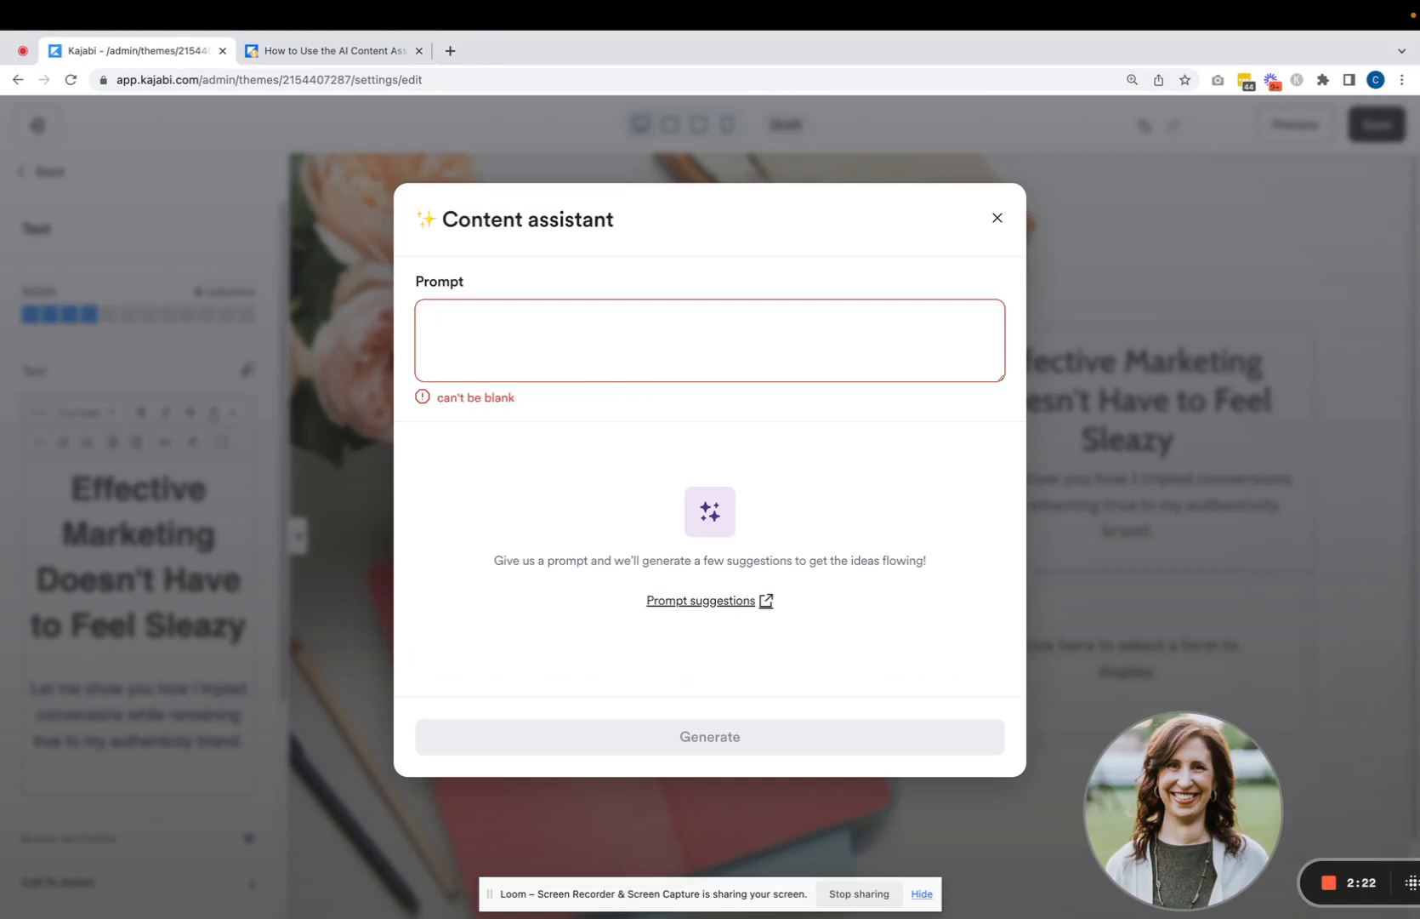
type("Write a")
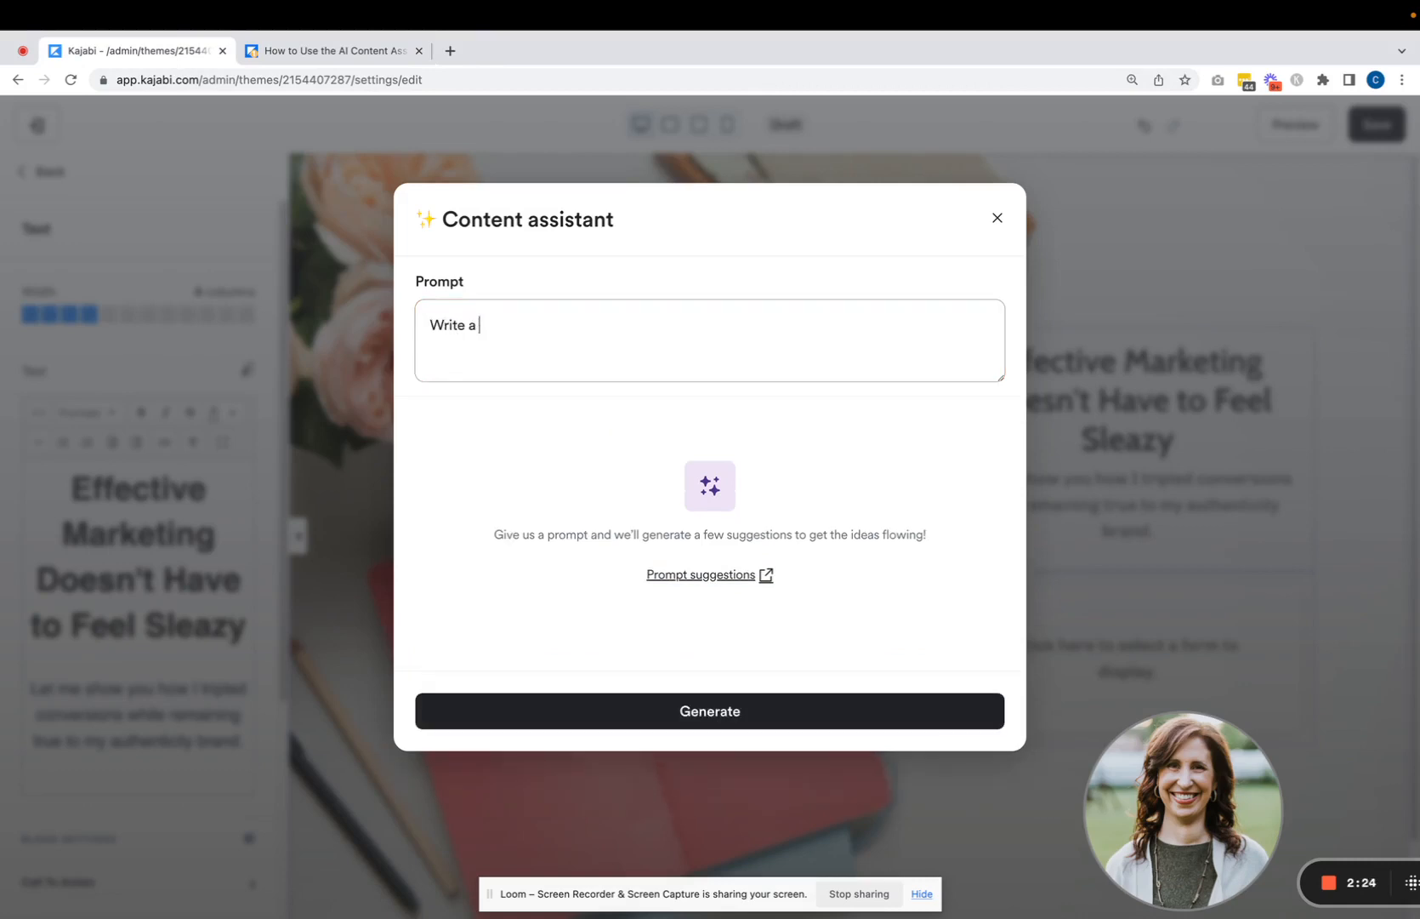
type(" benefit-focused headlin")
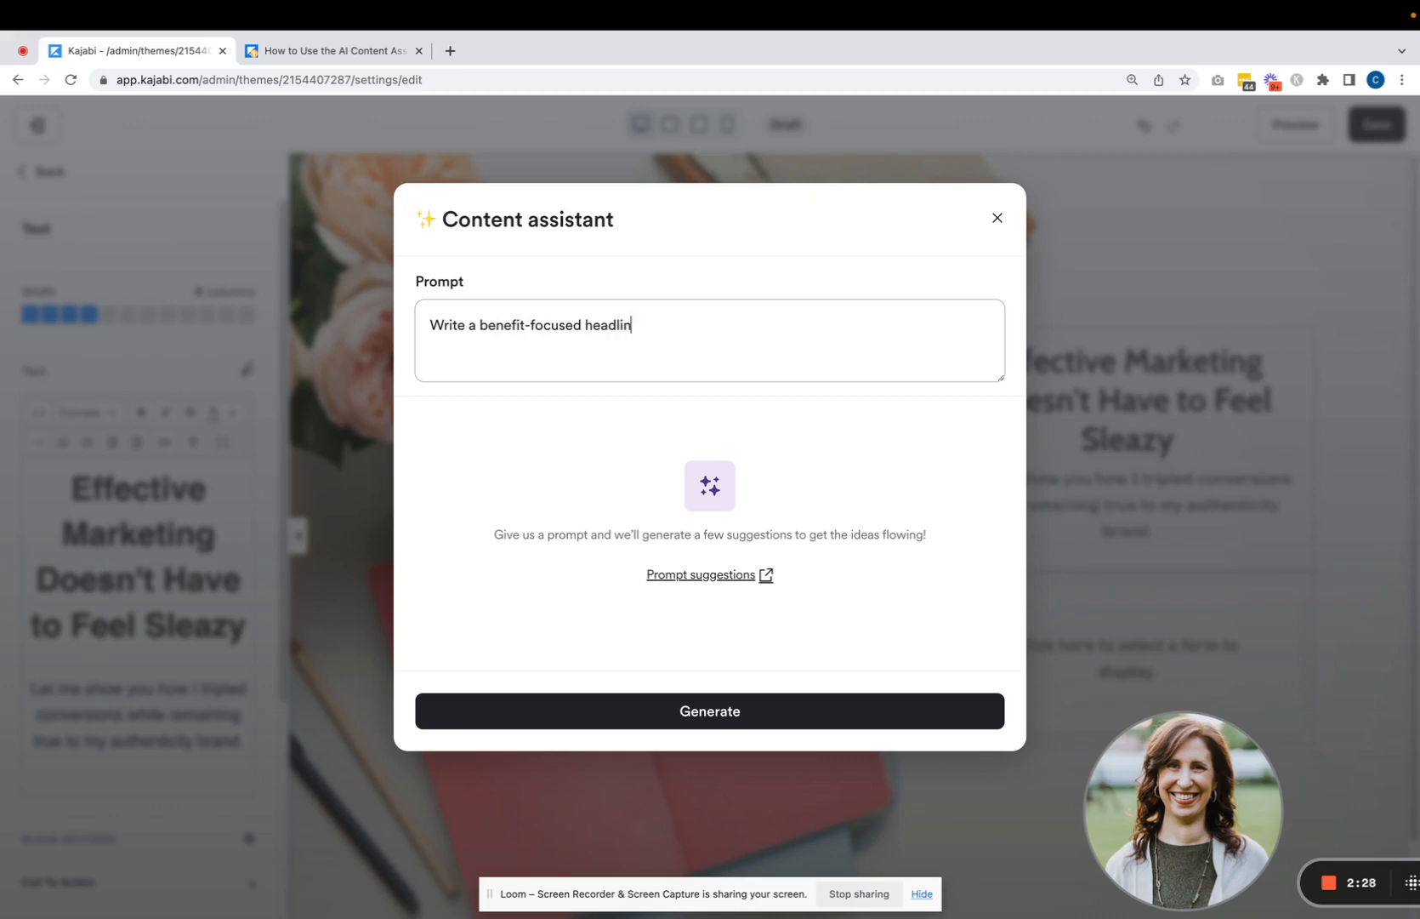
type("e and short description about a")
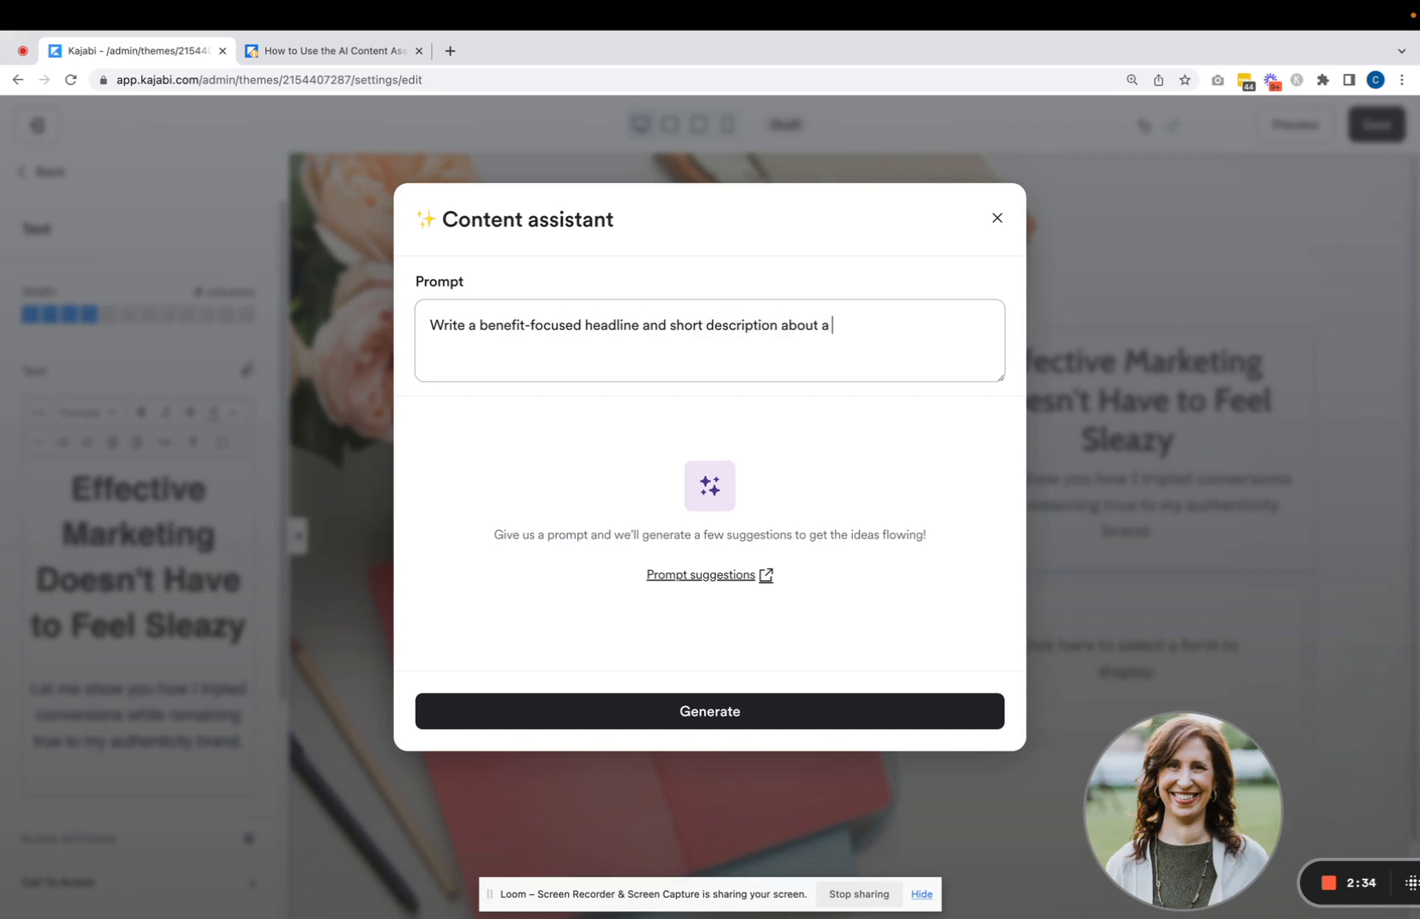
type(" free guide that helps ")
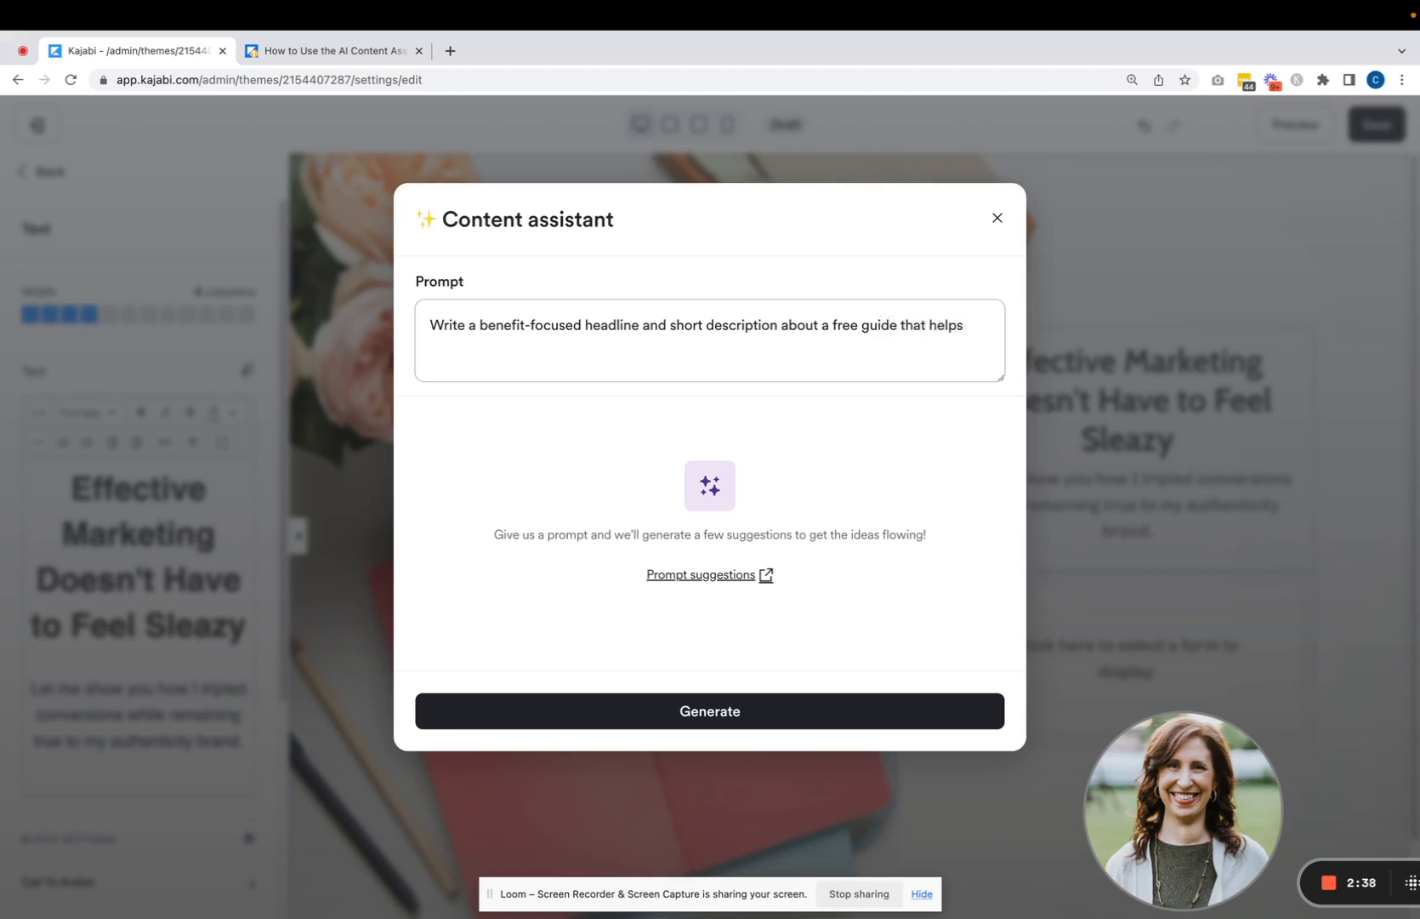
type("families on a budget to ")
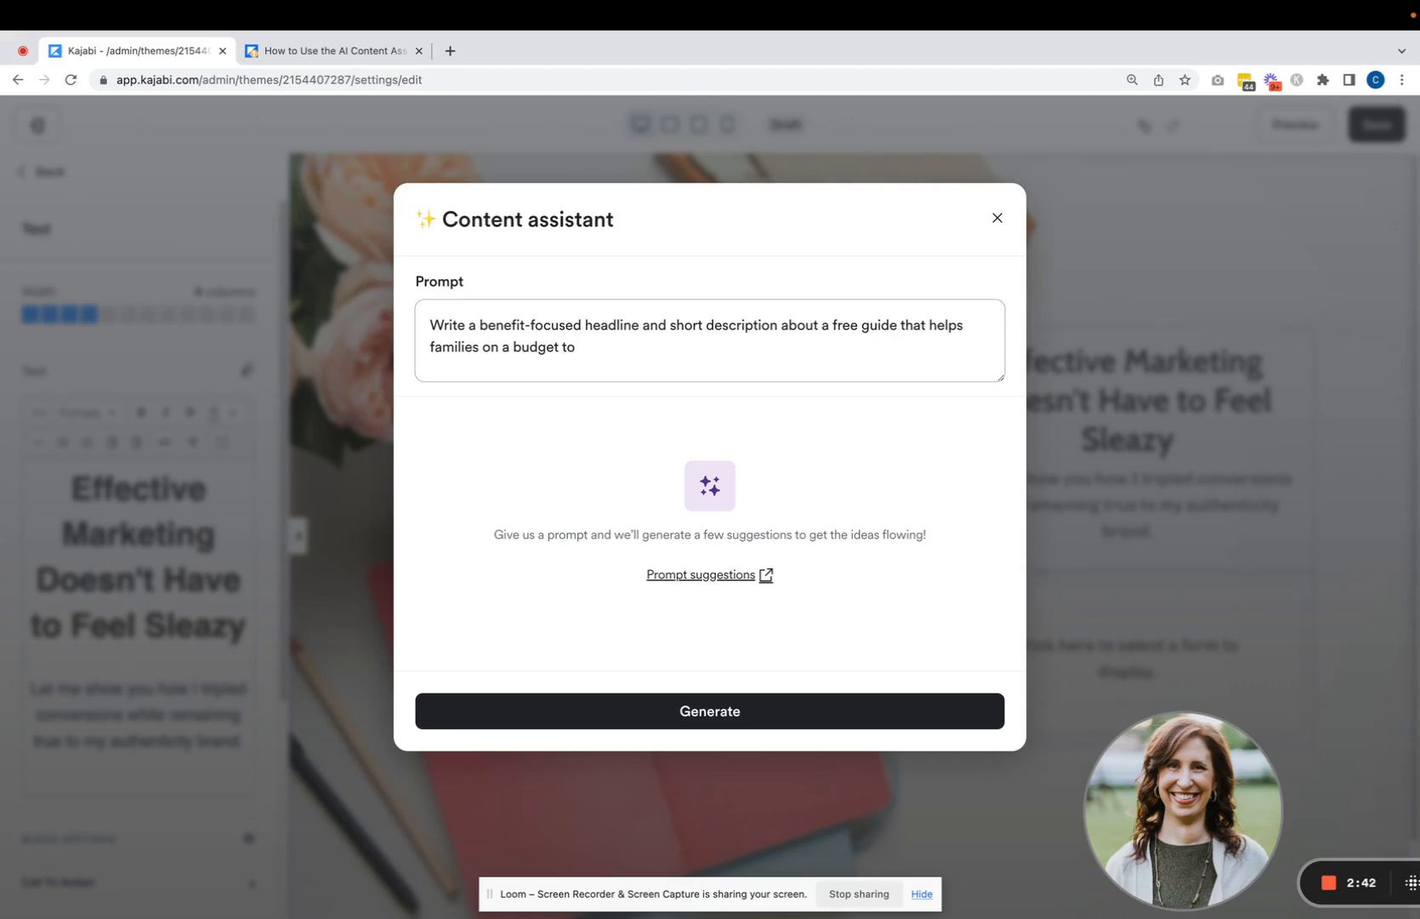
type("save for their child's co")
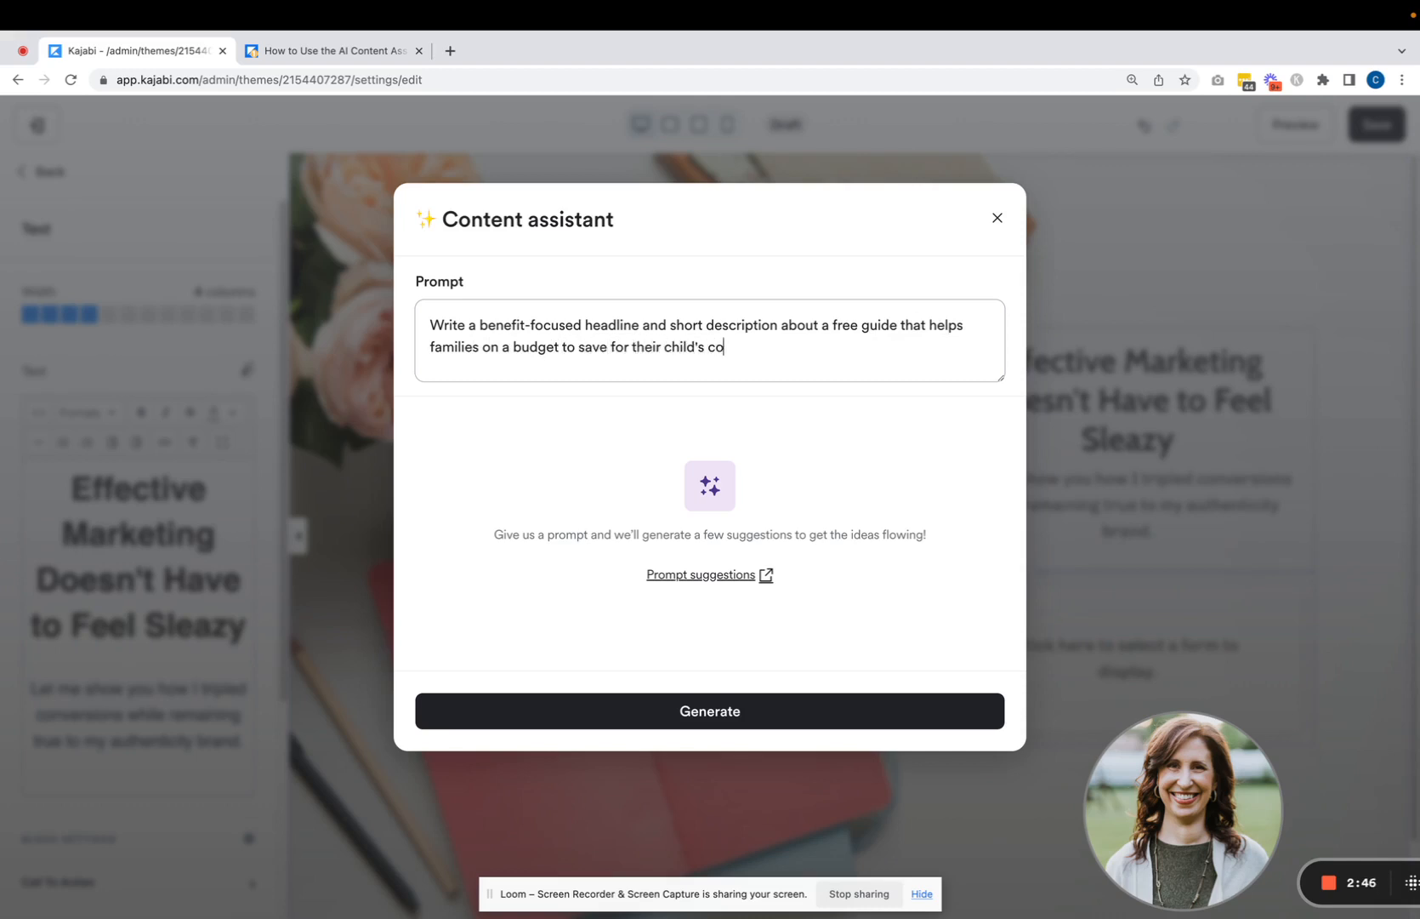
type("llege education.")
Step: Add to the prompt "Include a short introduction and 3-5 bullets about what the reader will learn from the guide."
type("Include a ")
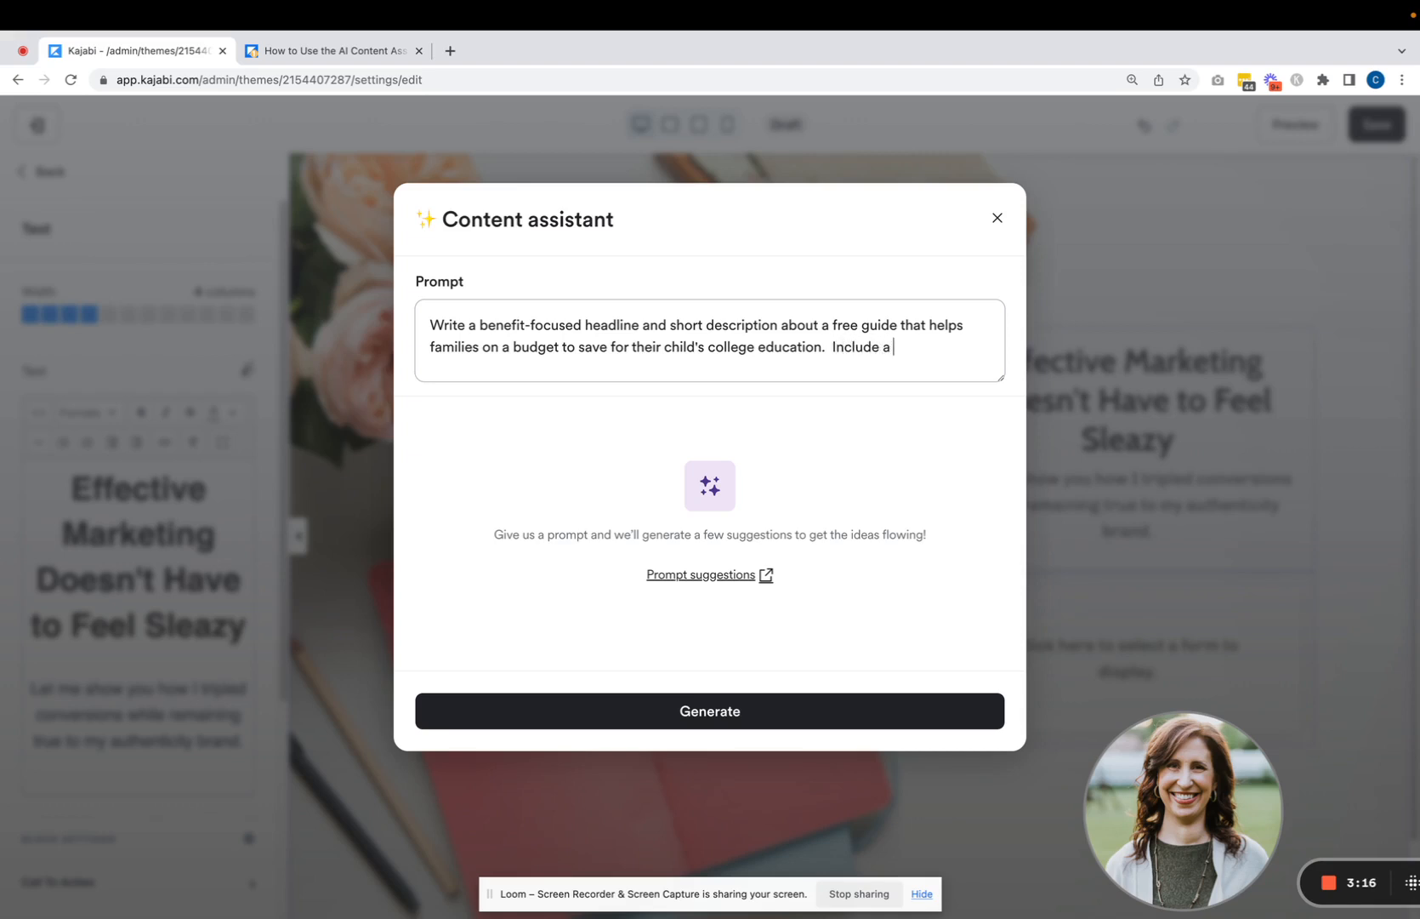
type("short introductions ab")
key("BackSpace")
key("BackSpace")
key("BackSpace")
key("BackSpace")
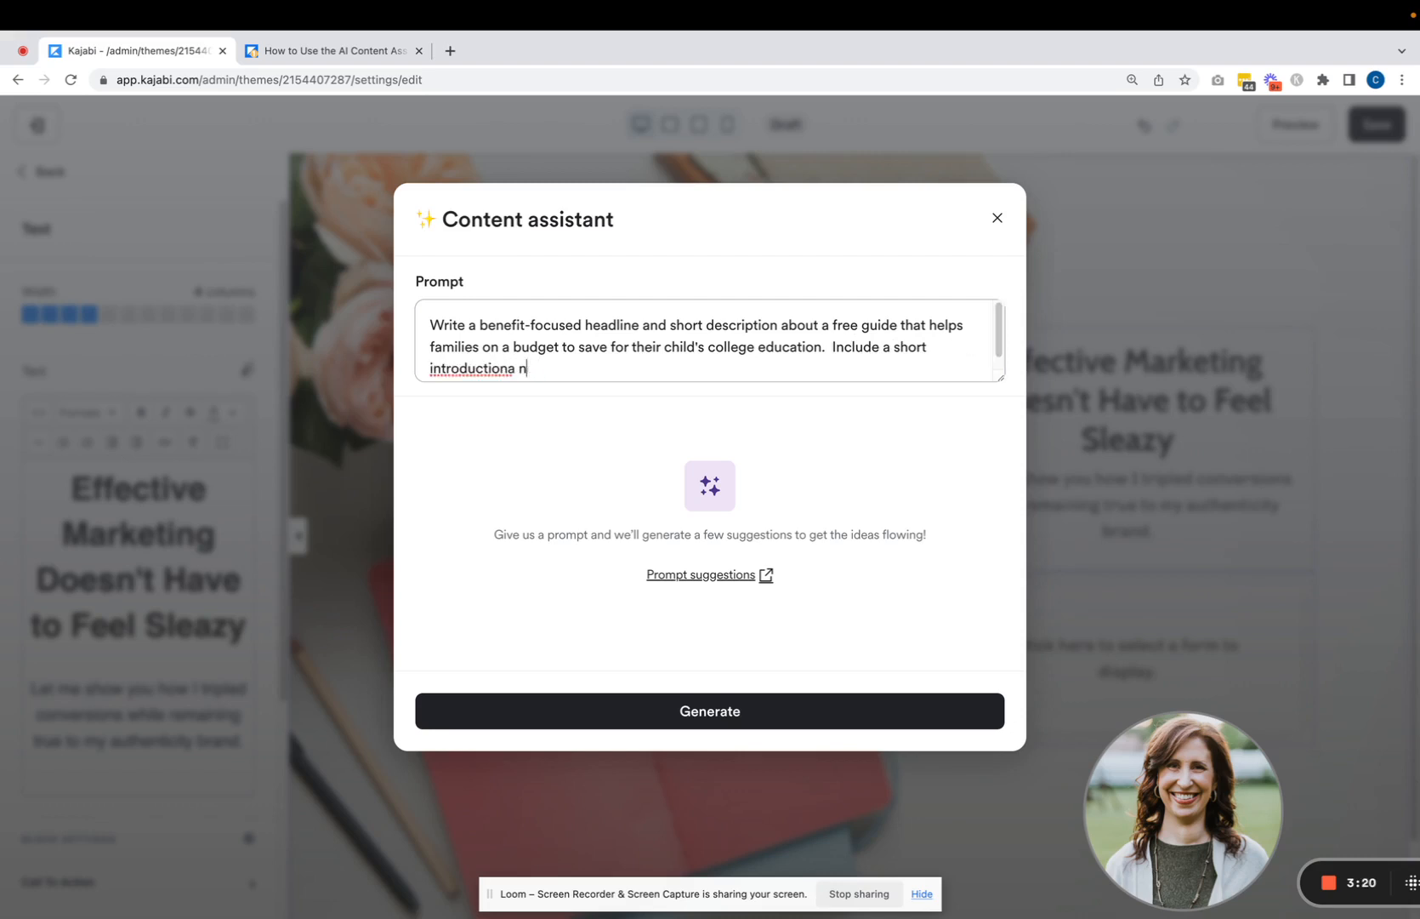
type("and 3-4")
type(" bullets ")
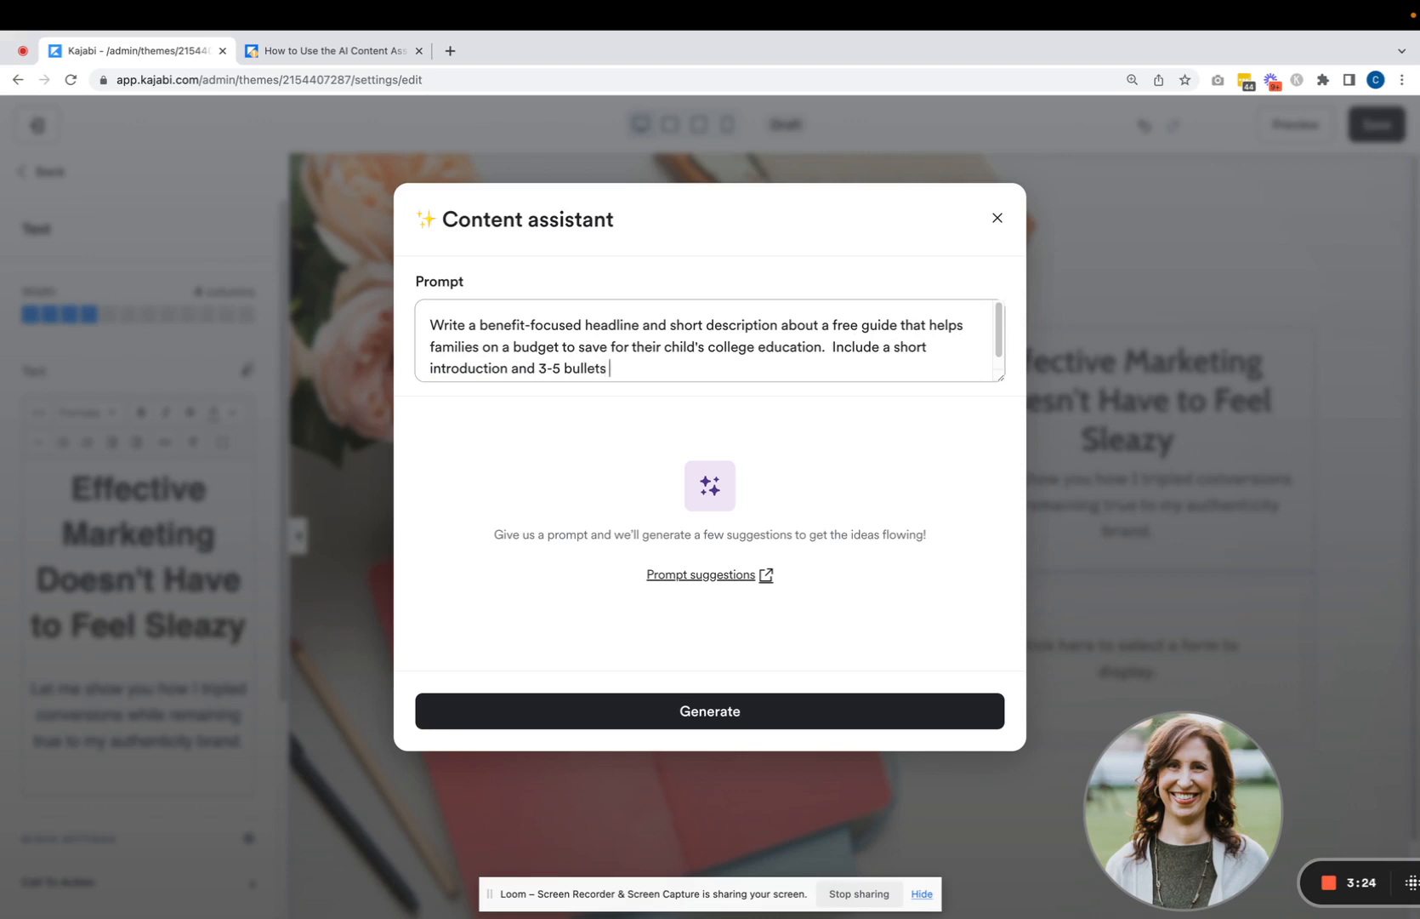
type("about what the read")
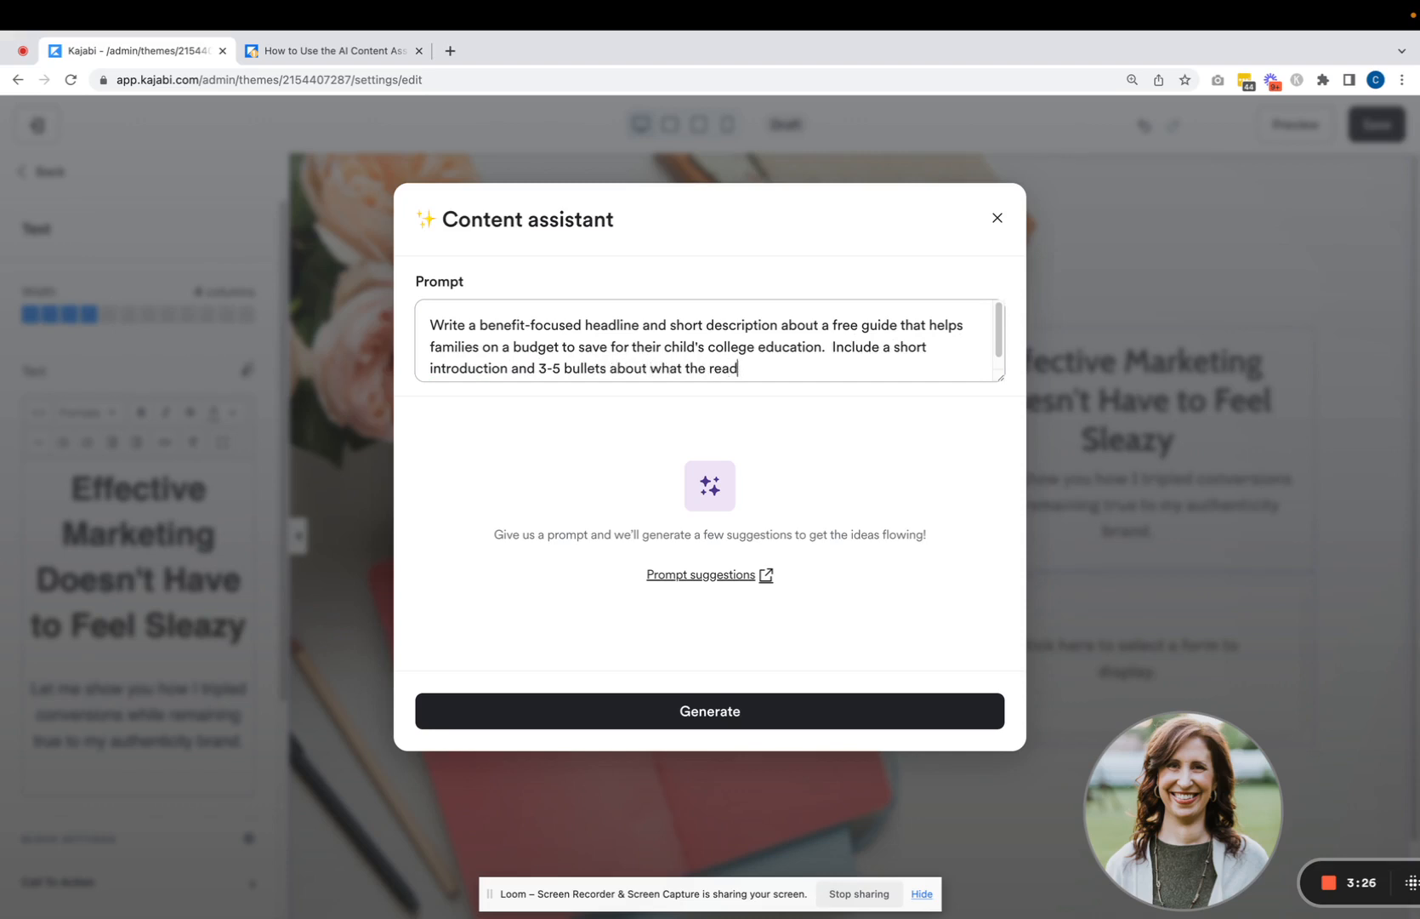
type("er will learn from the guide.")
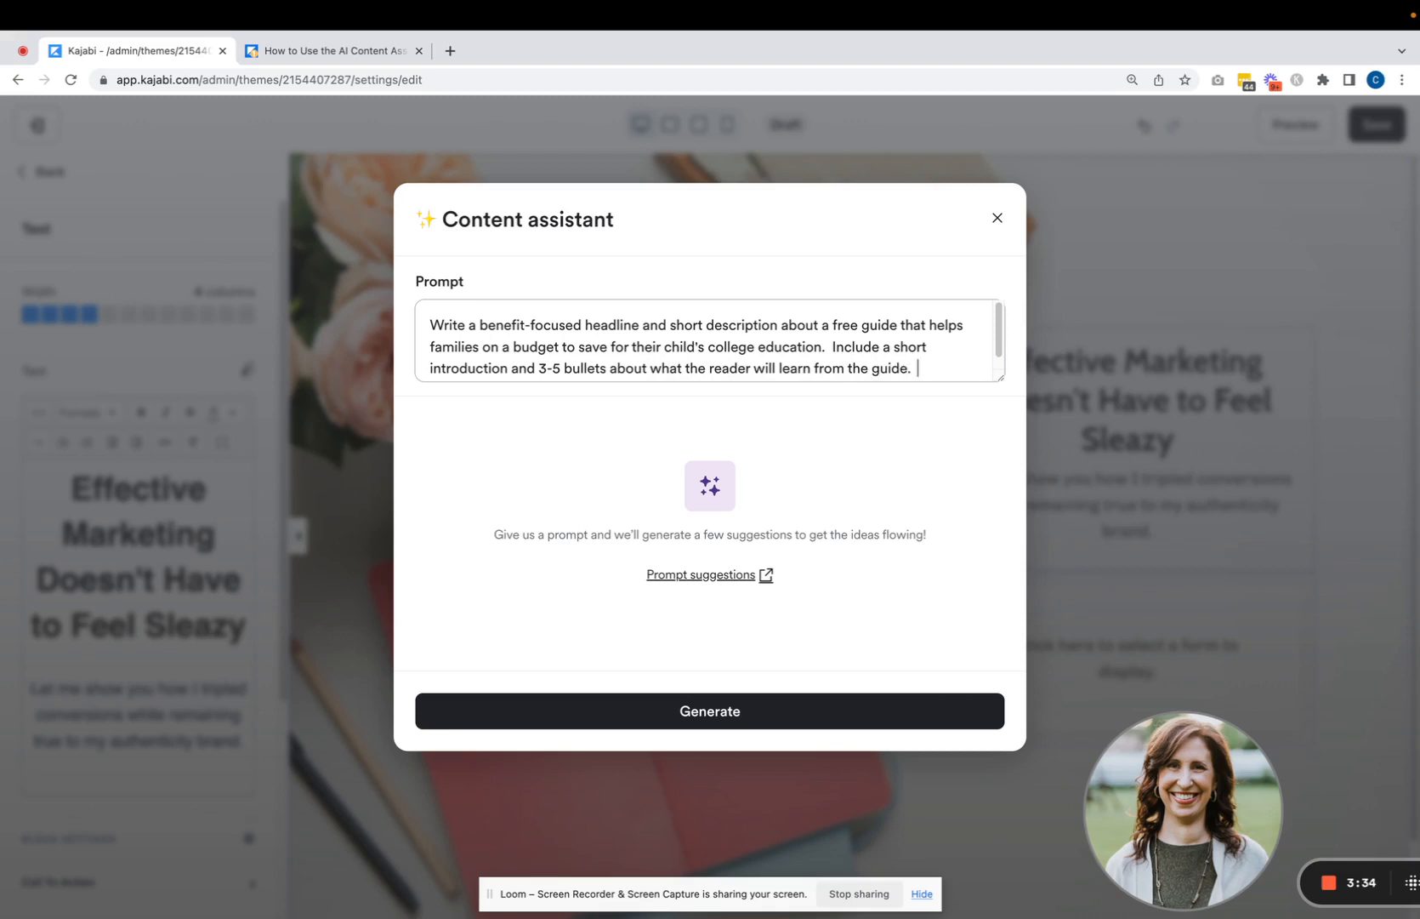
Step: Append "Then include a call to action that encourages the person to enter their name and email address in order to receive the guide." and generate the content
type("Then include a c")
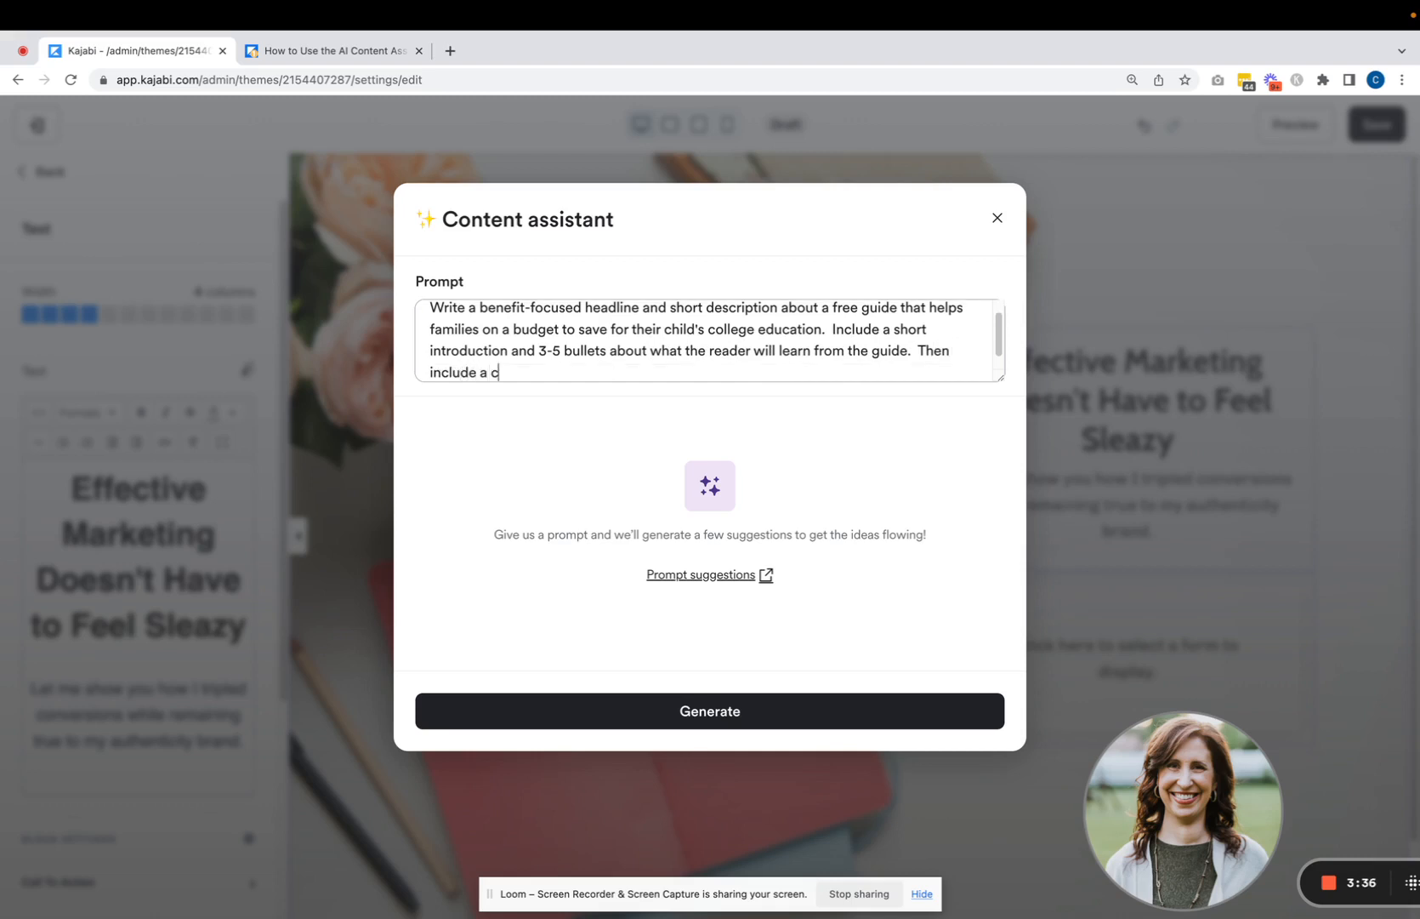
type("all to action taht")
key("BackSpace")
key("BackSpace")
key("BackSpace")
key("BackSpace")
type("hat enco")
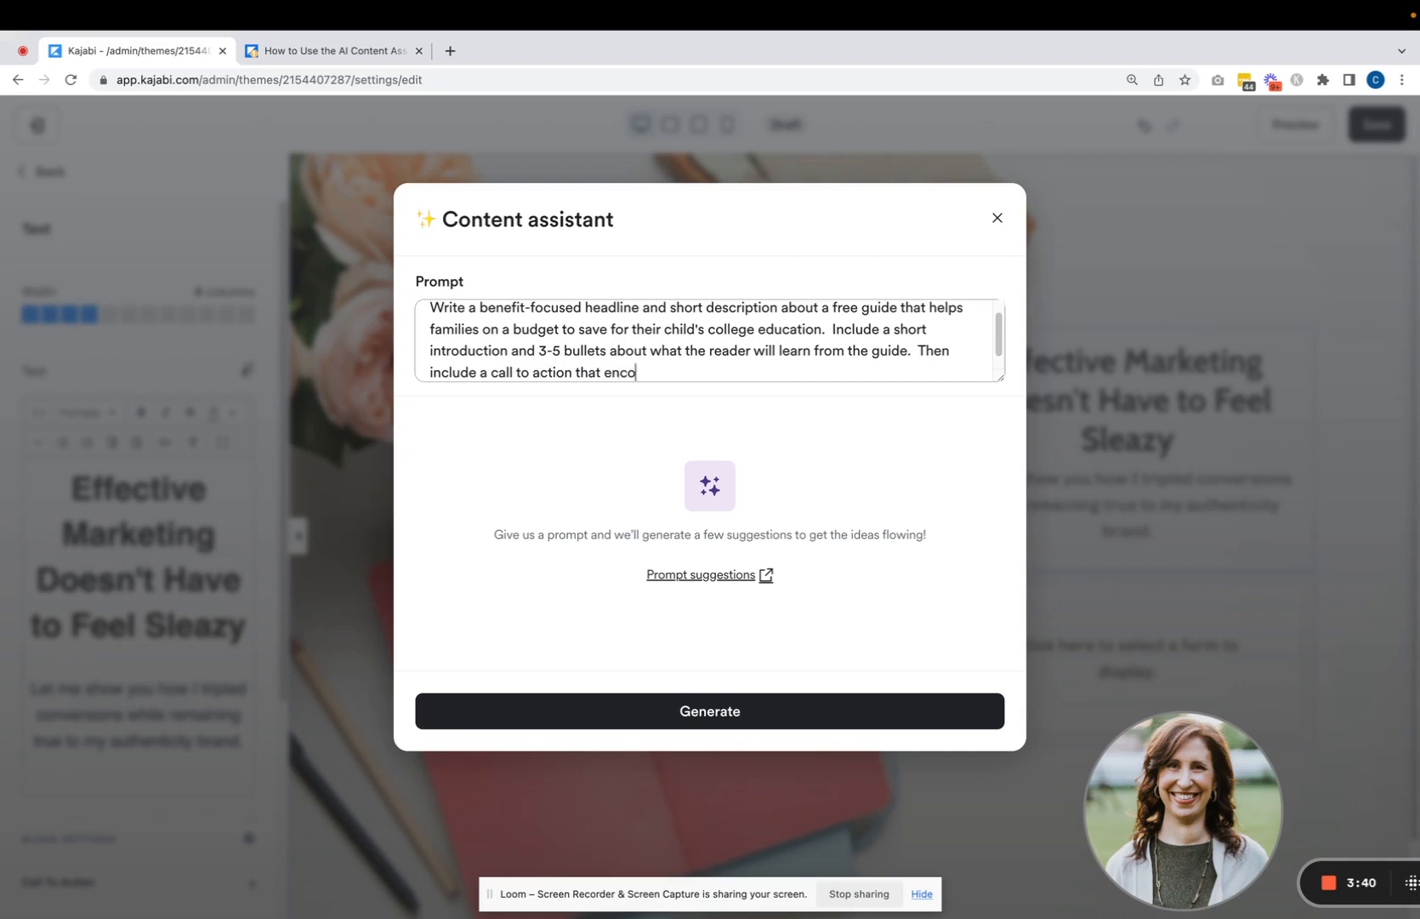
type("urages ther ea")
key("BackSpace")
key("BackSpace")
type("person")
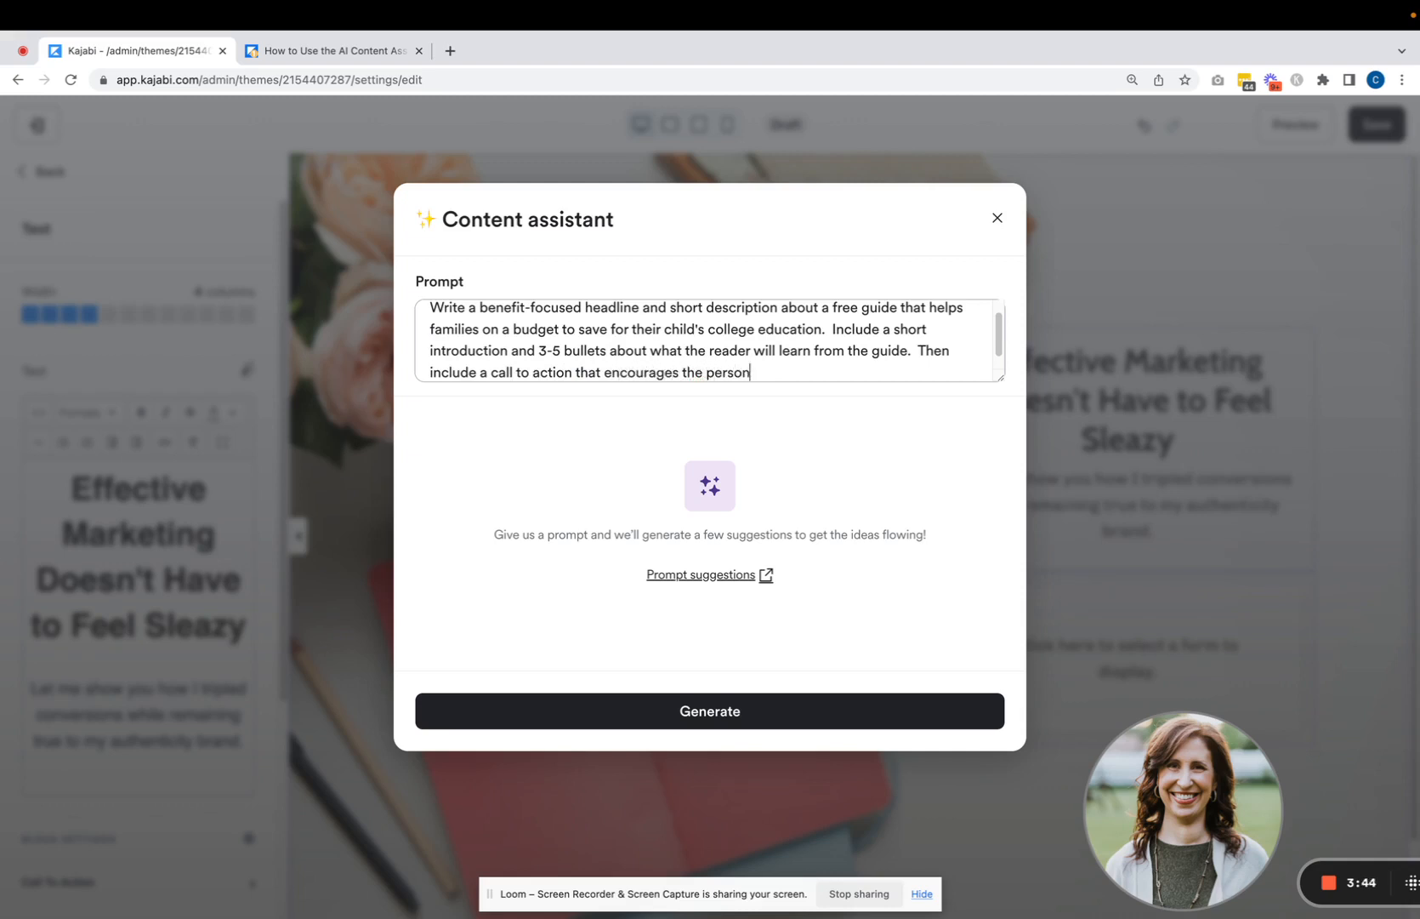
type(" to enter their name and emai")
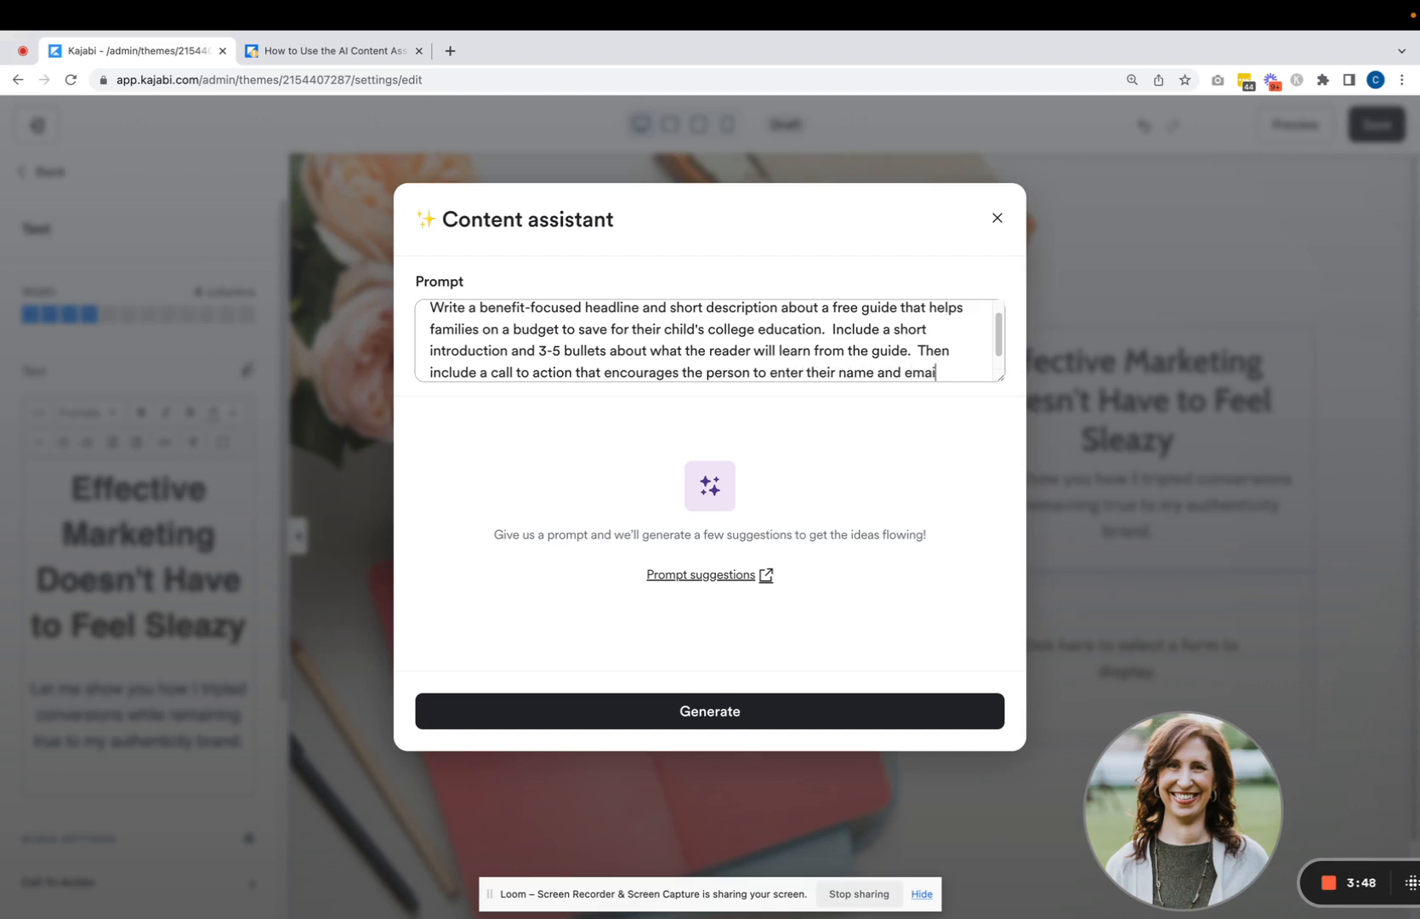
type("l addre")
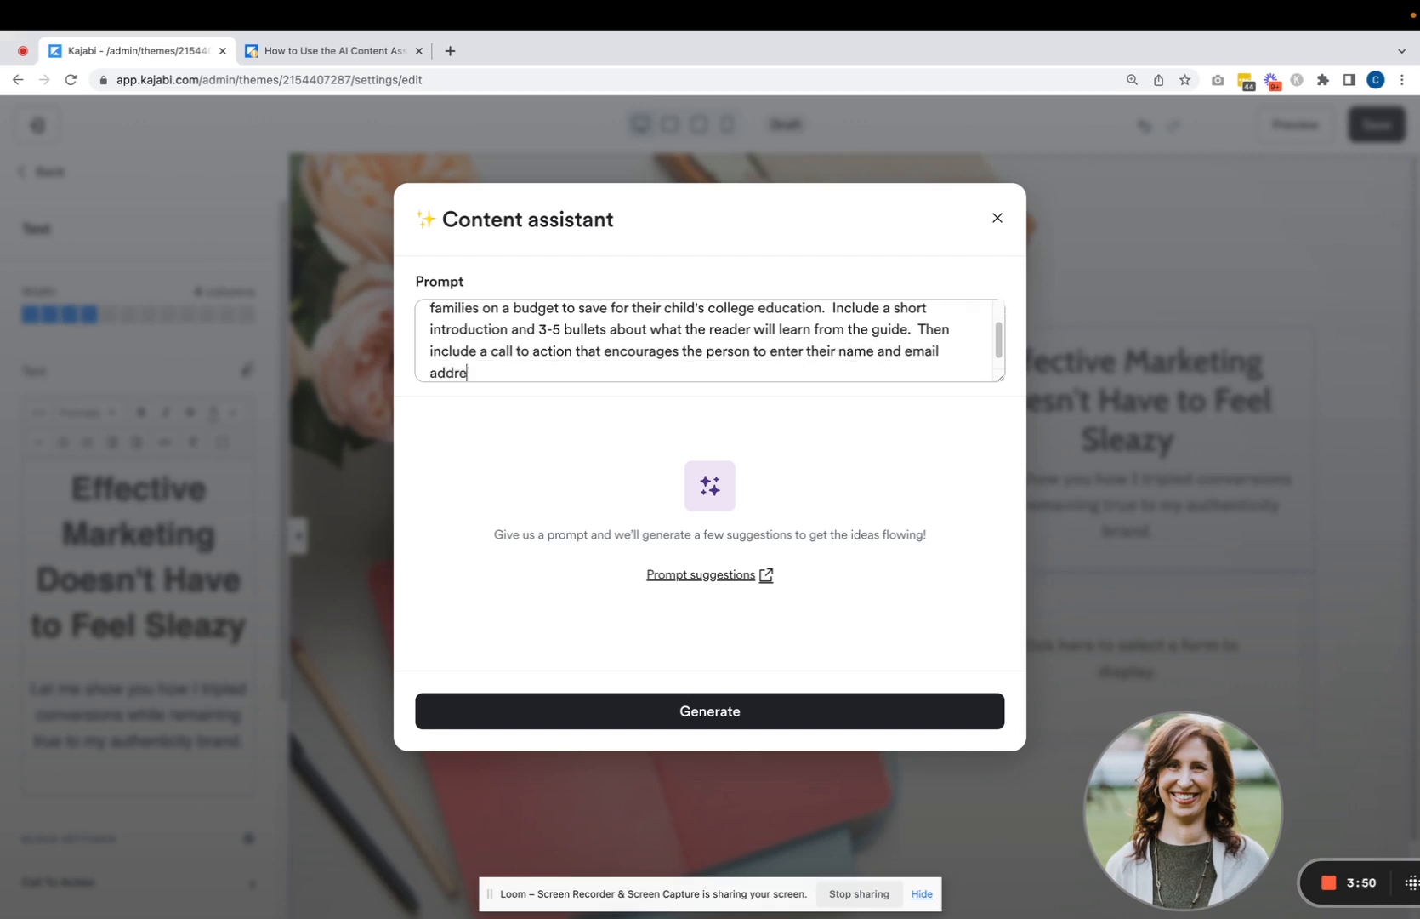
type("ss in order to receive the guide.")
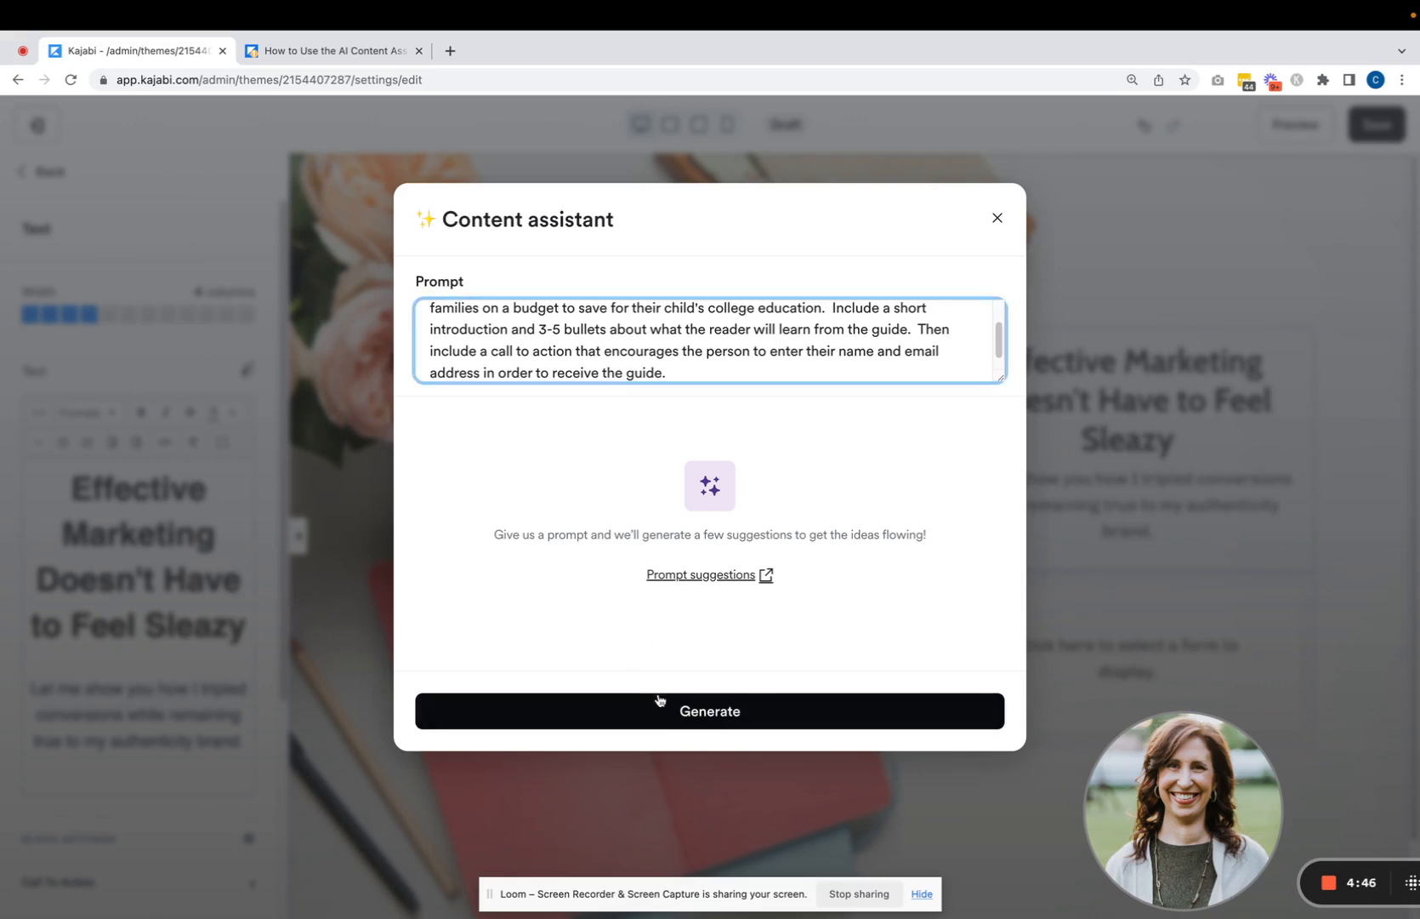
left_click(700, 723)
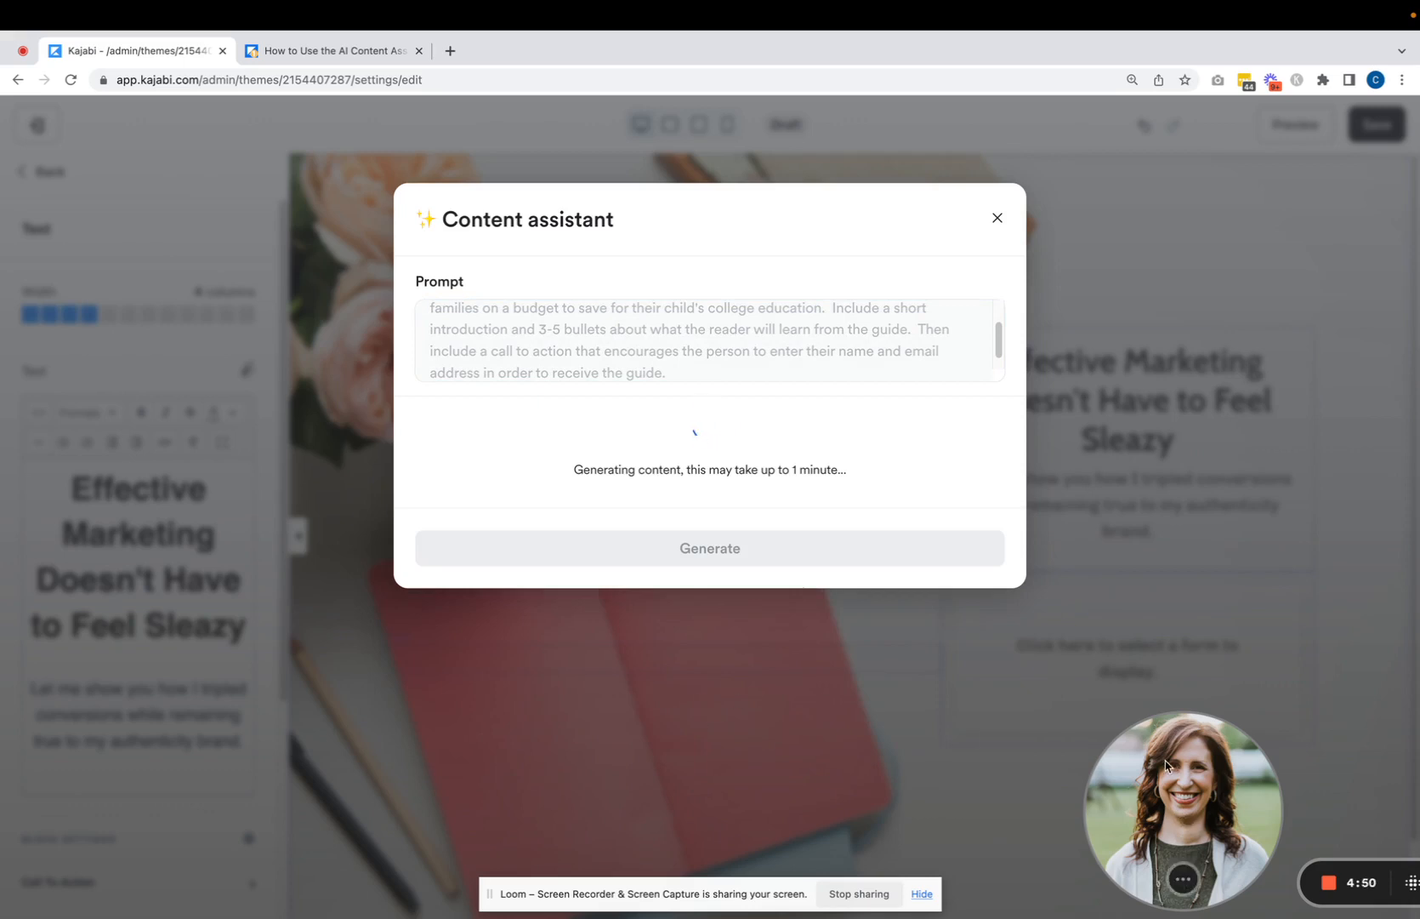
Step: Review the generated headline, description, bullets and call to action against the prompt that was entered
left_click_drag(1166, 803, 36, 836)
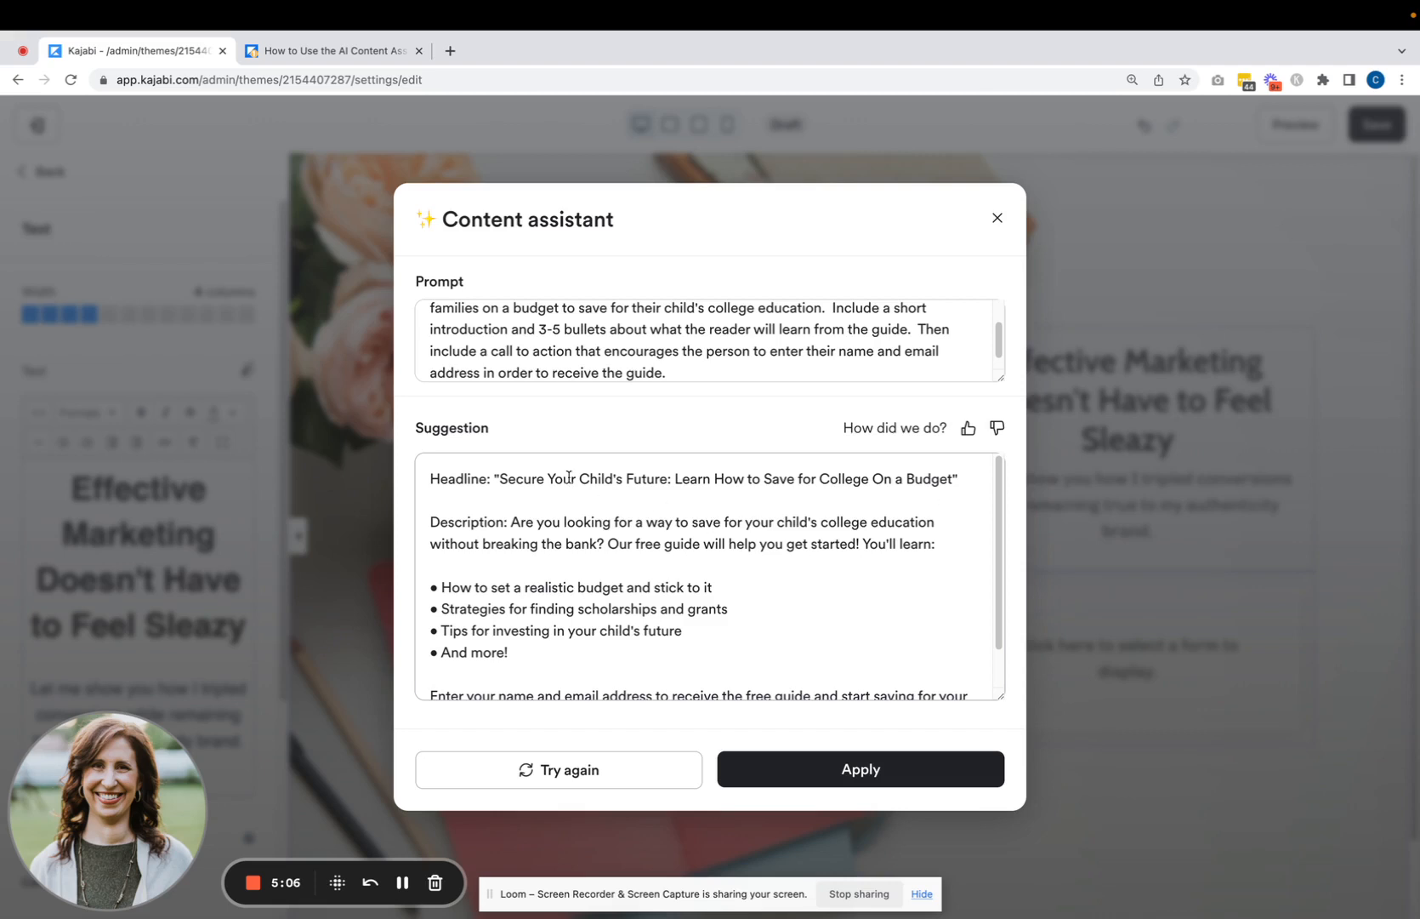
left_click_drag(499, 483, 669, 483)
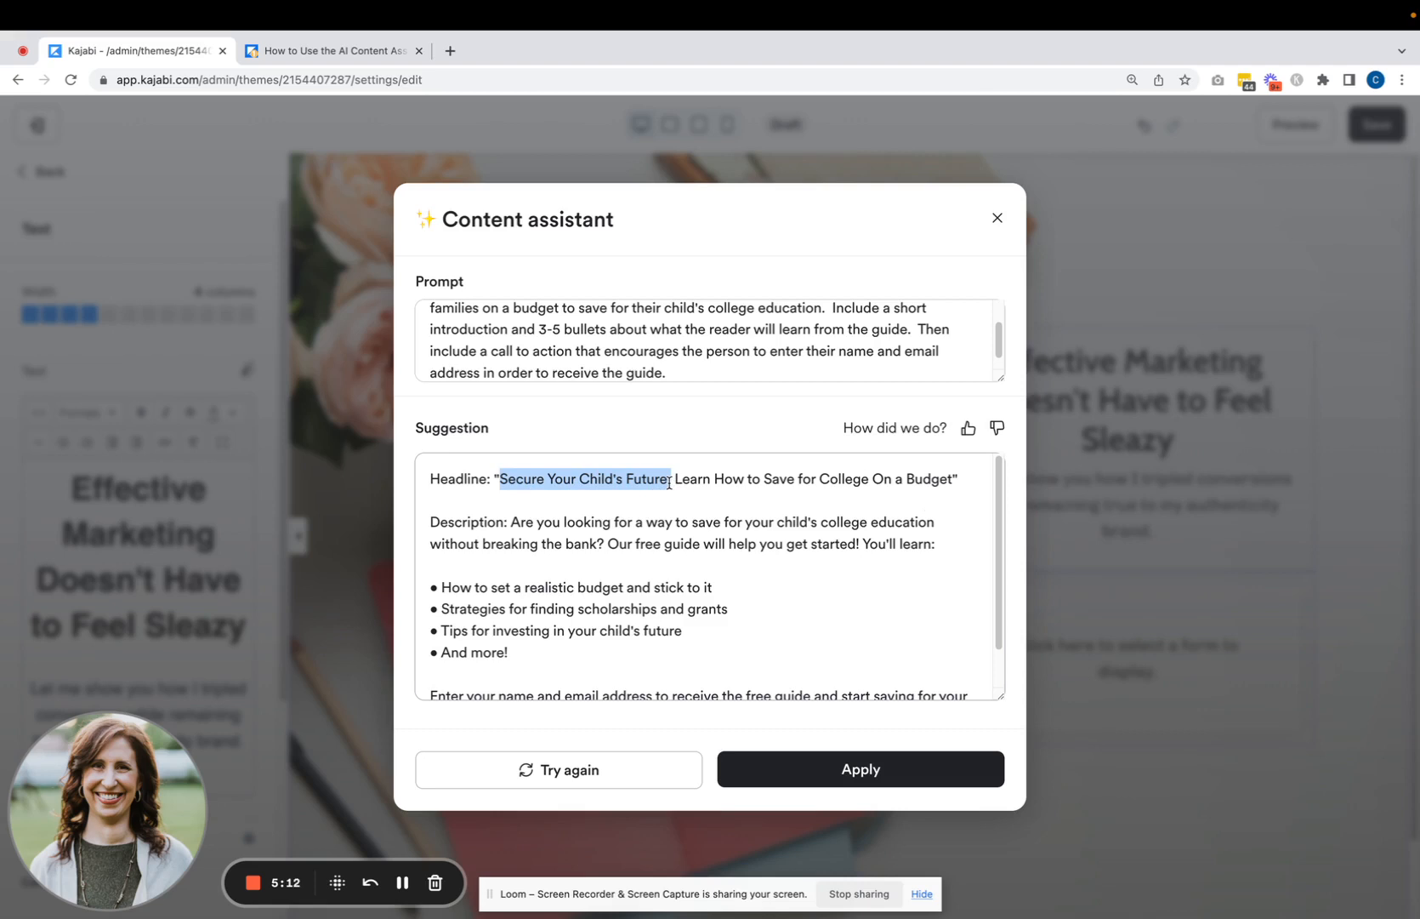
left_click(557, 476)
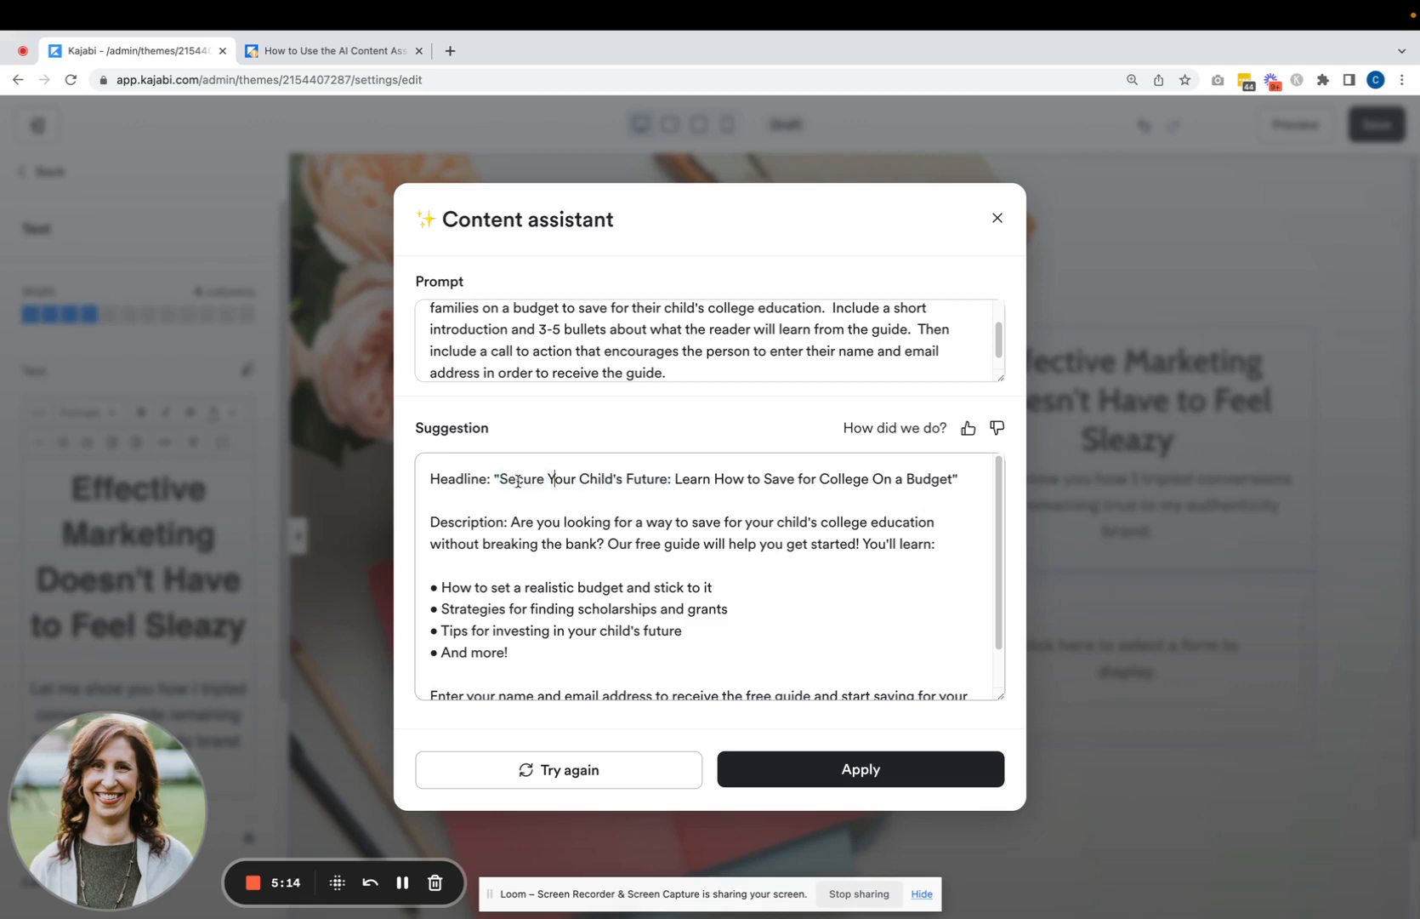
left_click_drag(505, 478, 661, 476)
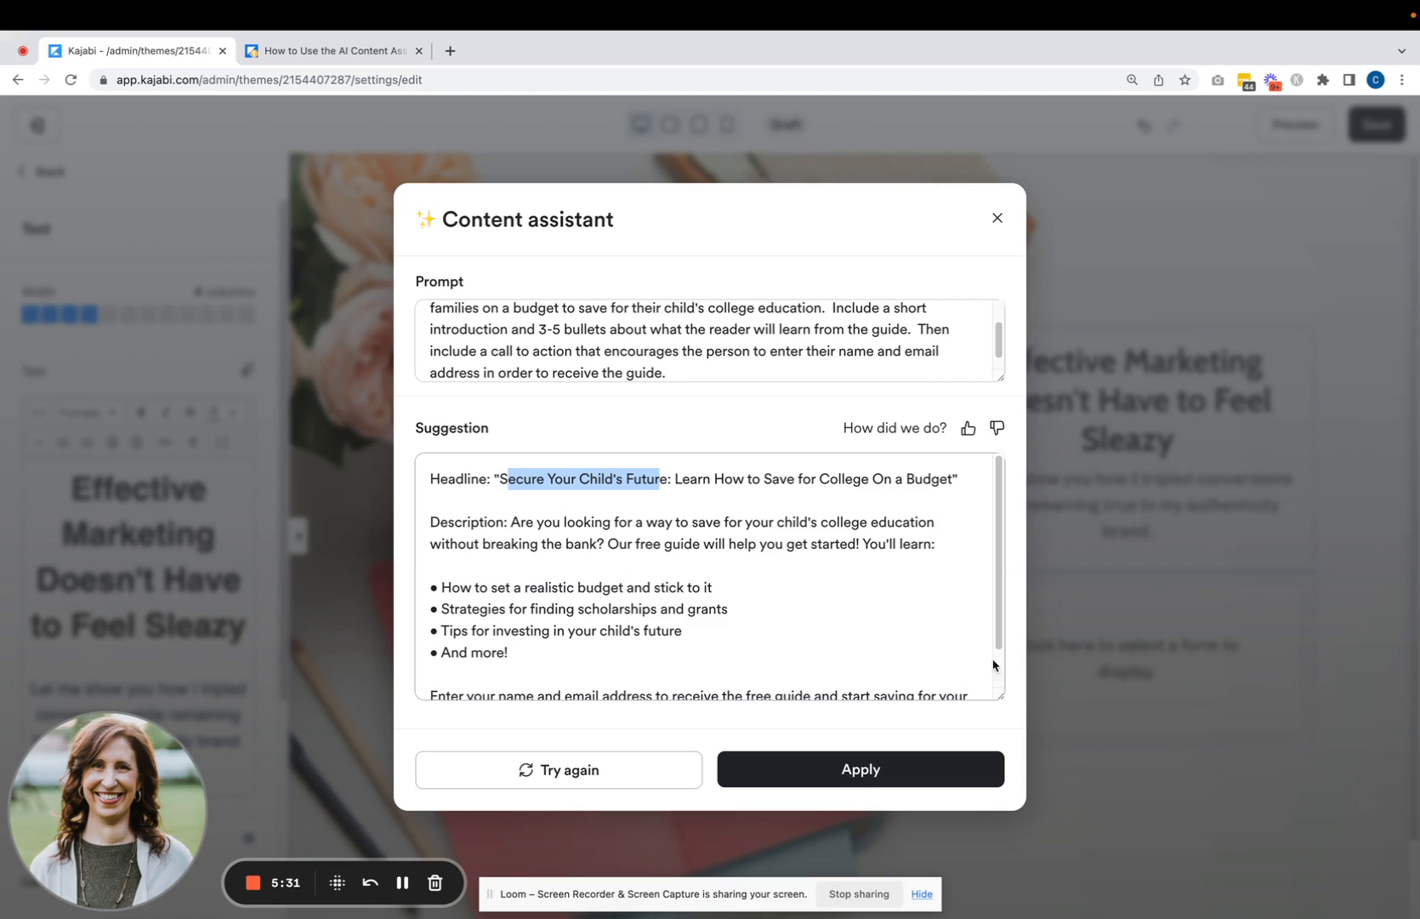
left_click_drag(998, 640, 1012, 691)
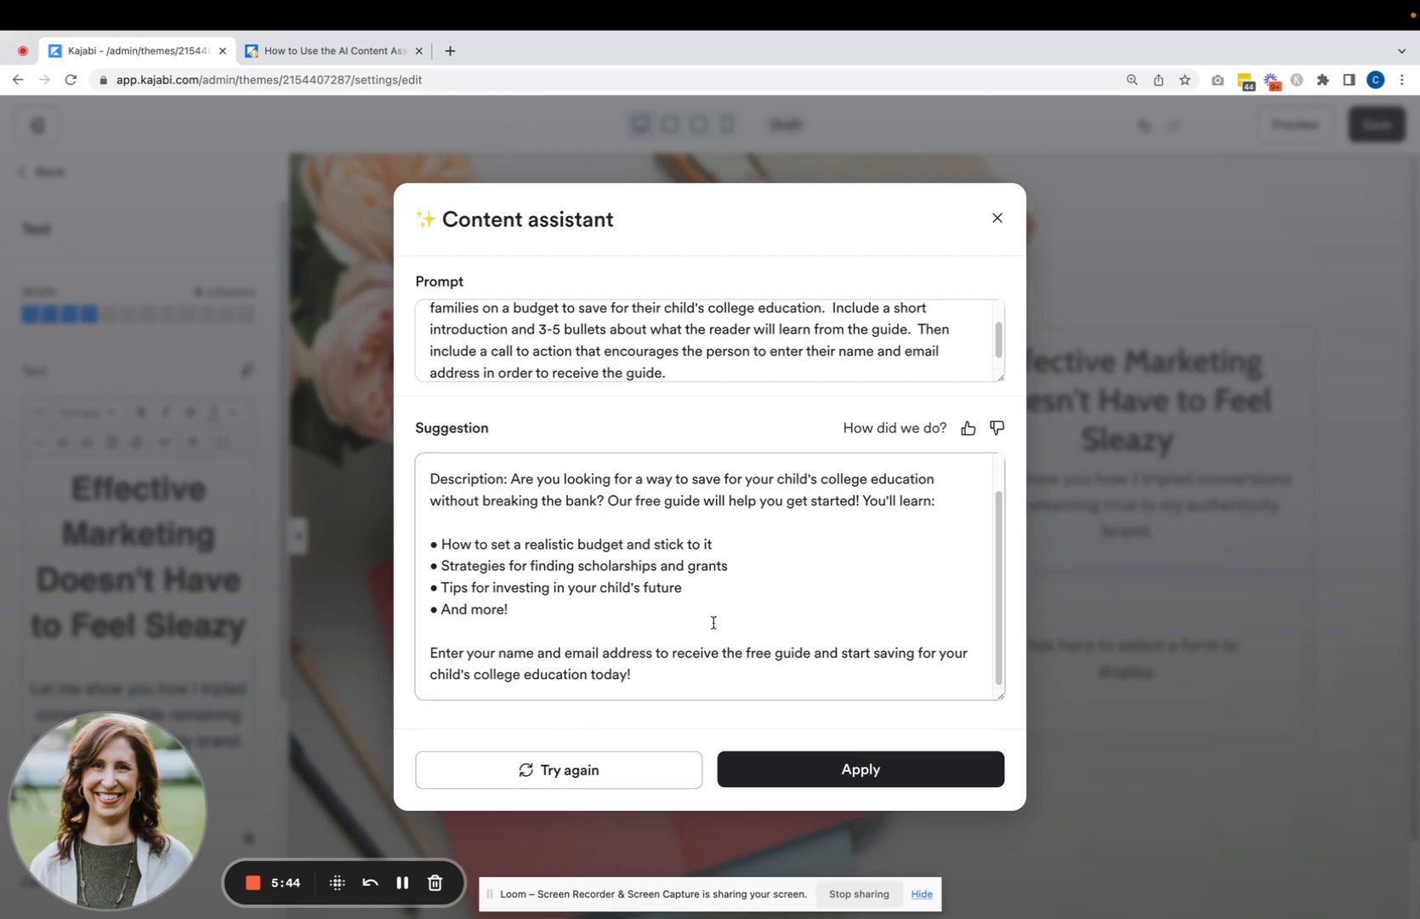
left_click(663, 672)
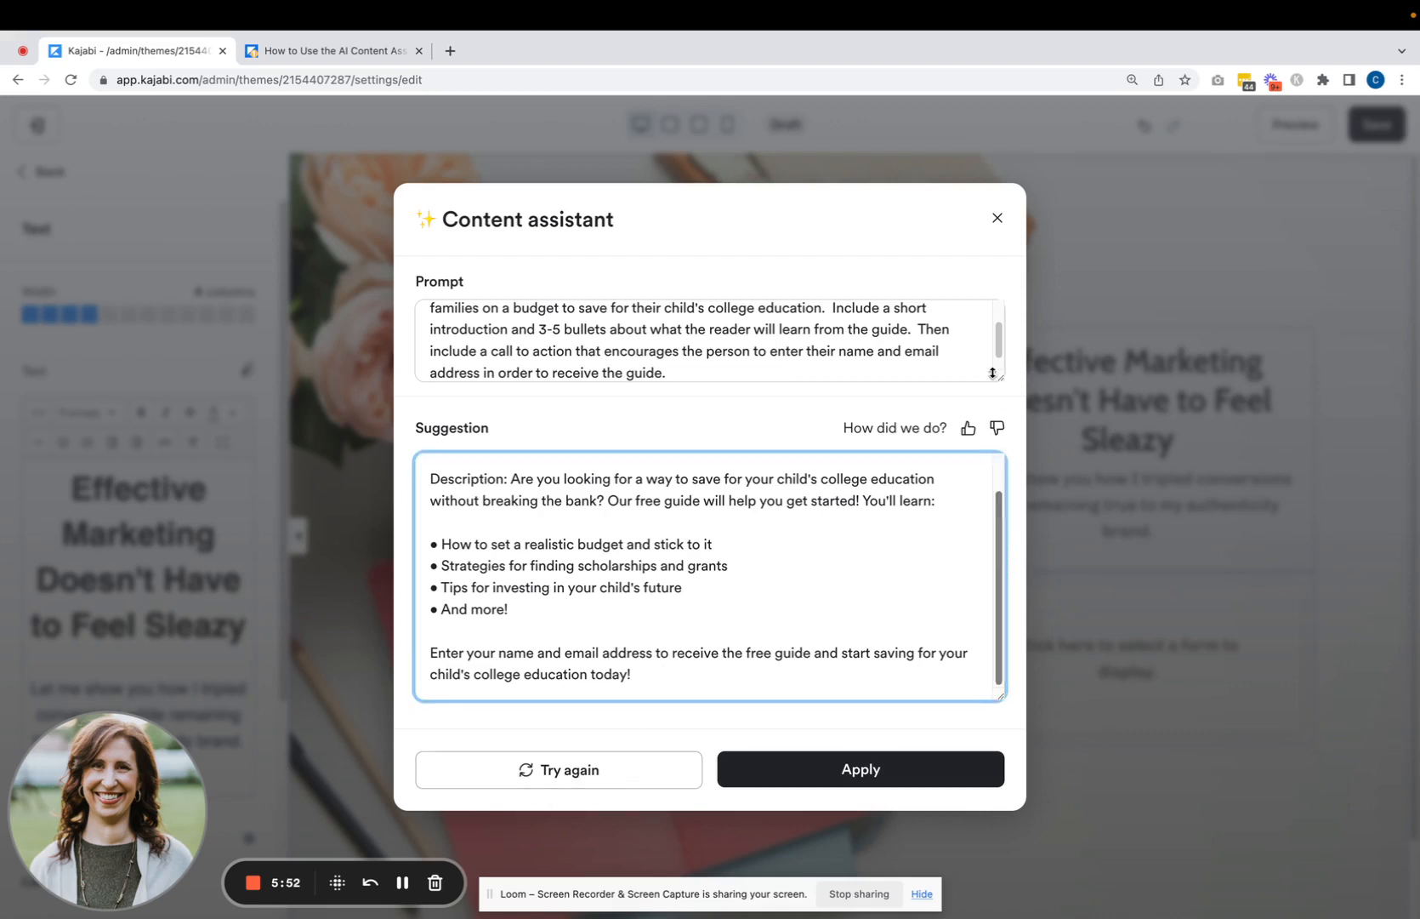
left_click_drag(998, 345, 999, 320)
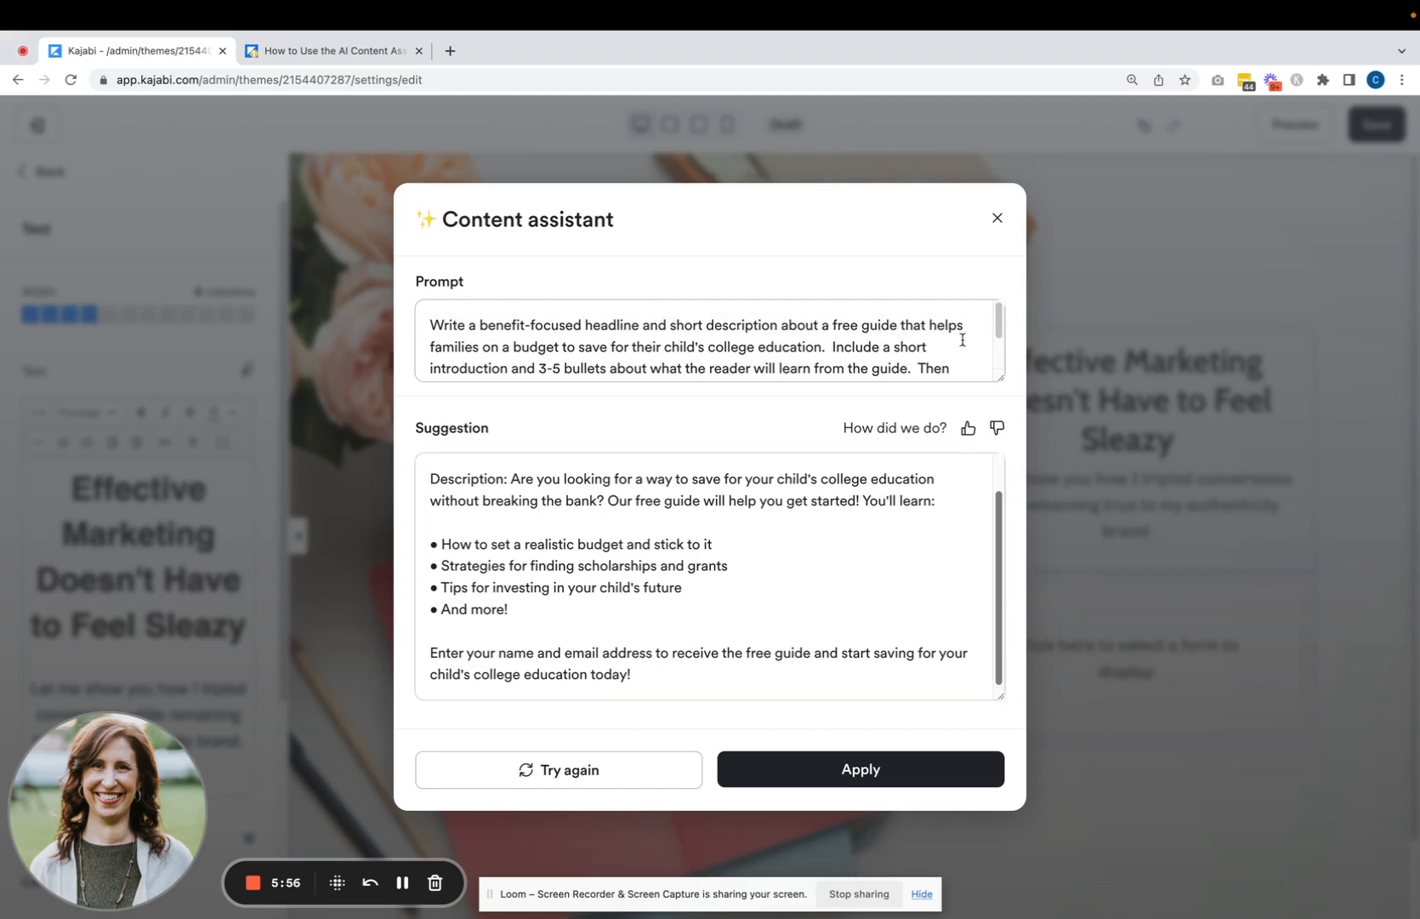
left_click_drag(999, 332, 1001, 364)
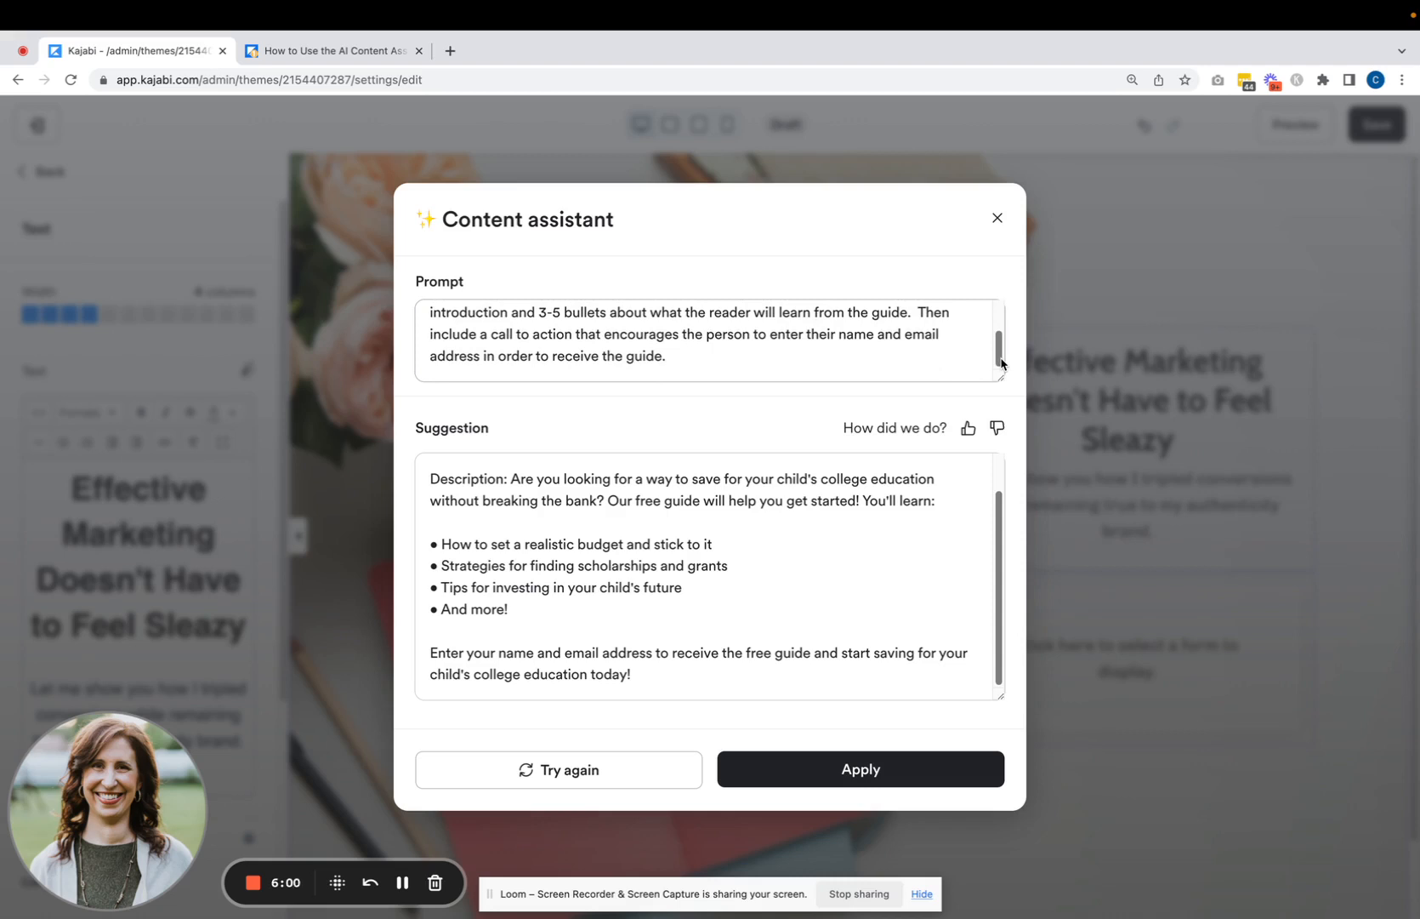
left_click(1001, 363)
scroll(997, 353, "up", 3)
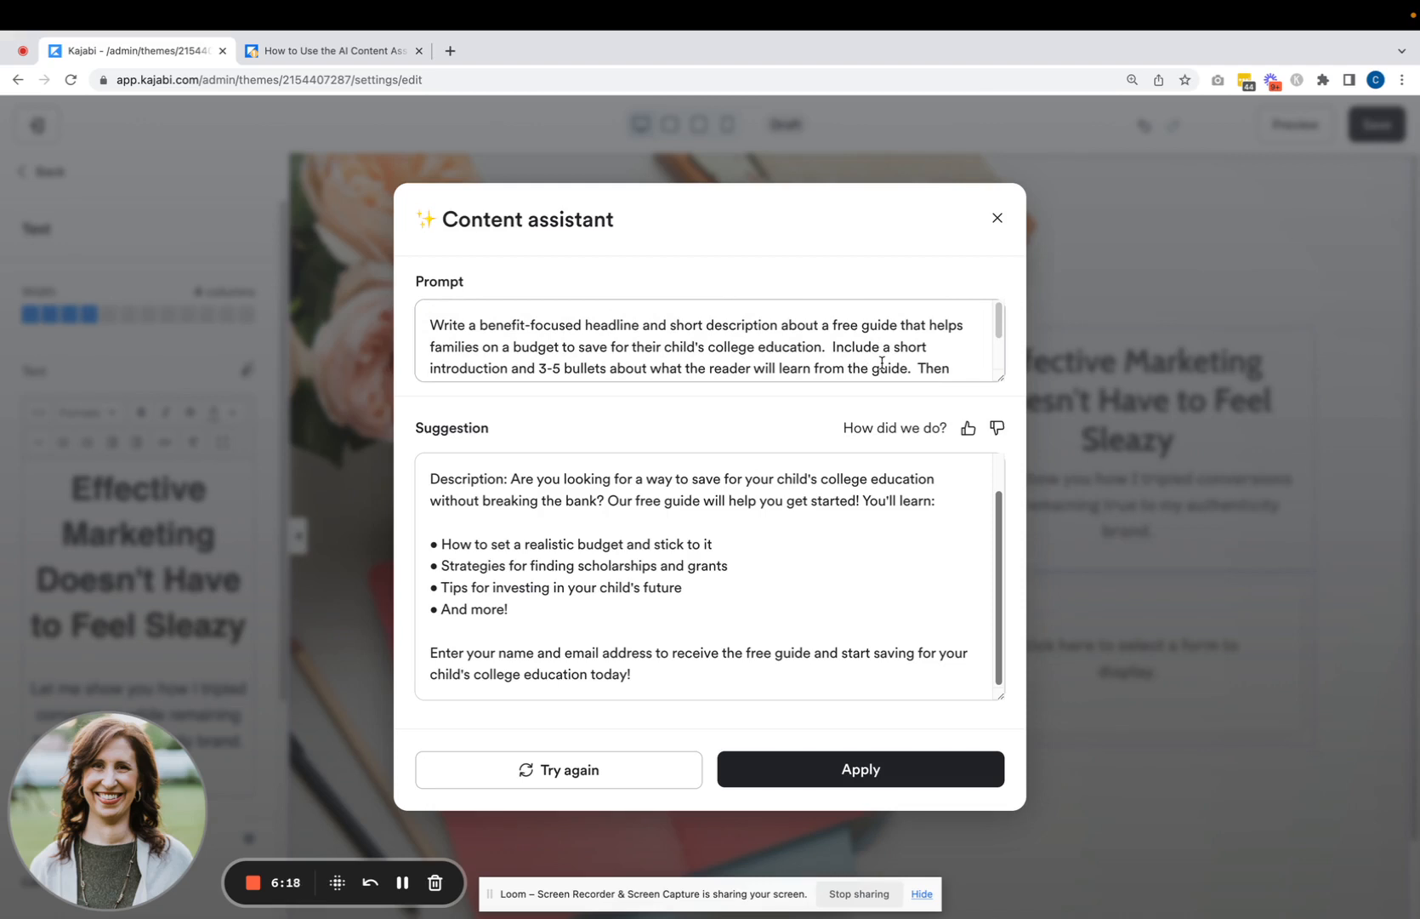
left_click(960, 340)
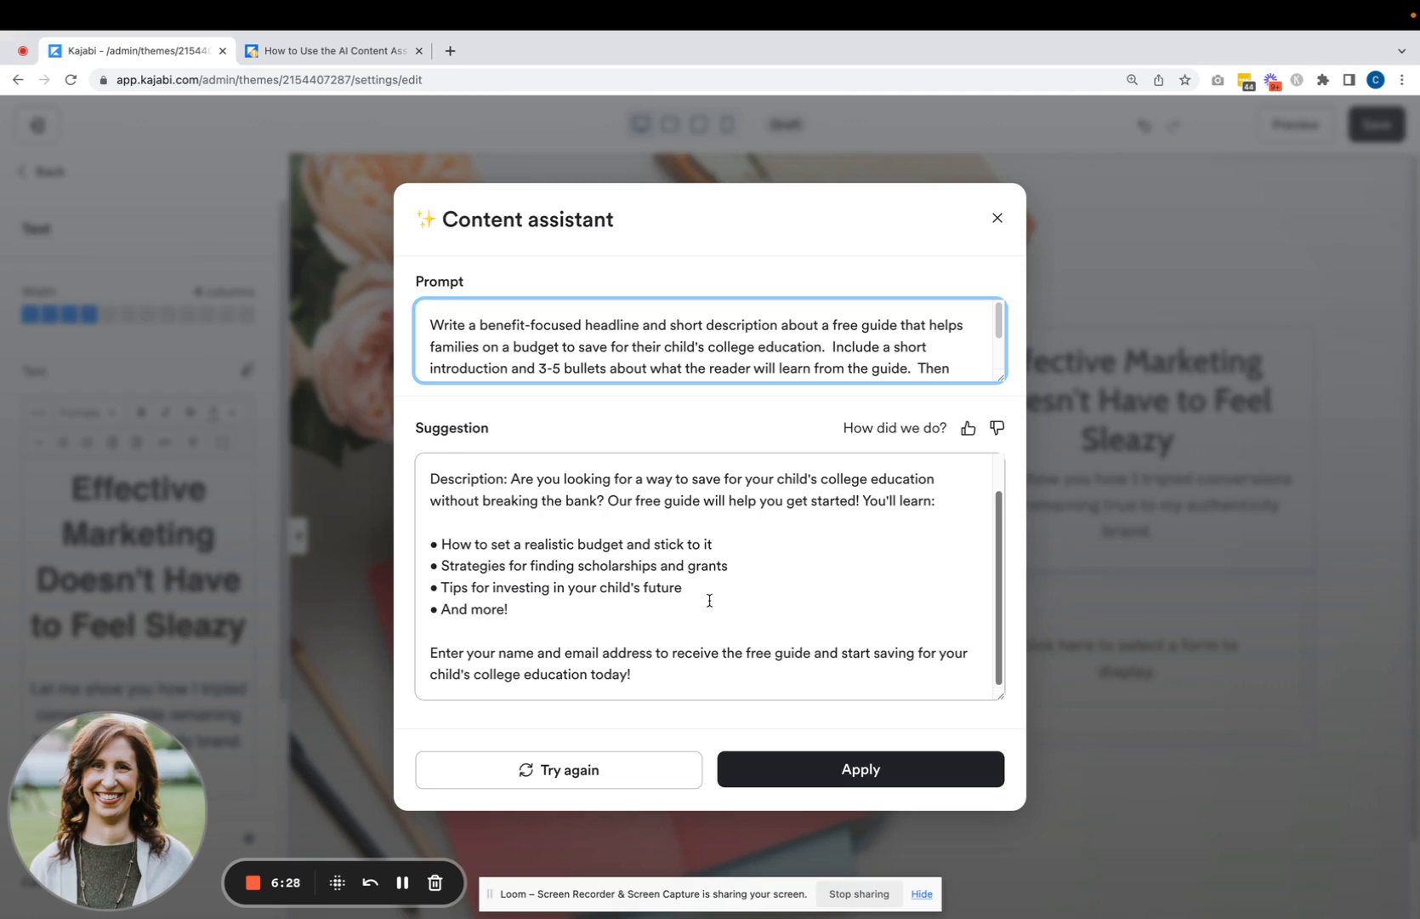
Step: Apply the AI suggestion to the text block and delete the original "Effective Marketing Doesn't Have to Feel Sleazy" headline and the sentence below it
left_click(877, 774)
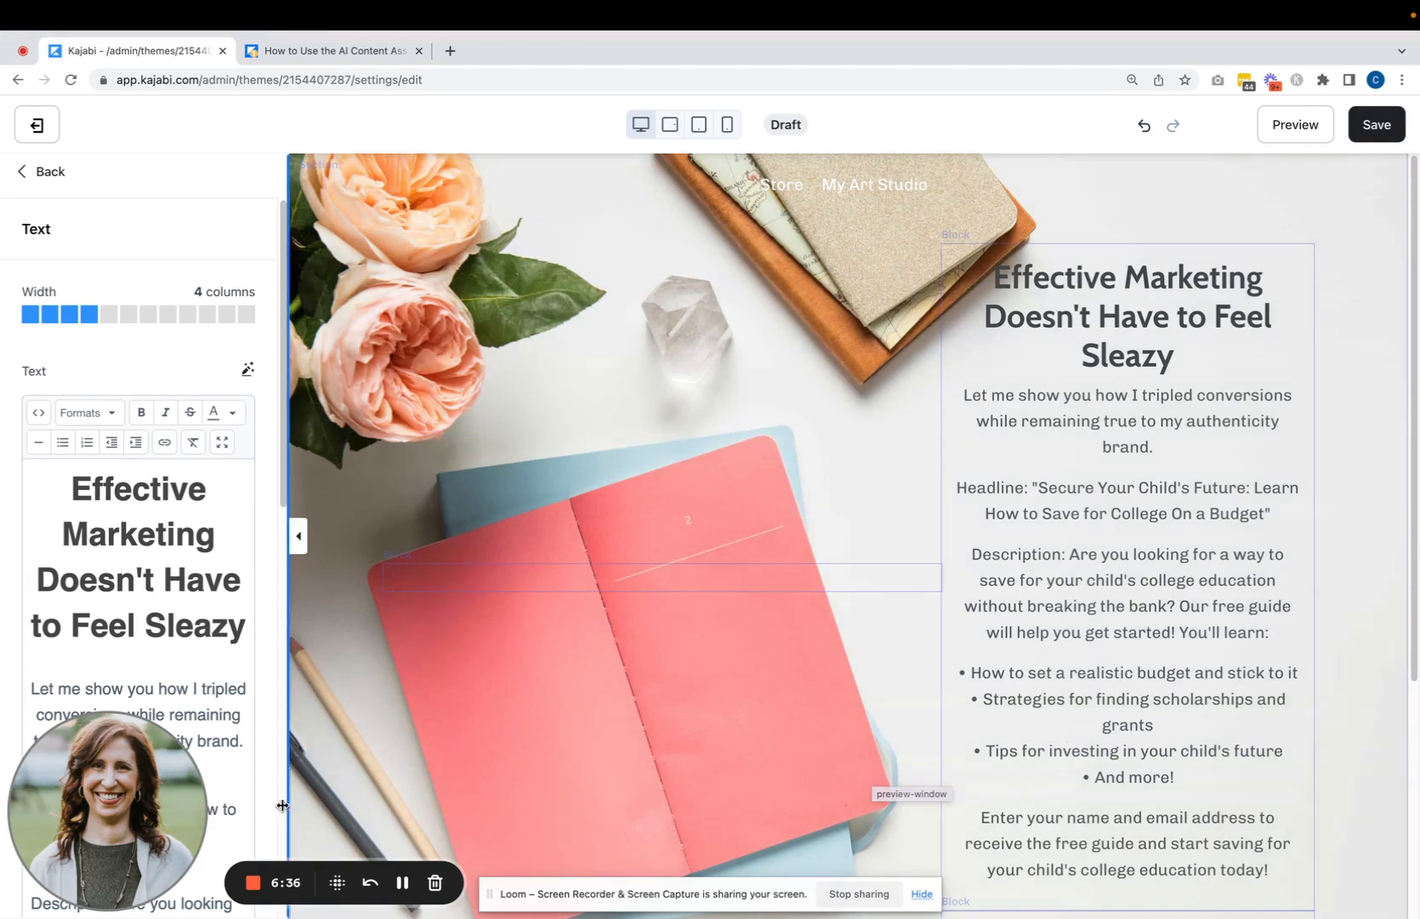
mouse_move(1413, 421)
left_mouse_down()
mouse_move(1413, 609)
mouse_move(1397, 431)
left_mouse_up()
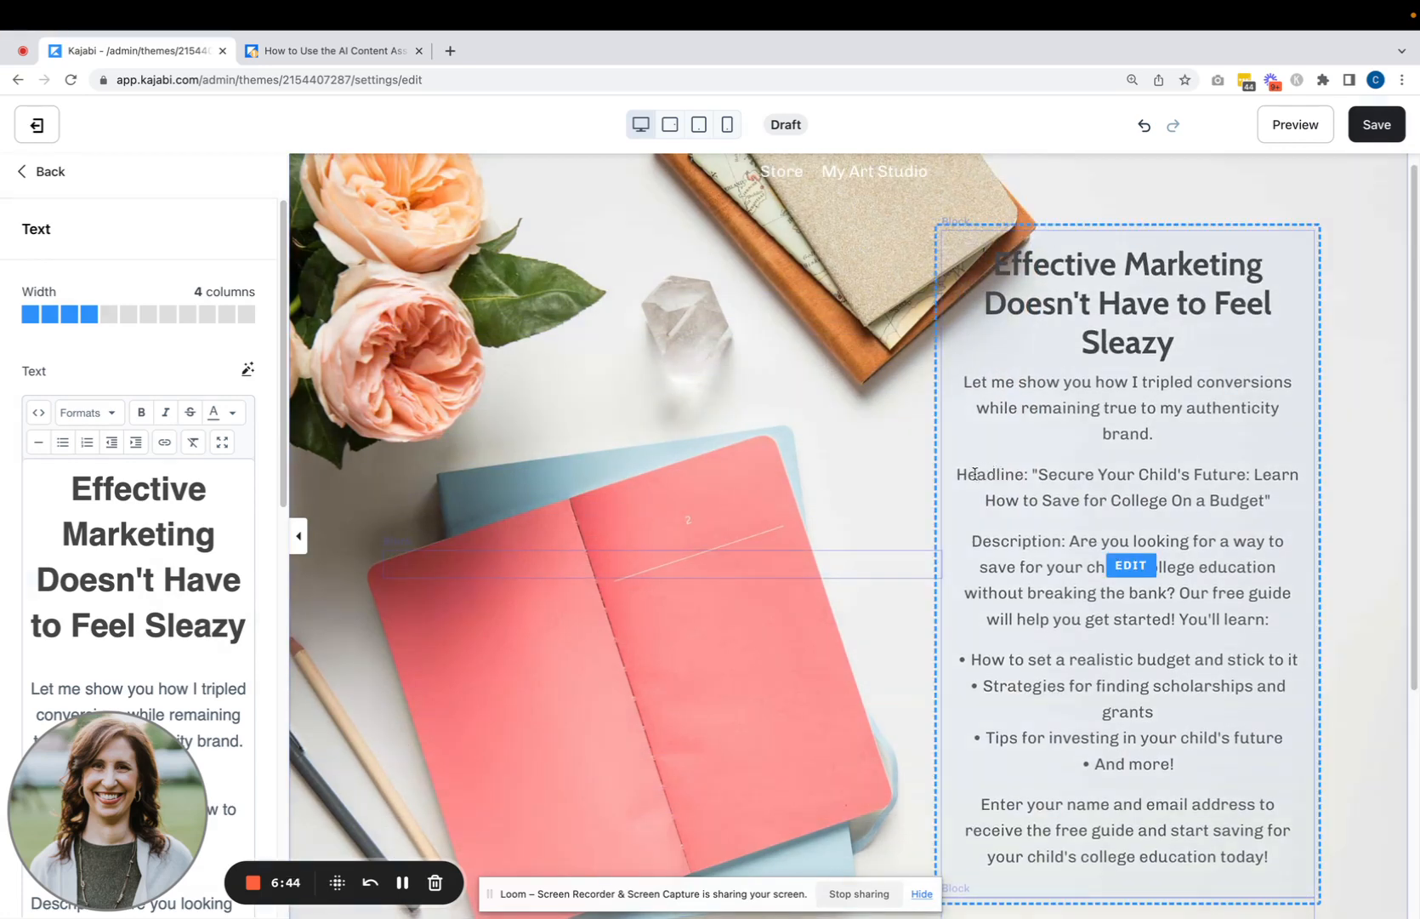
left_click_drag(959, 472, 1301, 859)
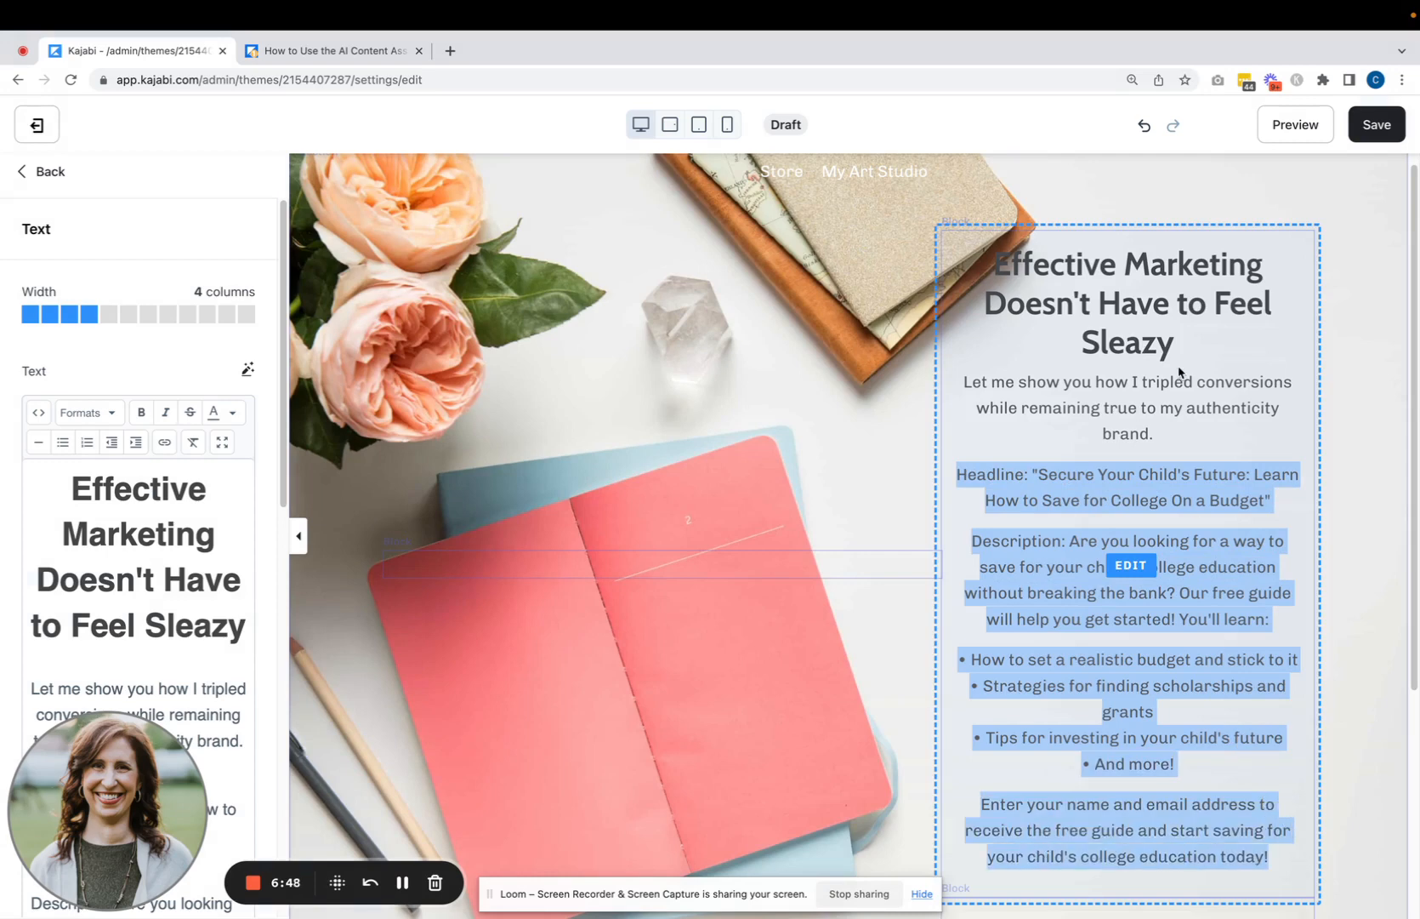
left_click_drag(1184, 435, 979, 271)
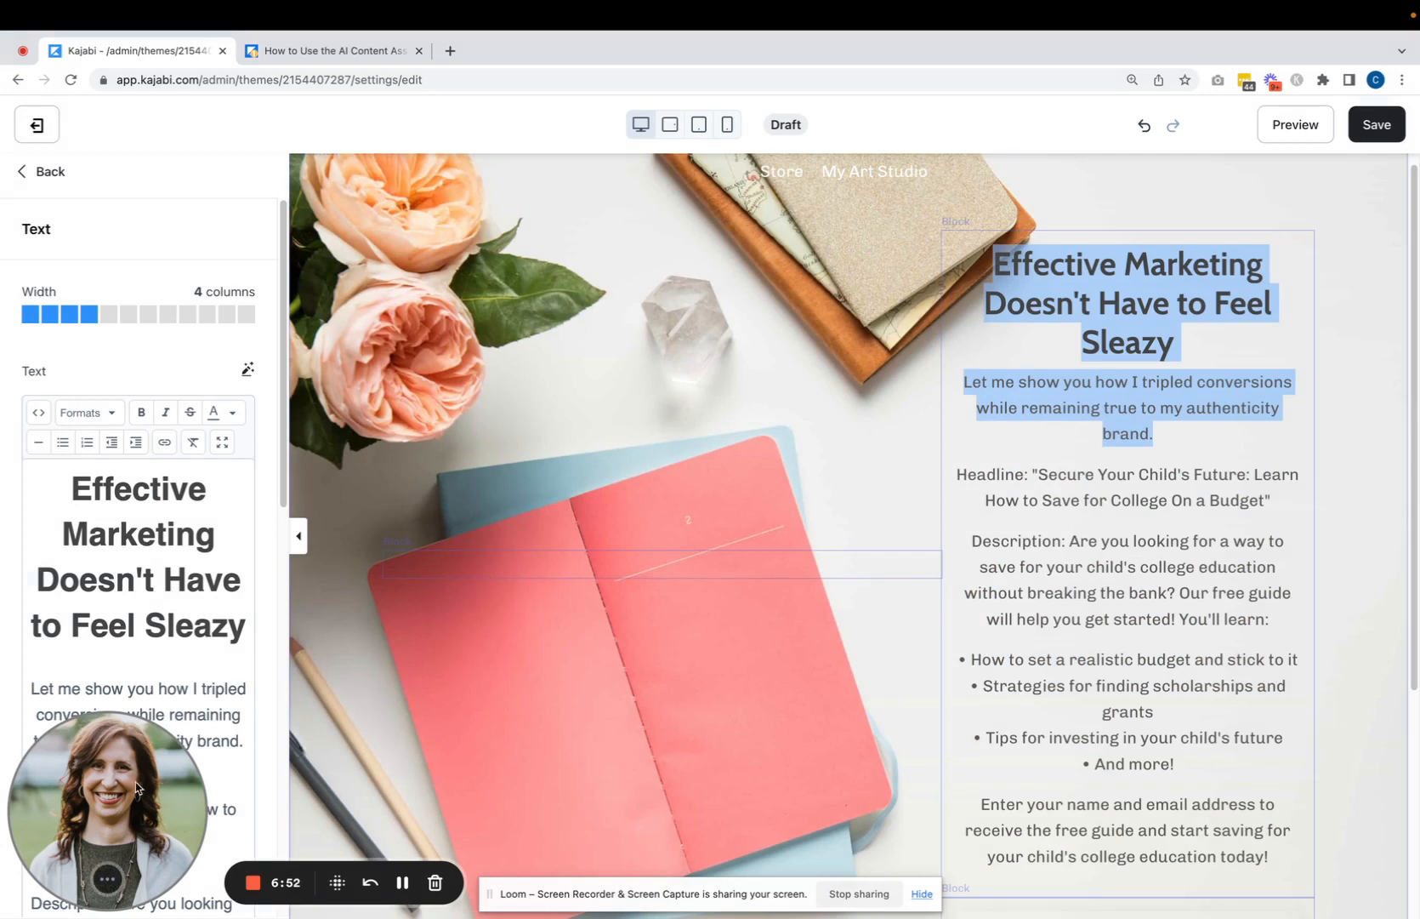
left_click_drag(140, 788, 964, 911)
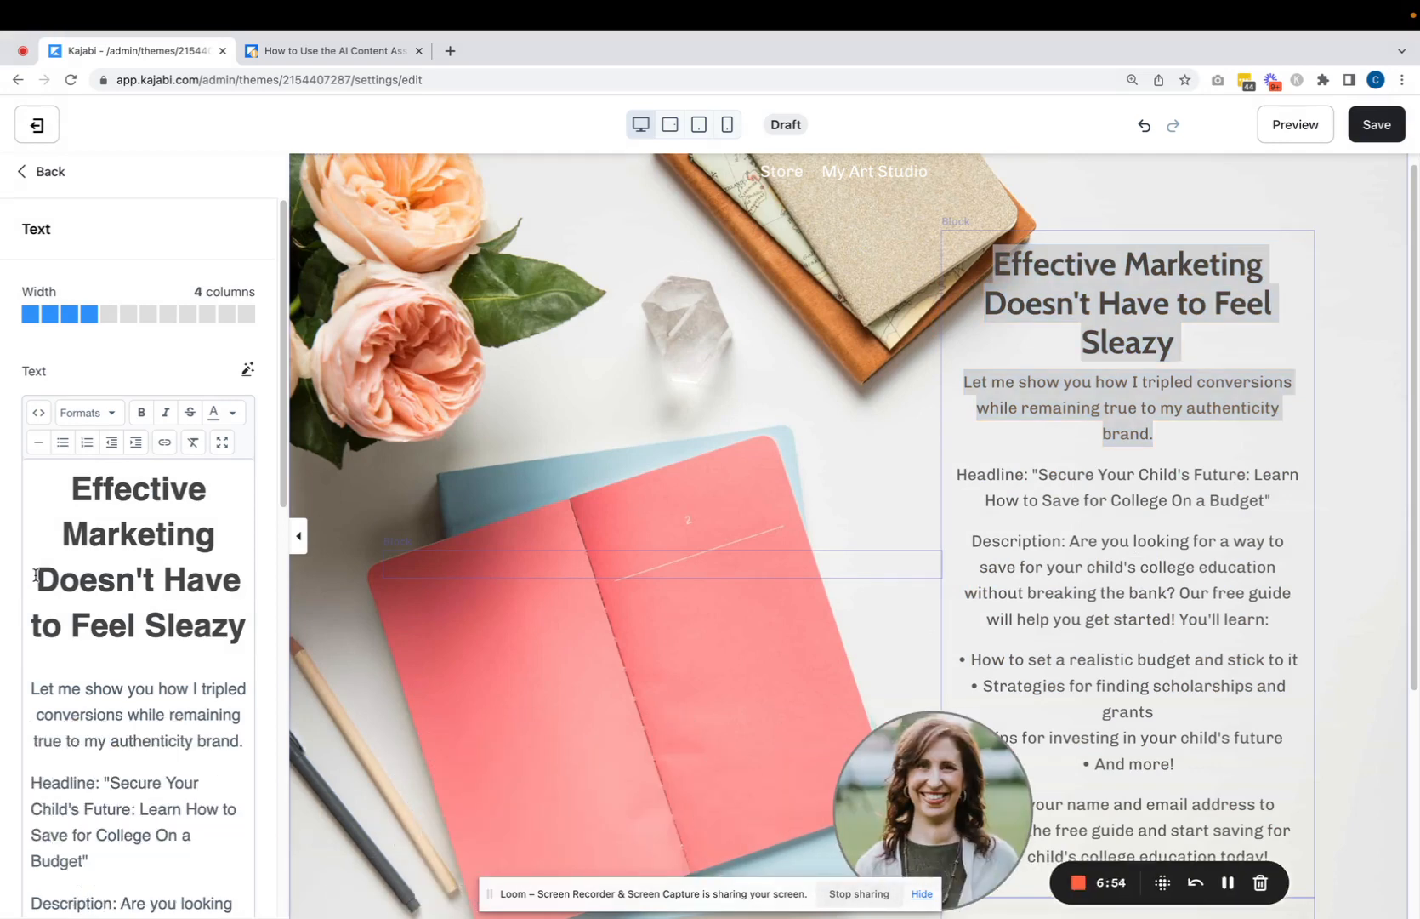
left_click(222, 441)
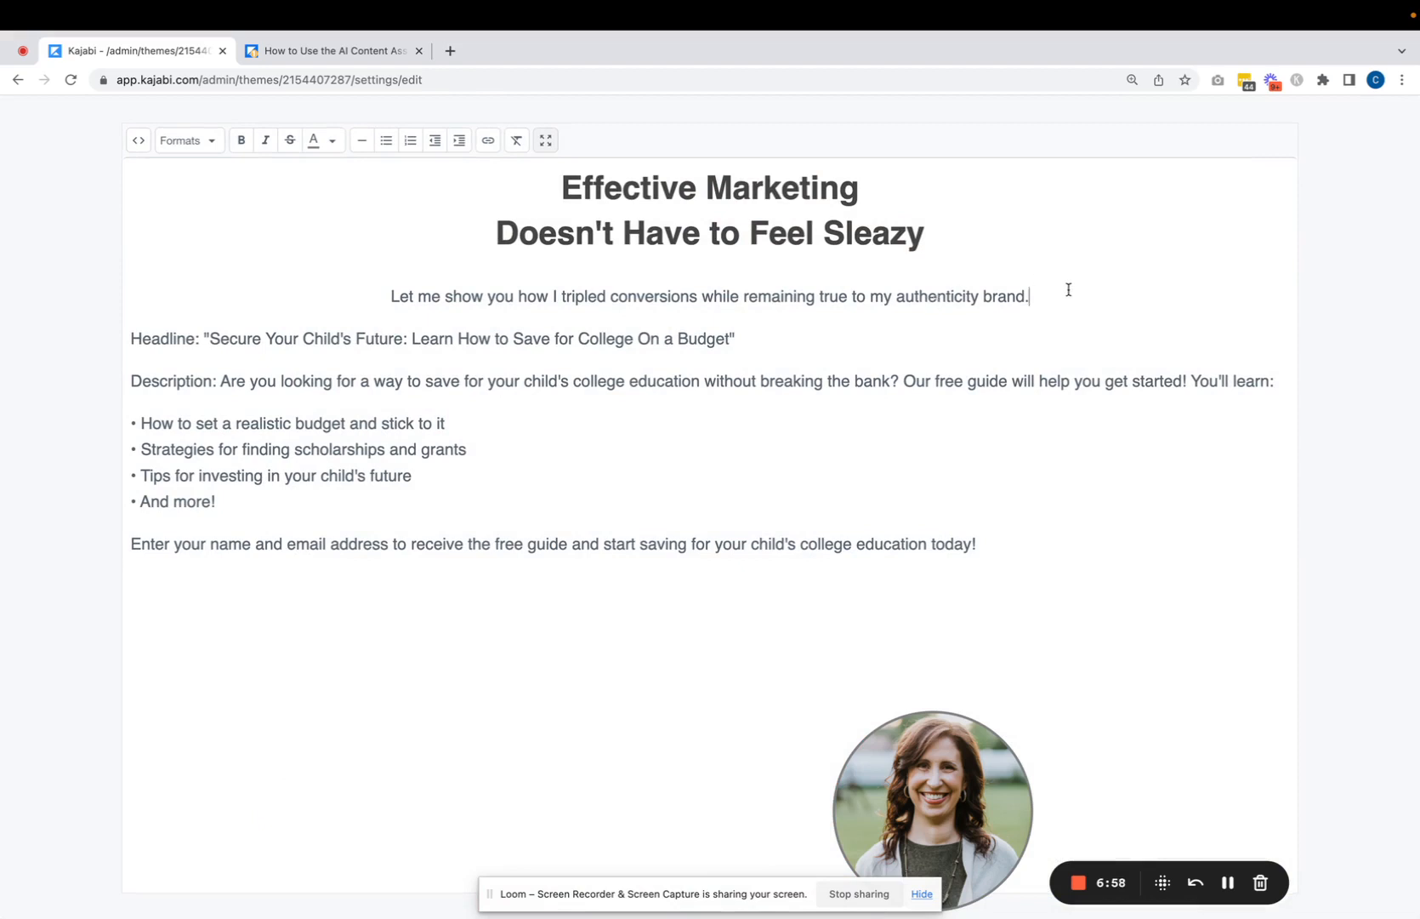
left_click_drag(1070, 288, 492, 147)
key("BackSpace")
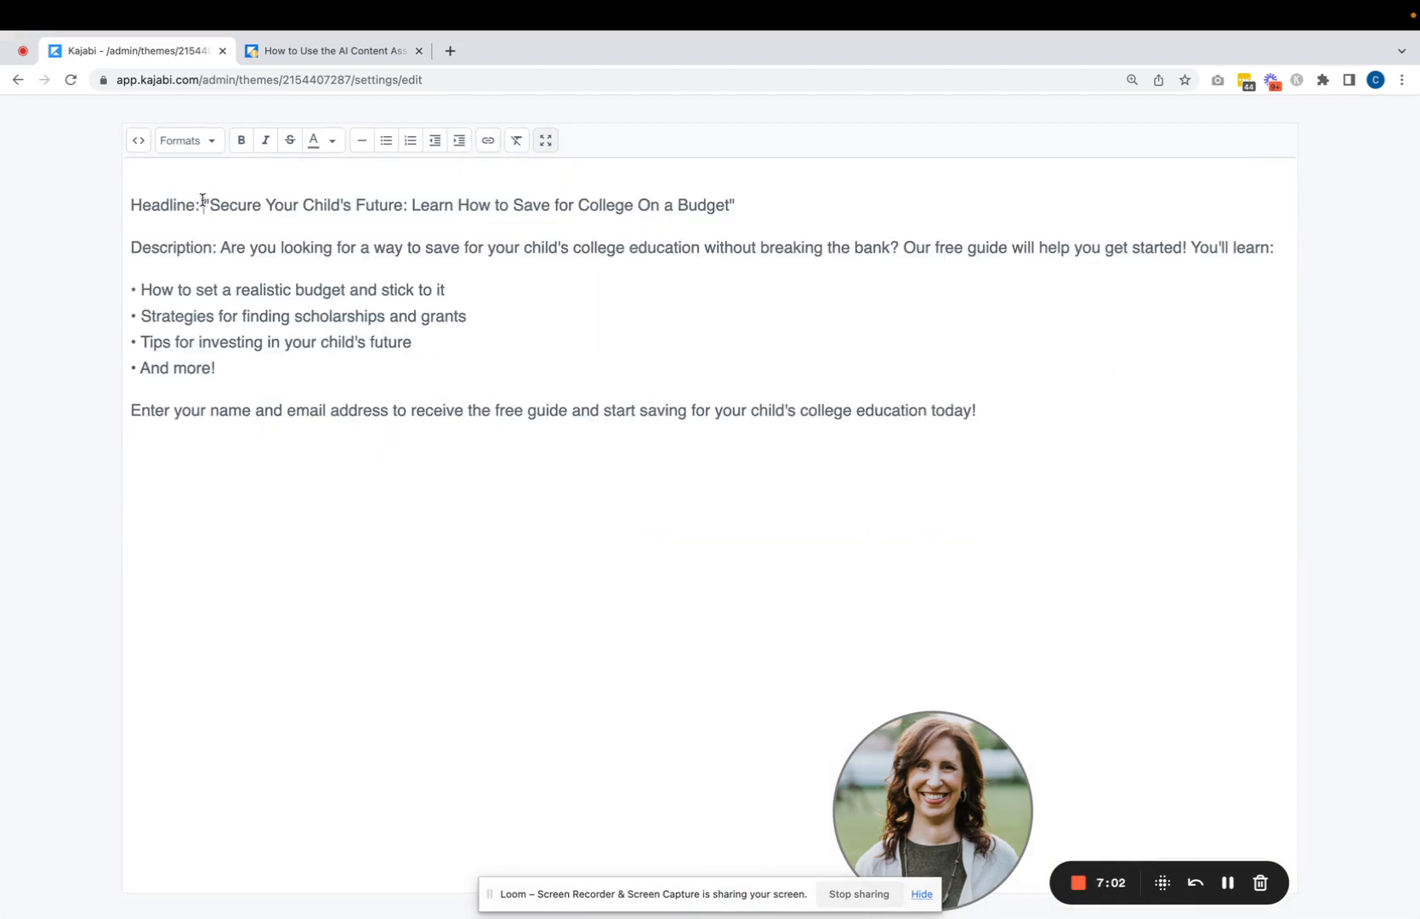
Step: Remove the "Headline:" label and the surrounding quotation marks from the new headline
left_click_drag(204, 204, 81, 199)
key("BackSpace")
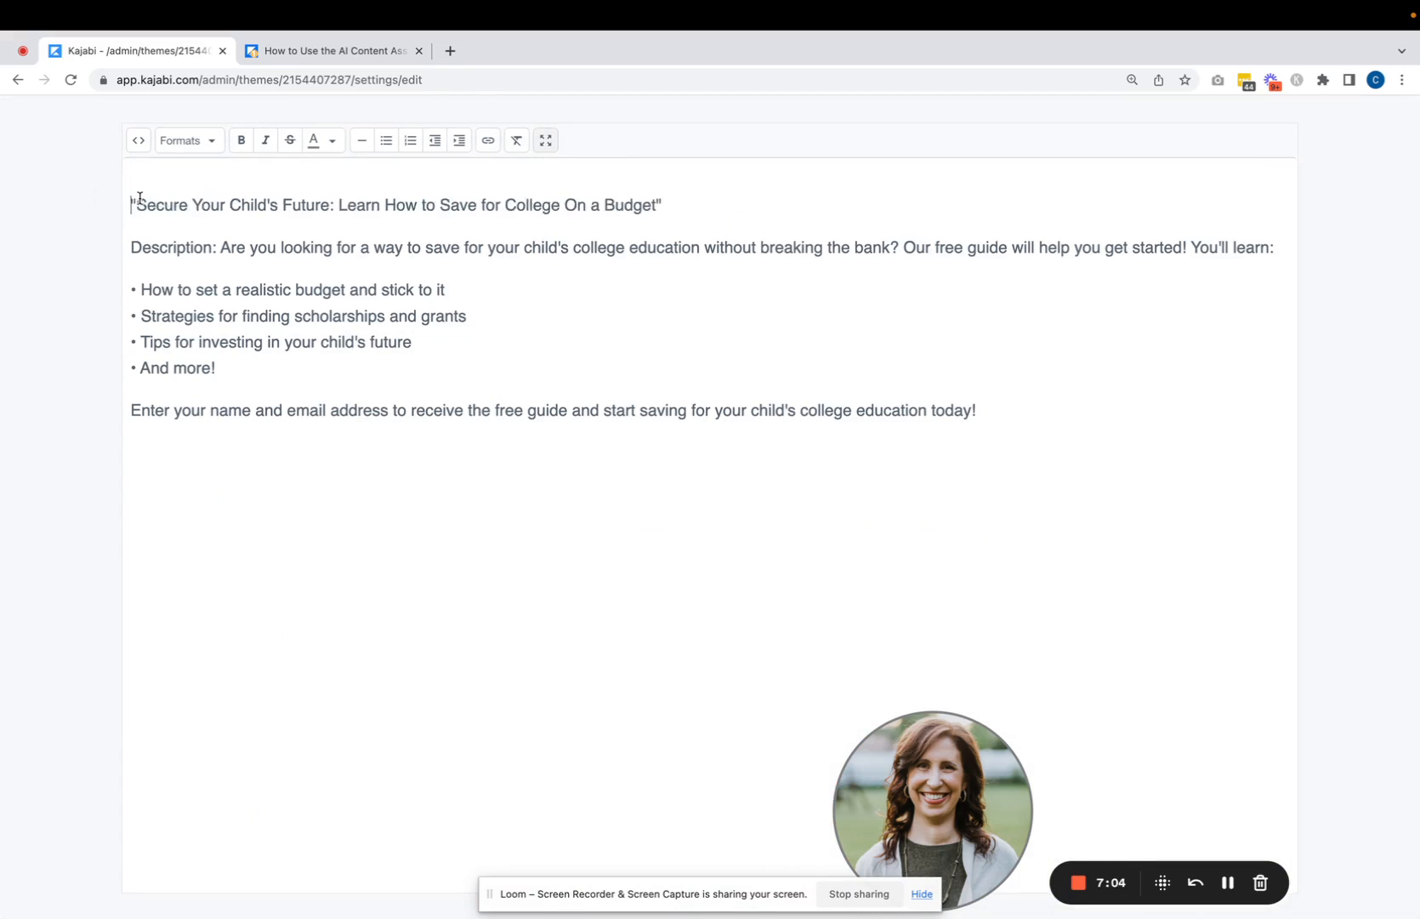
key("BackSpace")
left_click(676, 205)
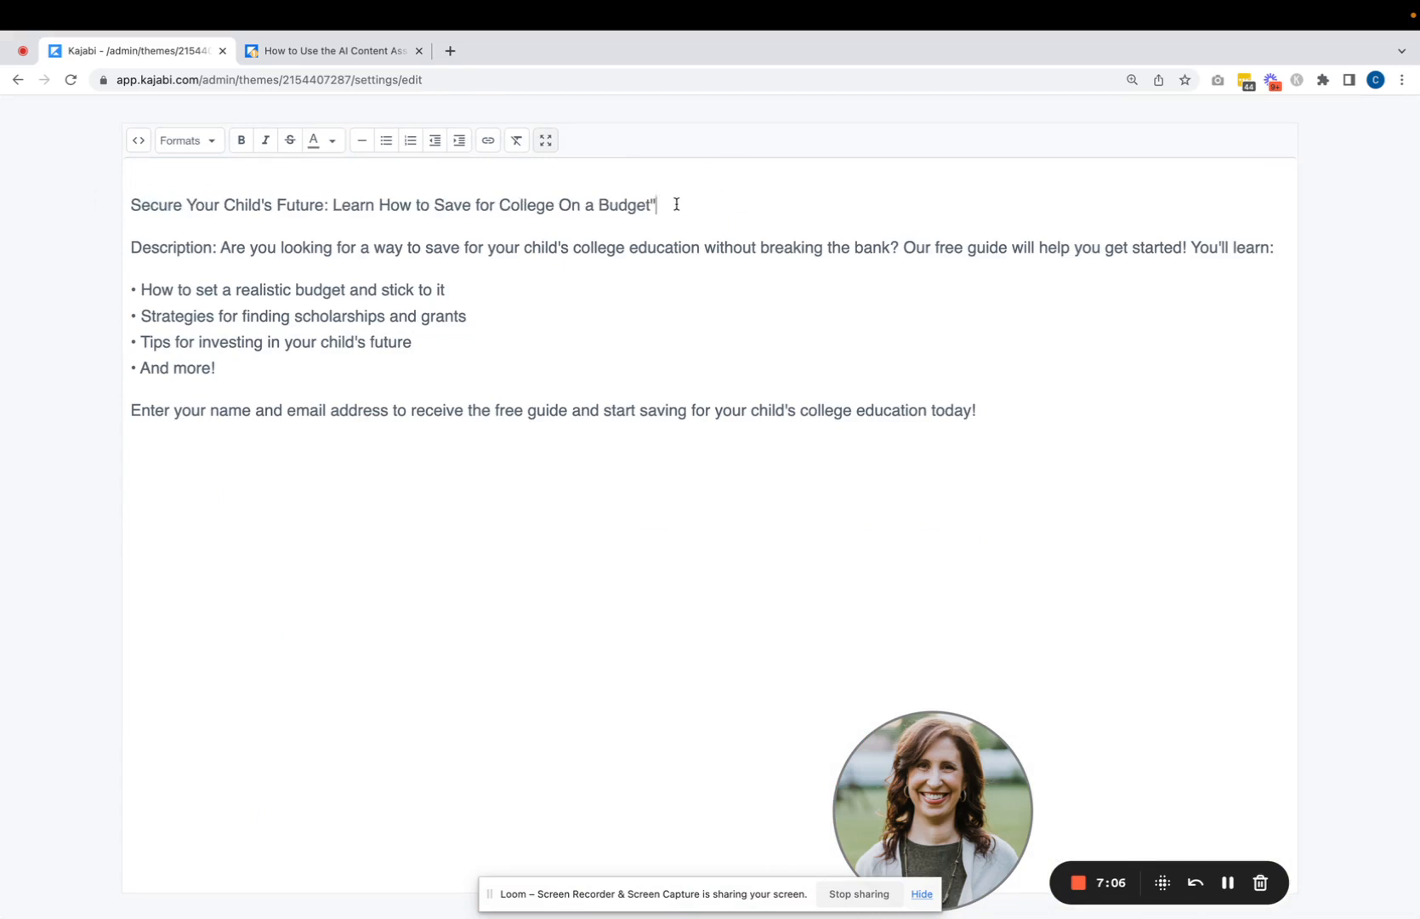
key("BackSpace")
Step: Format the line "Secure Your Child's Future: Learn How to Save for College On a Budget" as Heading 2
left_click_drag(651, 206, 120, 203)
left_click(206, 143)
mouse_move(220, 169)
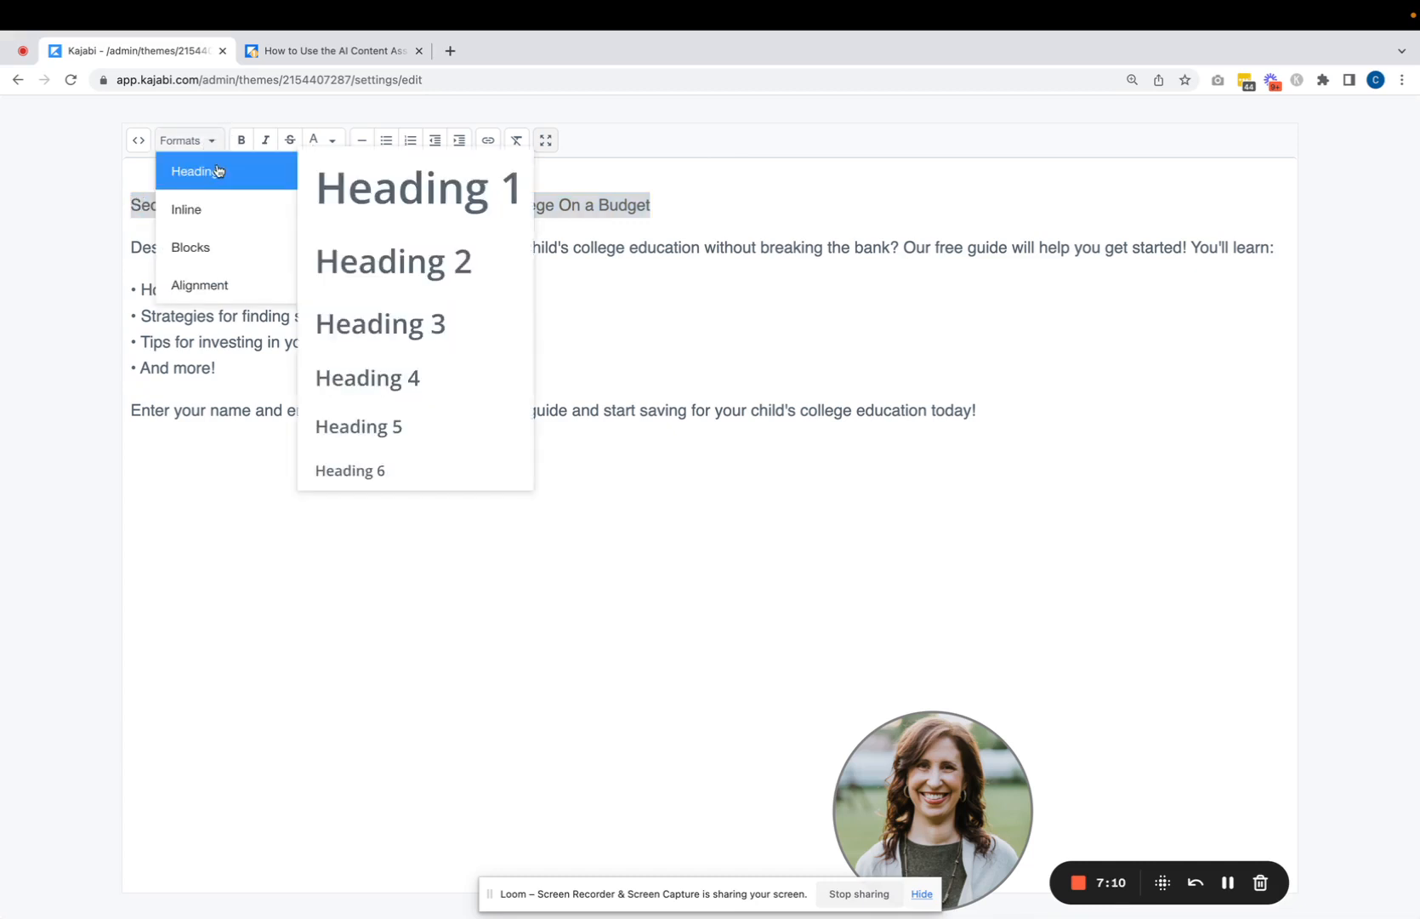
left_click(353, 183)
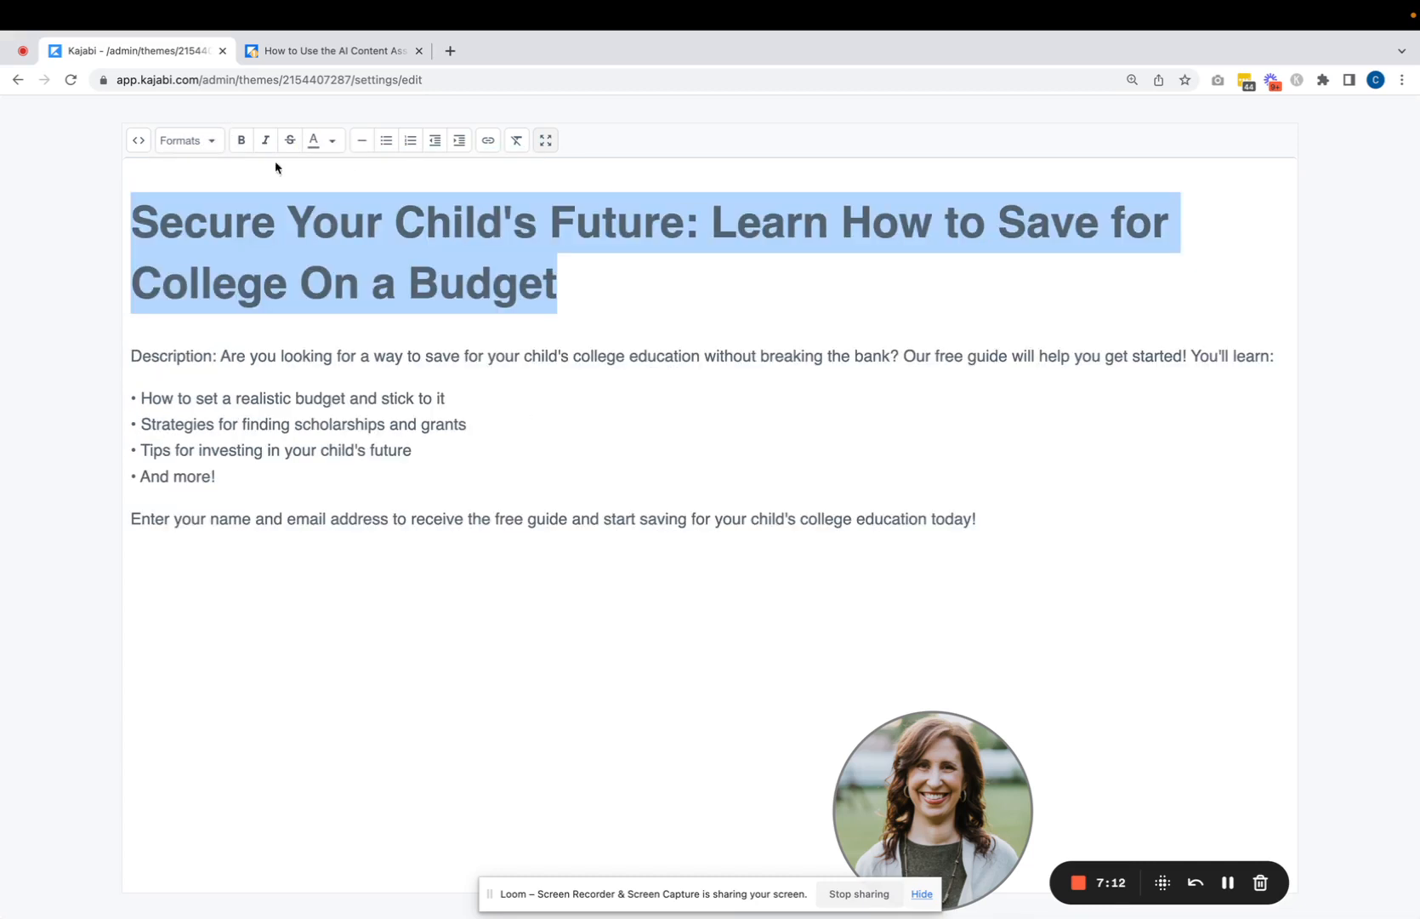
left_click(210, 147)
mouse_move(213, 171)
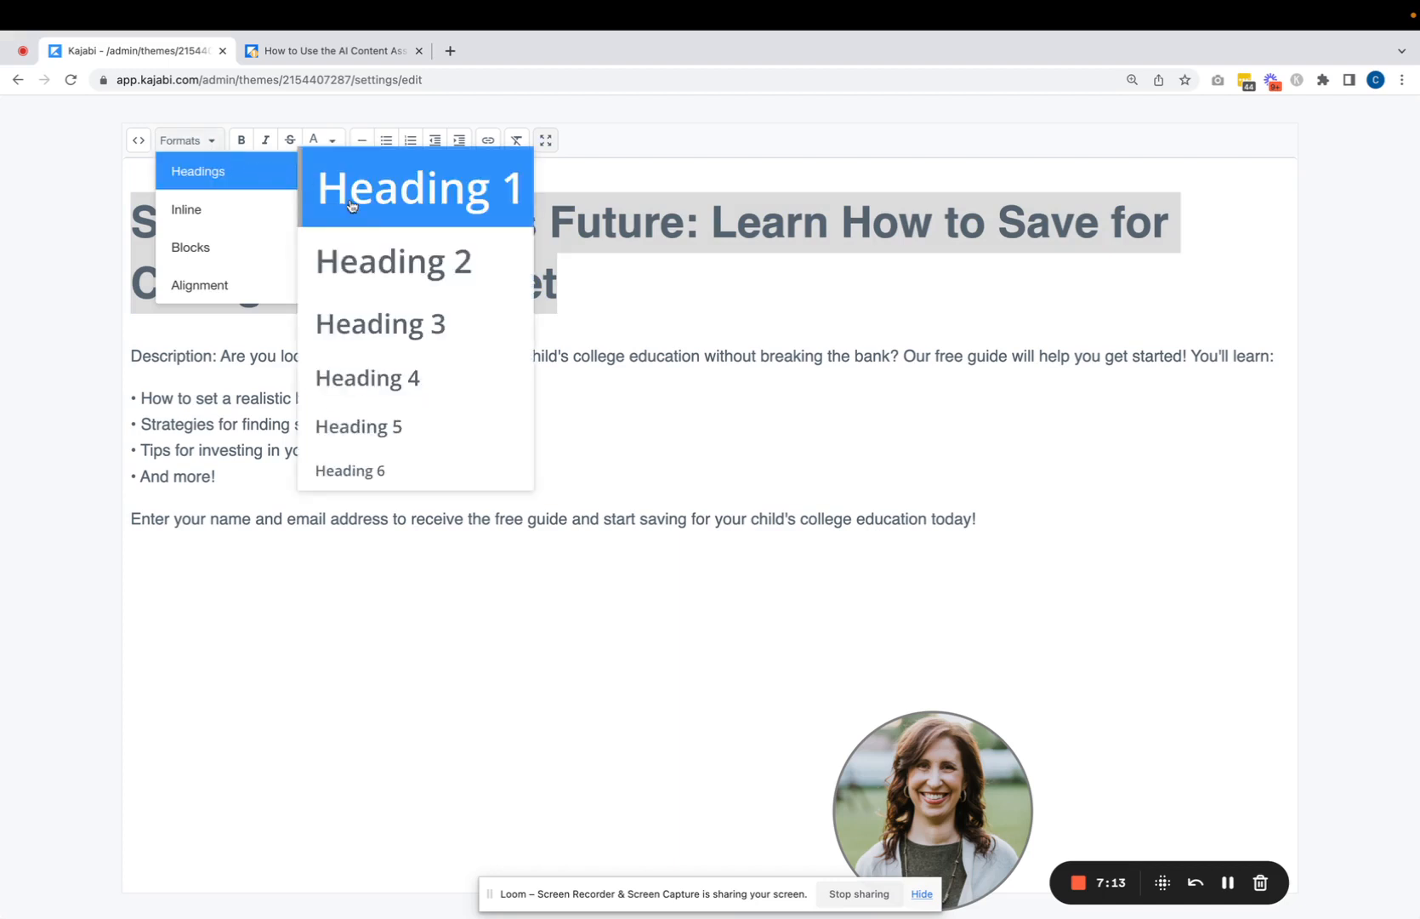
left_click(380, 263)
left_click(380, 269)
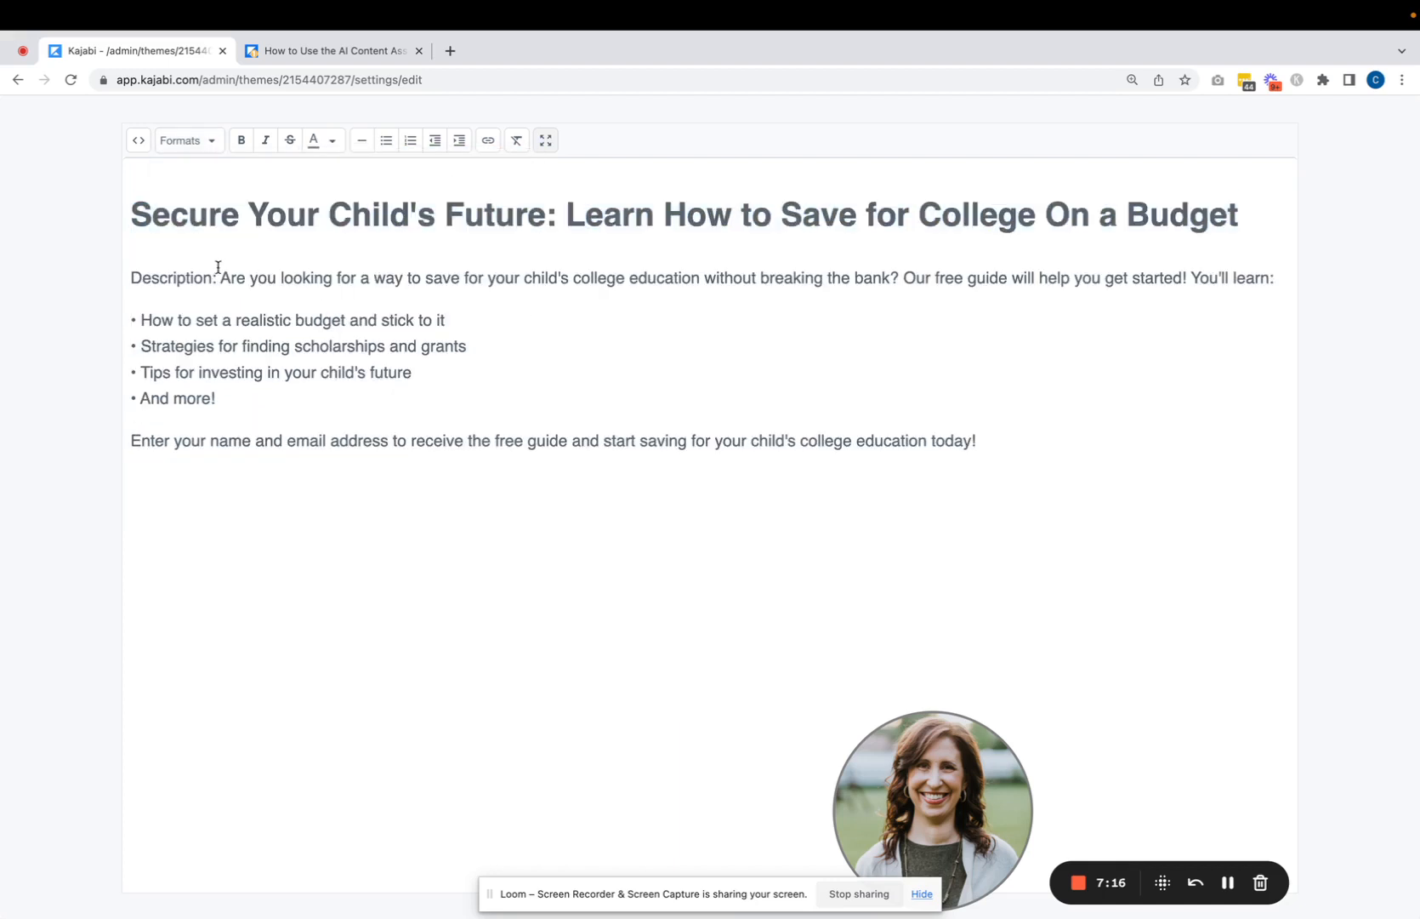
Step: Remove the "Description:" label from the introductory paragraph and exit the full-screen text editor
left_click_drag(222, 277, 72, 283)
key("BackSpace")
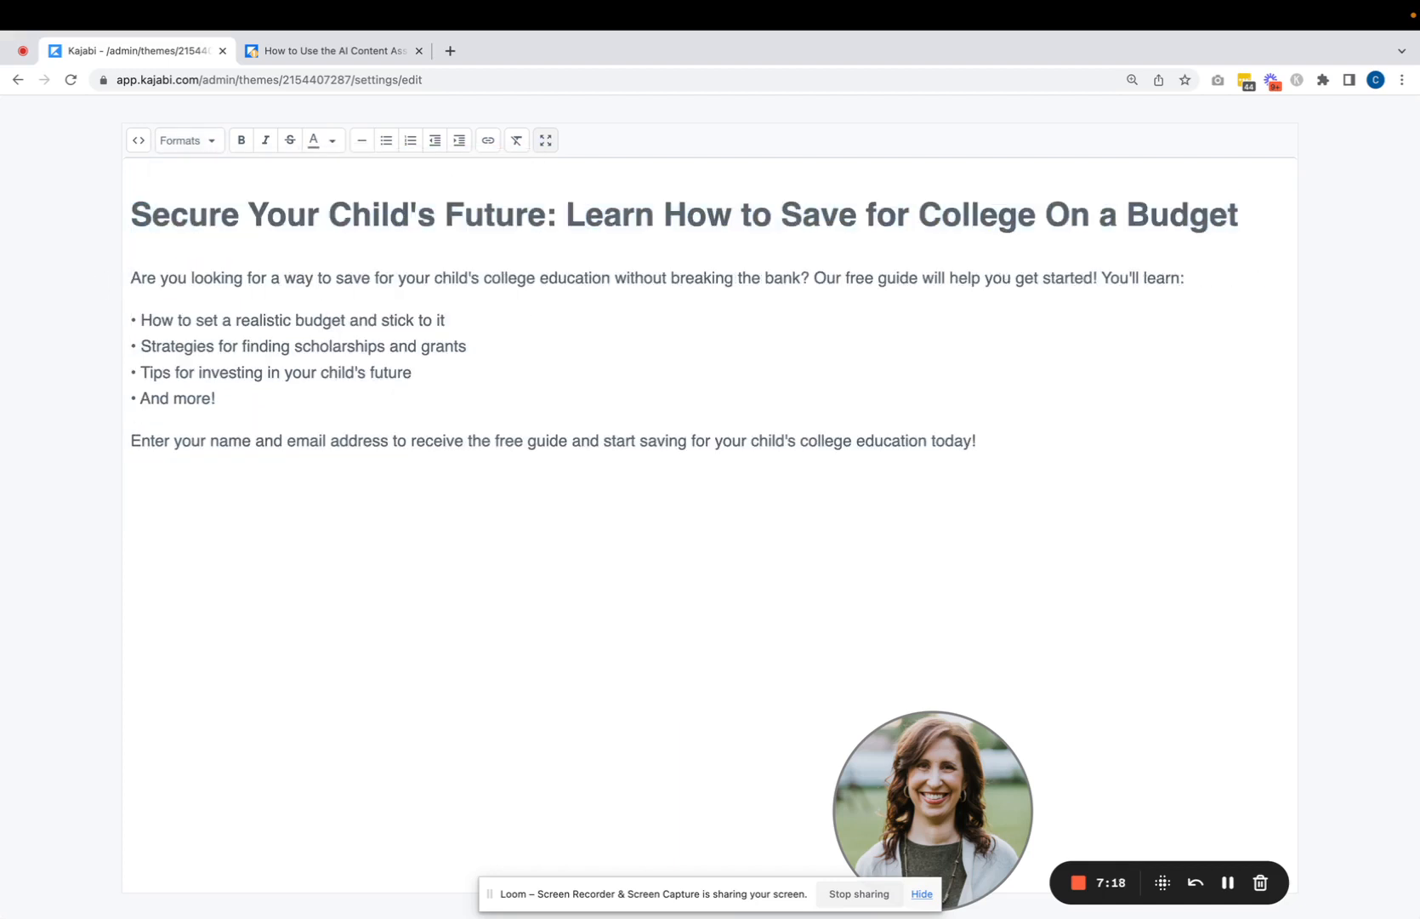
left_click(545, 142)
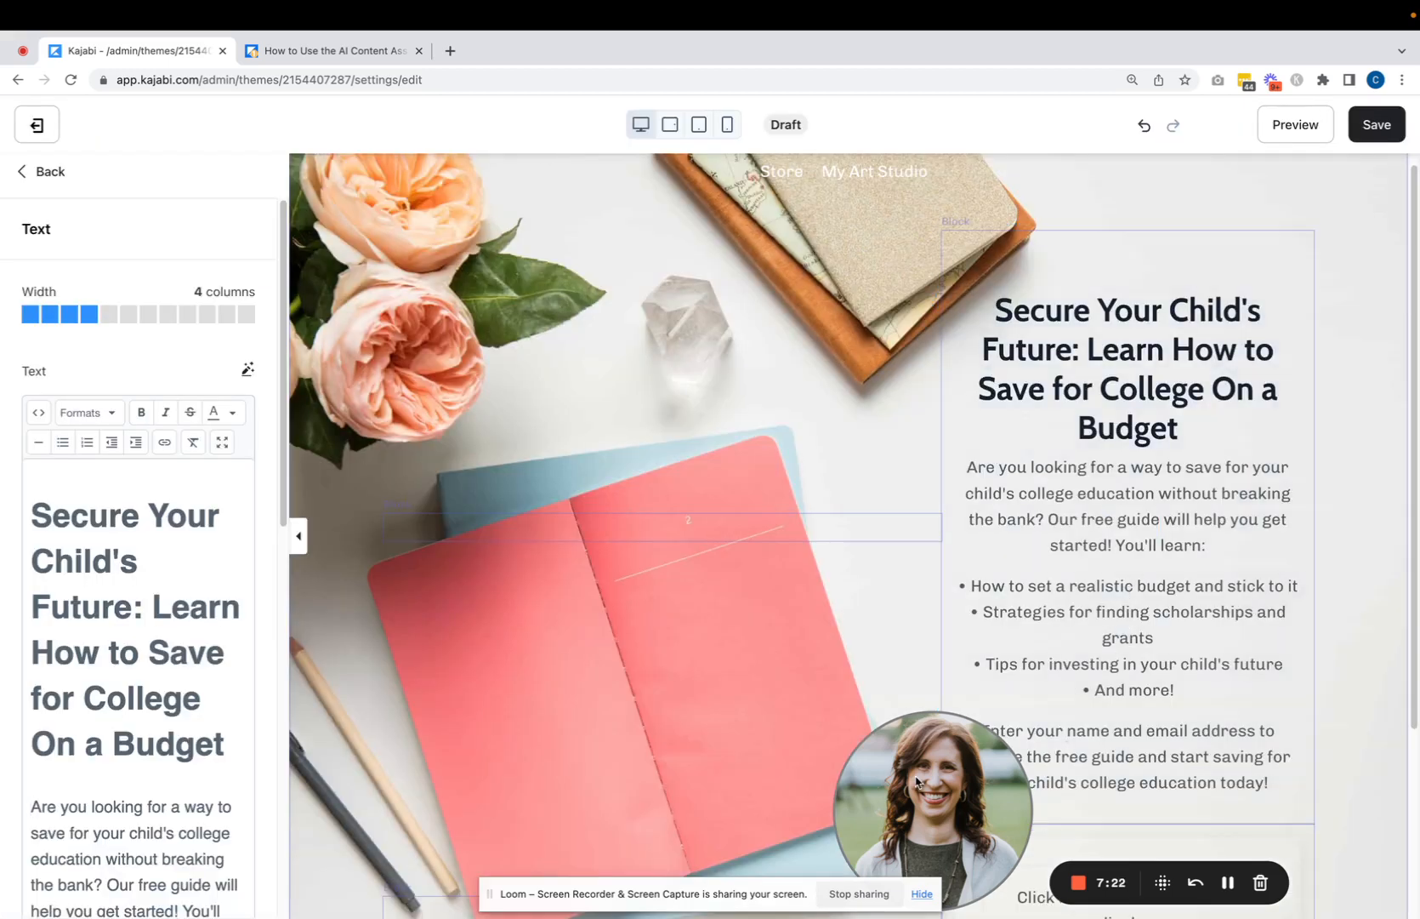
left_click_drag(855, 794, 271, 789)
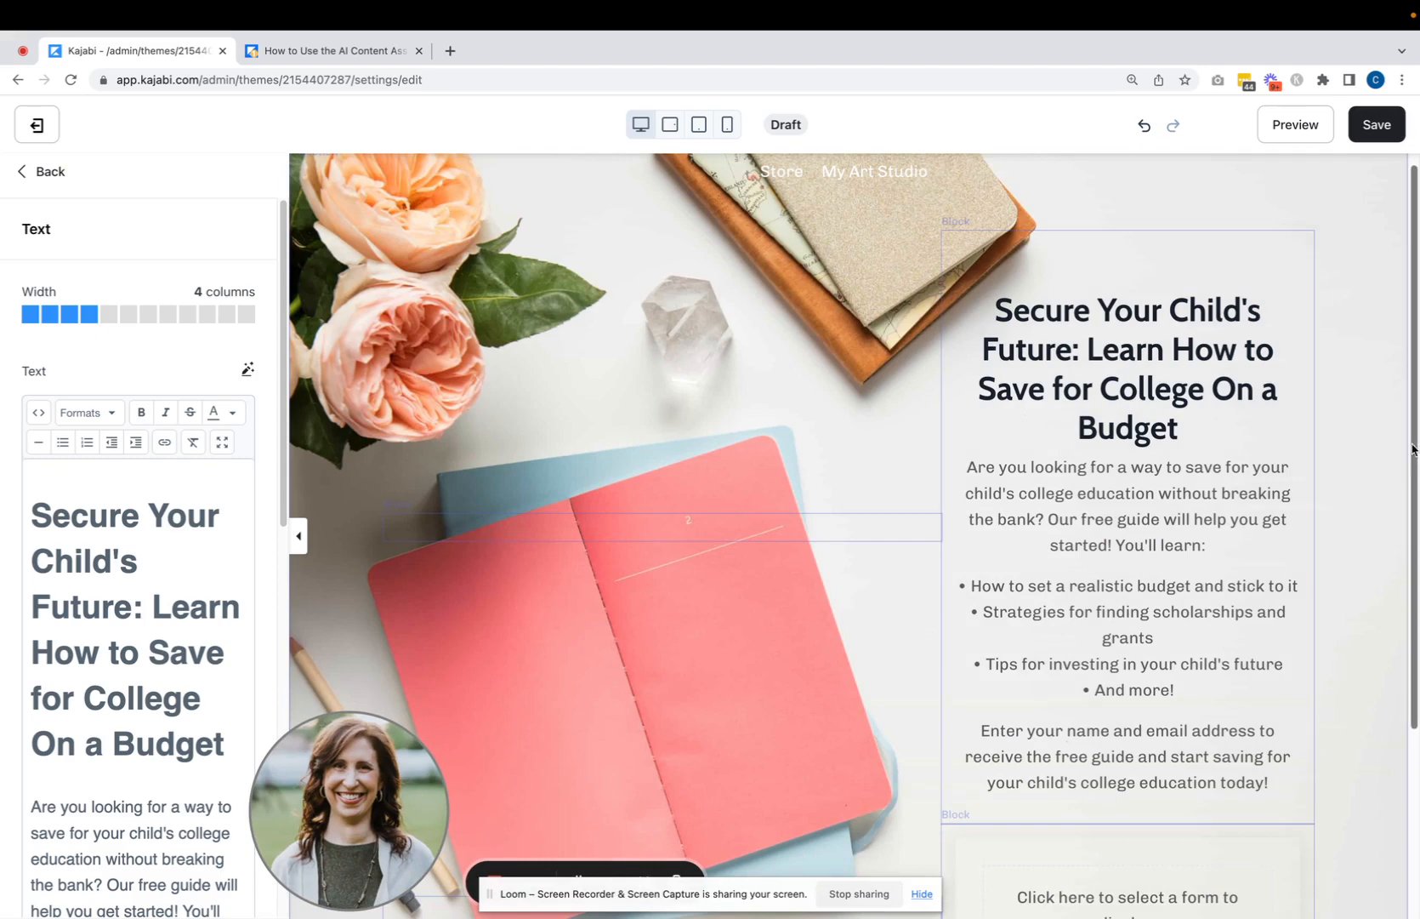
Step: Set both the empty custom code block beside the text and the text block itself to a width of 5 columns
left_click(736, 525)
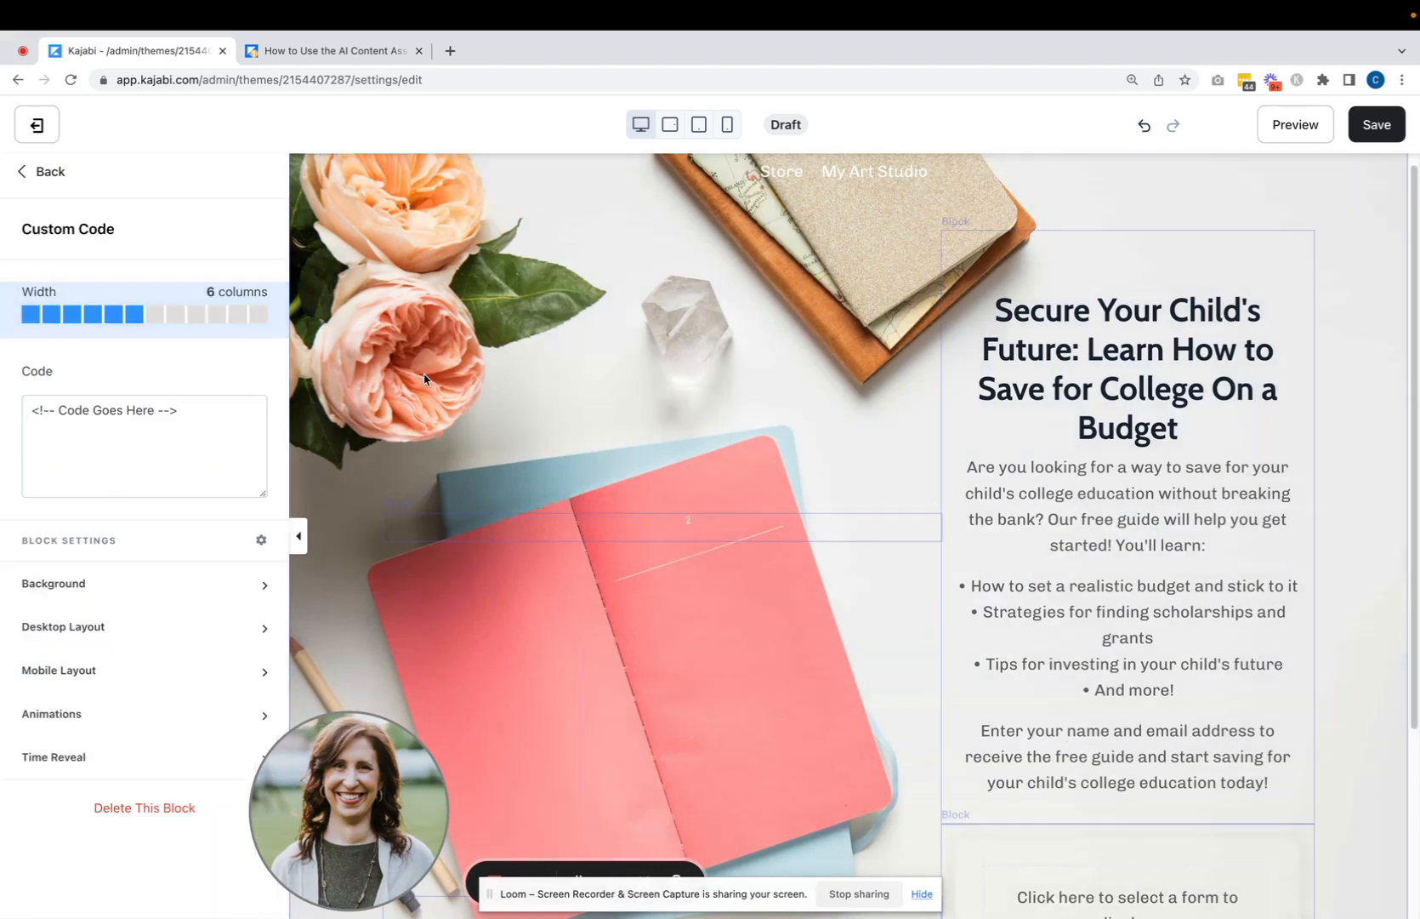
left_click(115, 314)
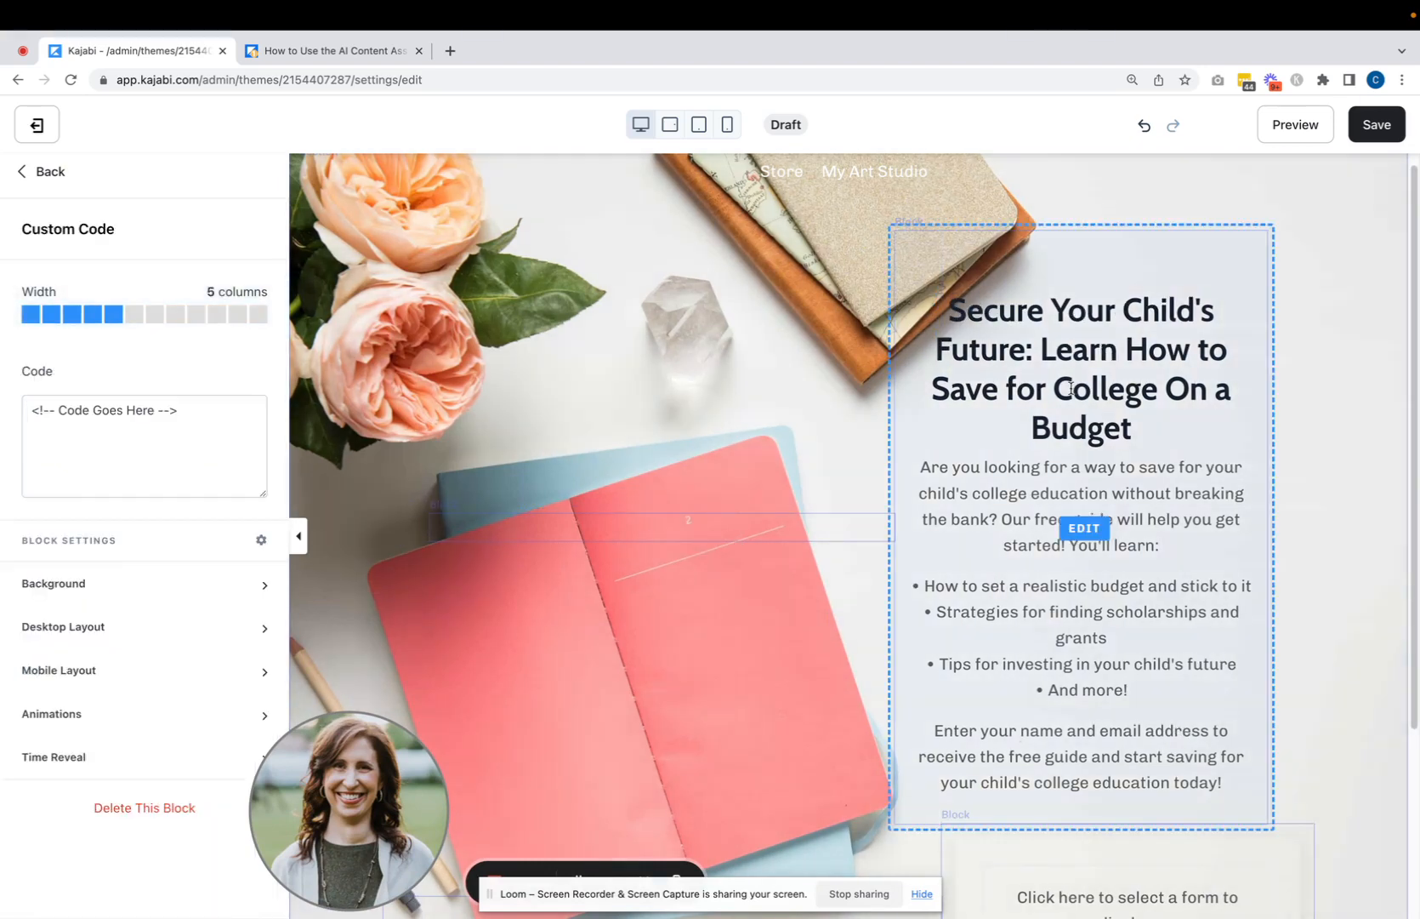
left_click(1086, 529)
left_click(108, 229)
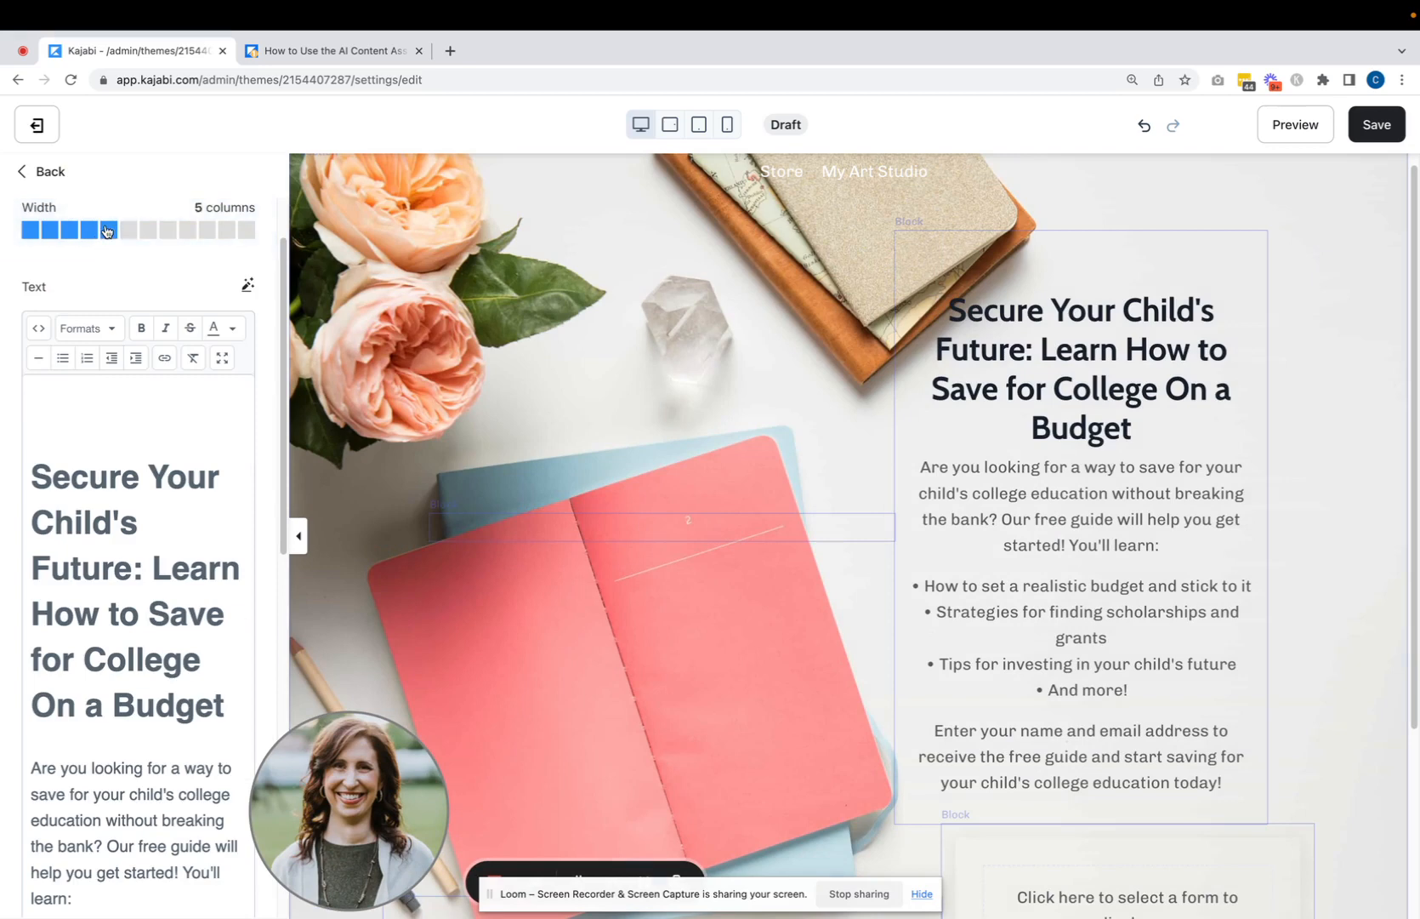
Step: Delete the empty line above the headline in the text block and save the page
left_click(32, 472)
key("BackSpace")
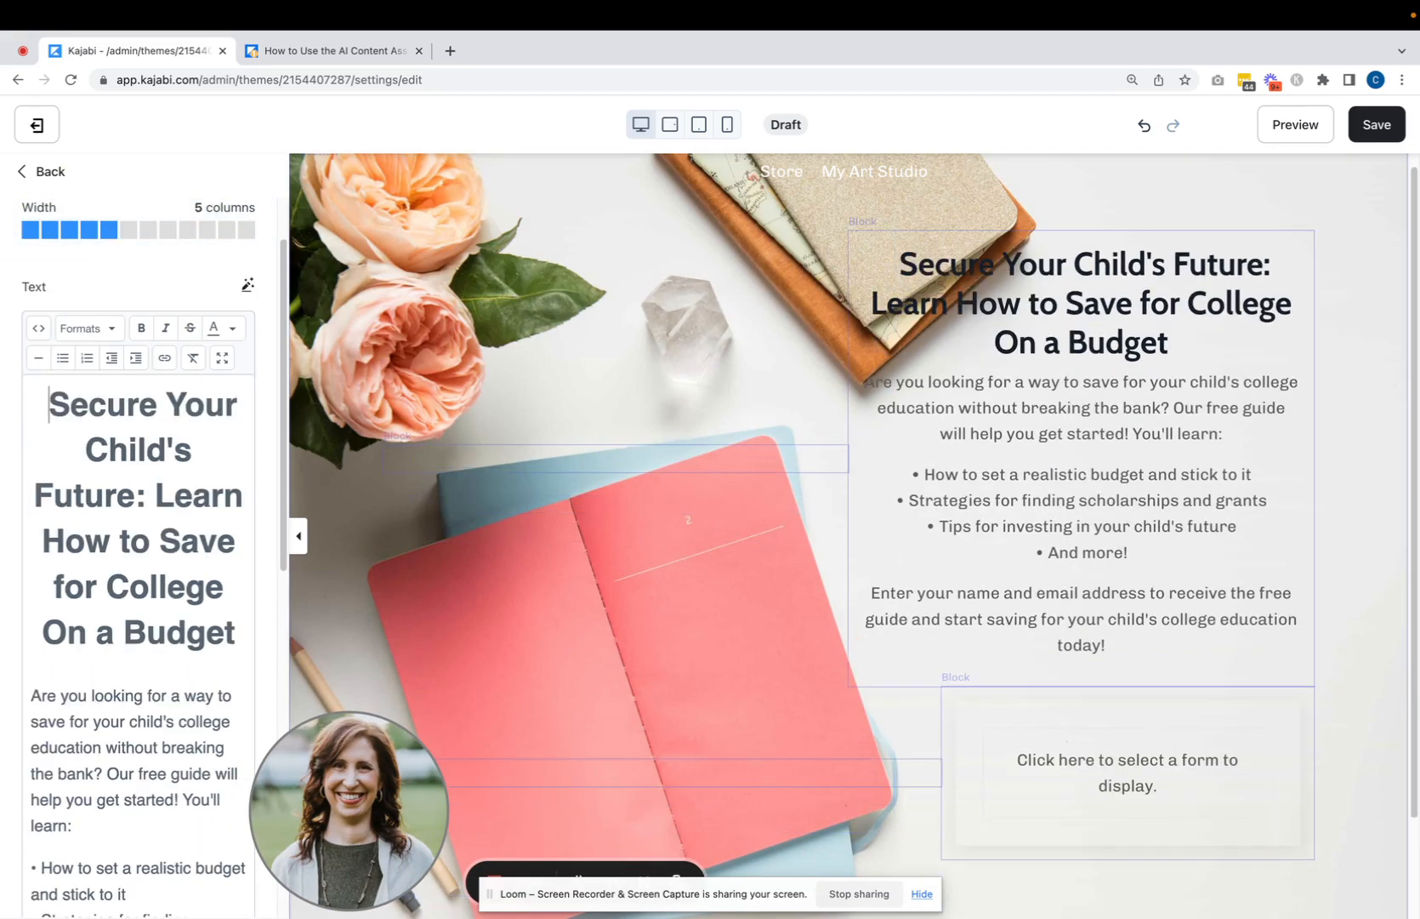
left_click(1377, 124)
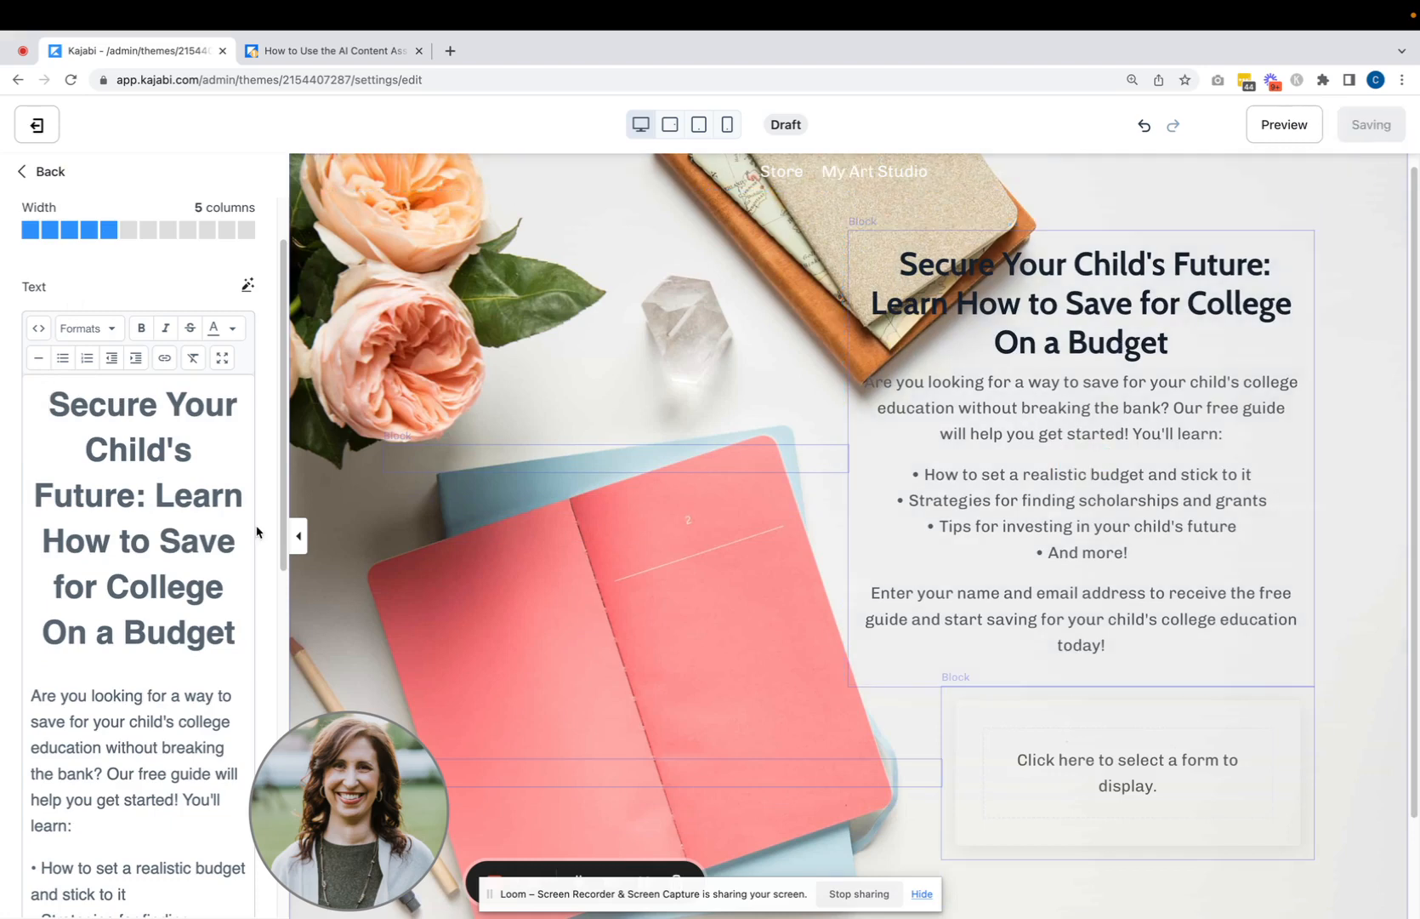
Step: Left-align the introduction, bullets and call to action below the headline in the full-screen editor, and save the page
left_click(222, 358)
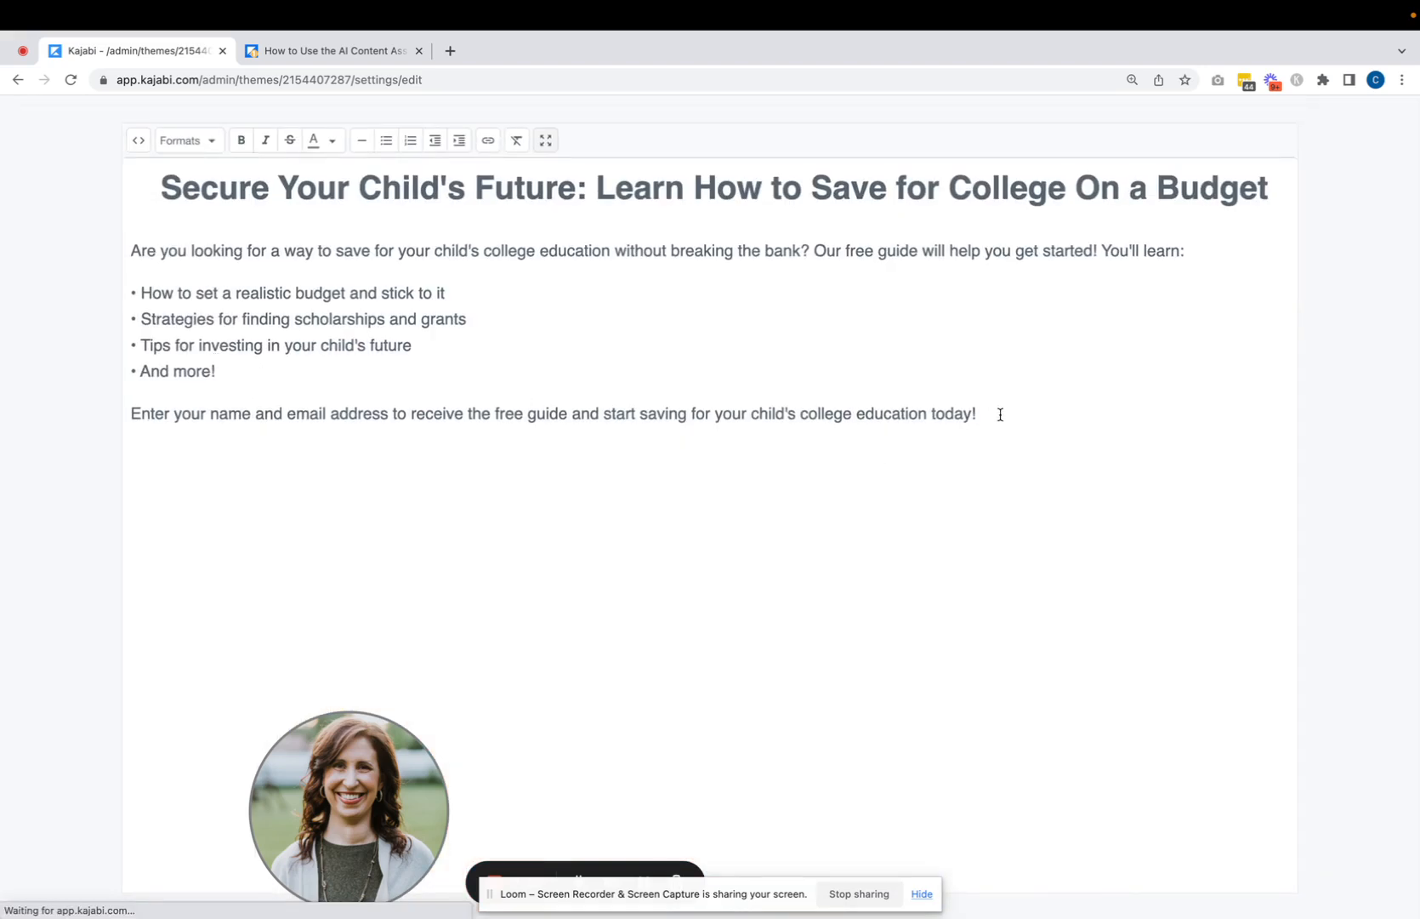
left_click_drag(1000, 414, 135, 243)
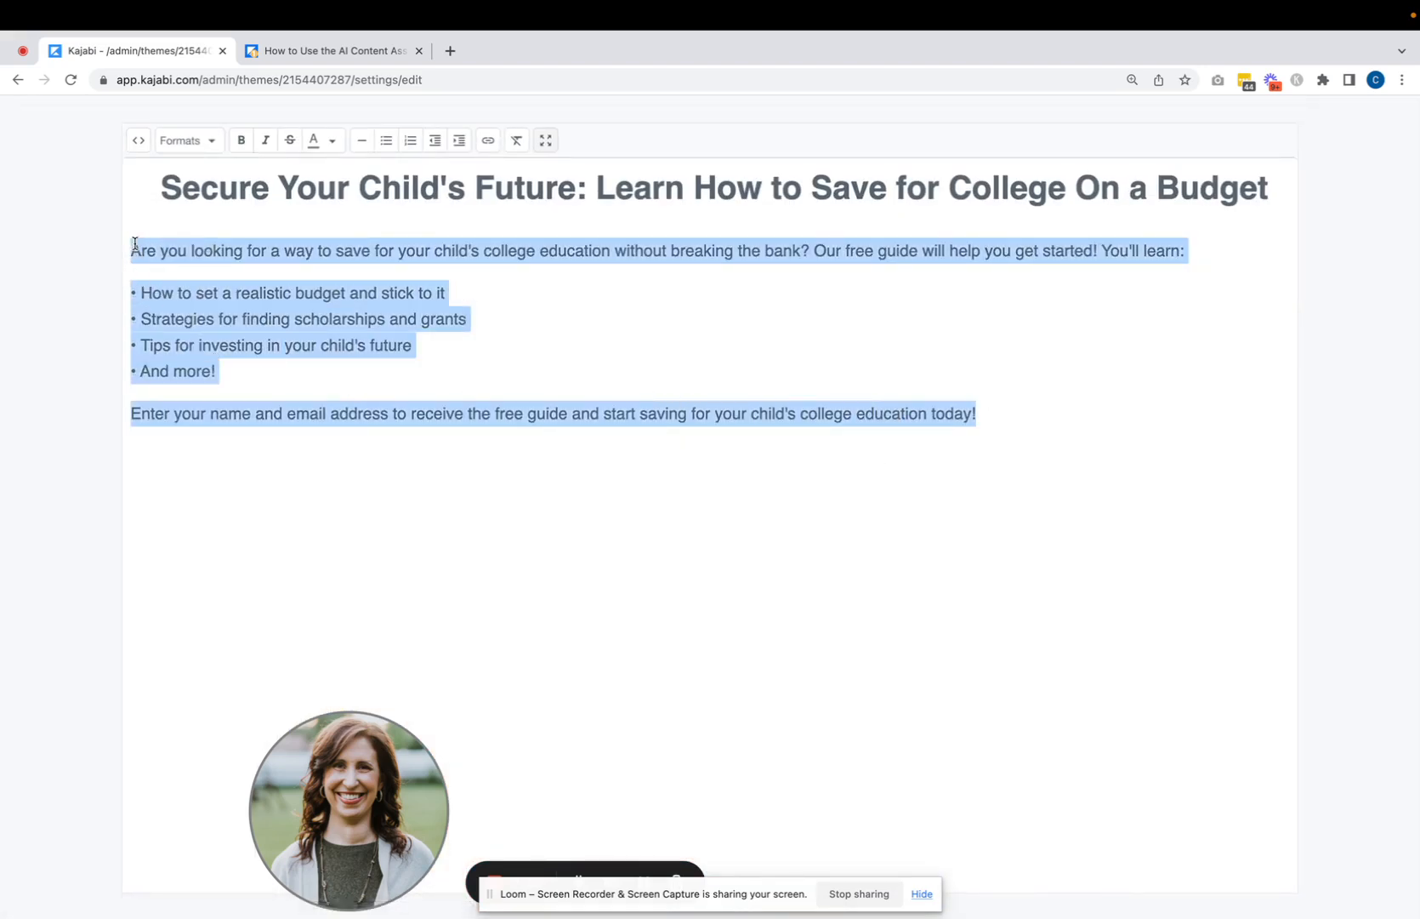
left_click(204, 141)
mouse_move(247, 285)
left_click(325, 272)
left_click(547, 141)
left_click(1363, 127)
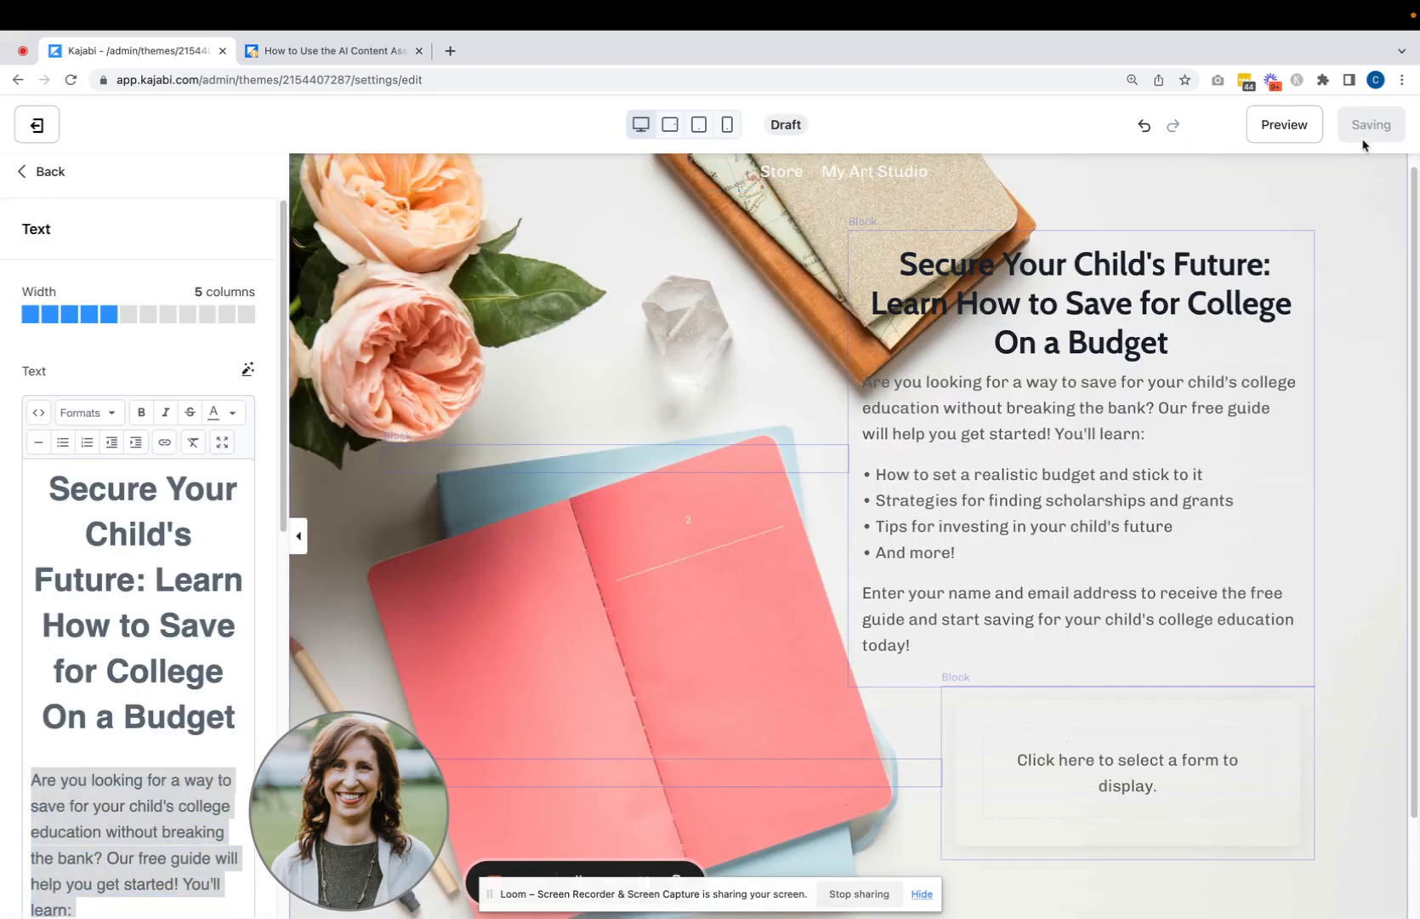
Step: Set both the empty custom code block beside the form and the form block to a width of 5 columns, and save the page
left_click(769, 771)
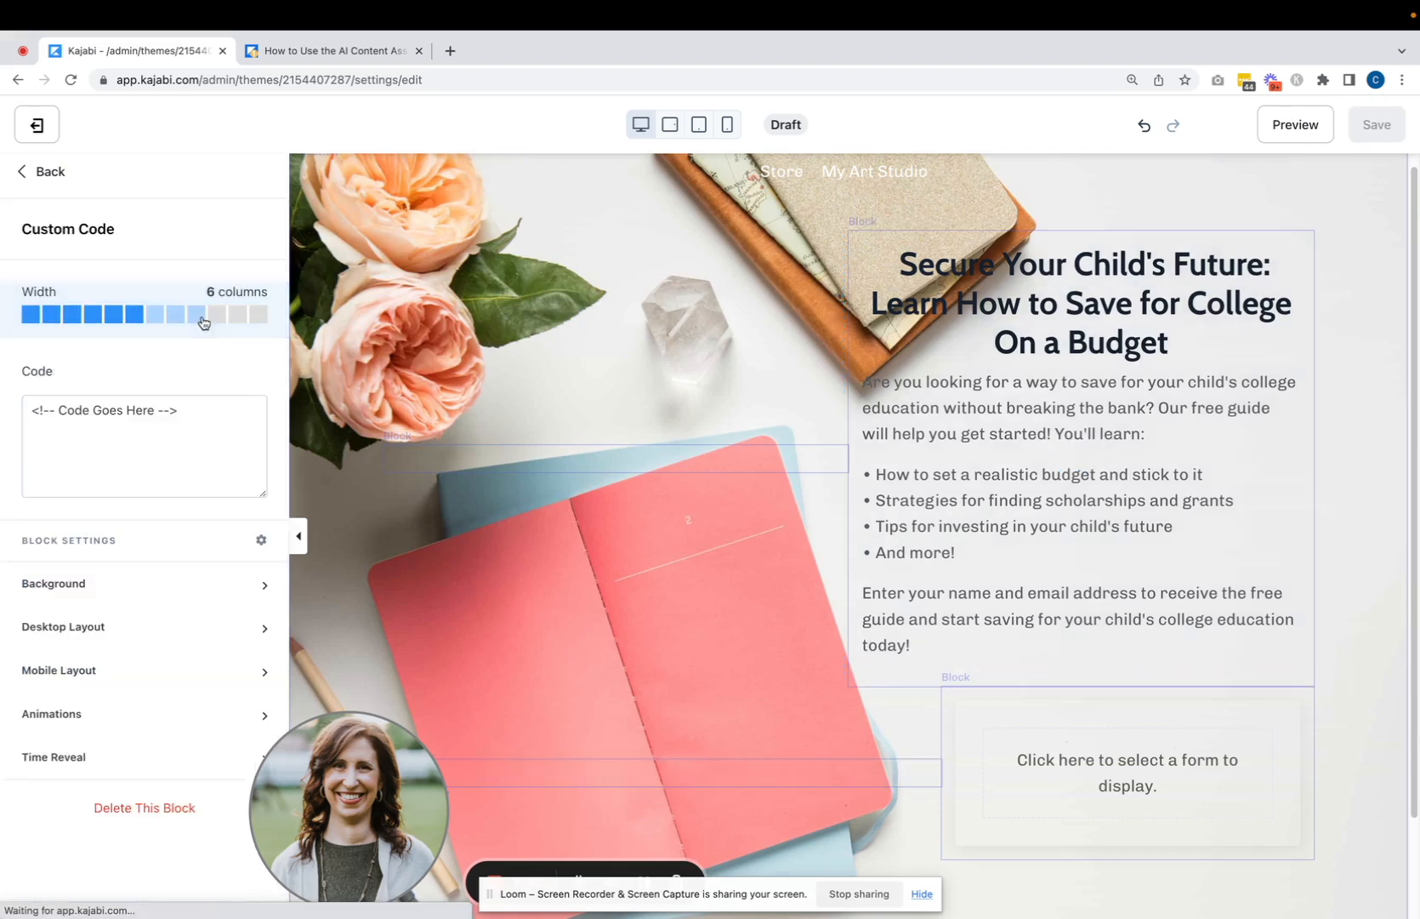
left_click(118, 324)
scroll(1106, 595, "down", 2)
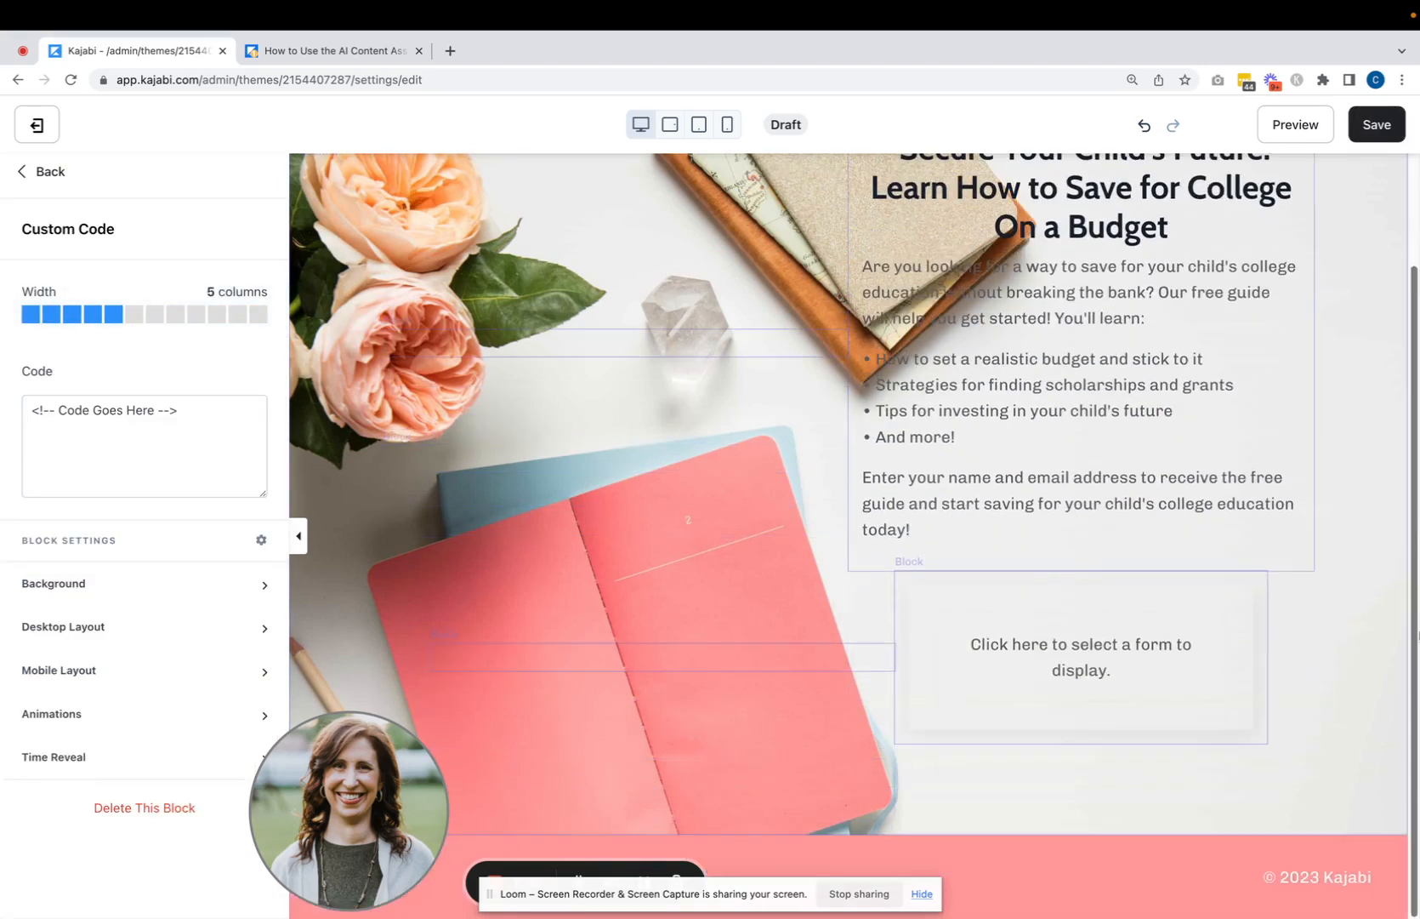
left_click(1165, 662)
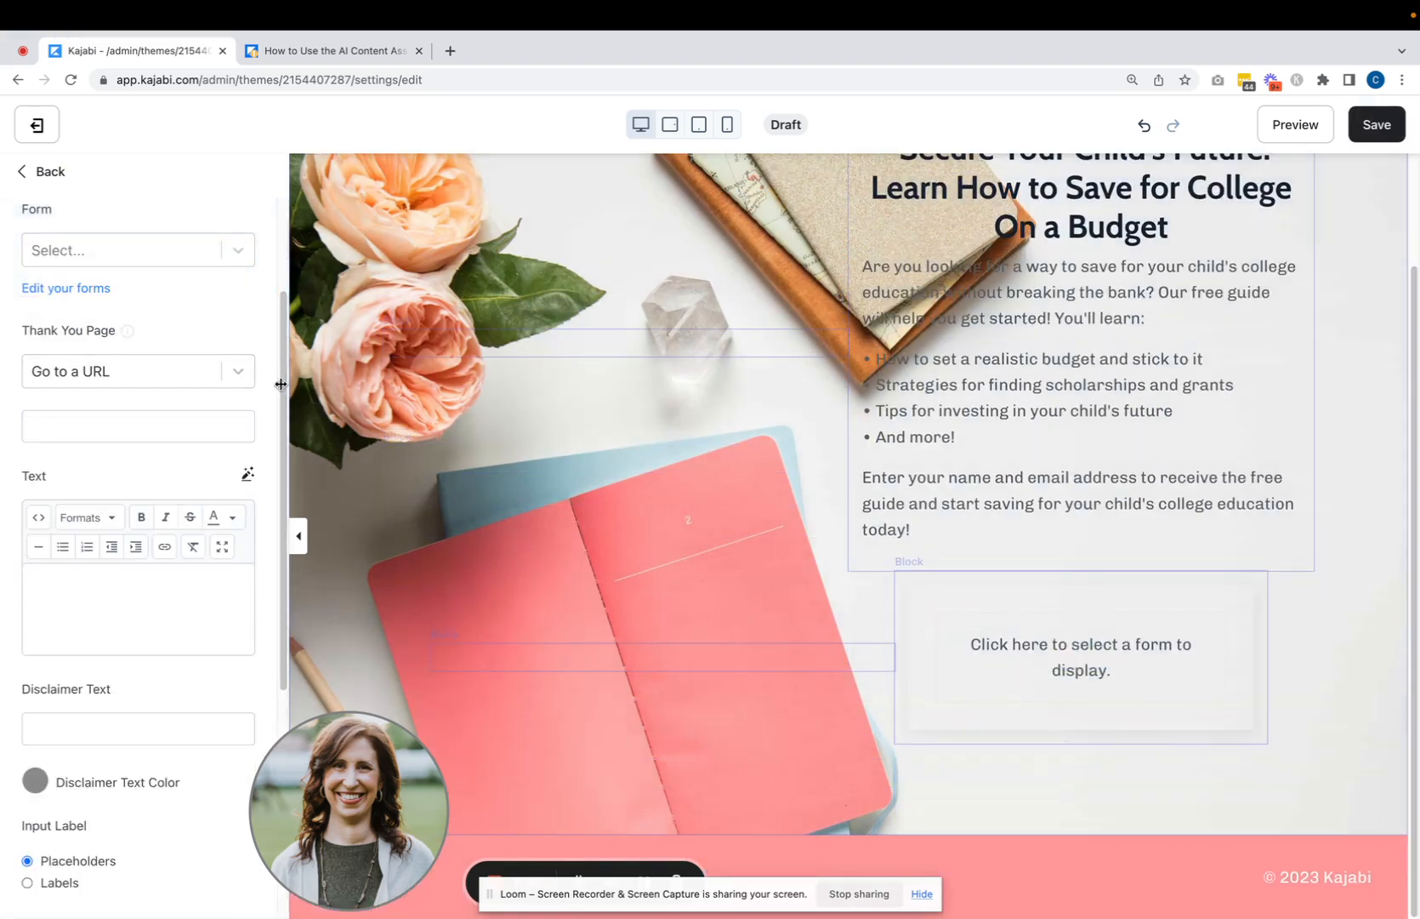
scroll(279, 391, "up", 3)
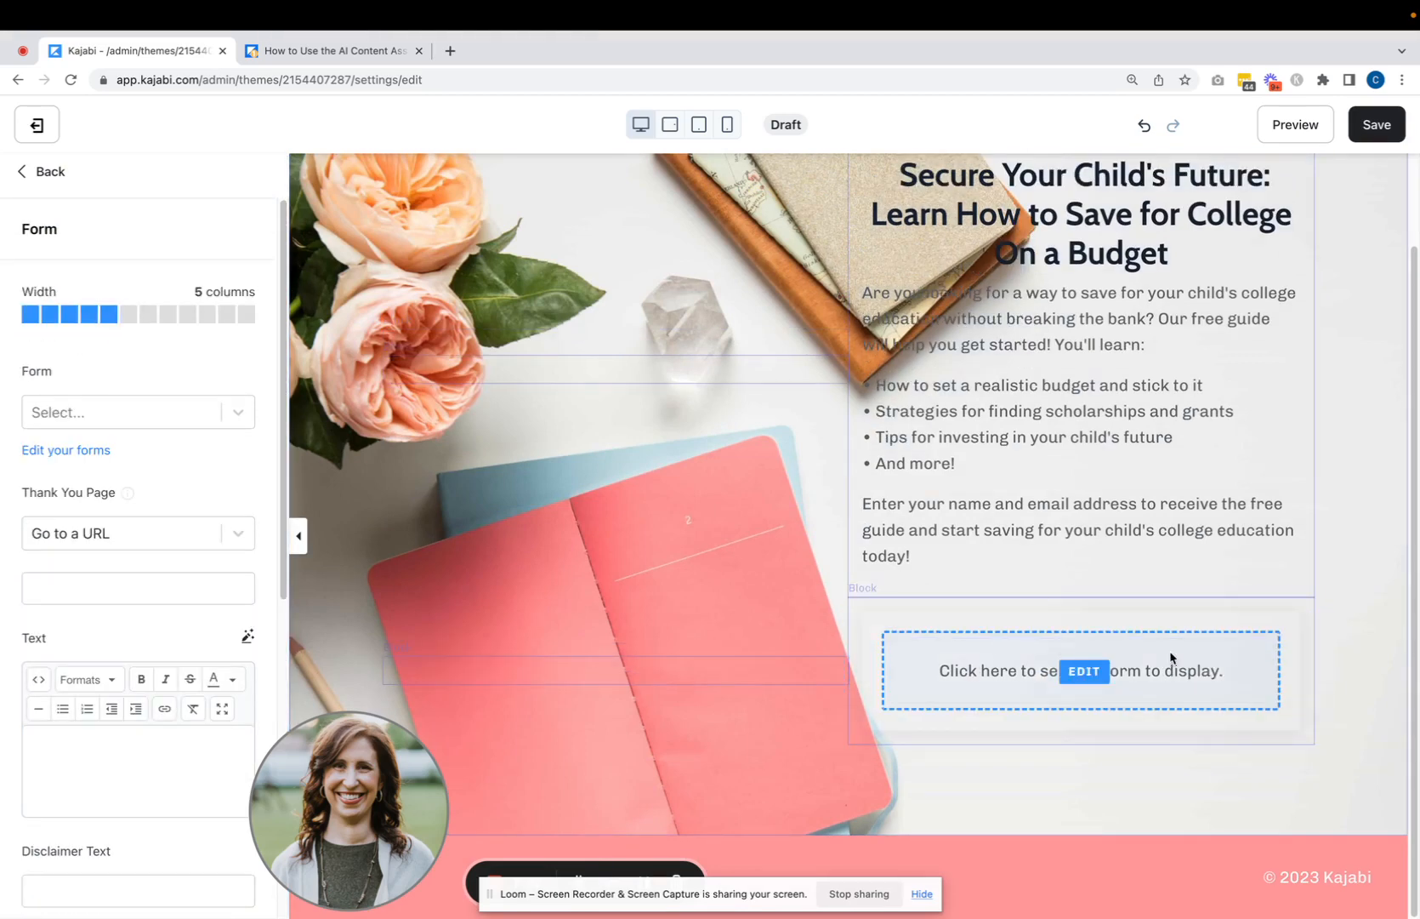
left_click_drag(1414, 659, 1414, 568)
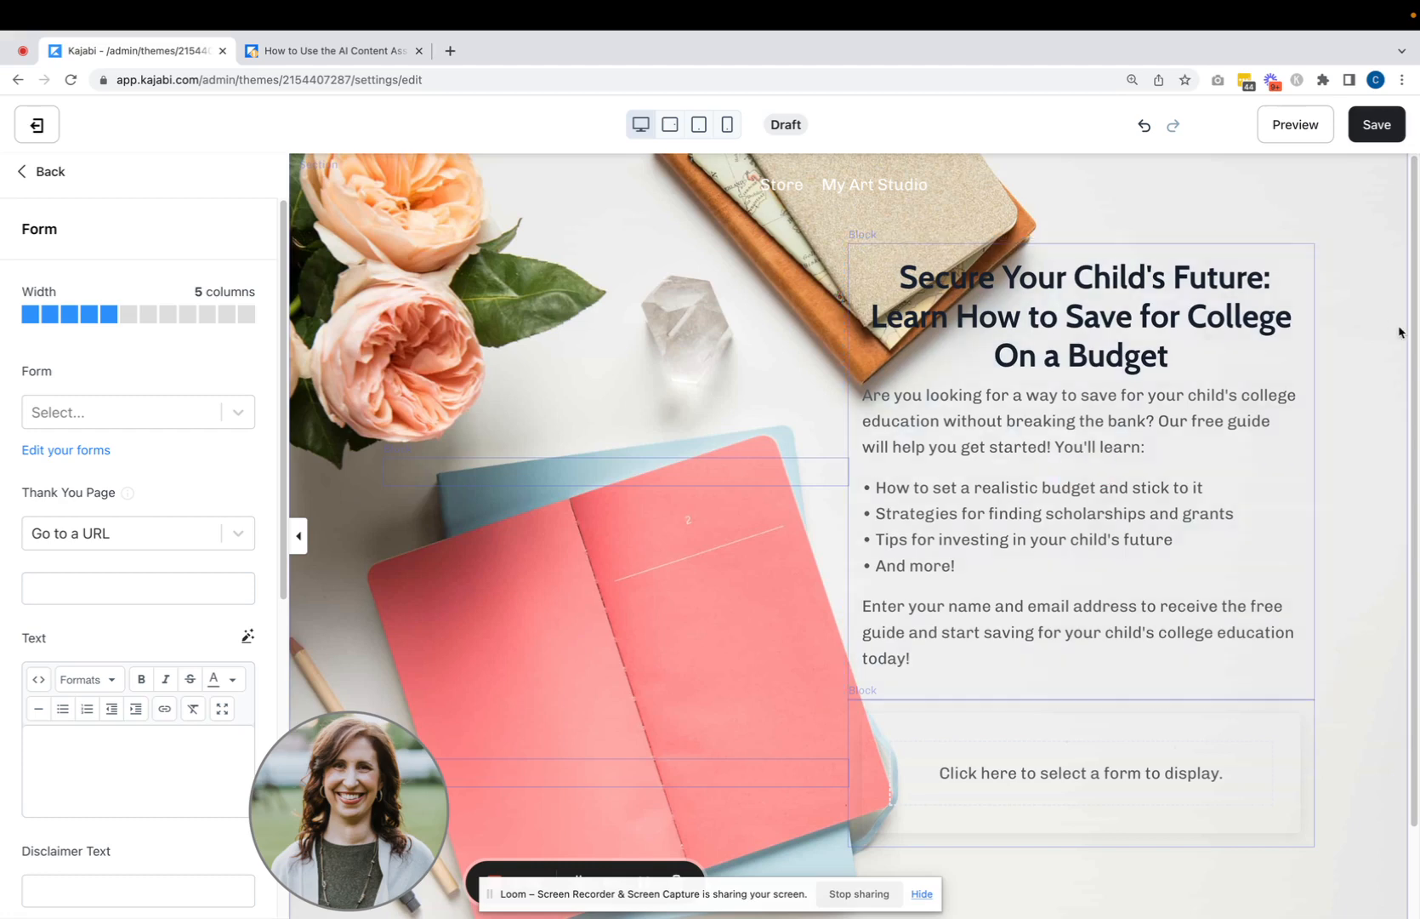
left_click(1377, 125)
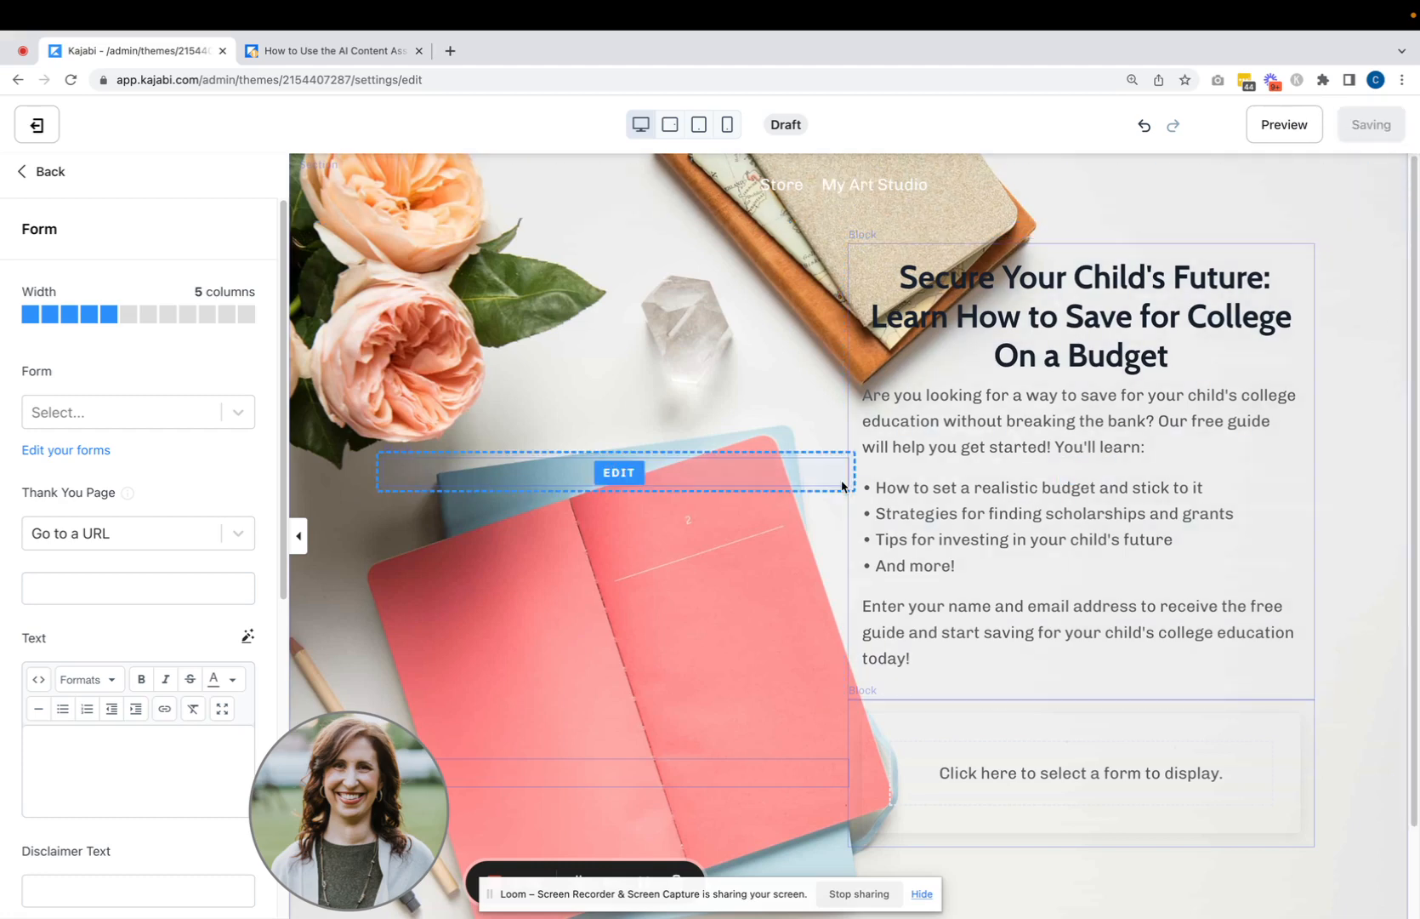
Step: Leave the page editor for the email campaigns and start a new campaign of the Email Broadcast type
left_click_drag(374, 810, 146, 814)
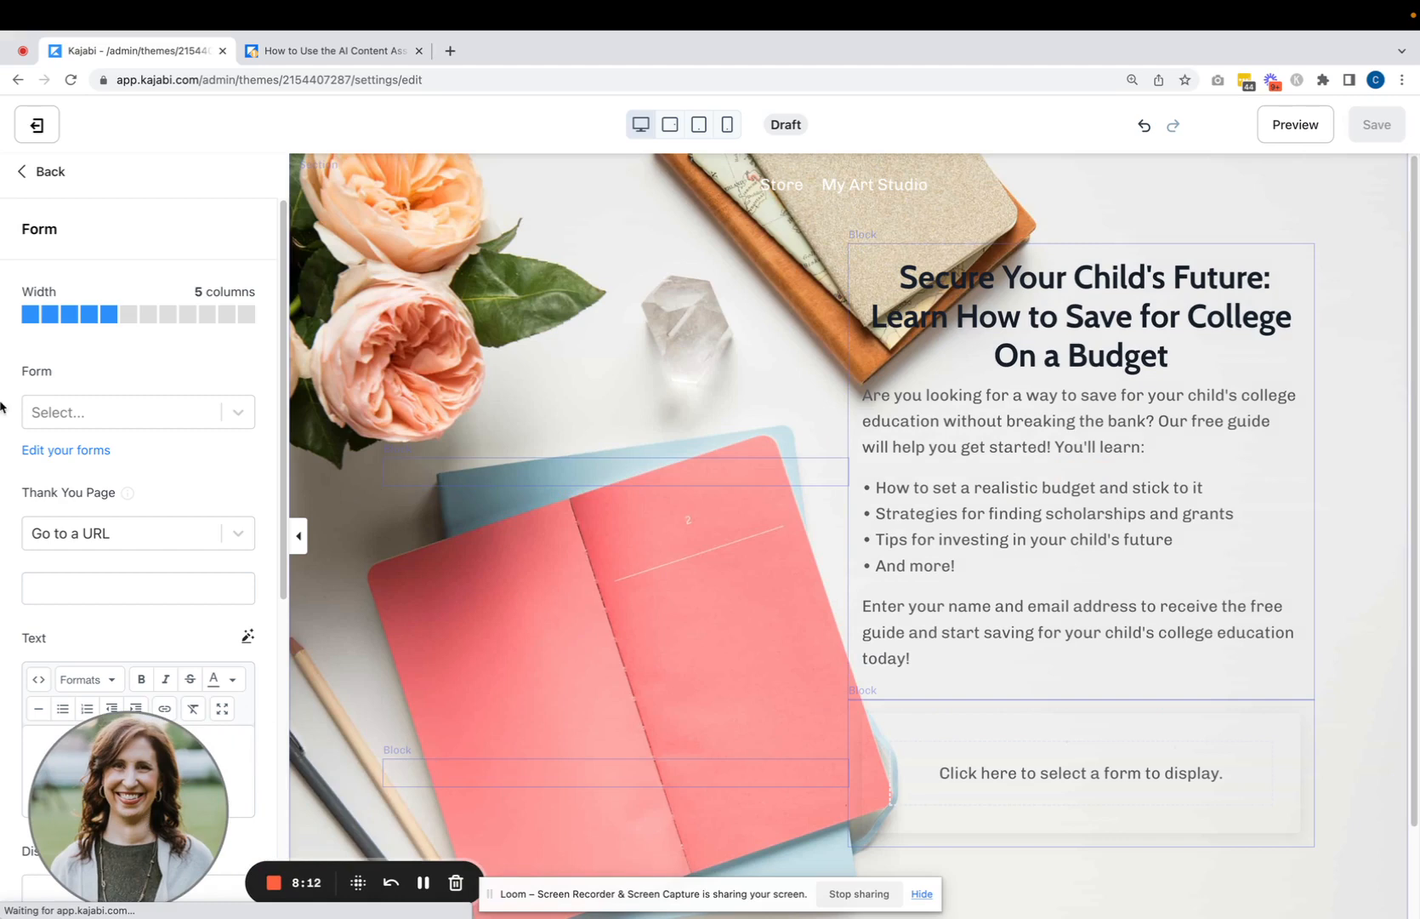
scroll(2, 406, "down", 10)
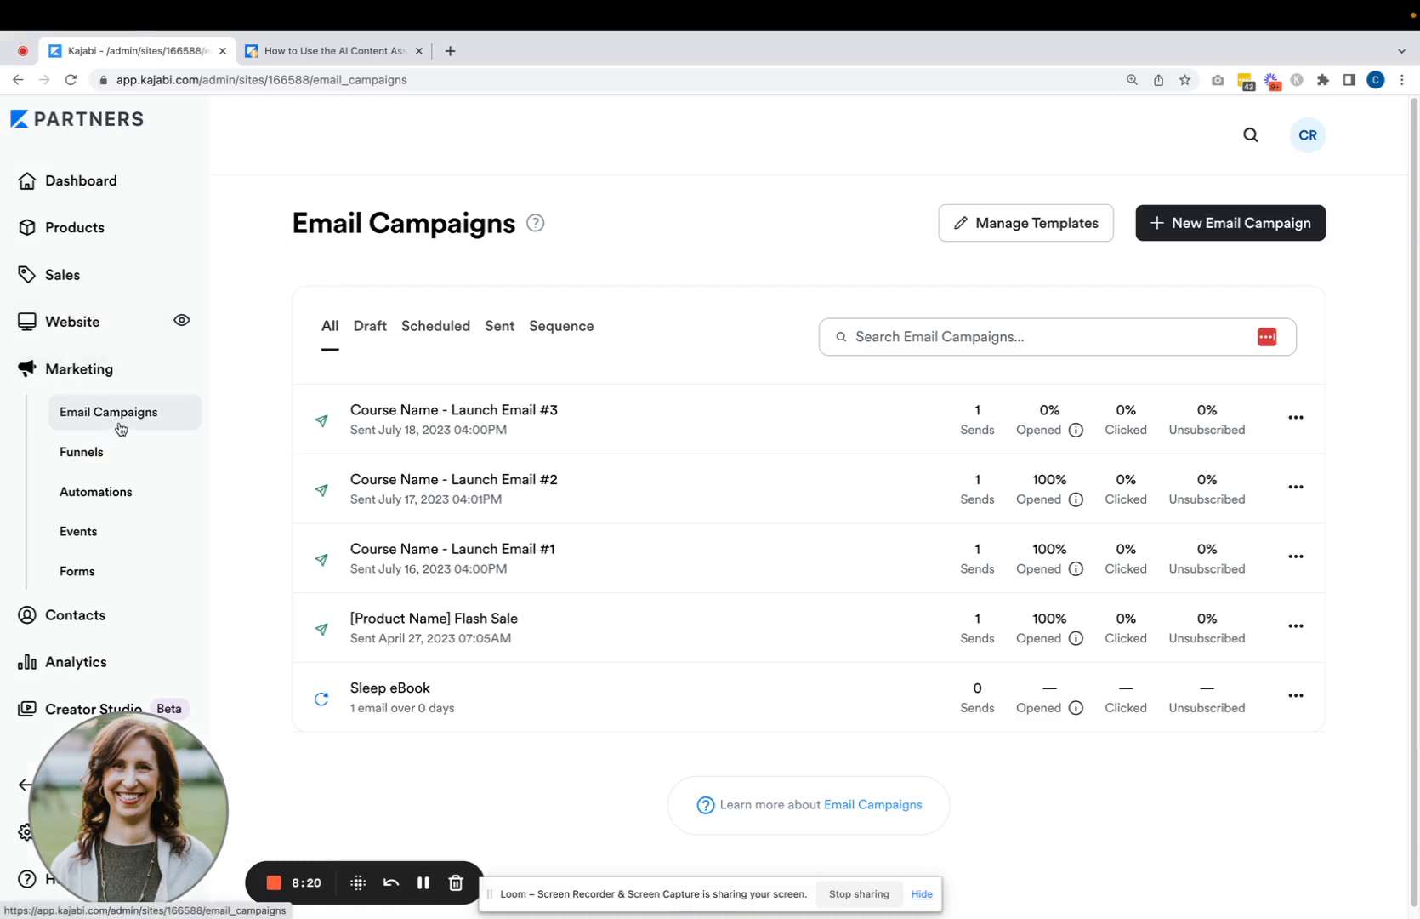
left_click(1267, 216)
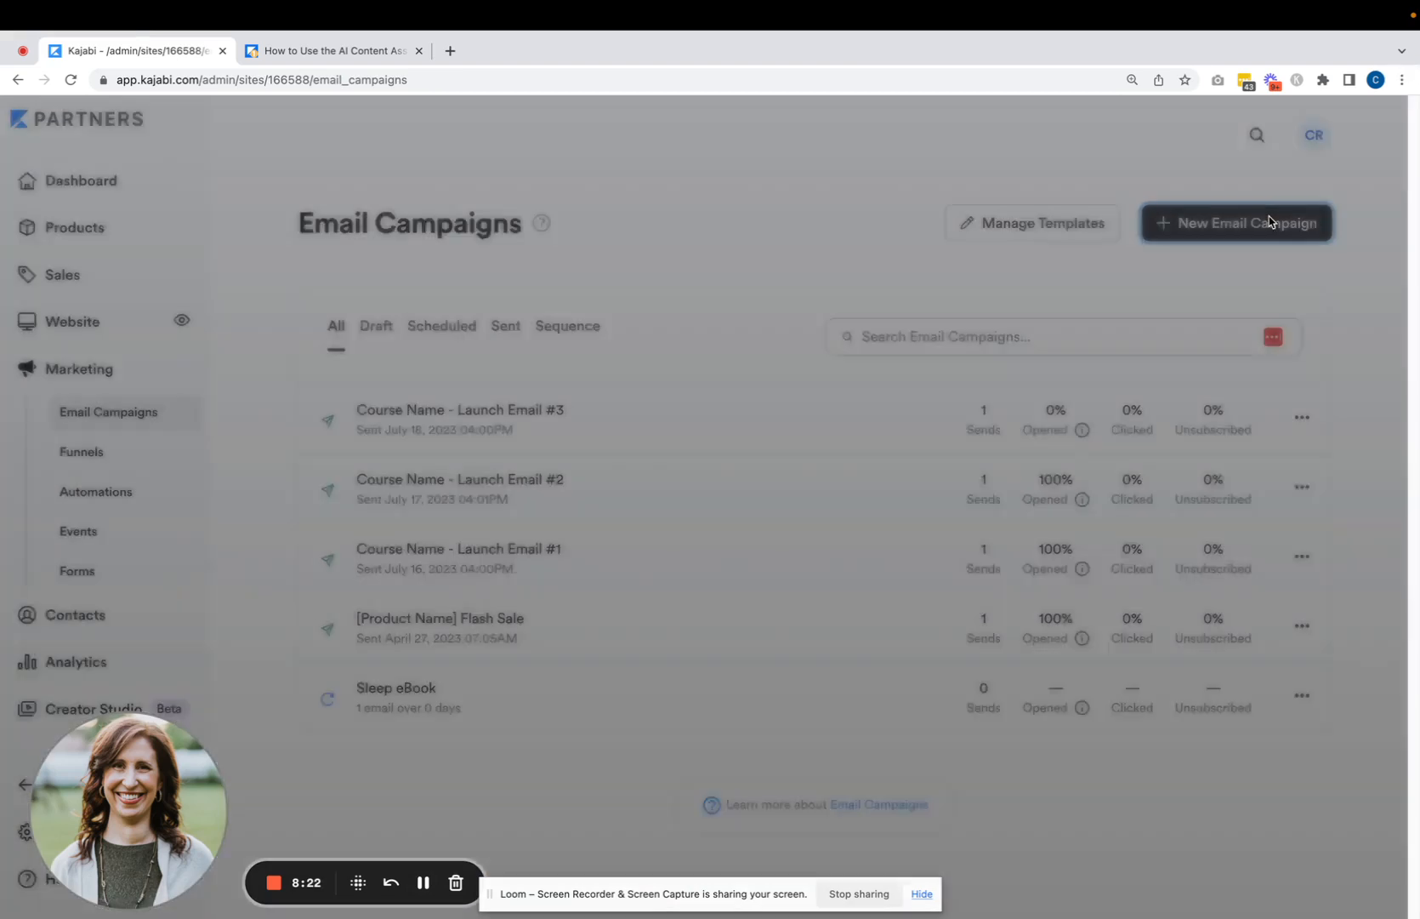
left_click(605, 401)
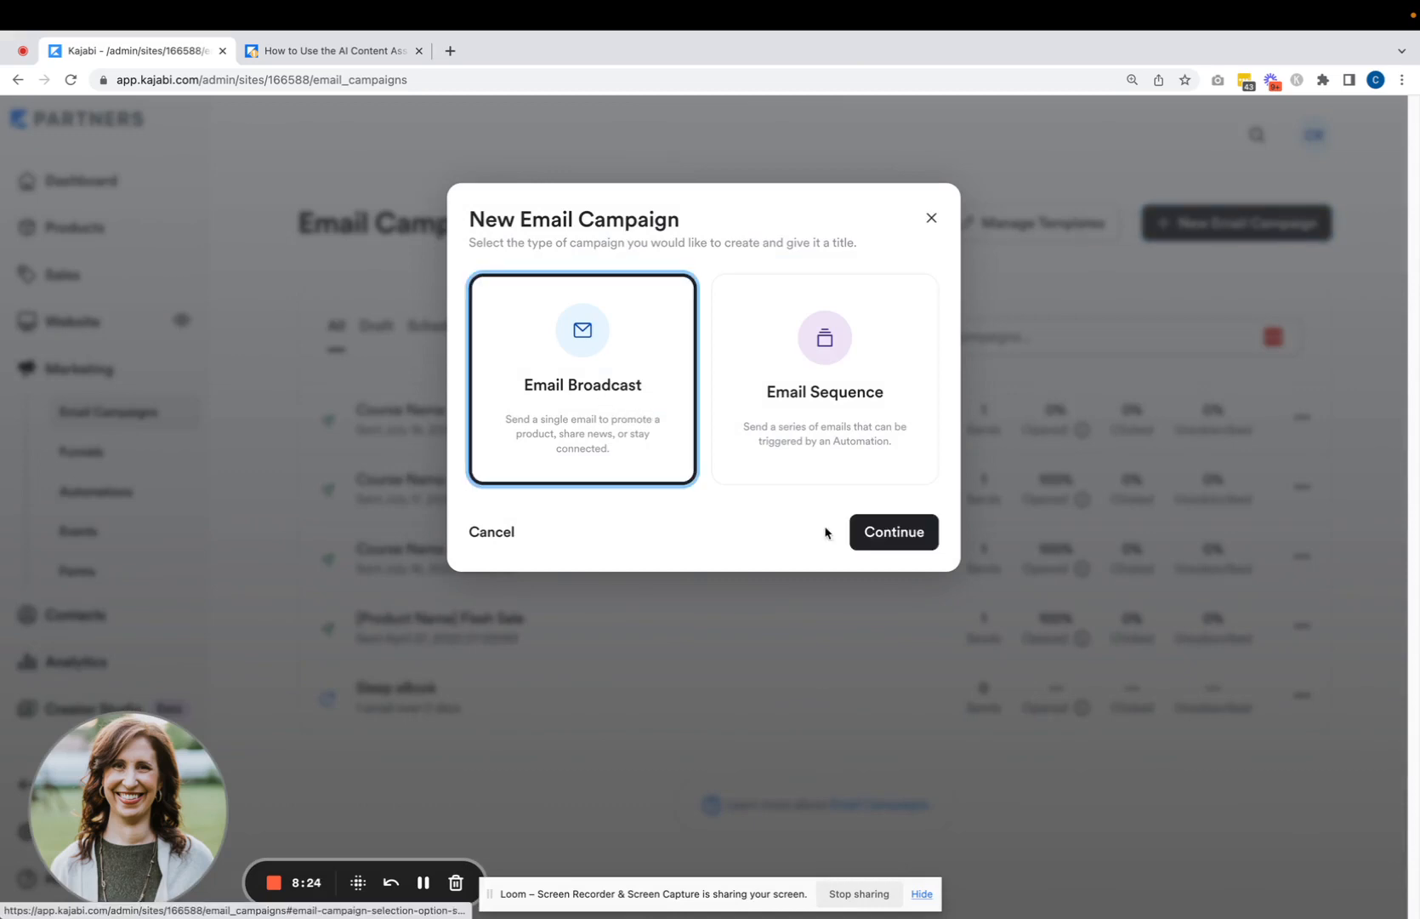
left_click(895, 541)
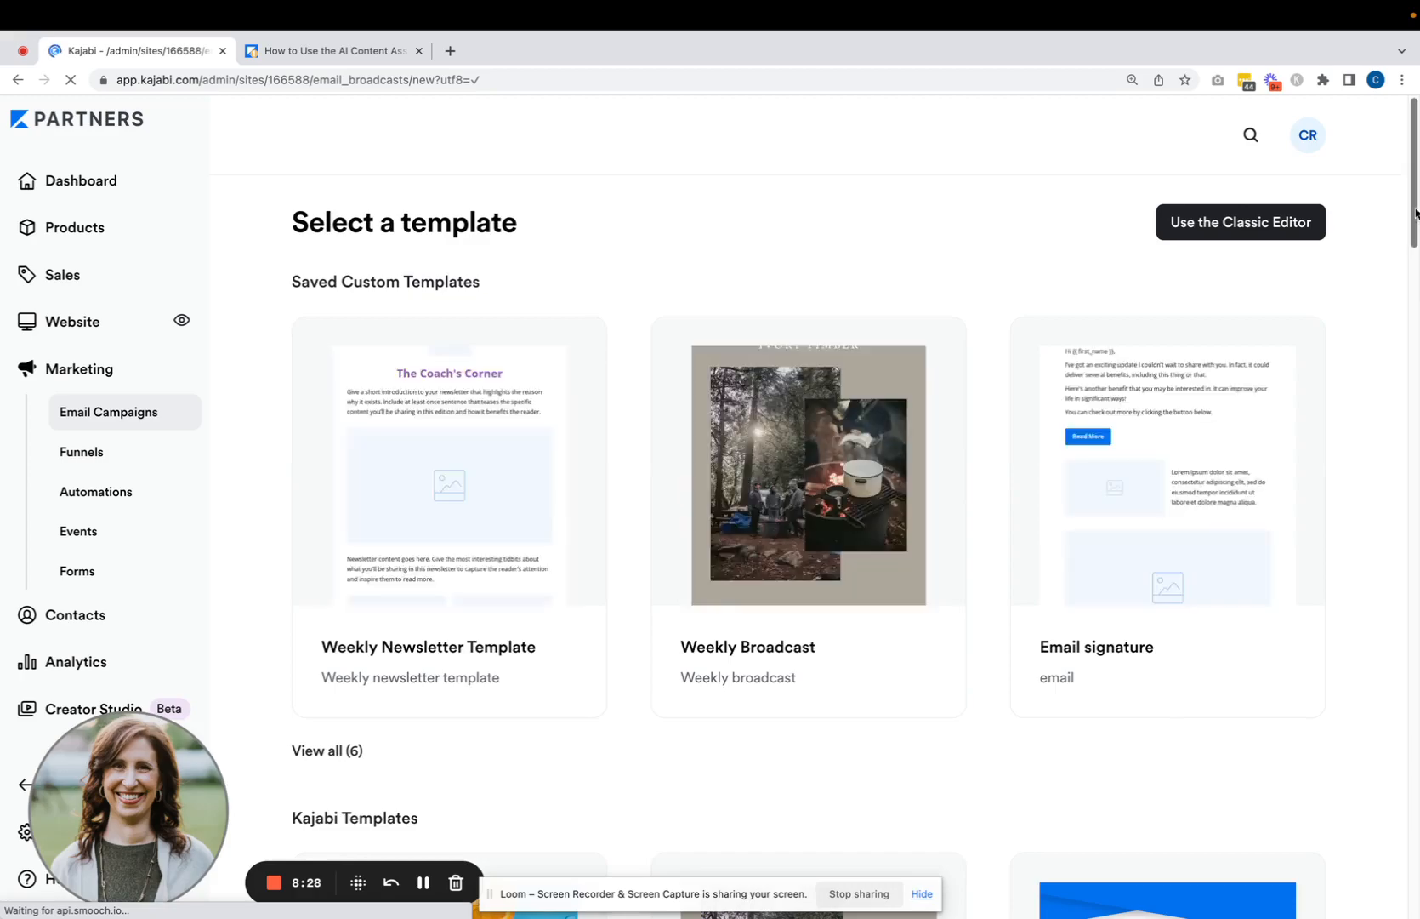
Step: Create the broadcast from the Simple Text template with the title "College Savings Guide"
scroll(1412, 426, "down", 15)
scroll(1408, 582, "down", 7)
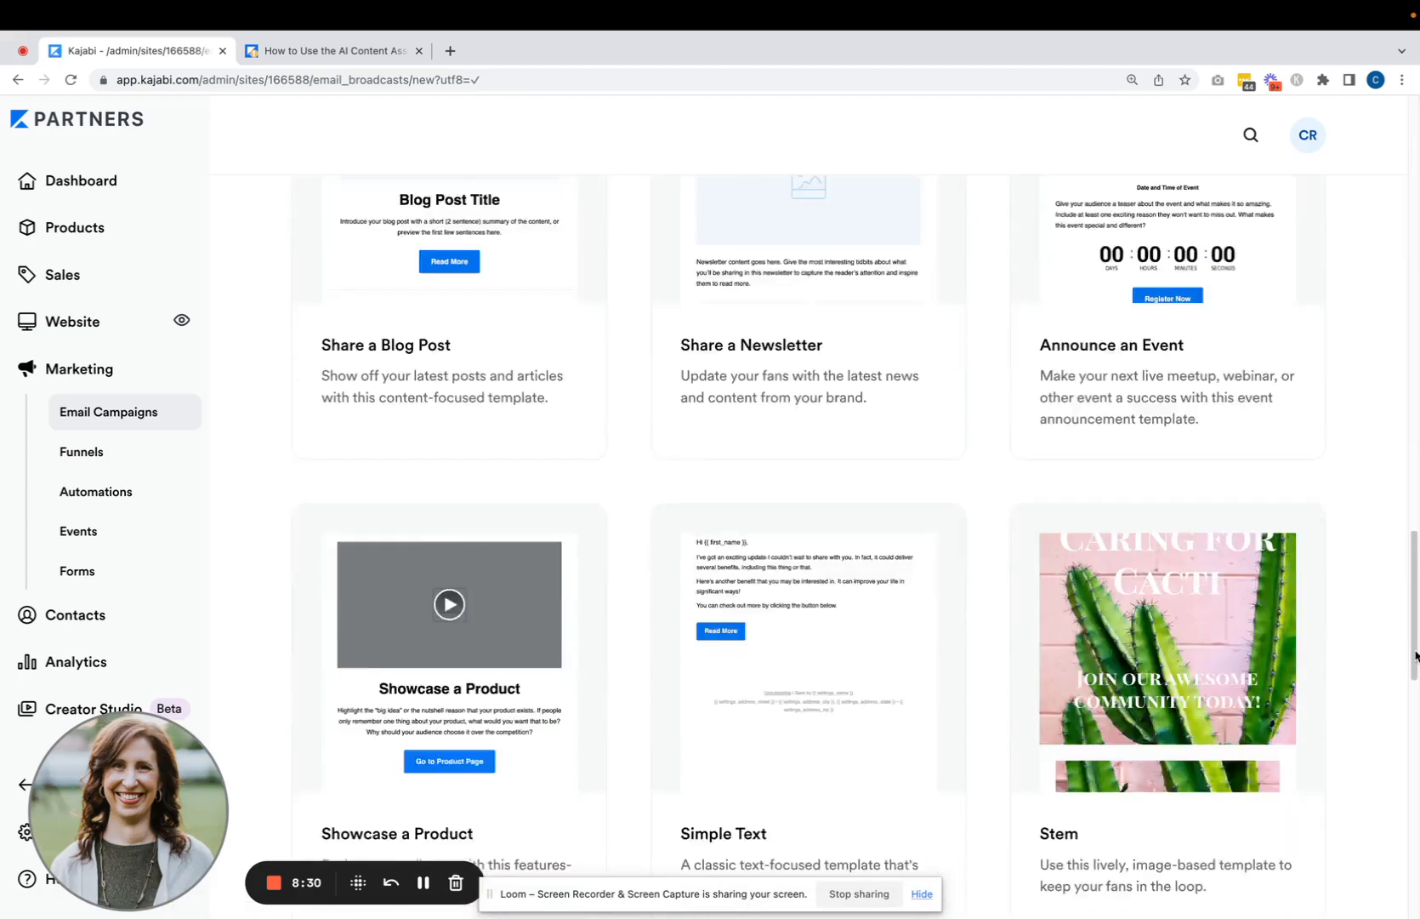
left_click(869, 595)
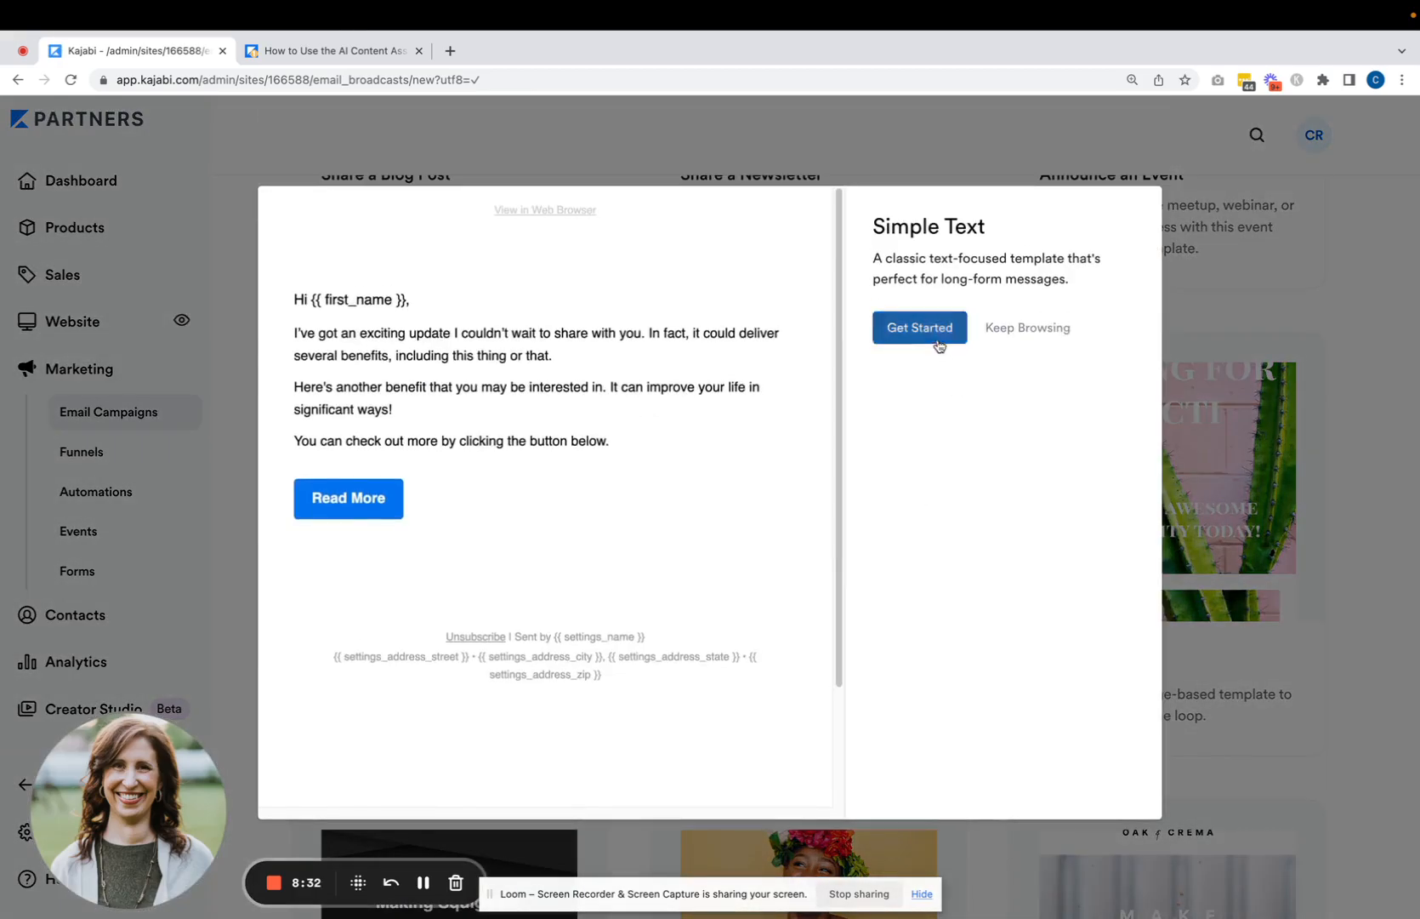
left_click(939, 342)
type("College")
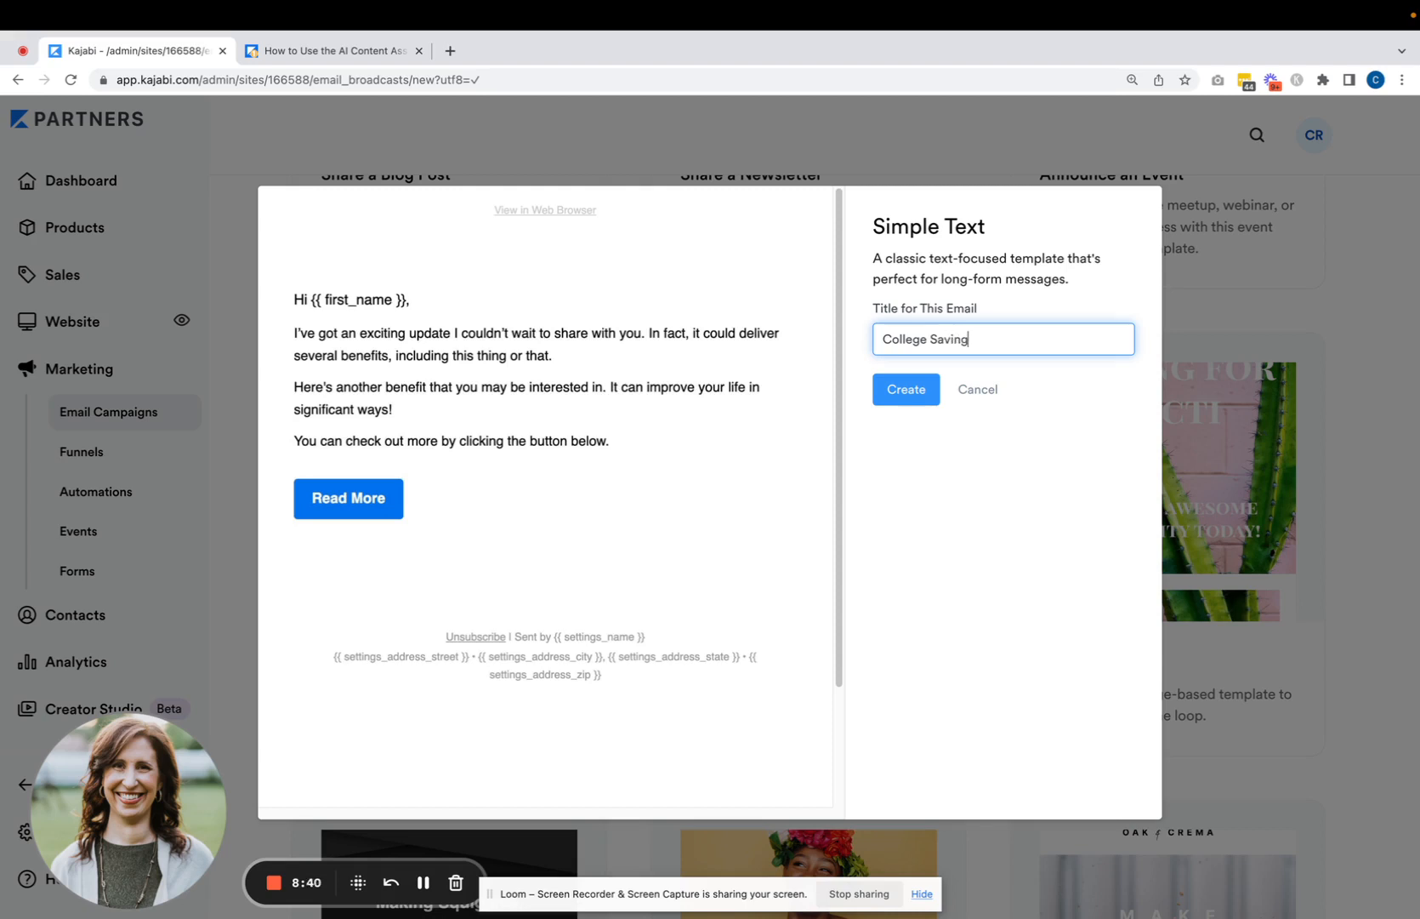
type("Savings Guide")
left_click(889, 392)
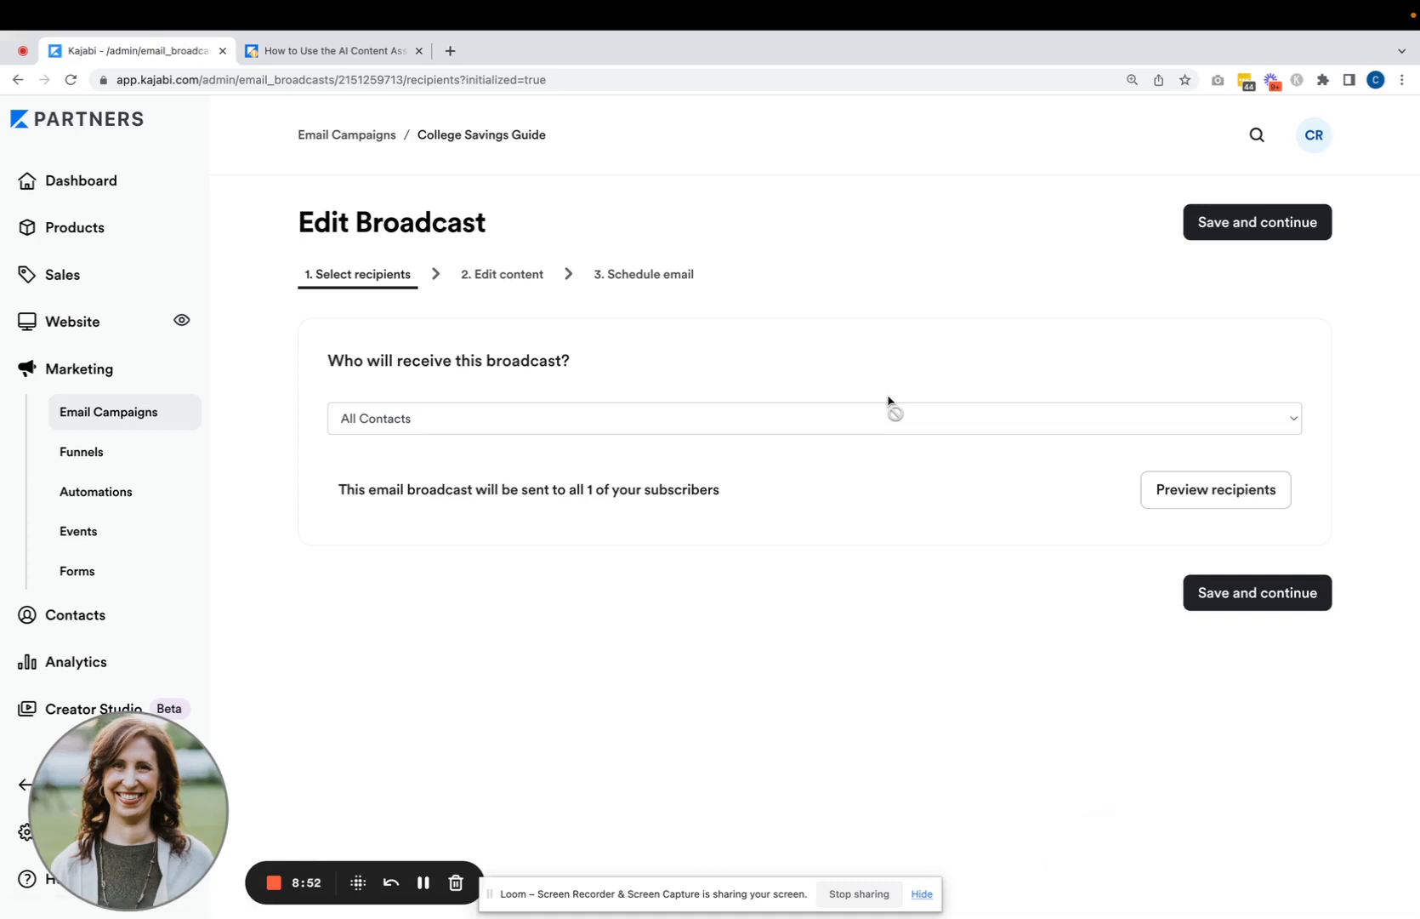
Step: Keep All Contacts as the broadcast's recipients and enter the subject "New! Free college savings guide"
left_click(1208, 605)
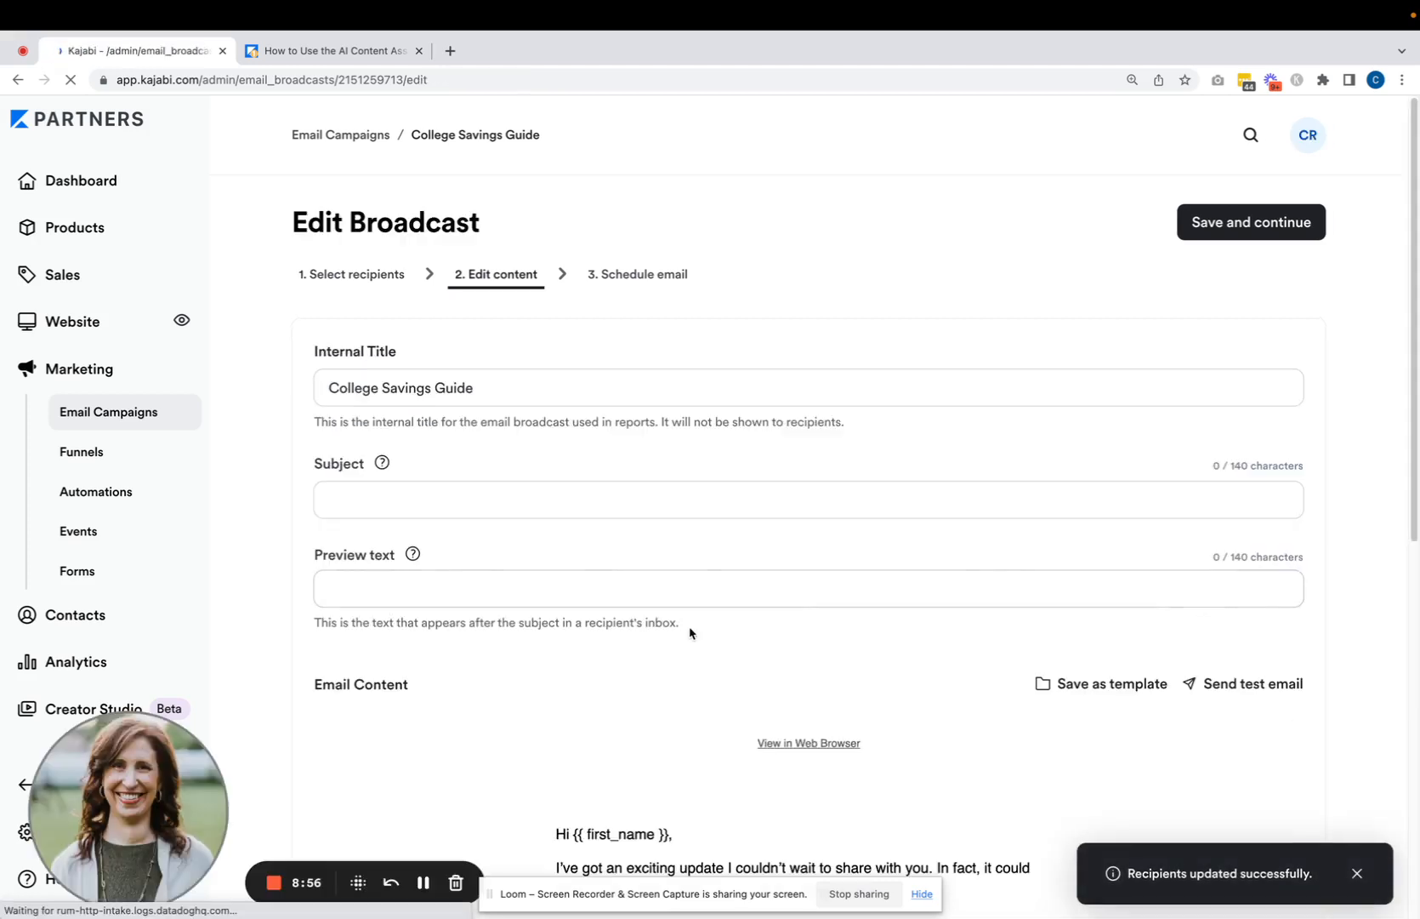
left_click(552, 497)
type("New!")
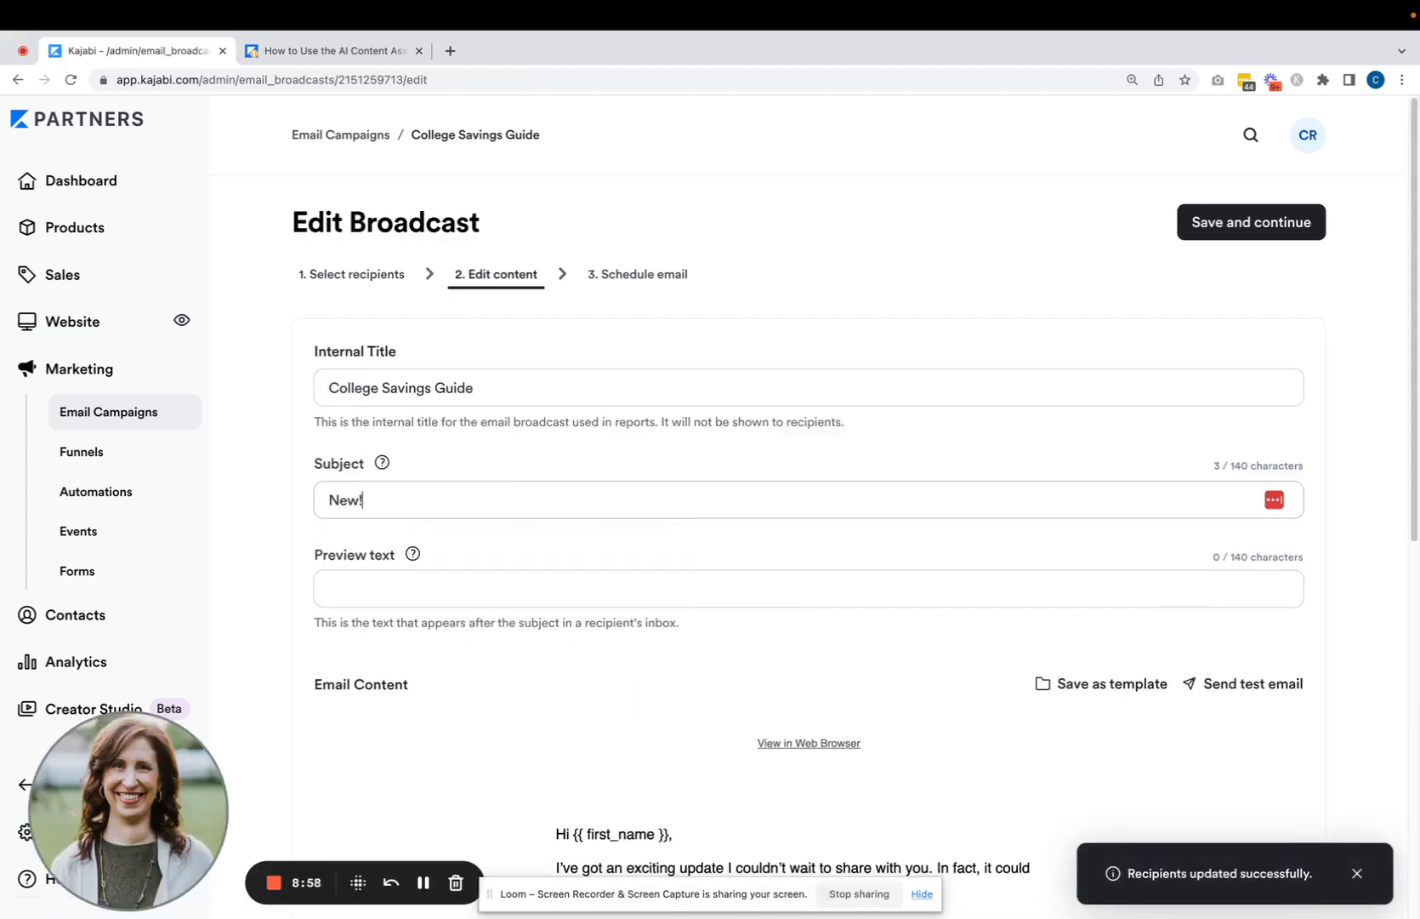
type(" Free colle")
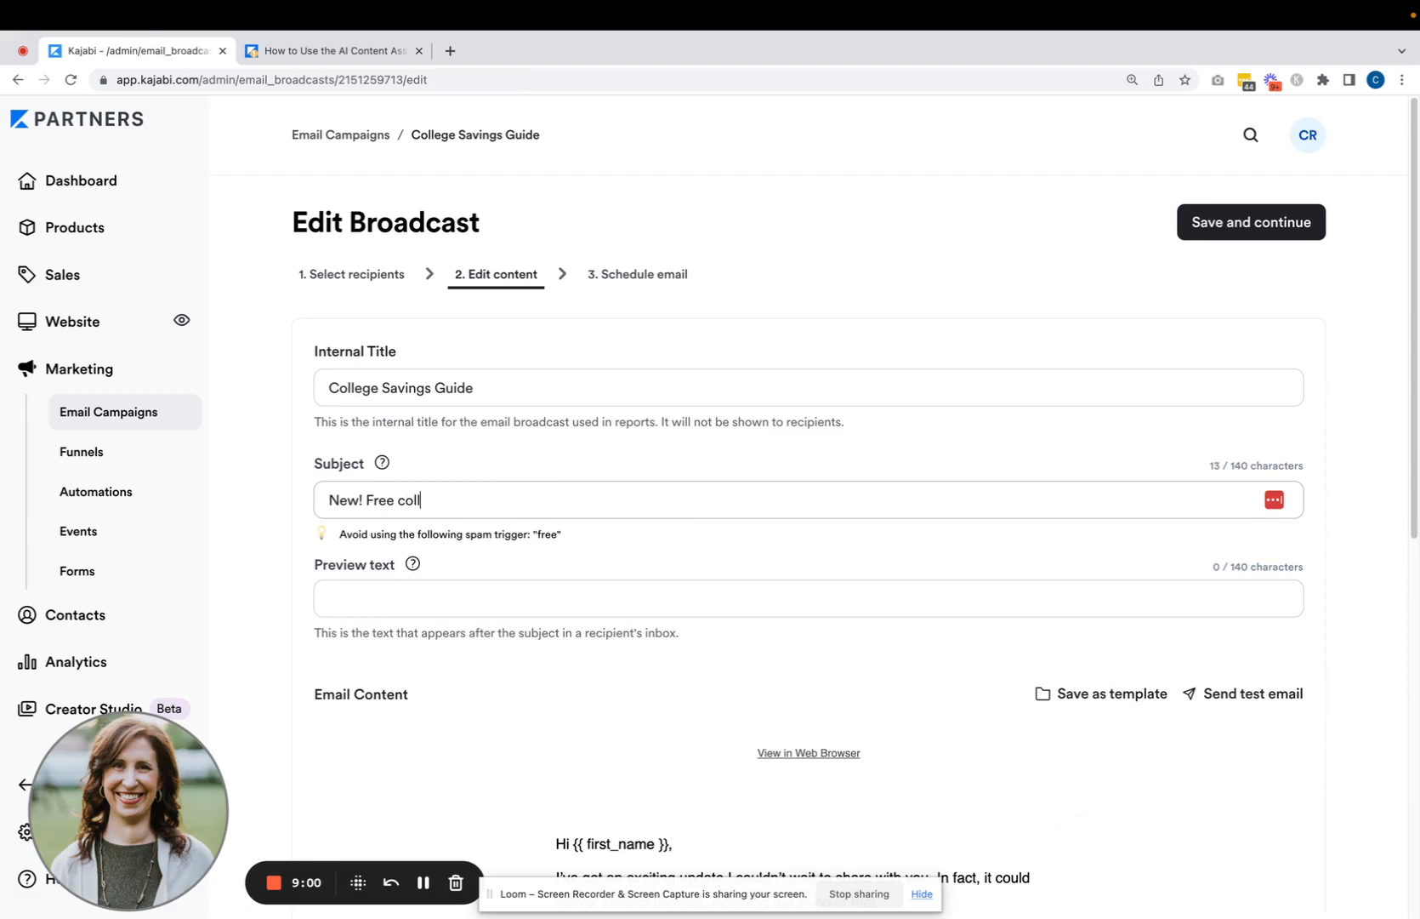
type("ge saveings guide")
Step: Open the broadcast's email content for editing and select the text section with the greeting and message
scroll(1403, 470, "down", 5)
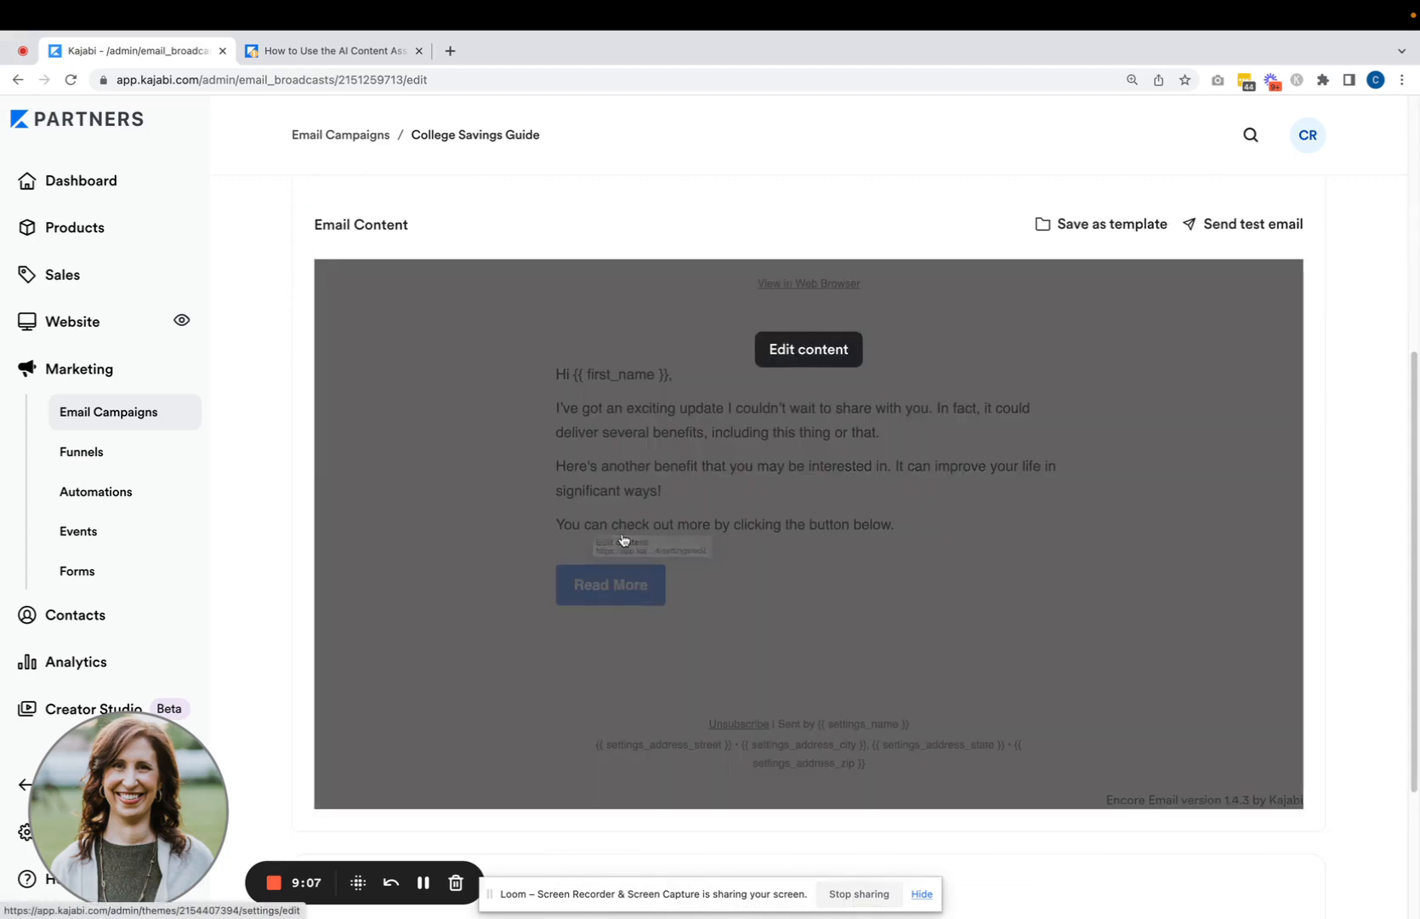
left_click(630, 495)
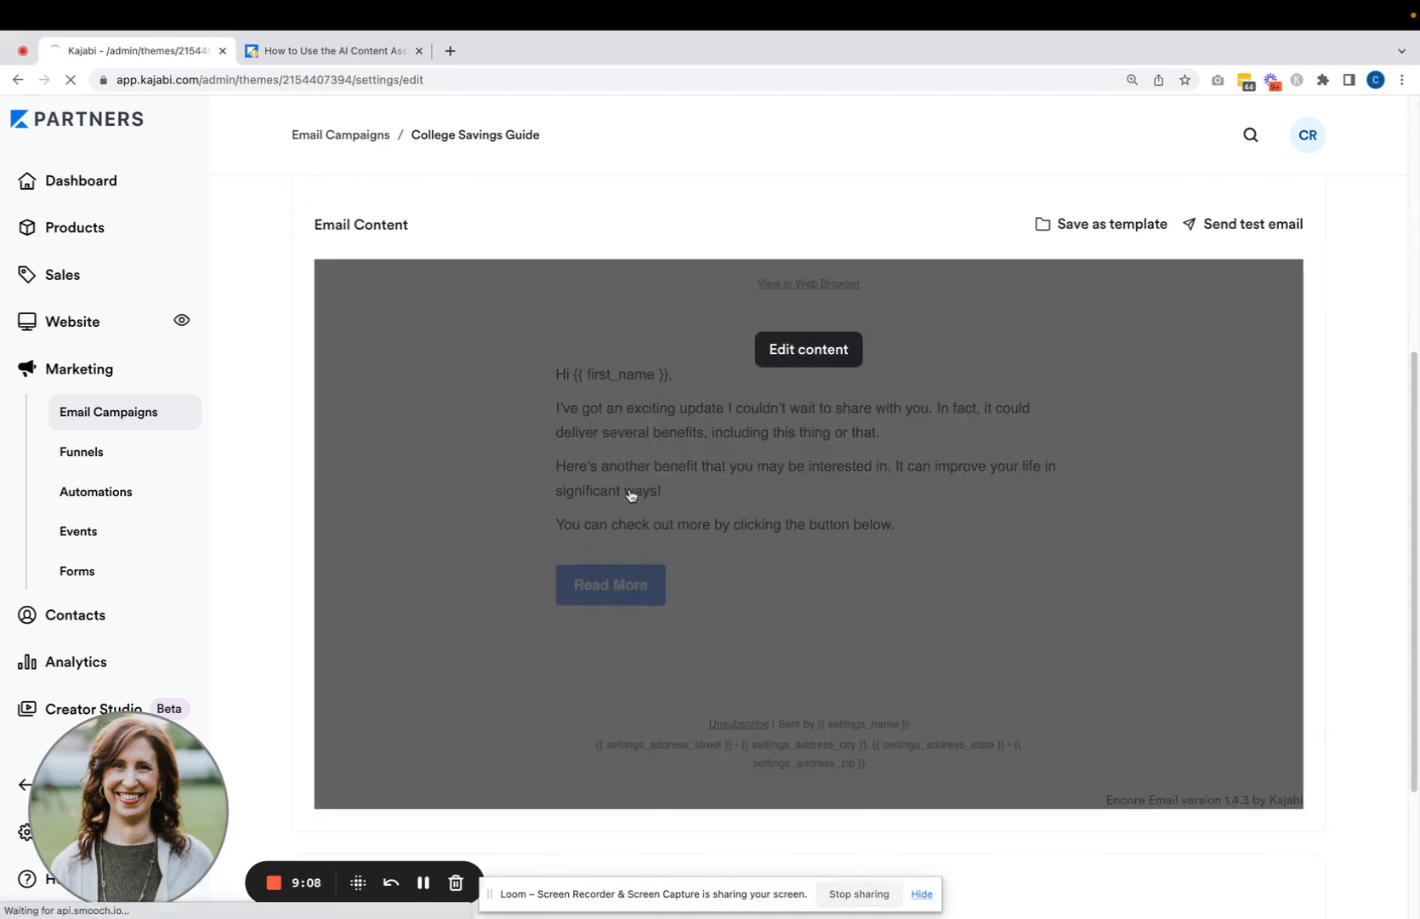
left_click(817, 380)
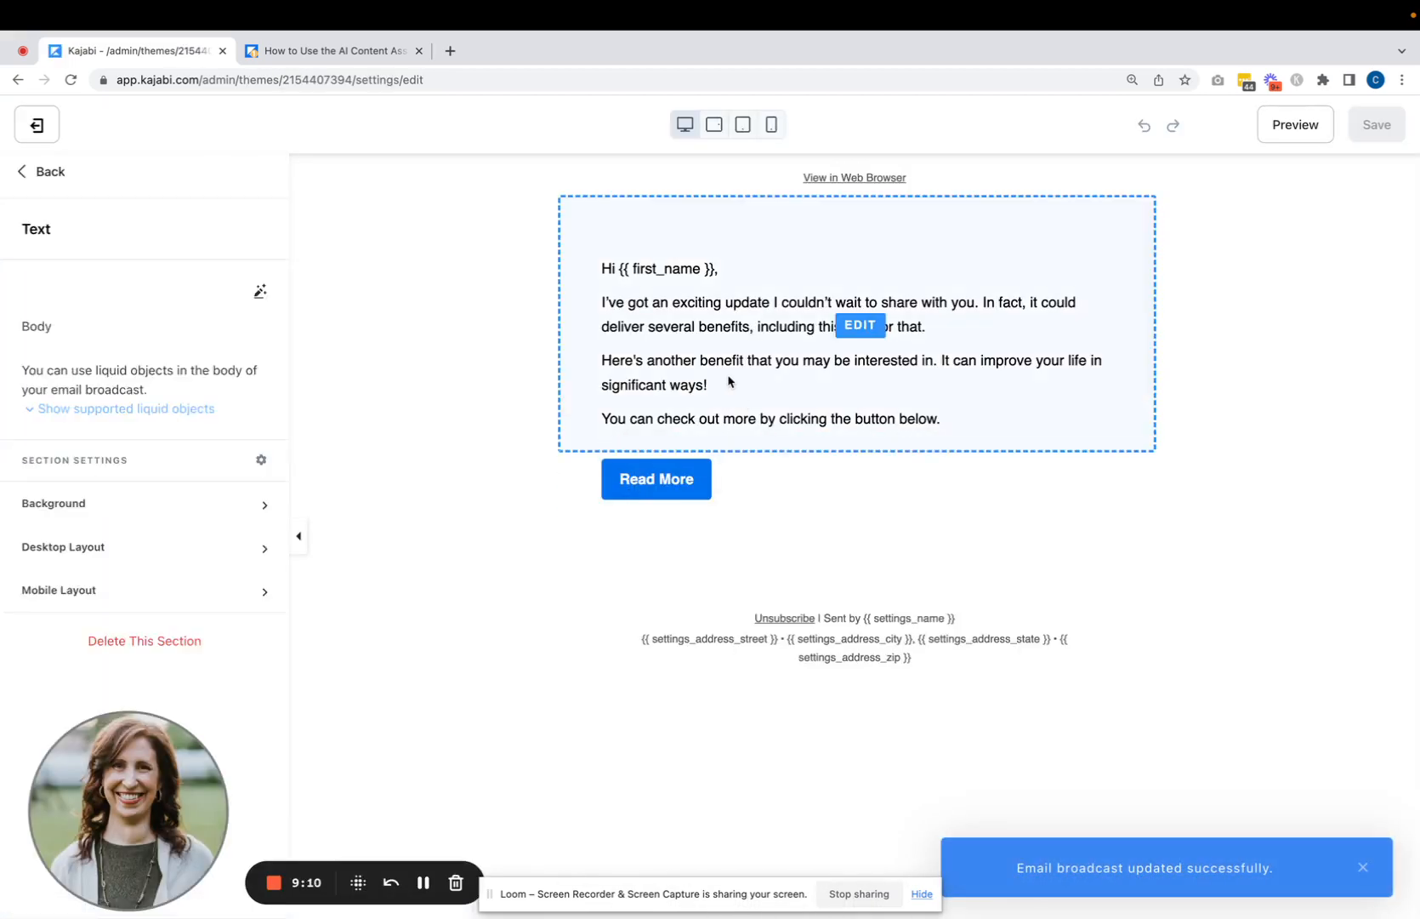
left_click_drag(115, 835, 732, 825)
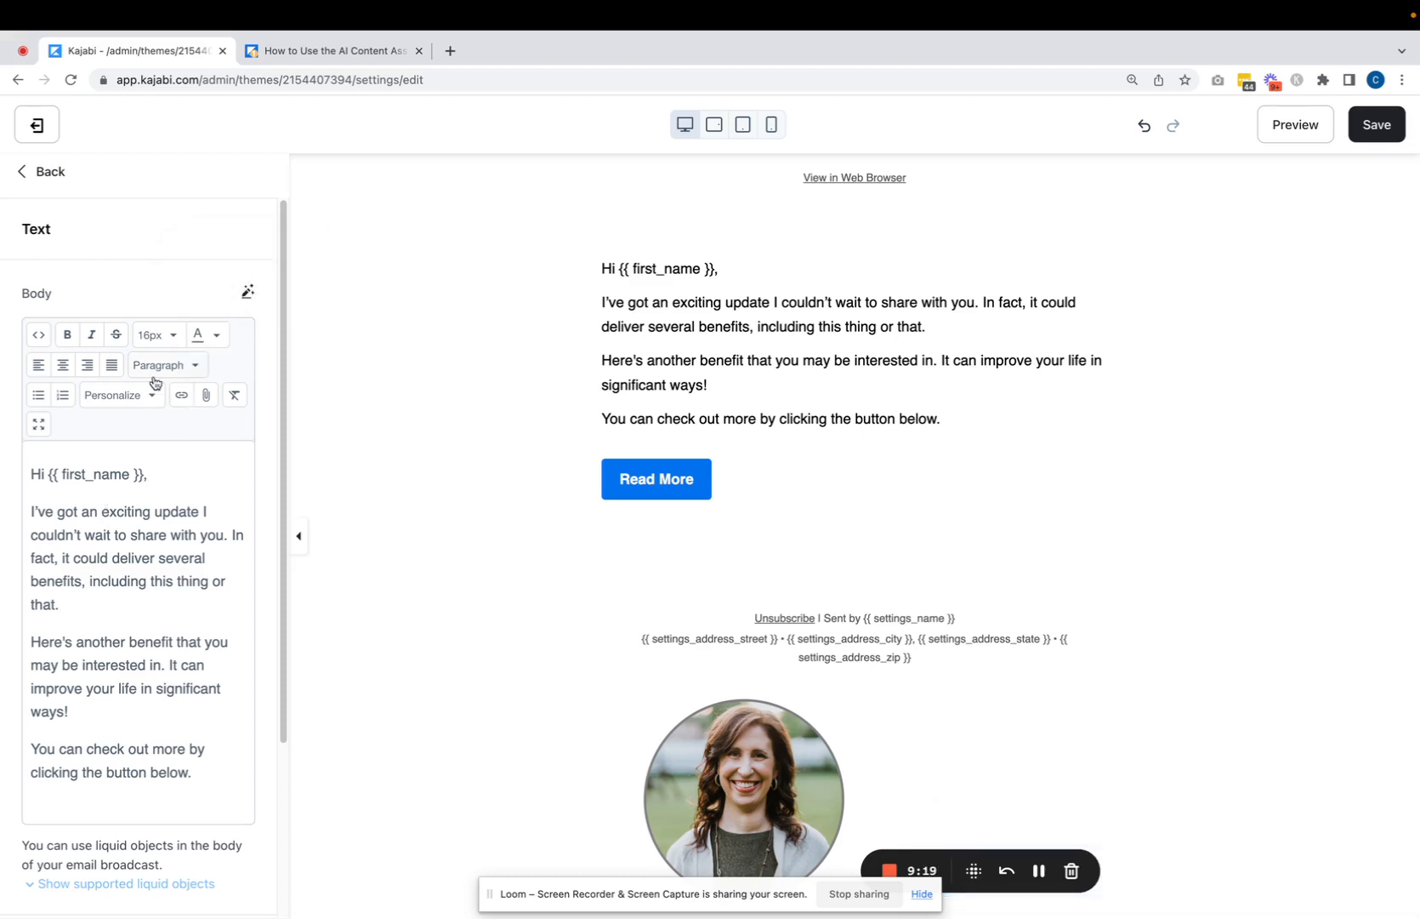
Step: Open the content assistant for the email body and begin the prompt with "Act like an email marketer. Write an email broadcast"
left_click(248, 293)
left_click(527, 351)
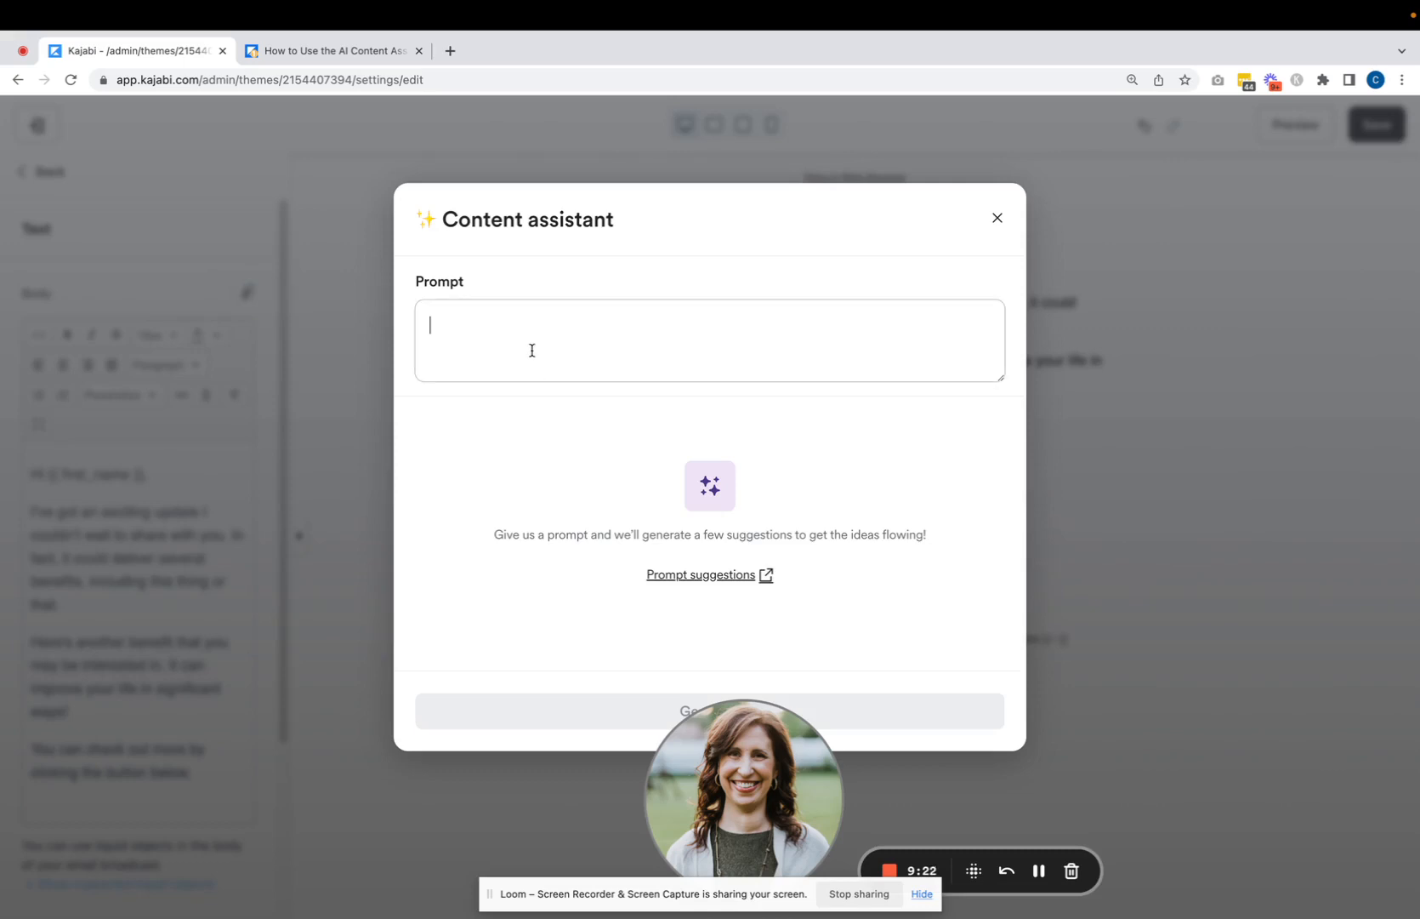
left_click_drag(702, 747, 65, 758)
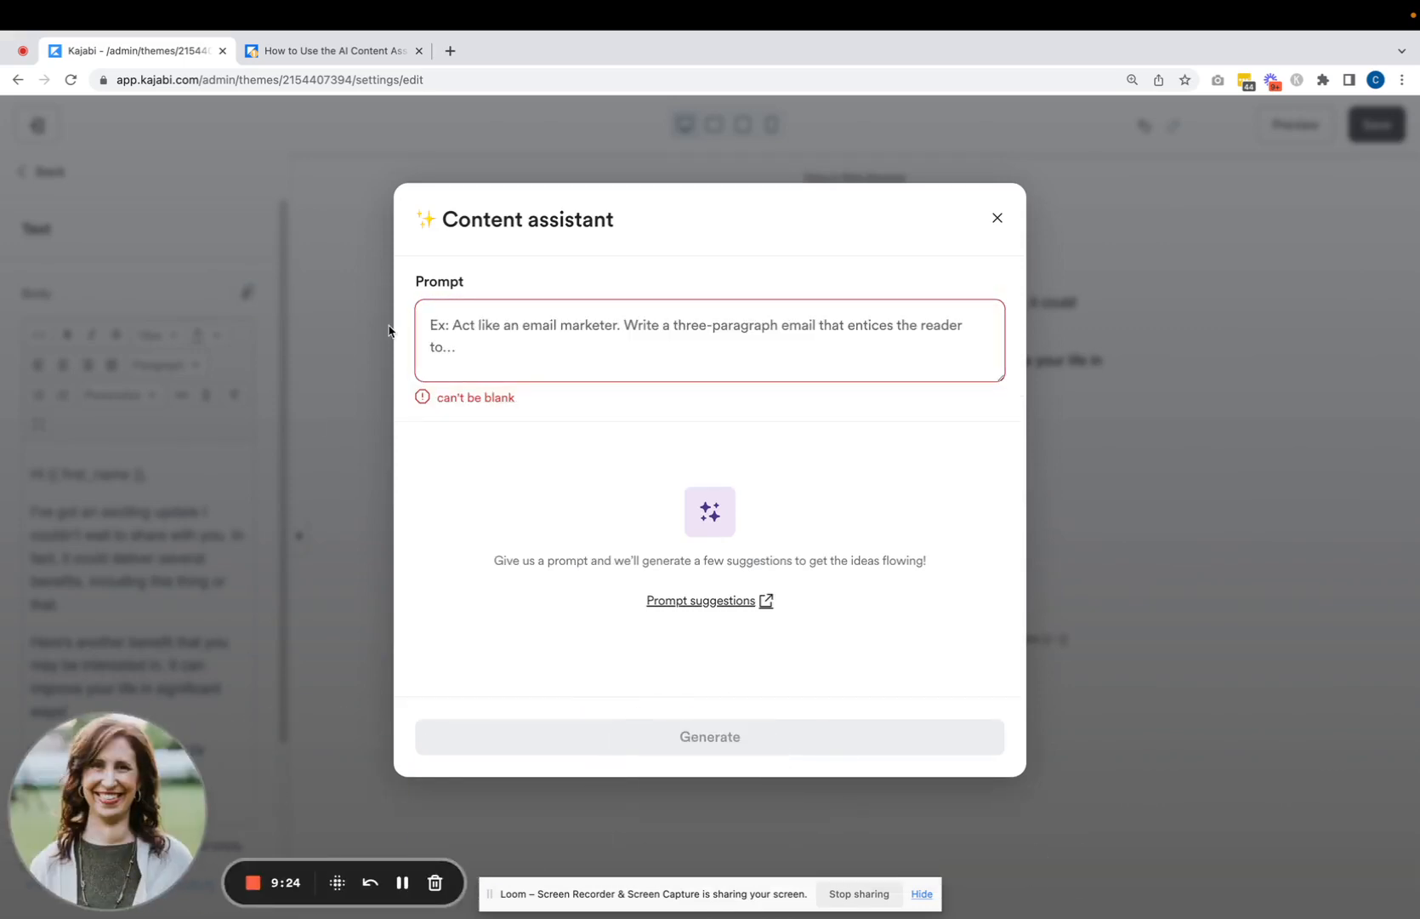
left_click(477, 331)
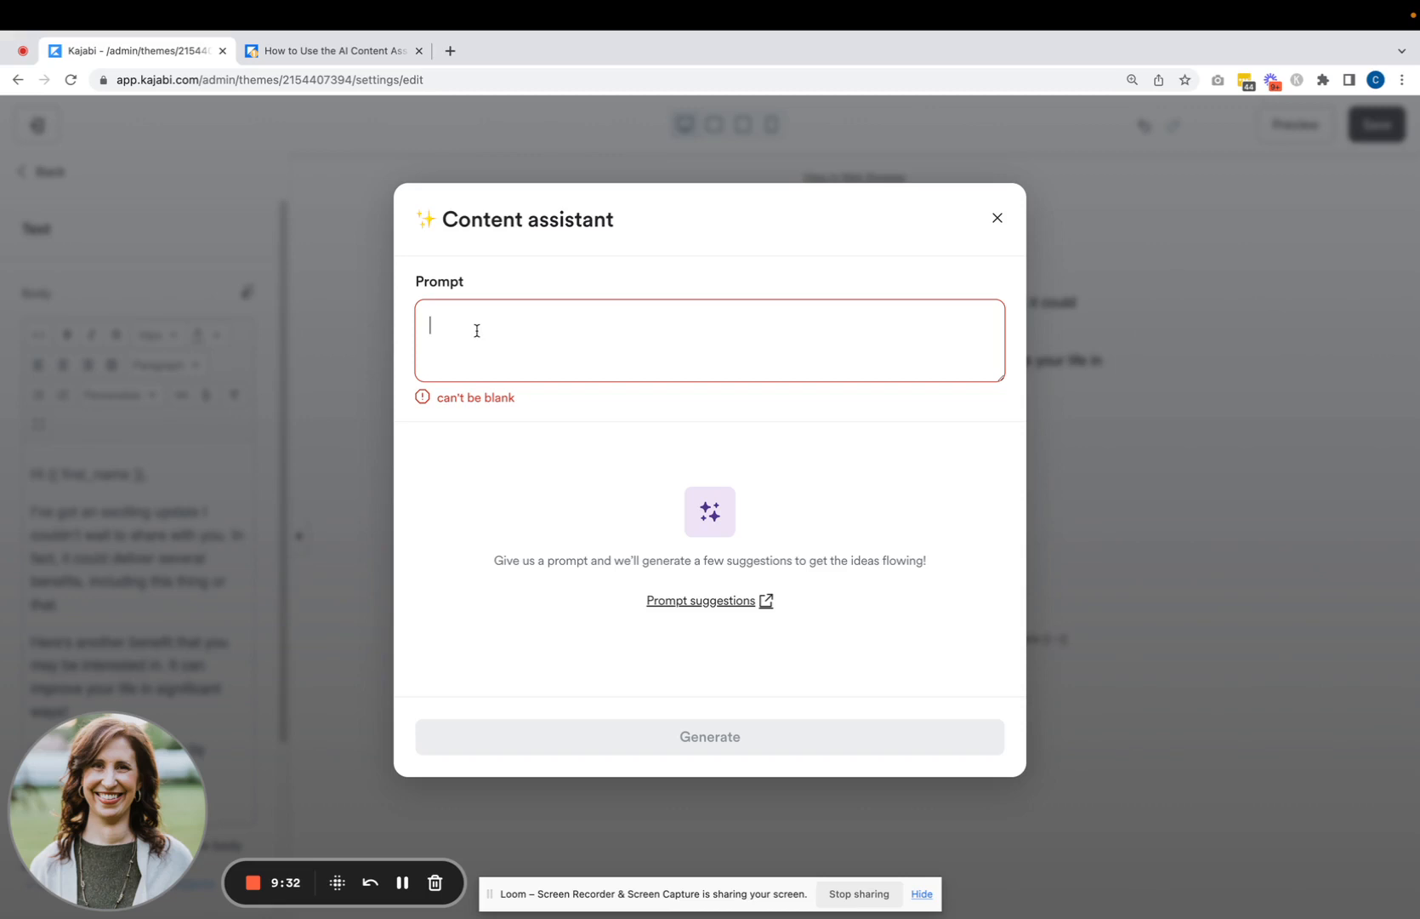
type("Act")
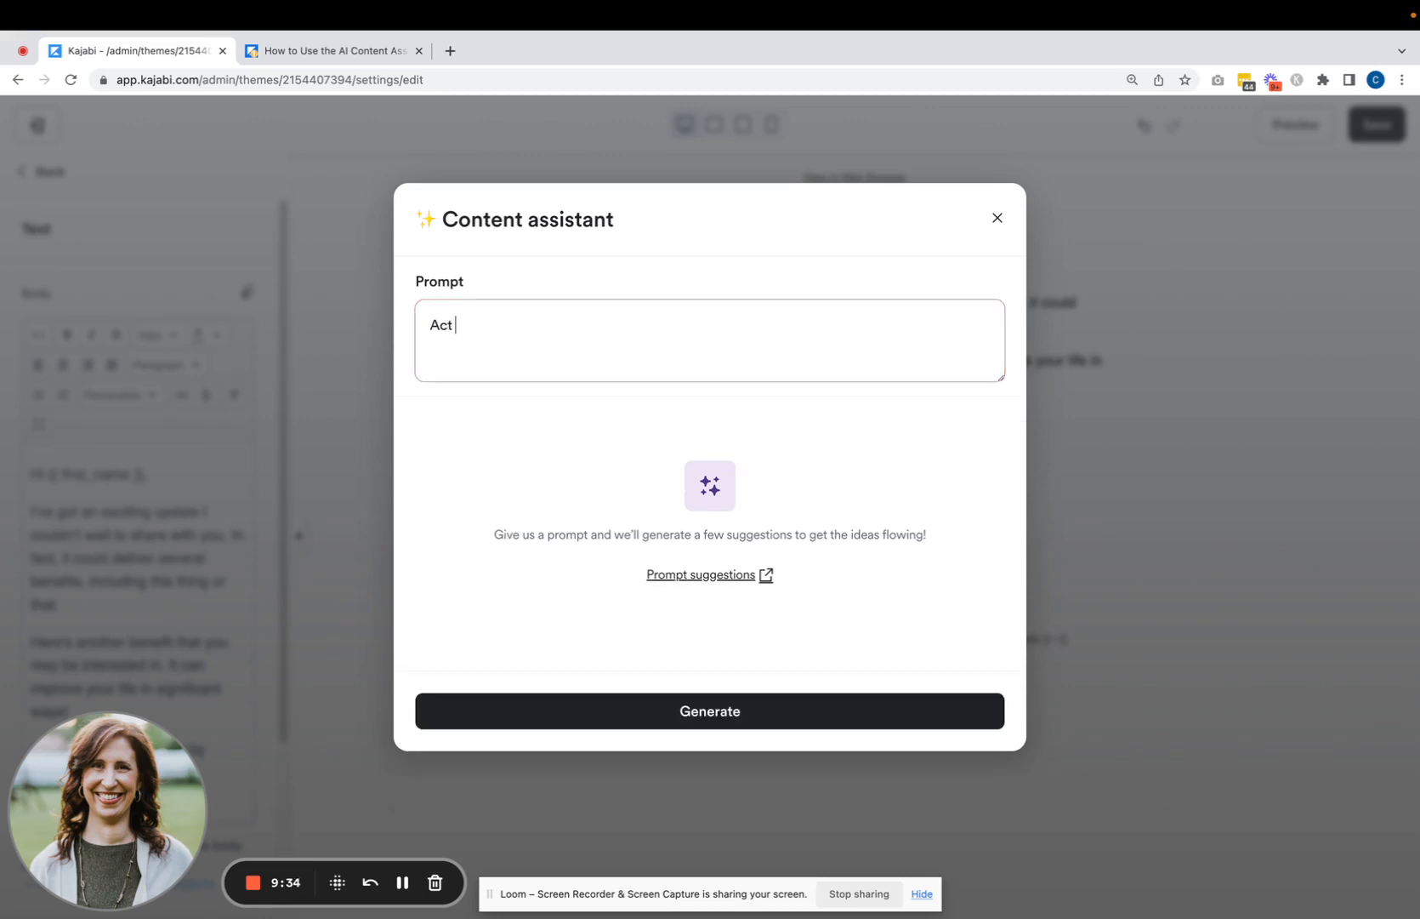
type(" like an email marketer. WRite")
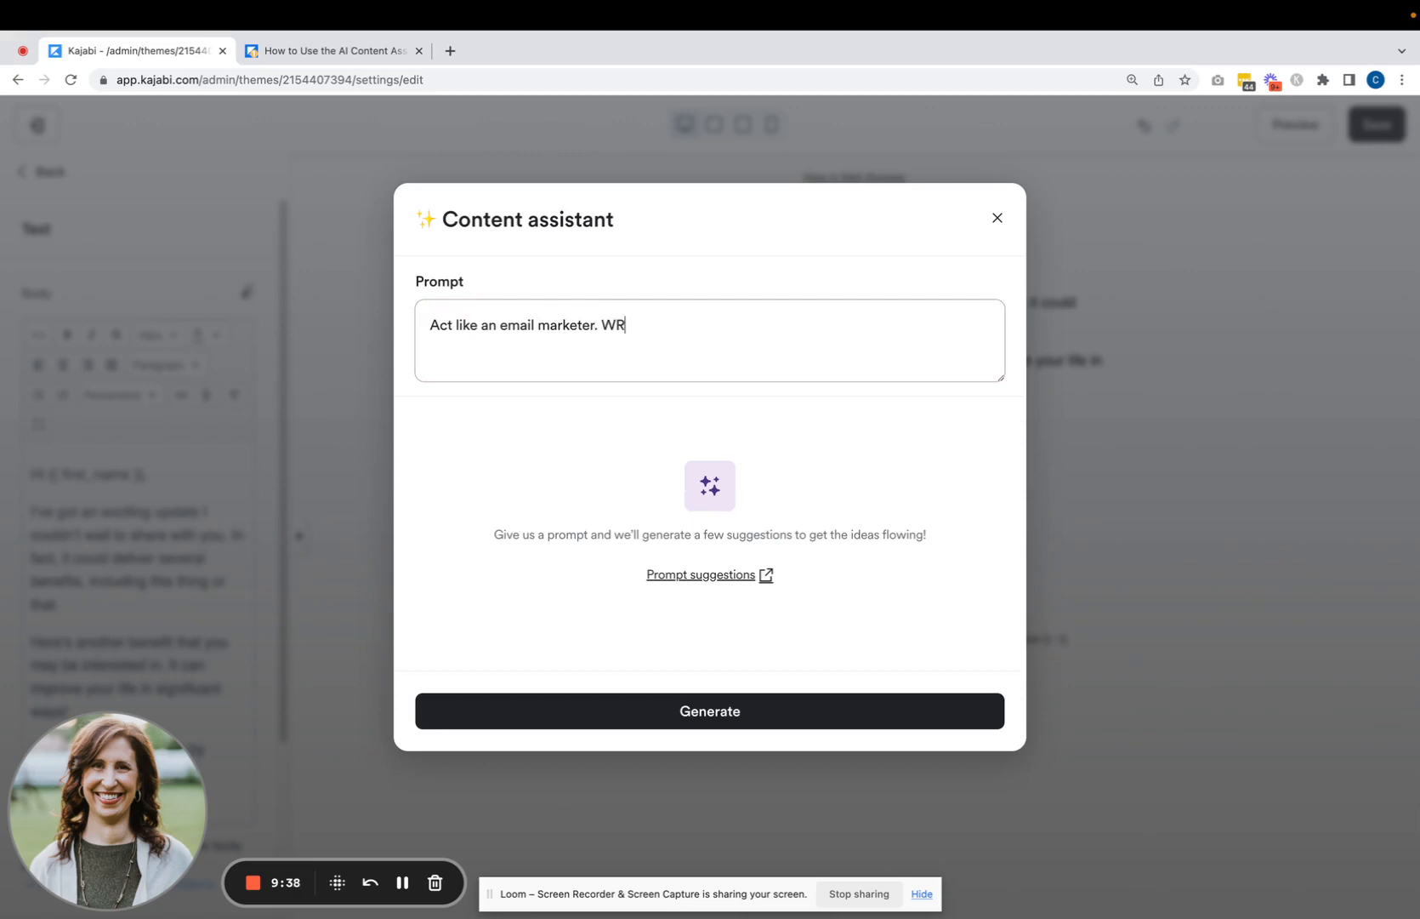
key("BackSpace")
key("BackSpace")
type("te an email broadcast ")
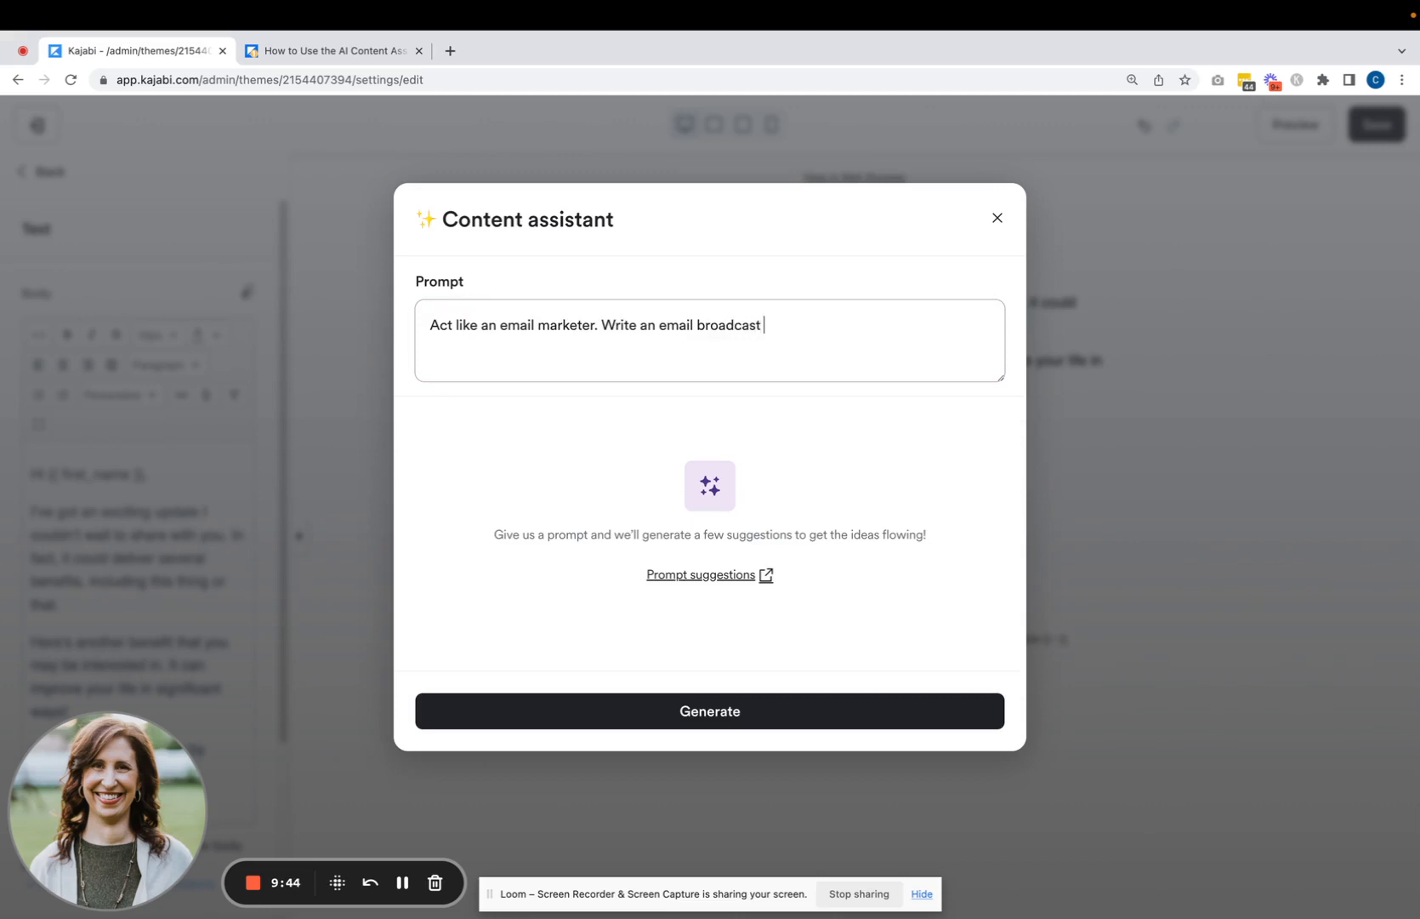
Step: Continue the prompt with "that encourages the reader to click on a link to download a free guide about how to save for college"
type("that encourages the reader to")
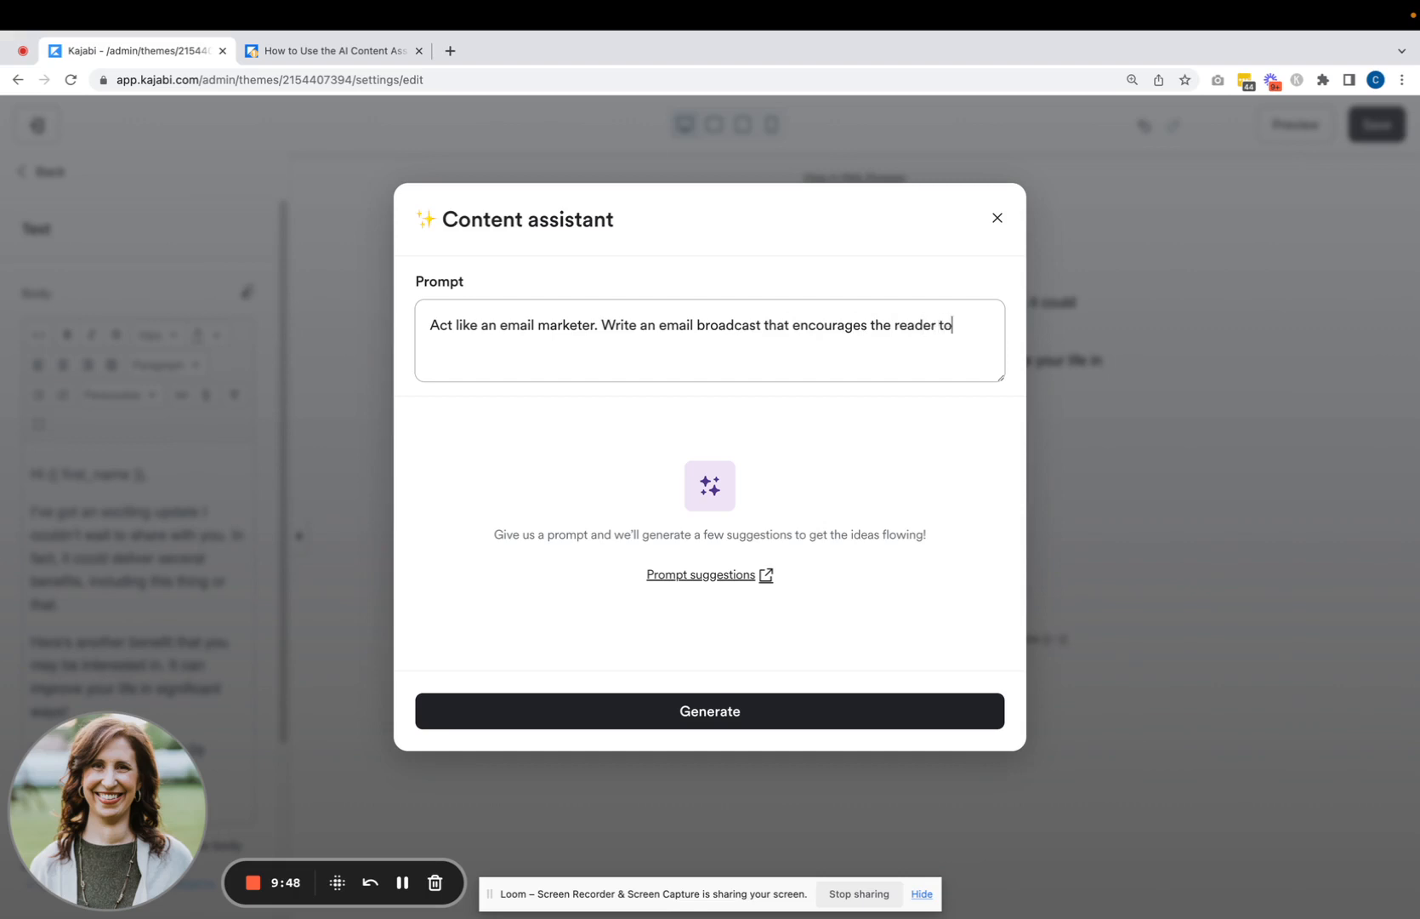
type(" click on a link to downloa d")
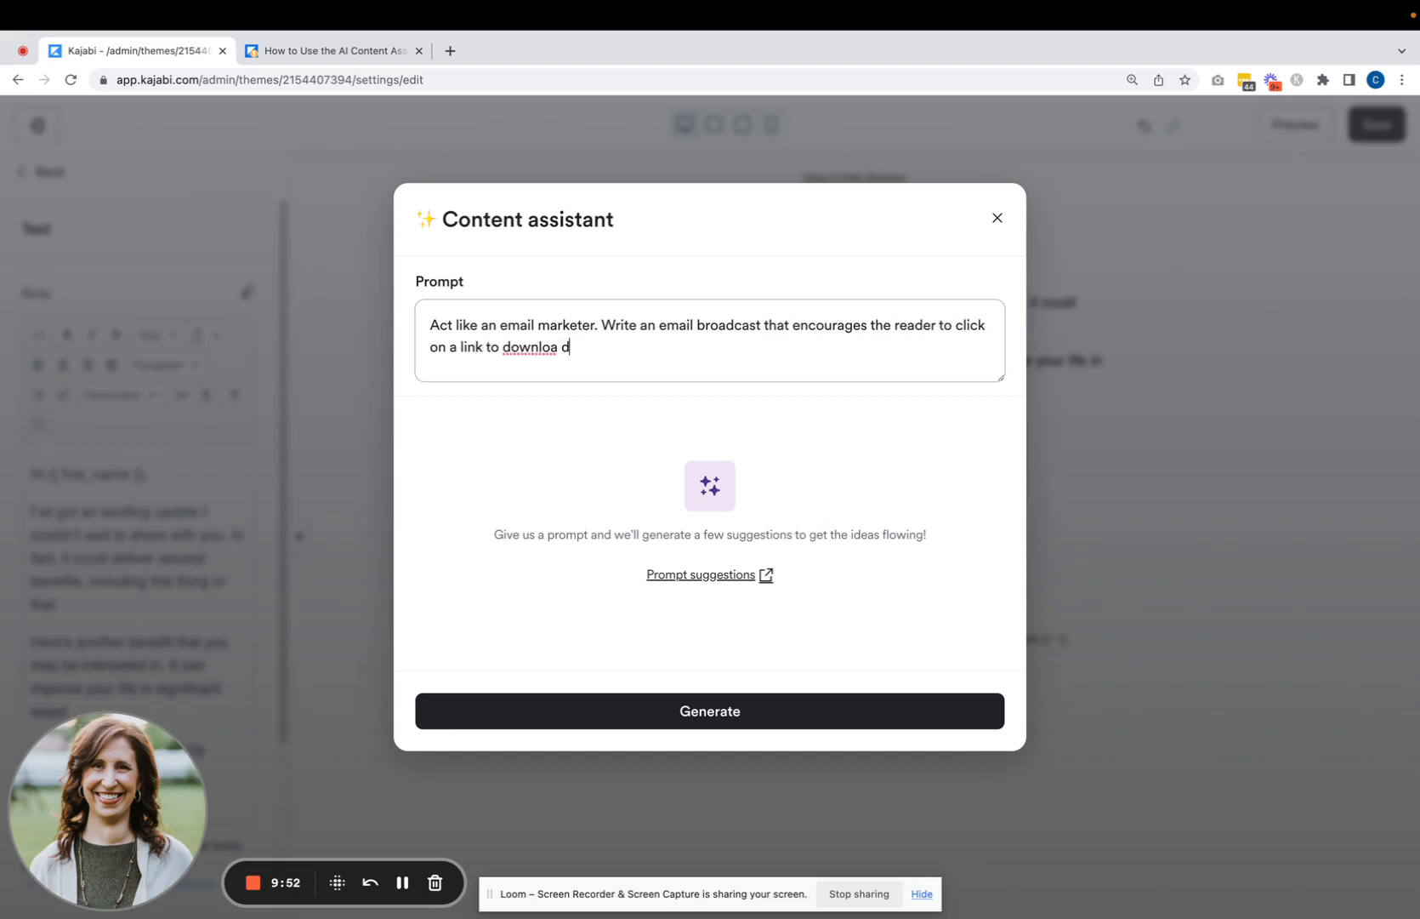
key("BackSpace")
key("BackSpace")
type("d a free guide about ho")
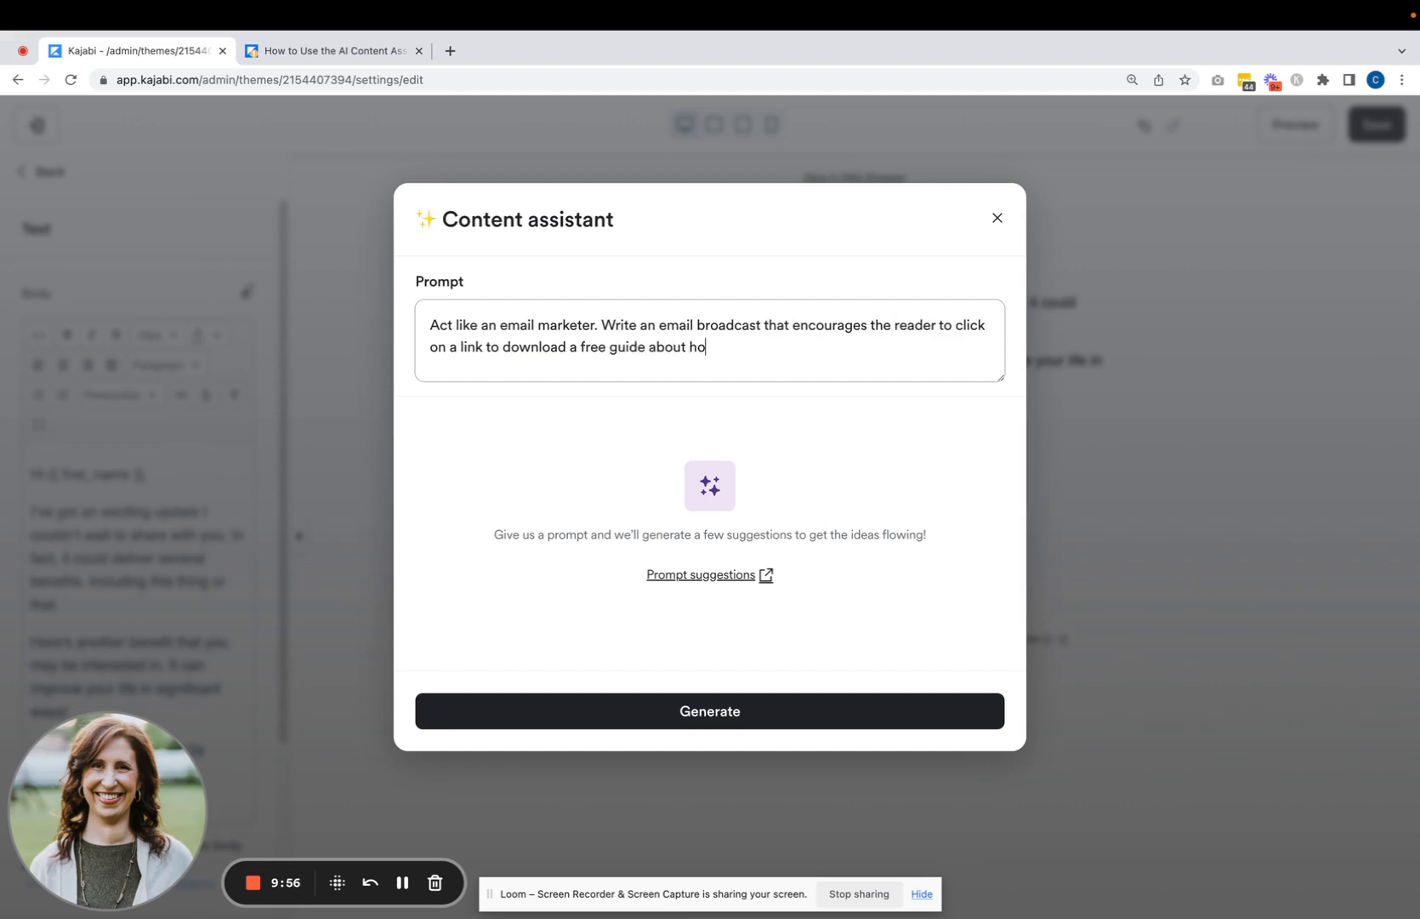
type("w to save for colle")
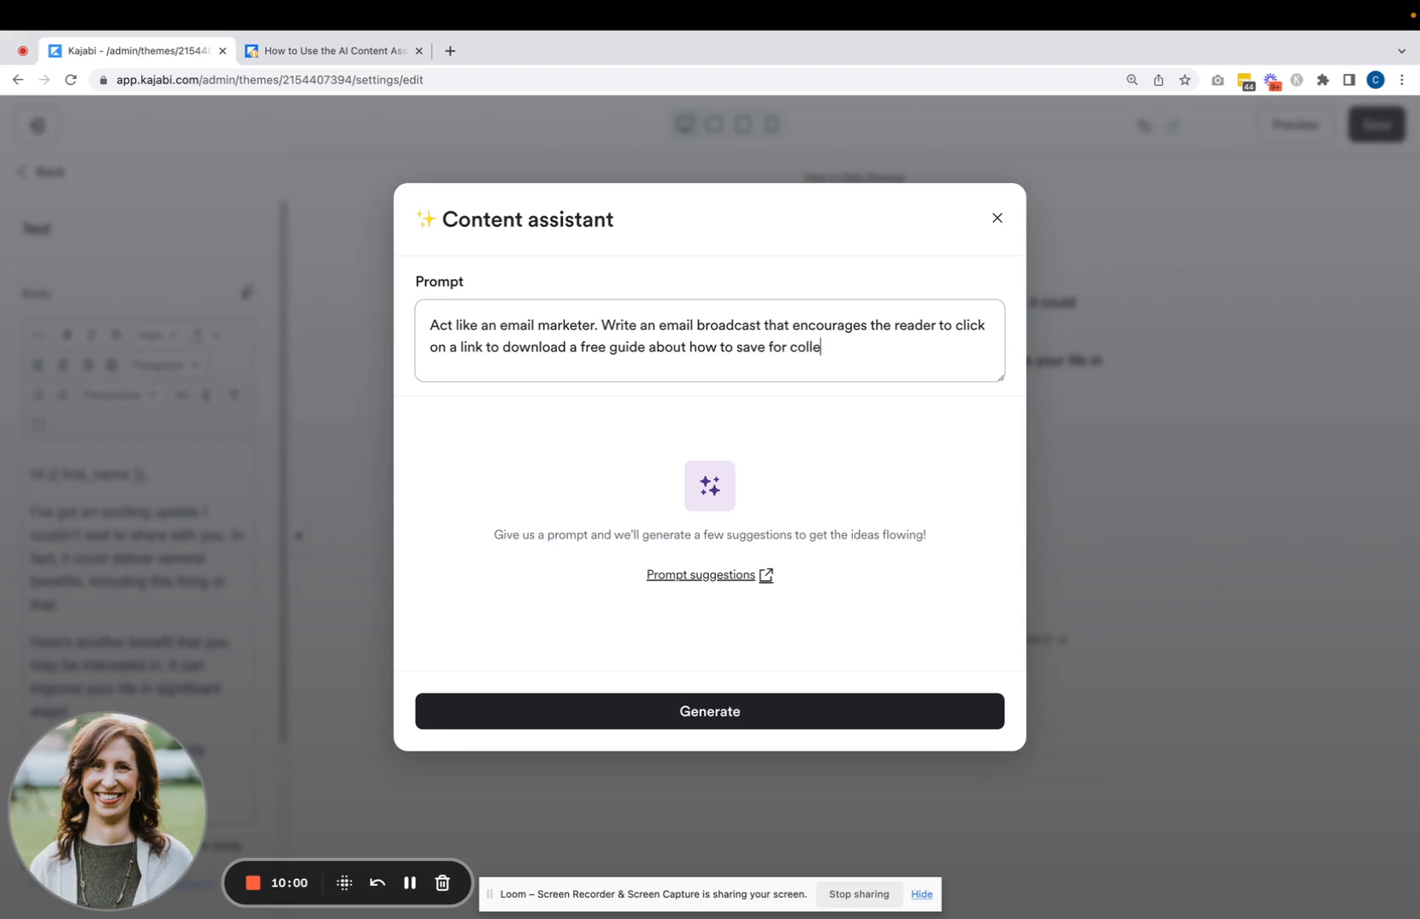
Step: Extend the content assistant prompt with "on a budget. Include a greeting, introduction, description of the guide"
type("ge on a budget.  Include a ")
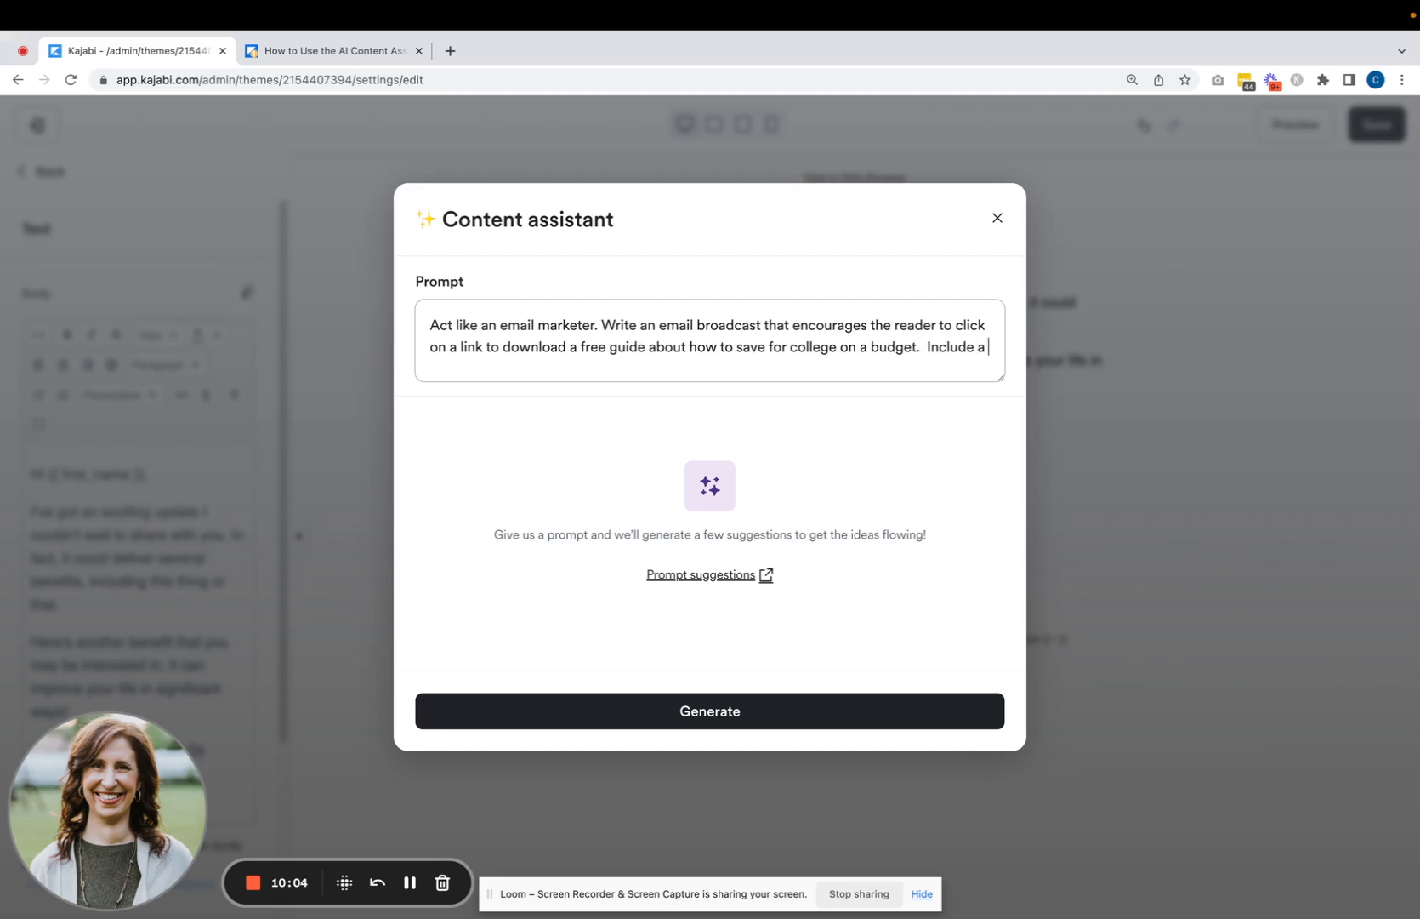
type("greteting, i")
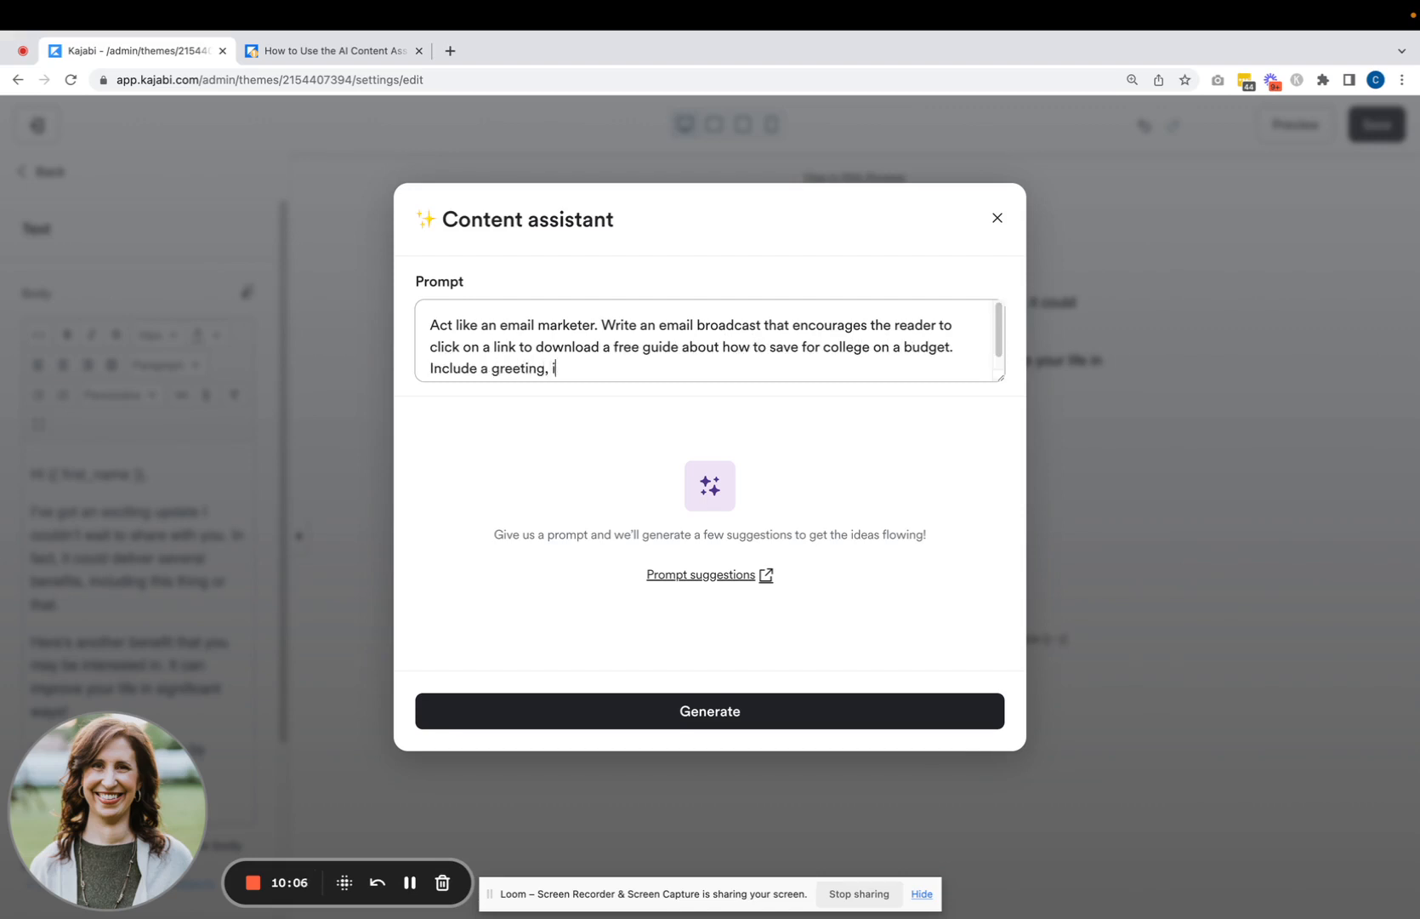
type("ntroduction, descri")
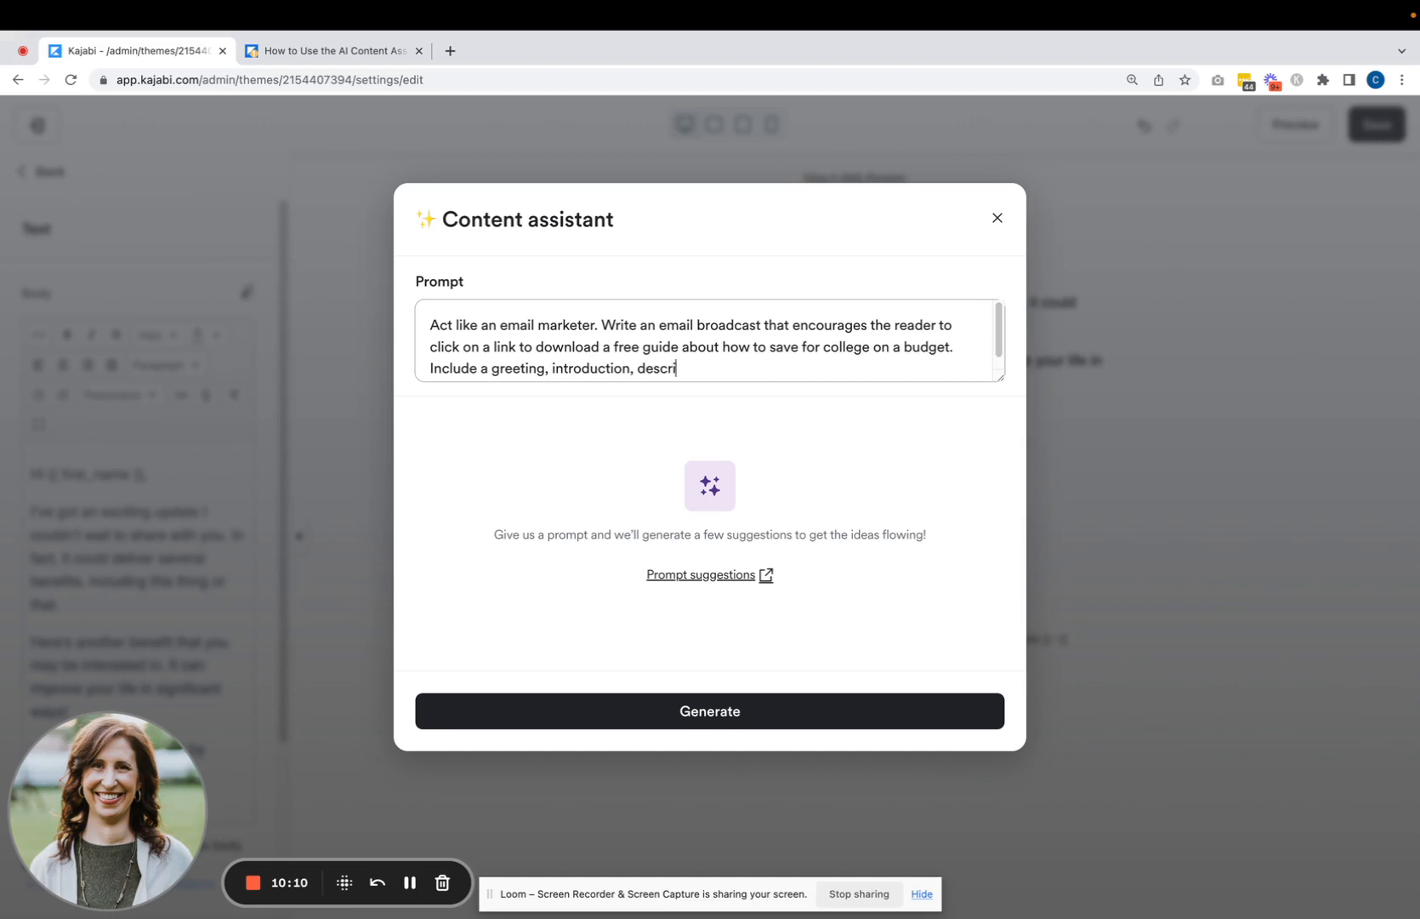
type("ption of the gu")
type("ide w")
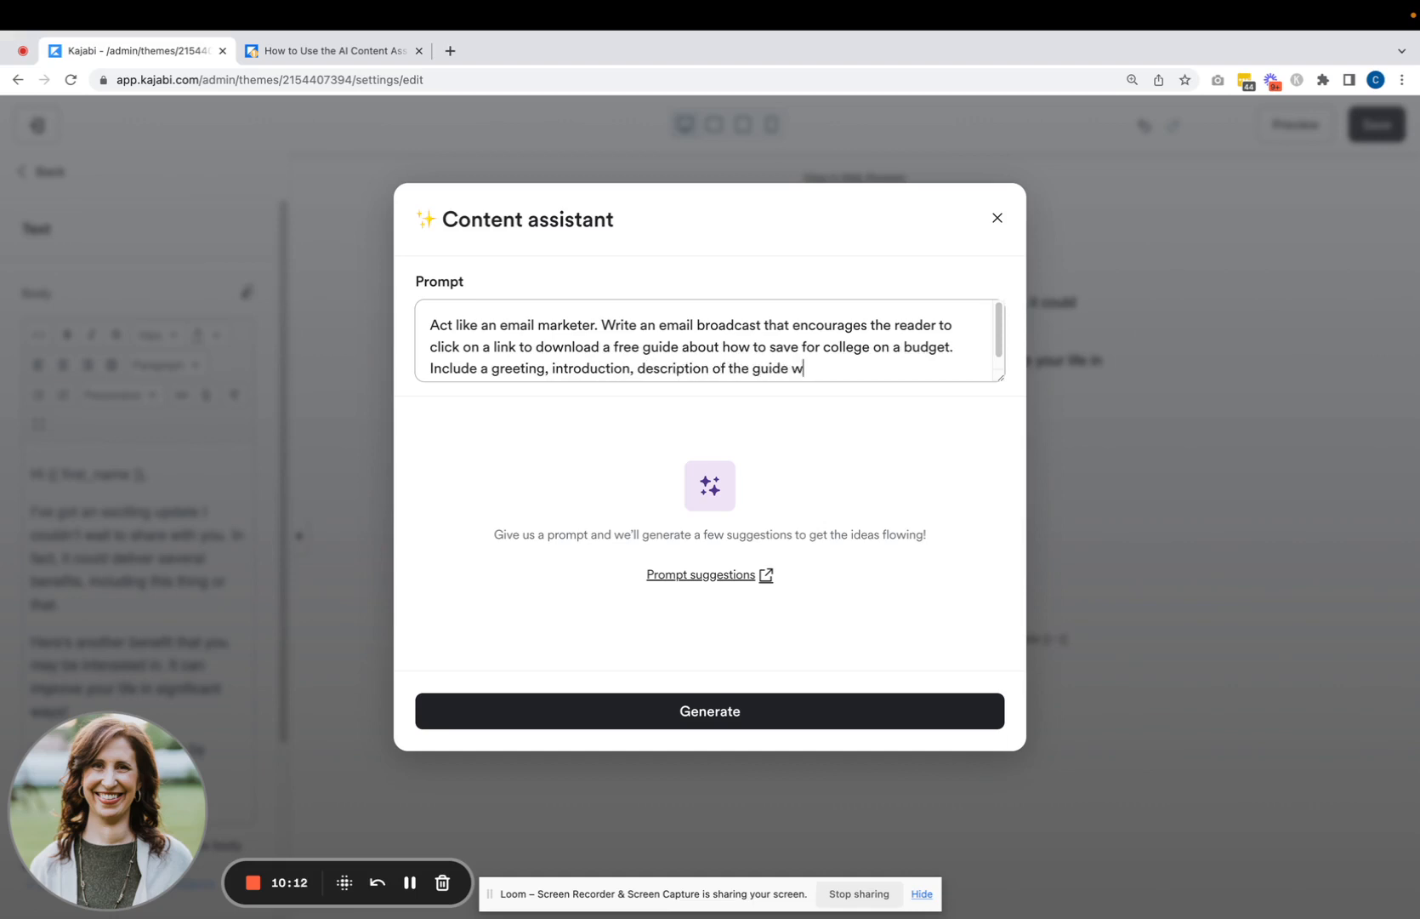
Step: Finish the prompt with "with bullet points about the benefits, and a call to action at the end." and generate the suggestion
type("ith bullet points about the ")
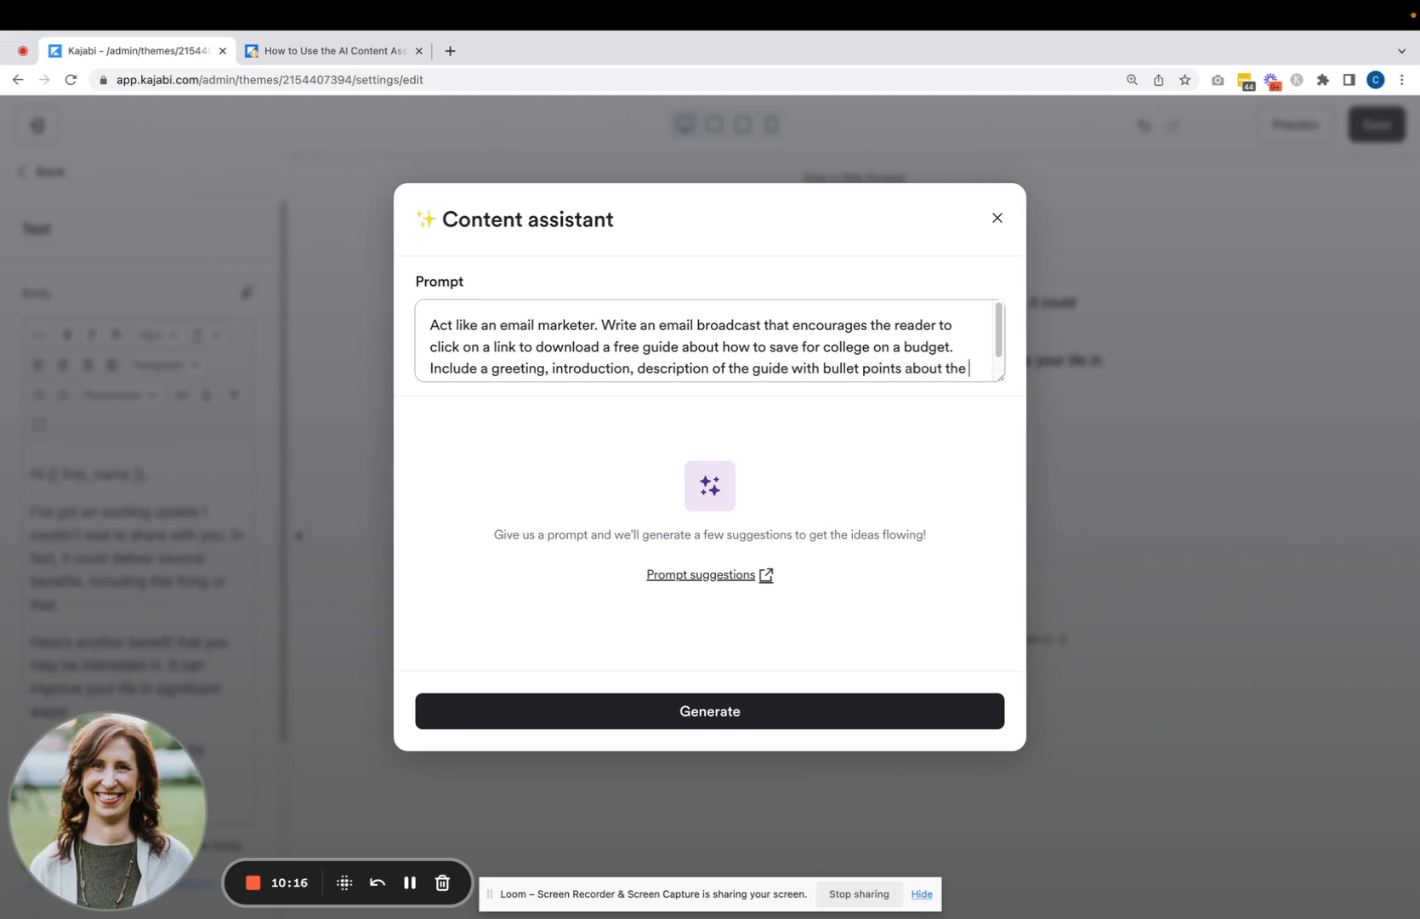
type("benefits, and a ")
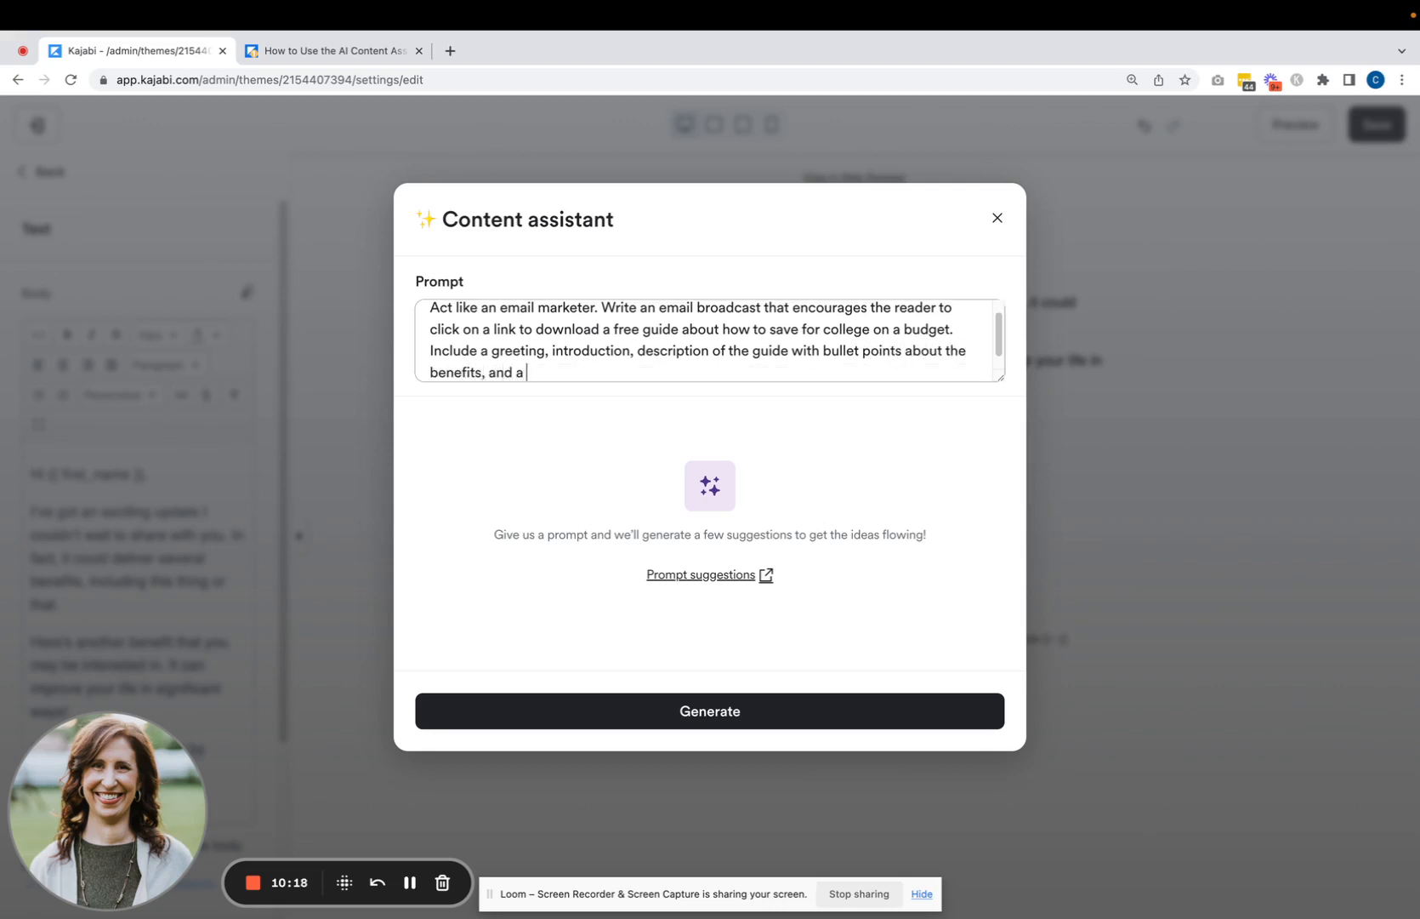
type("call to action at the end.")
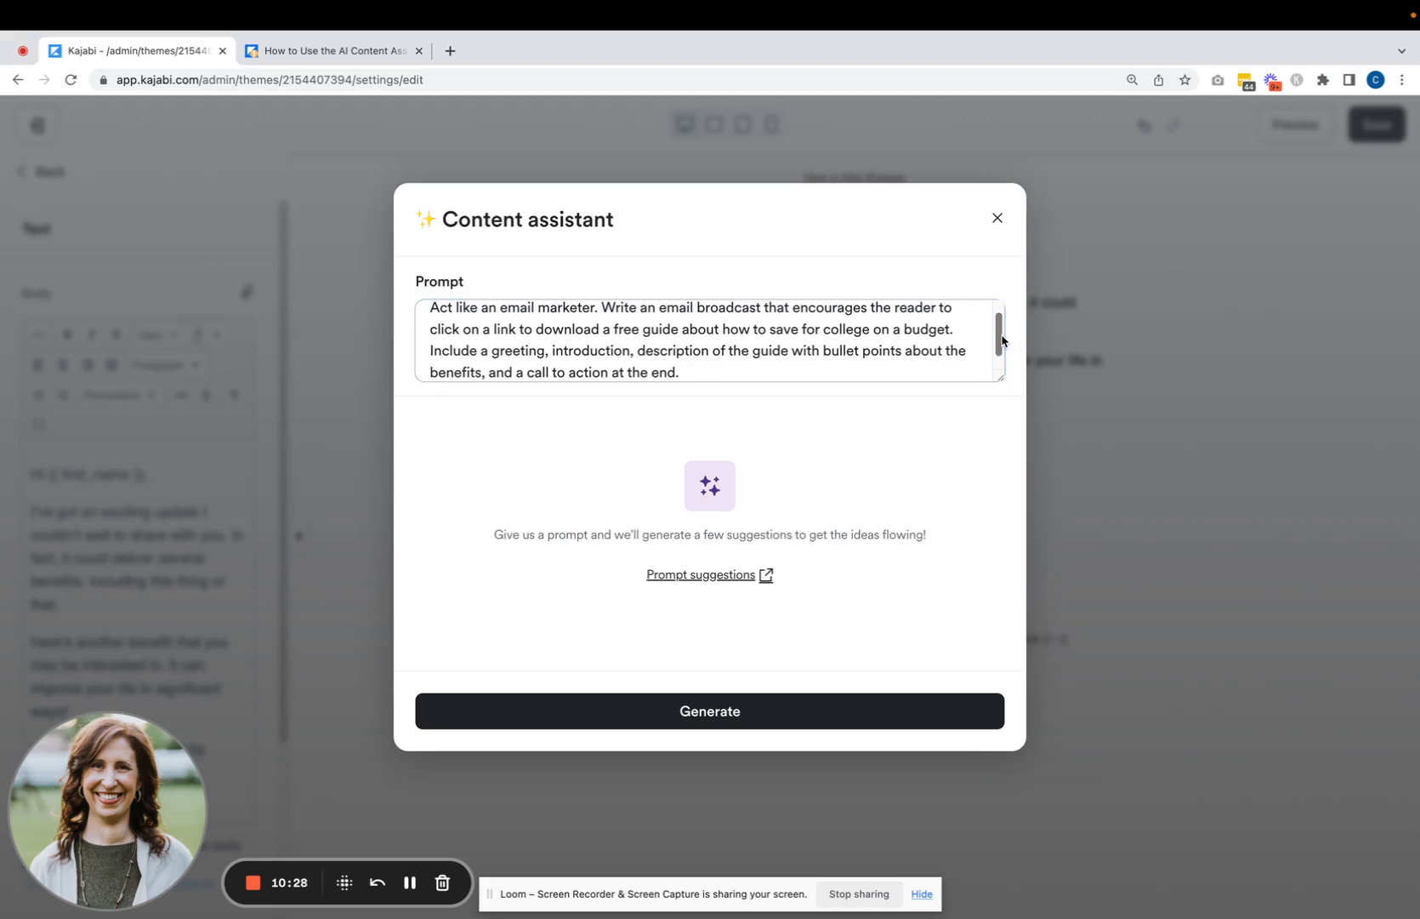
left_click(725, 711)
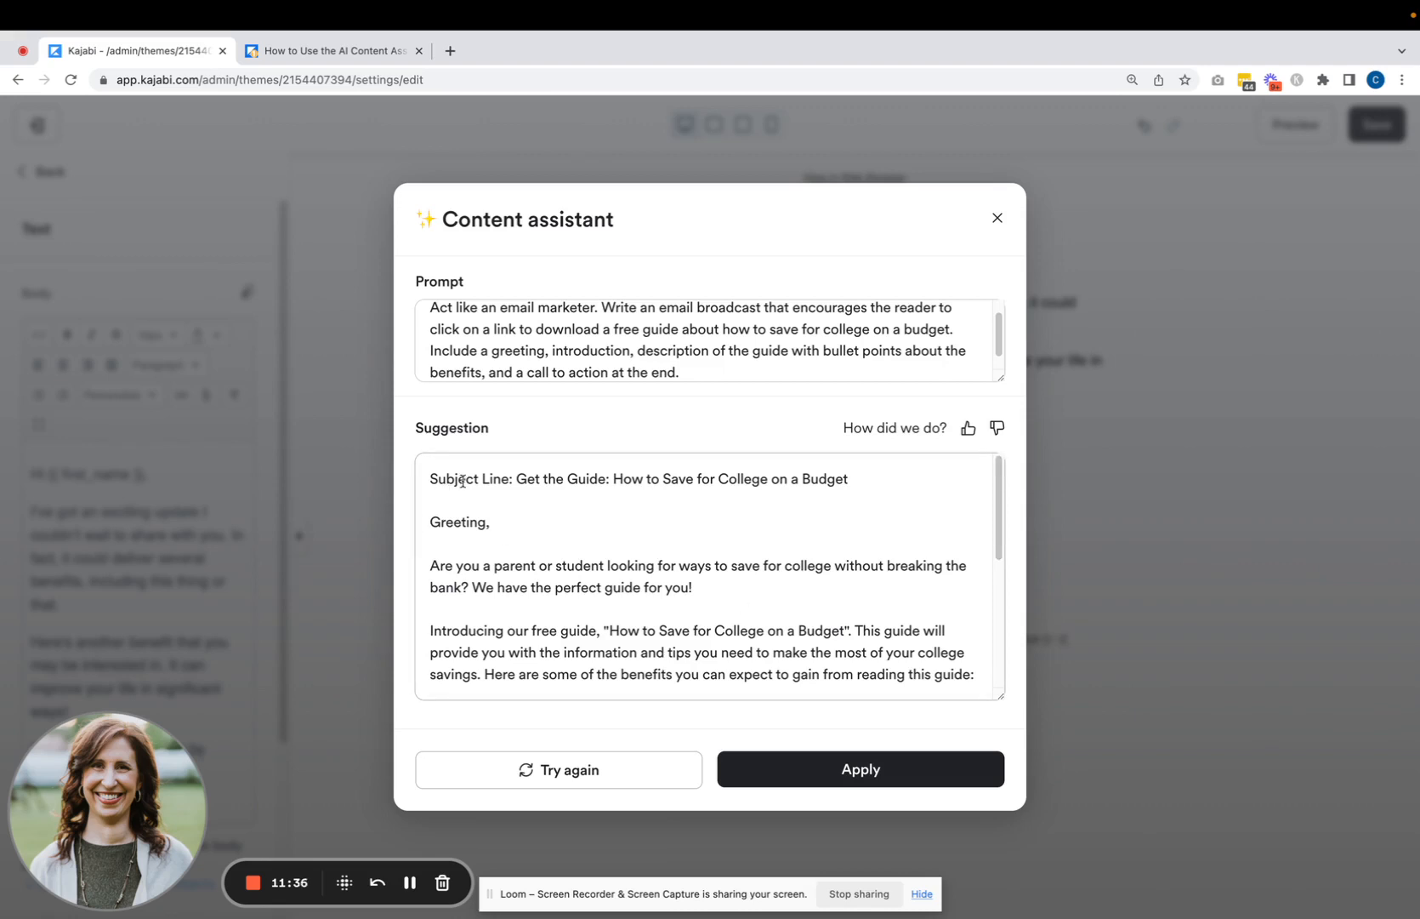
Step: Delete the subject line and the blank lines below it from the start of the suggested email
left_click_drag(864, 478, 431, 461)
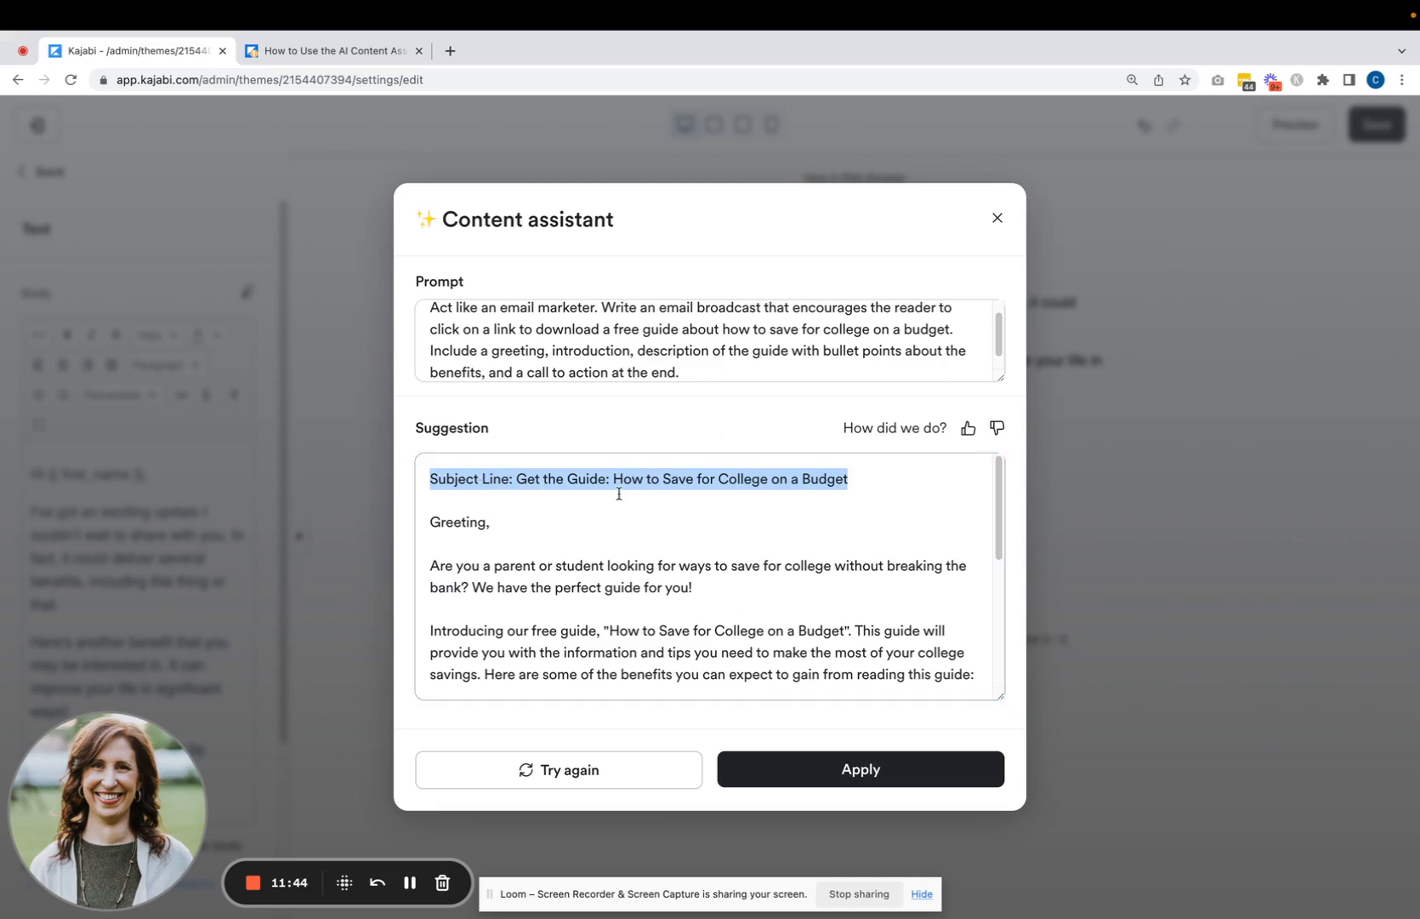
key("BackSpace")
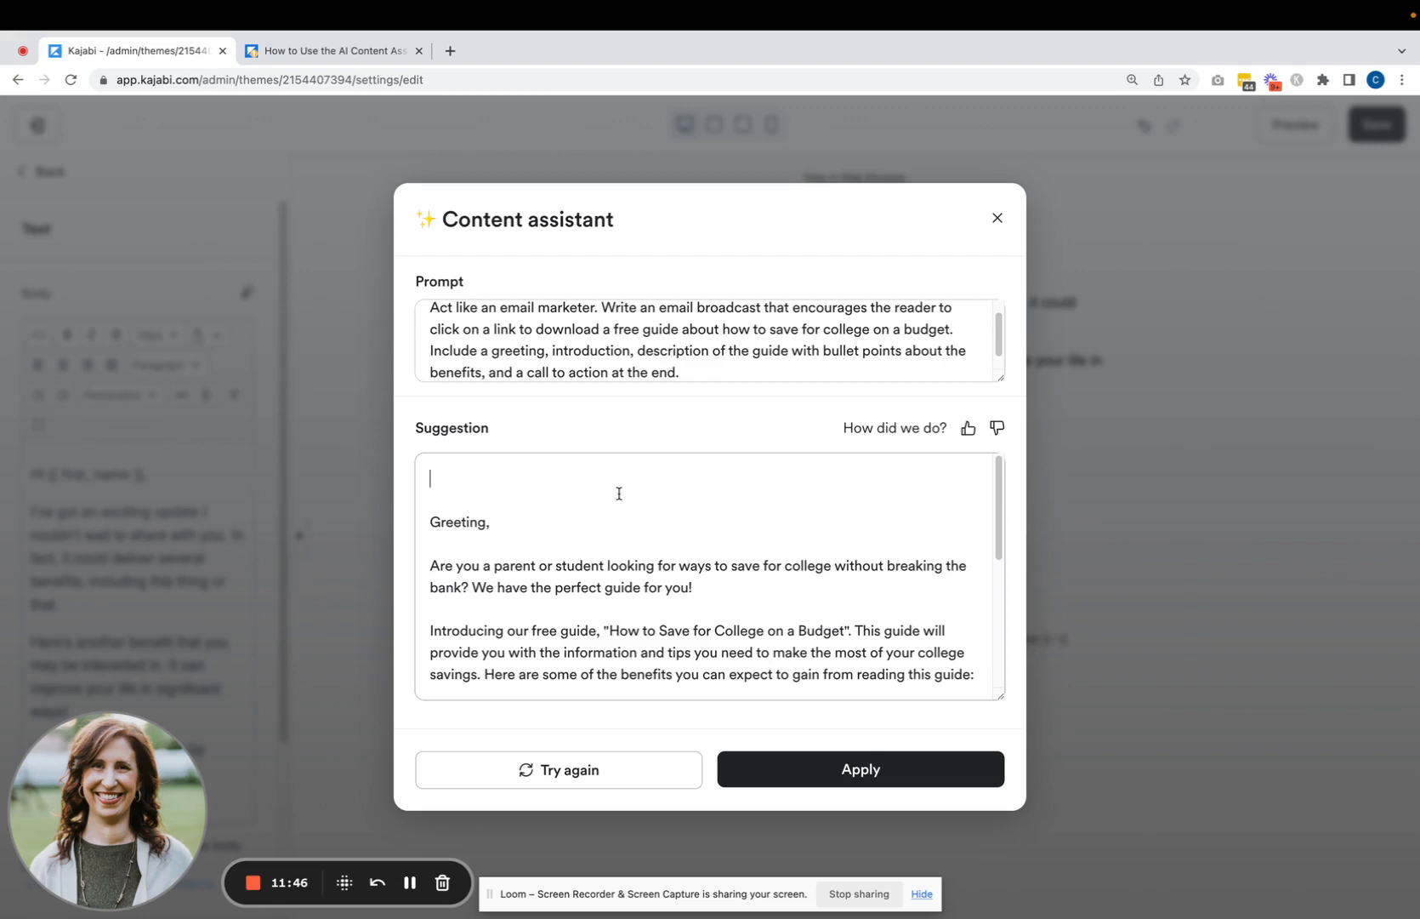
left_click(432, 522)
key("BackSpace")
key("BackSpace")
Step: Replace the "Greeting," placeholder in the suggested email with "Hi!"
left_click_drag(522, 474, 358, 482)
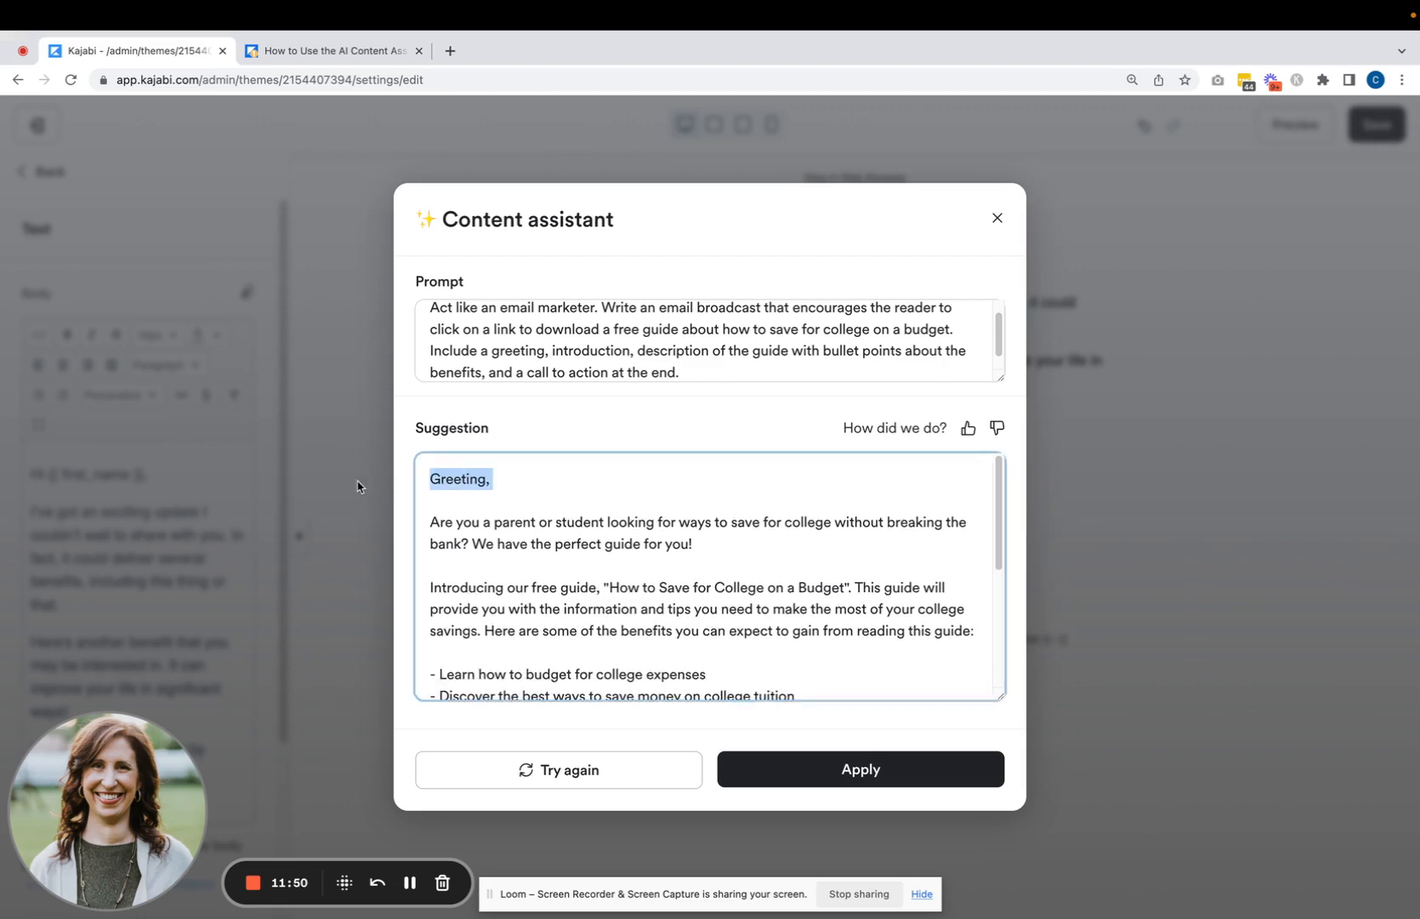
type("H")
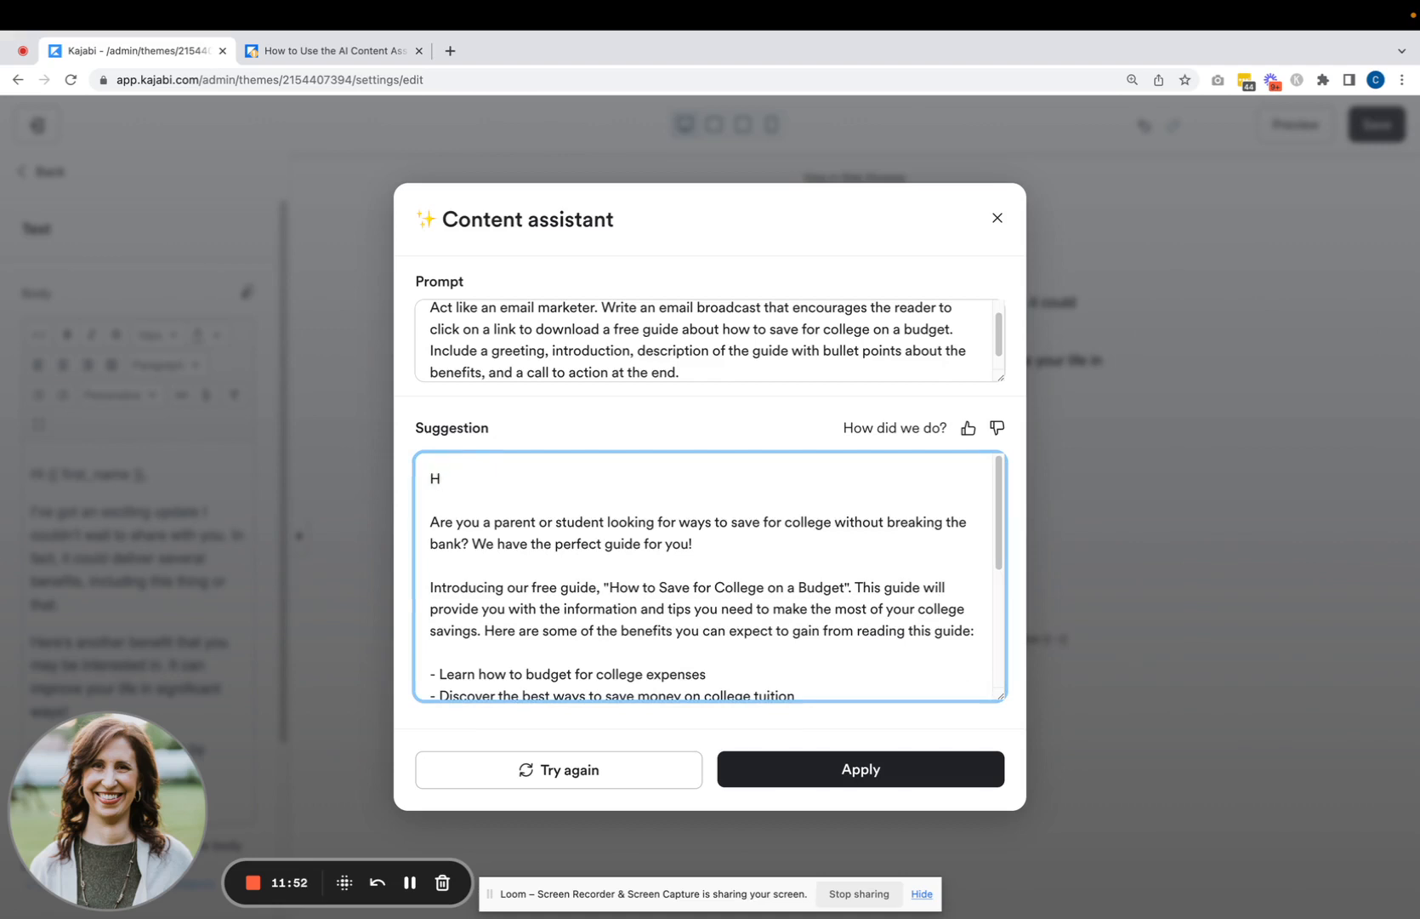
type("i!")
left_click(373, 575)
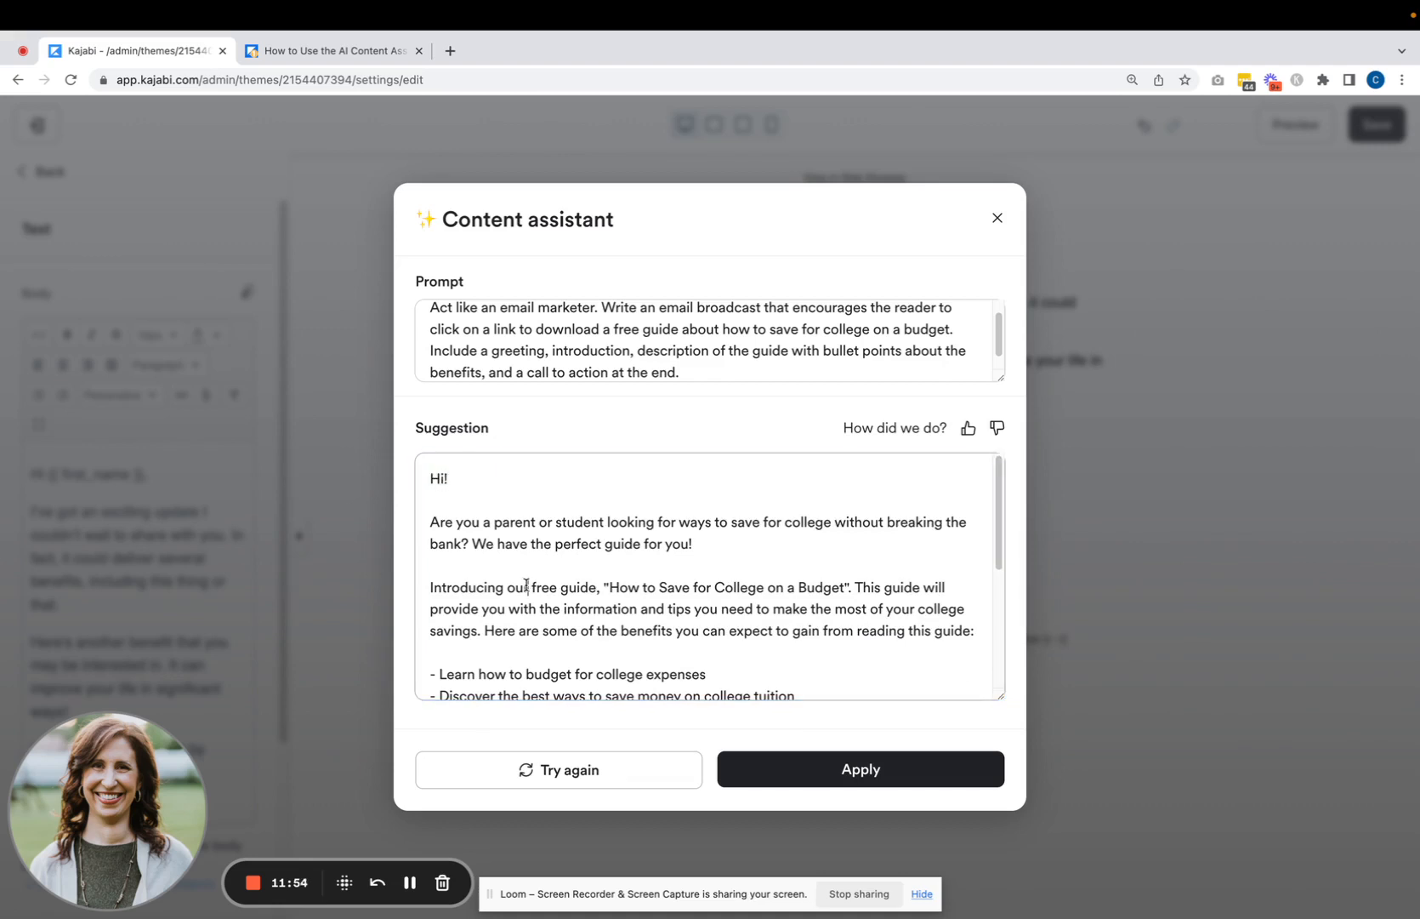
Step: Move the sentence "Here are some of the benefits you can expect to gain from reading this guide:" into its own paragraph
left_click(527, 586)
double_click(483, 543)
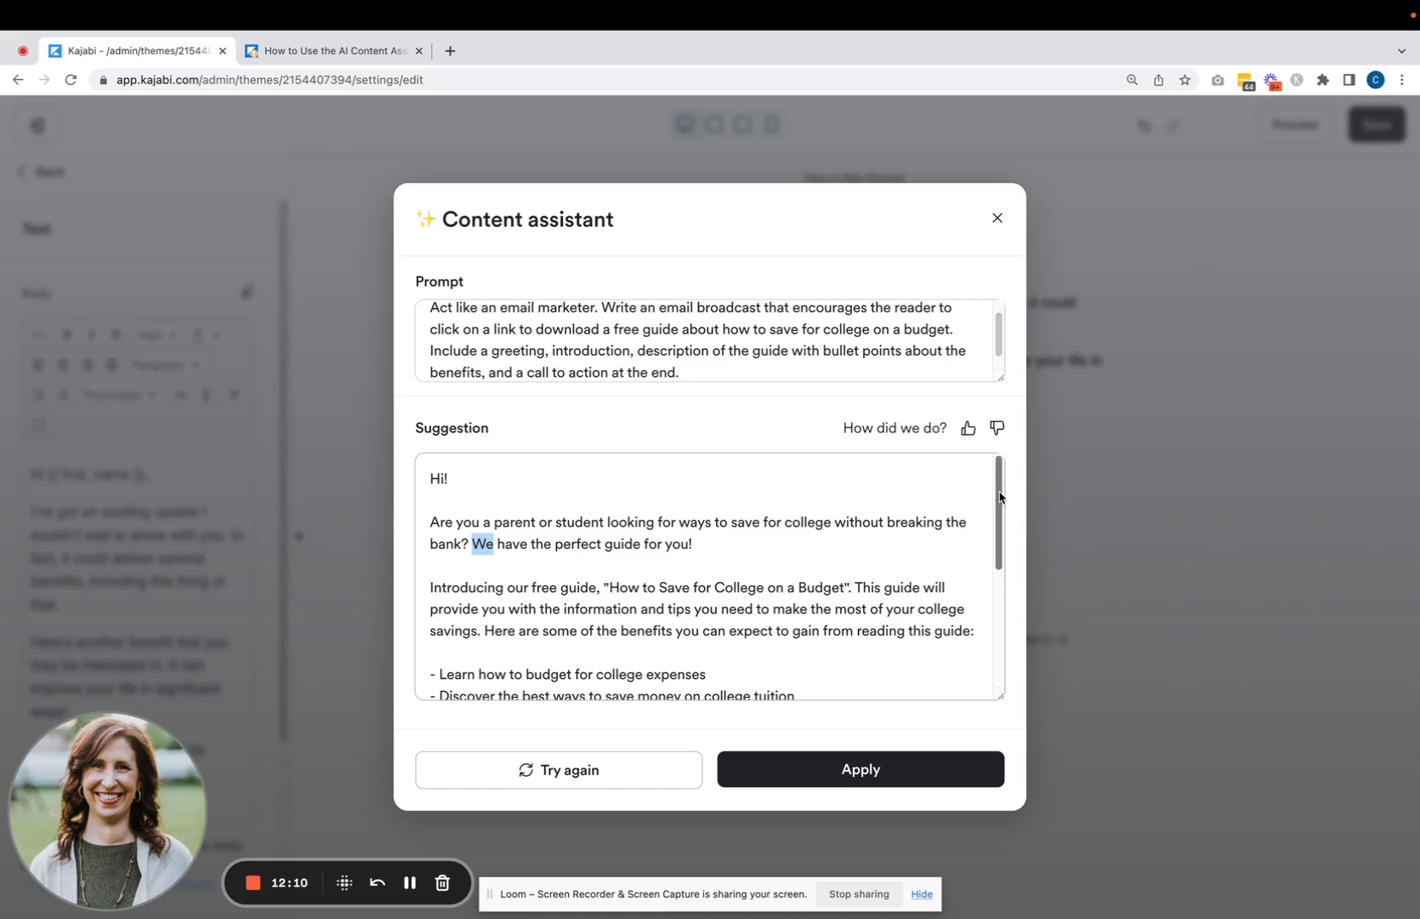
left_click_drag(999, 497, 991, 547)
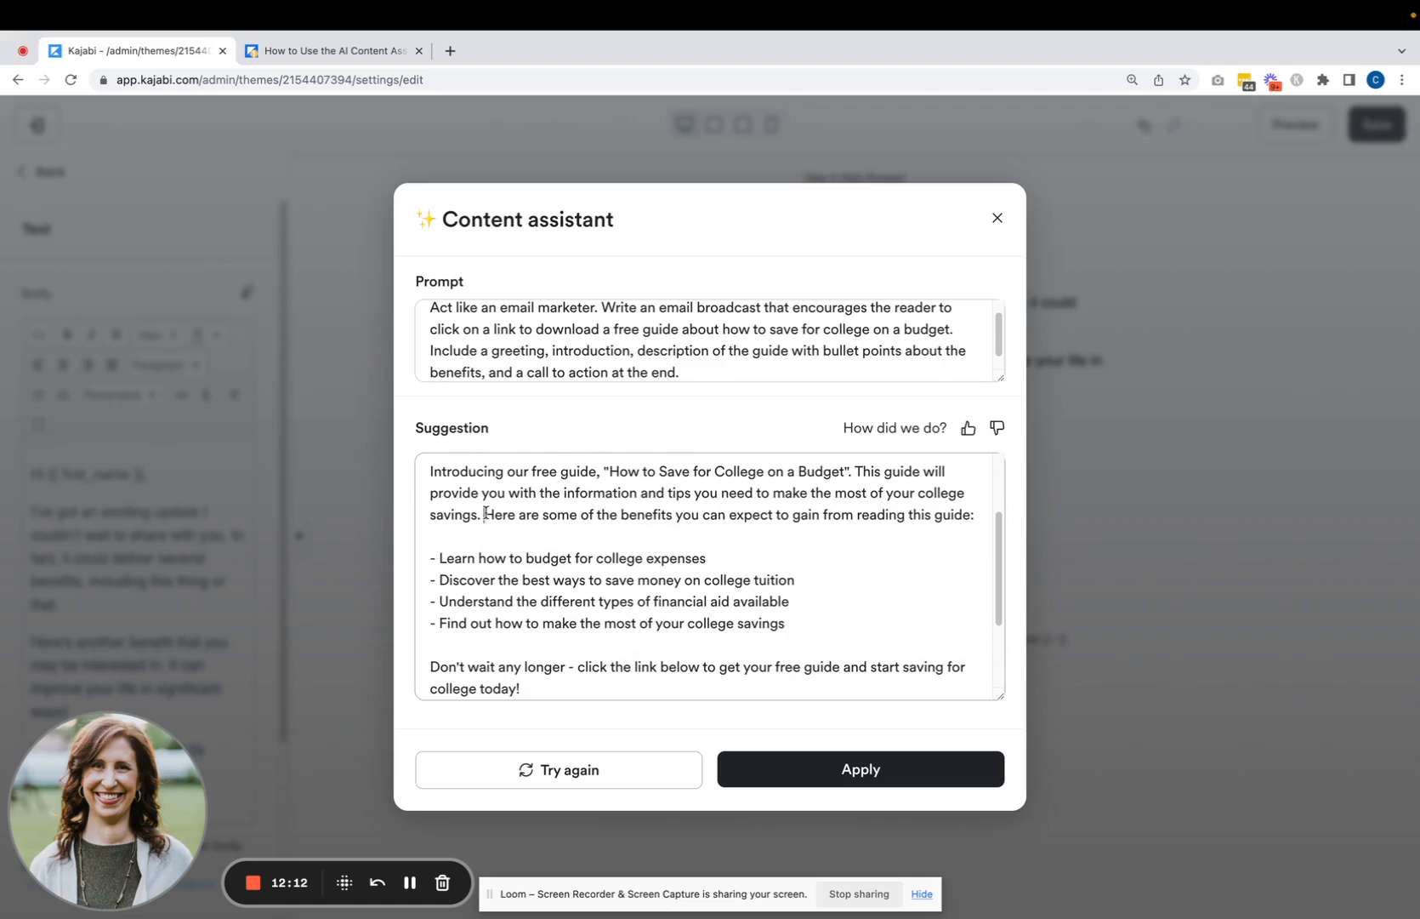
scroll(485, 513, "down", 2)
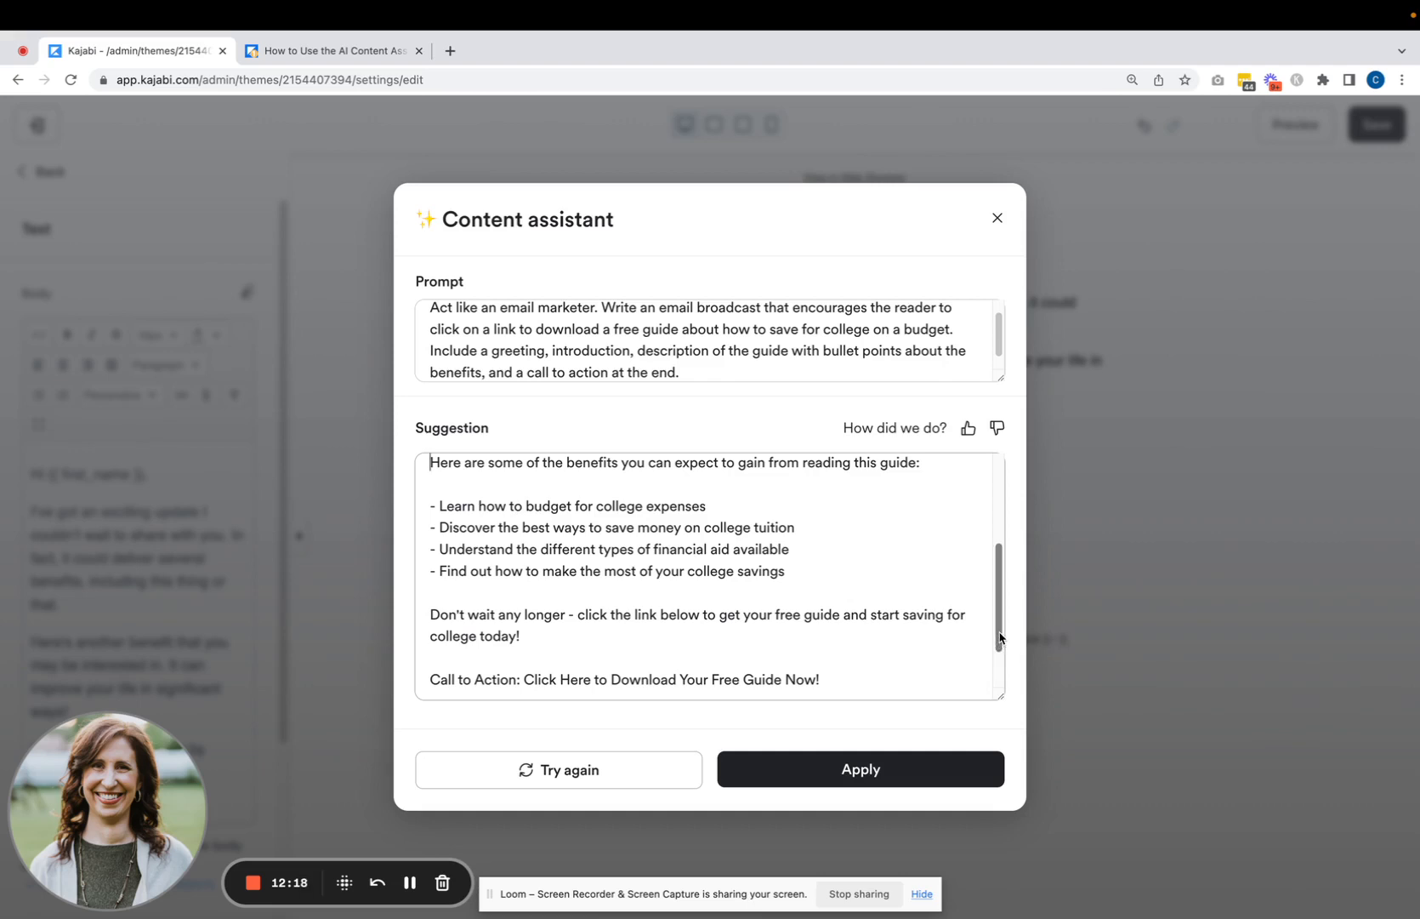
mouse_move(998, 640)
left_mouse_down()
mouse_move(998, 593)
mouse_move(998, 613)
left_mouse_up()
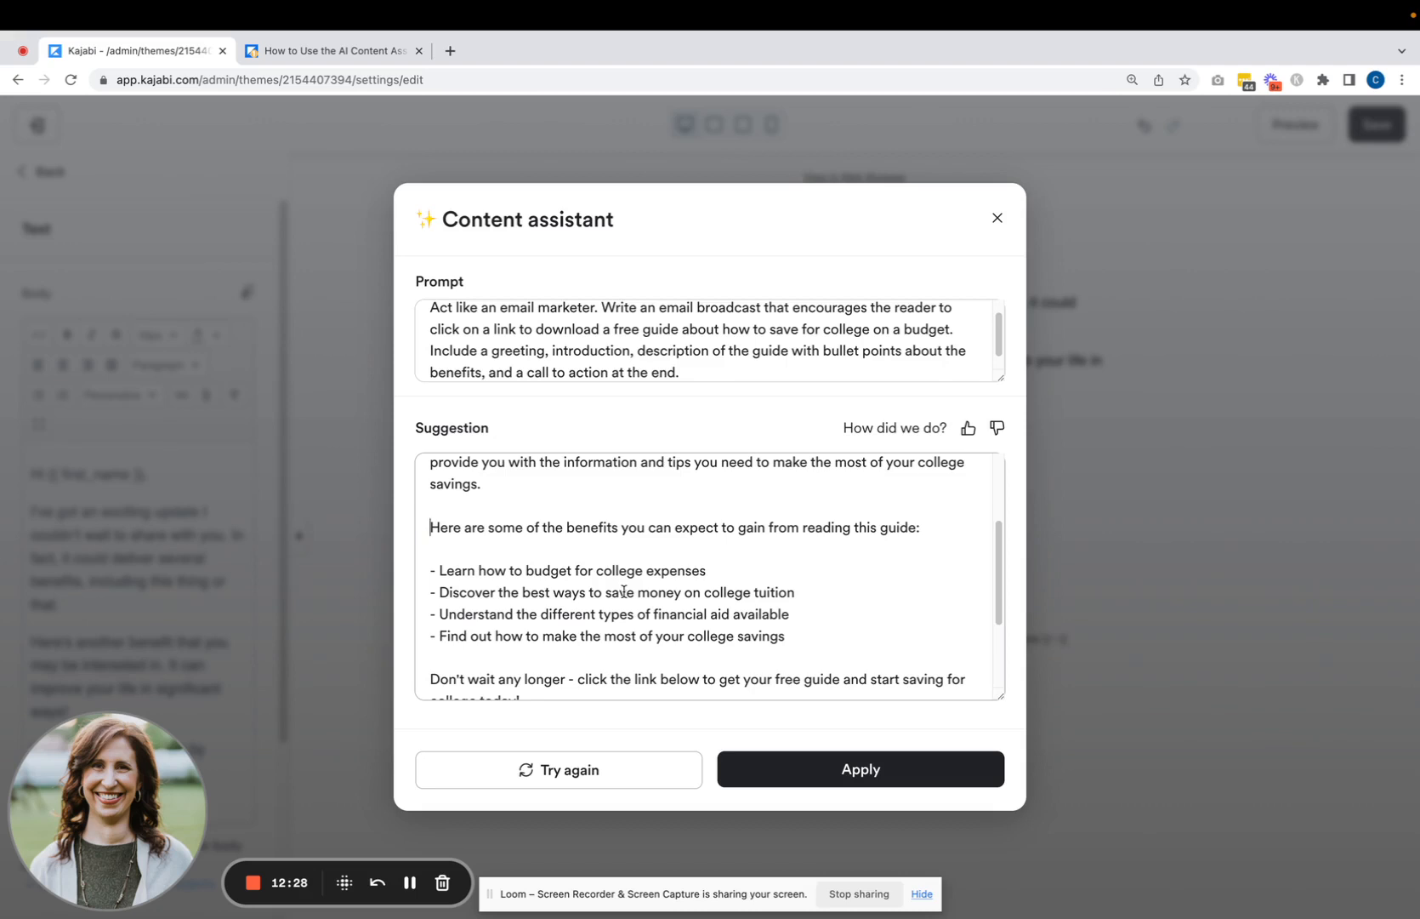
left_click_drag(784, 637, 428, 570)
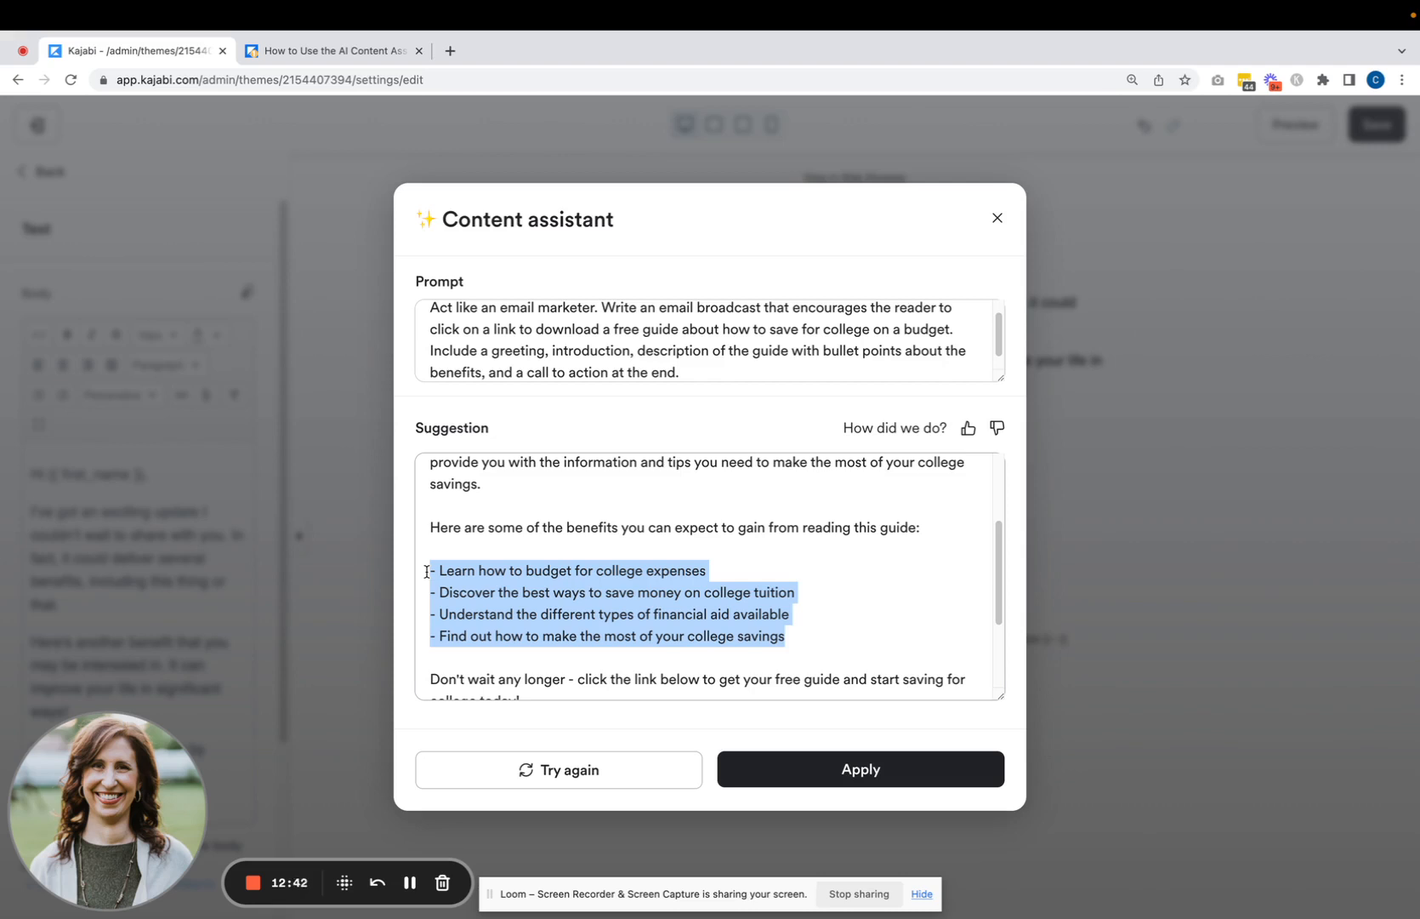
left_click(588, 616)
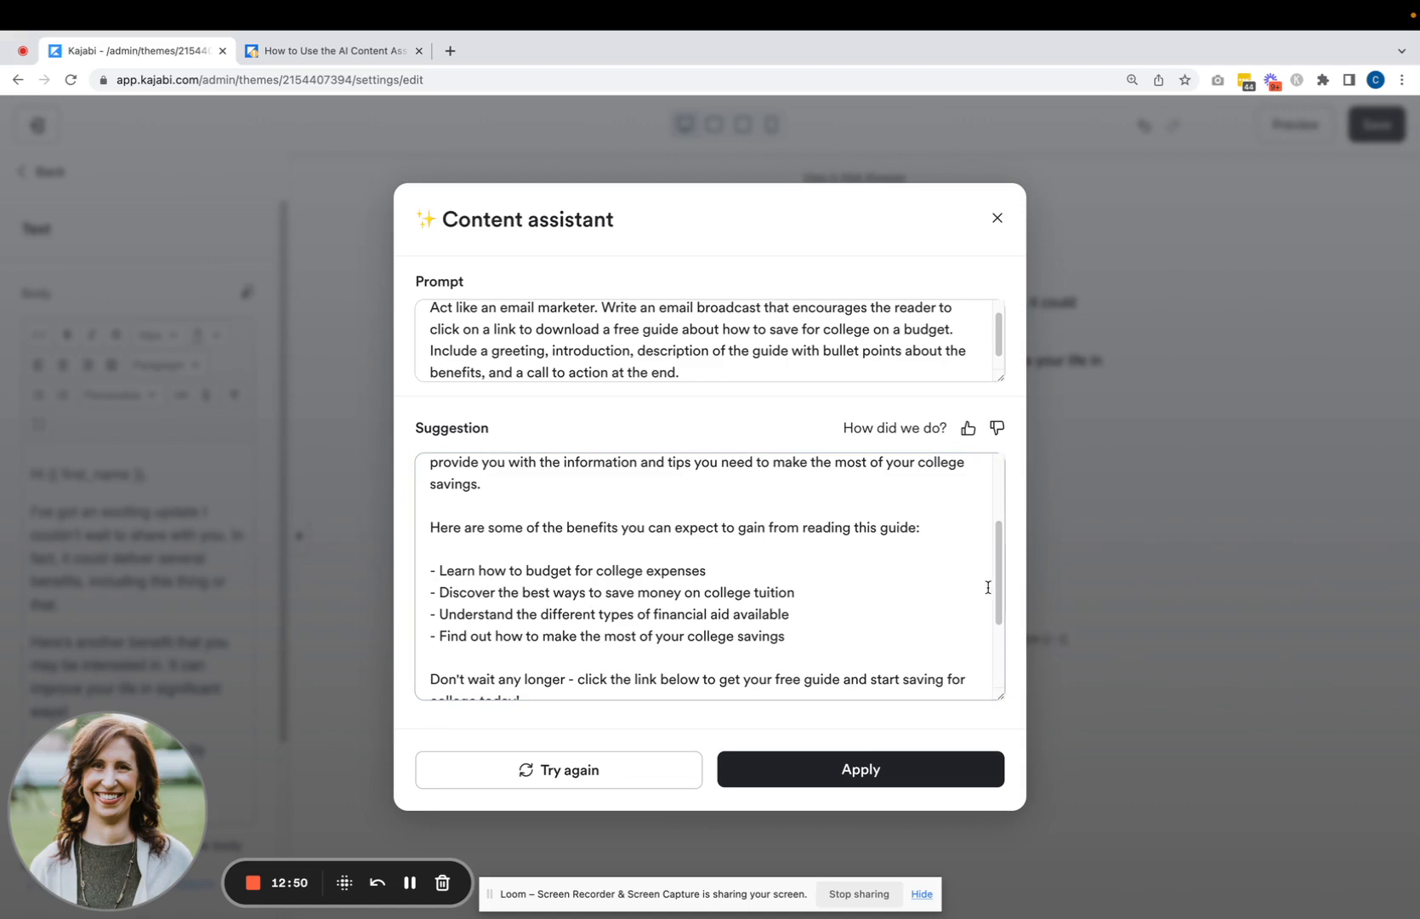
Step: Remove the "Call to Action:" label in front of "Click Here to Download Your Free Guide Now!" in the suggestion
scroll(988, 586, "down", 3)
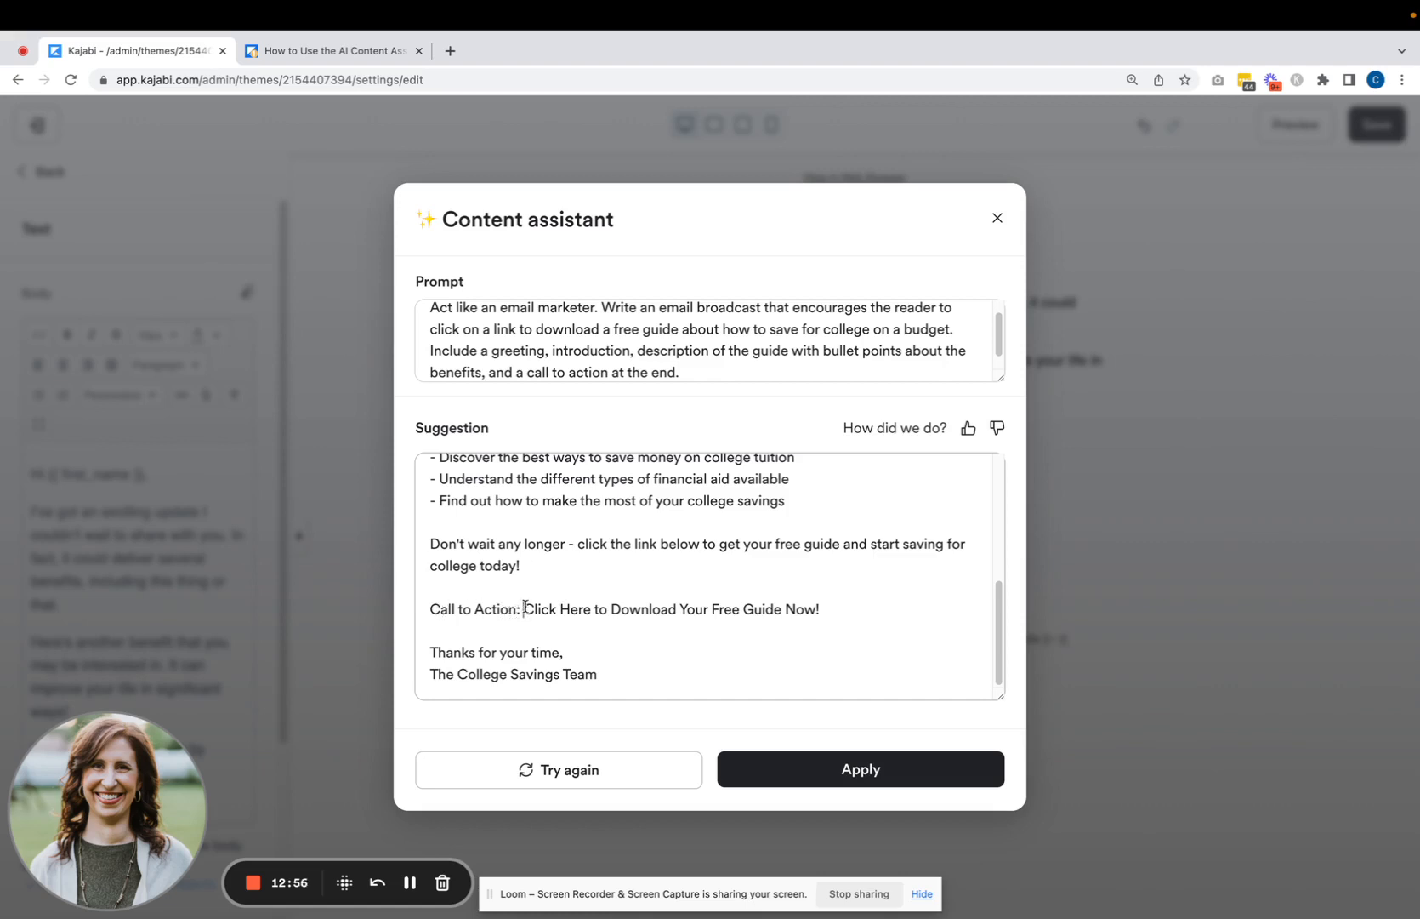
left_click_drag(525, 607, 394, 611)
key("BackSpace")
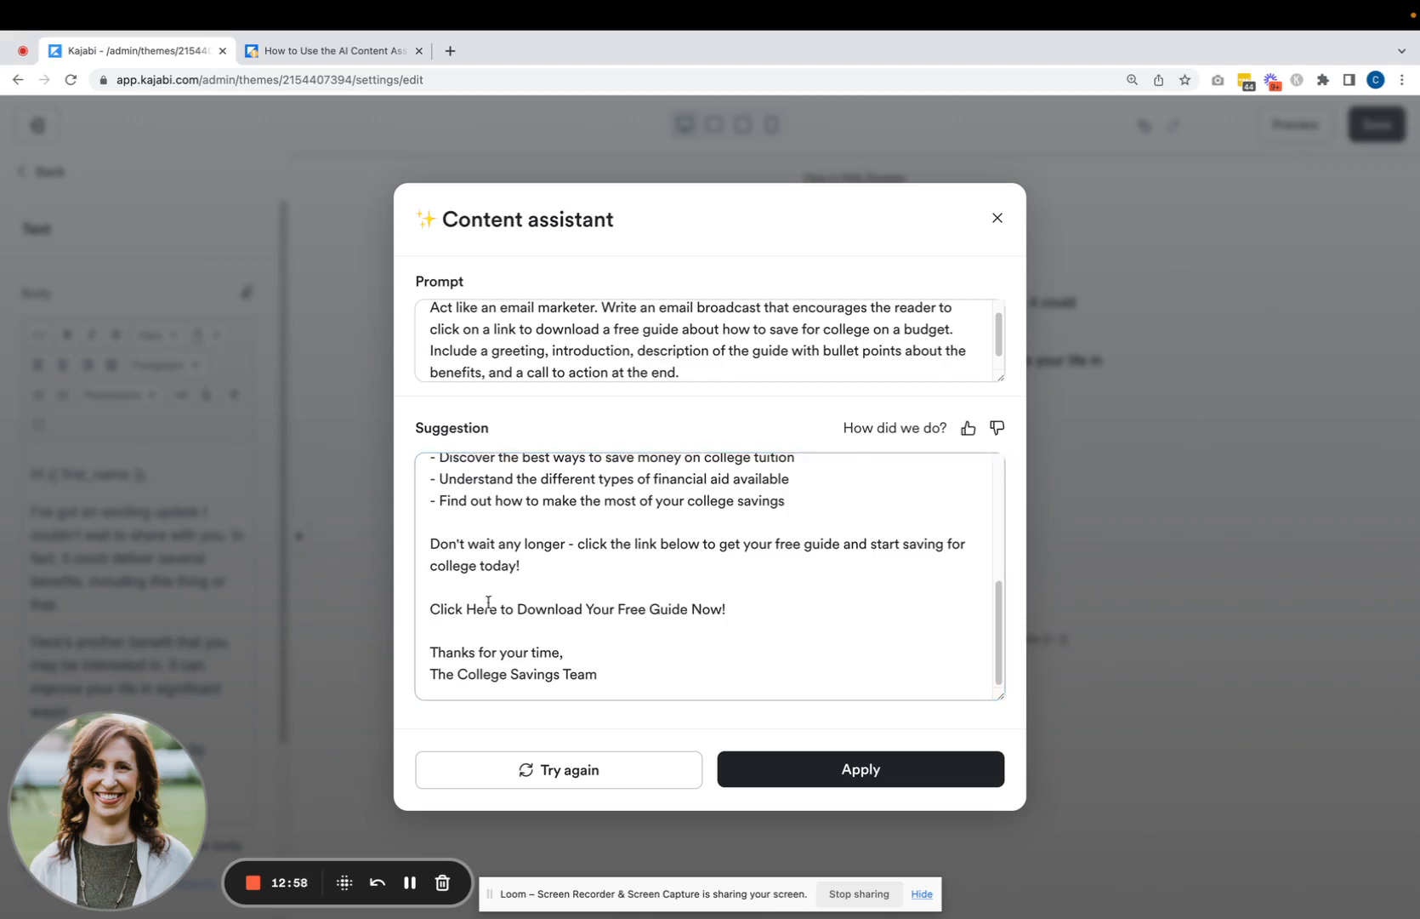
left_click_drag(739, 614, 418, 597)
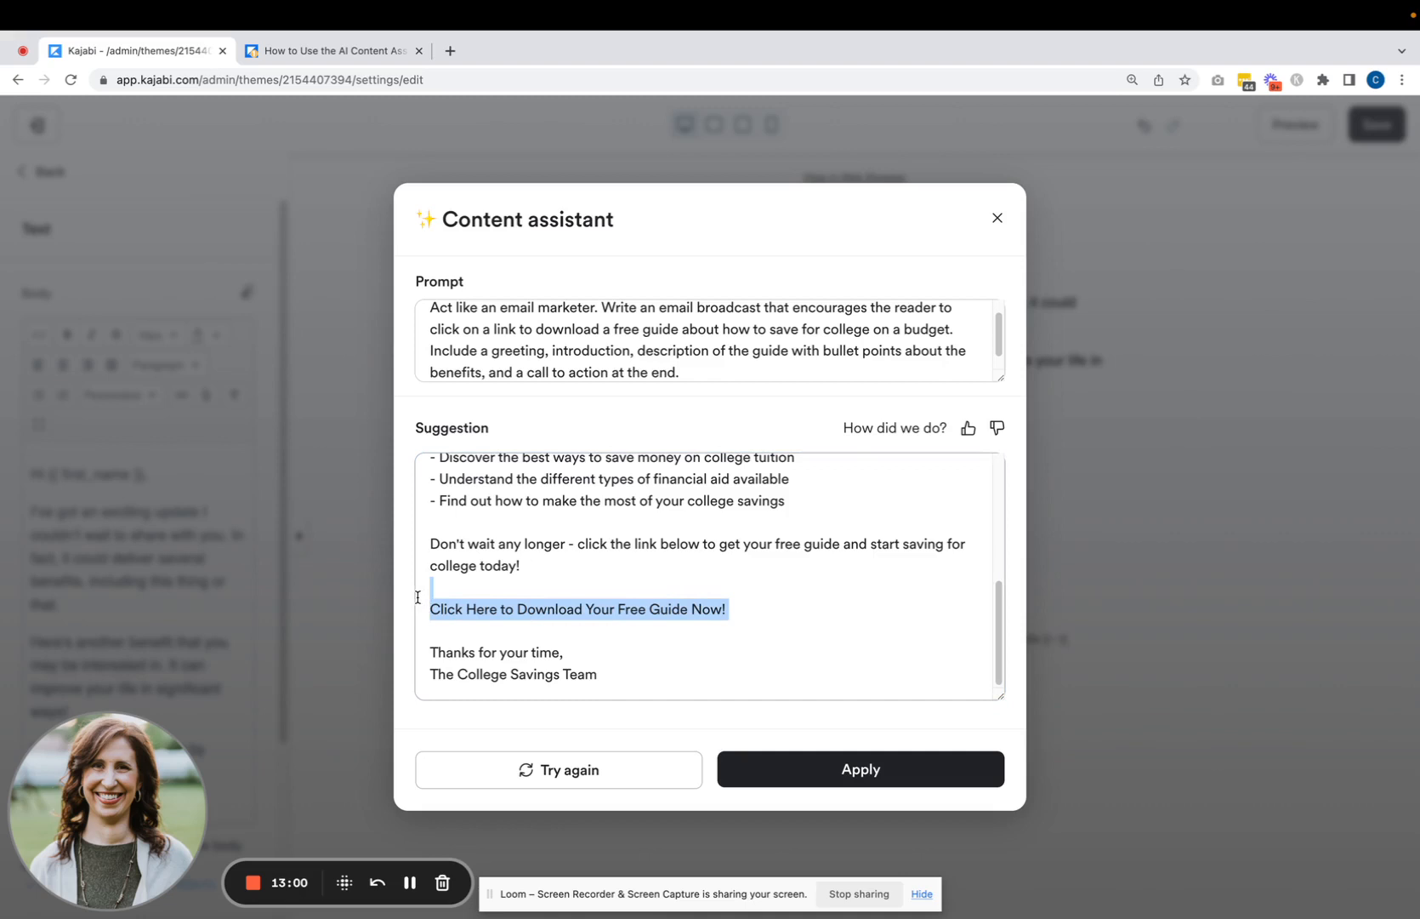
left_click(737, 654)
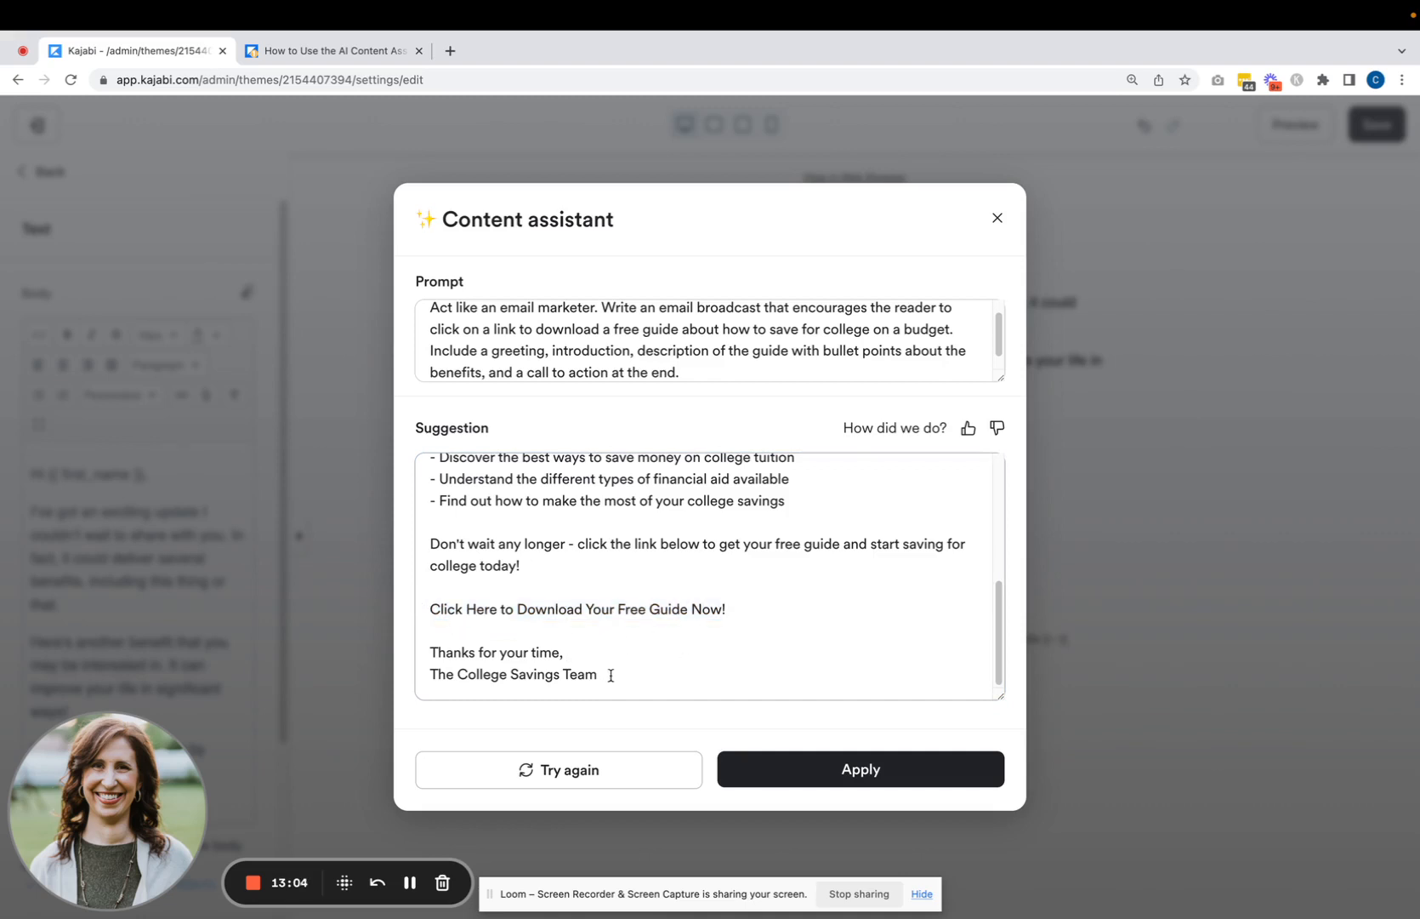
Step: Replace the sign-off with "Before you go, hit reply and let me know what's your biggest struggle when it comes to saving for college?" and apply the suggestion
left_click_drag(610, 674, 426, 644)
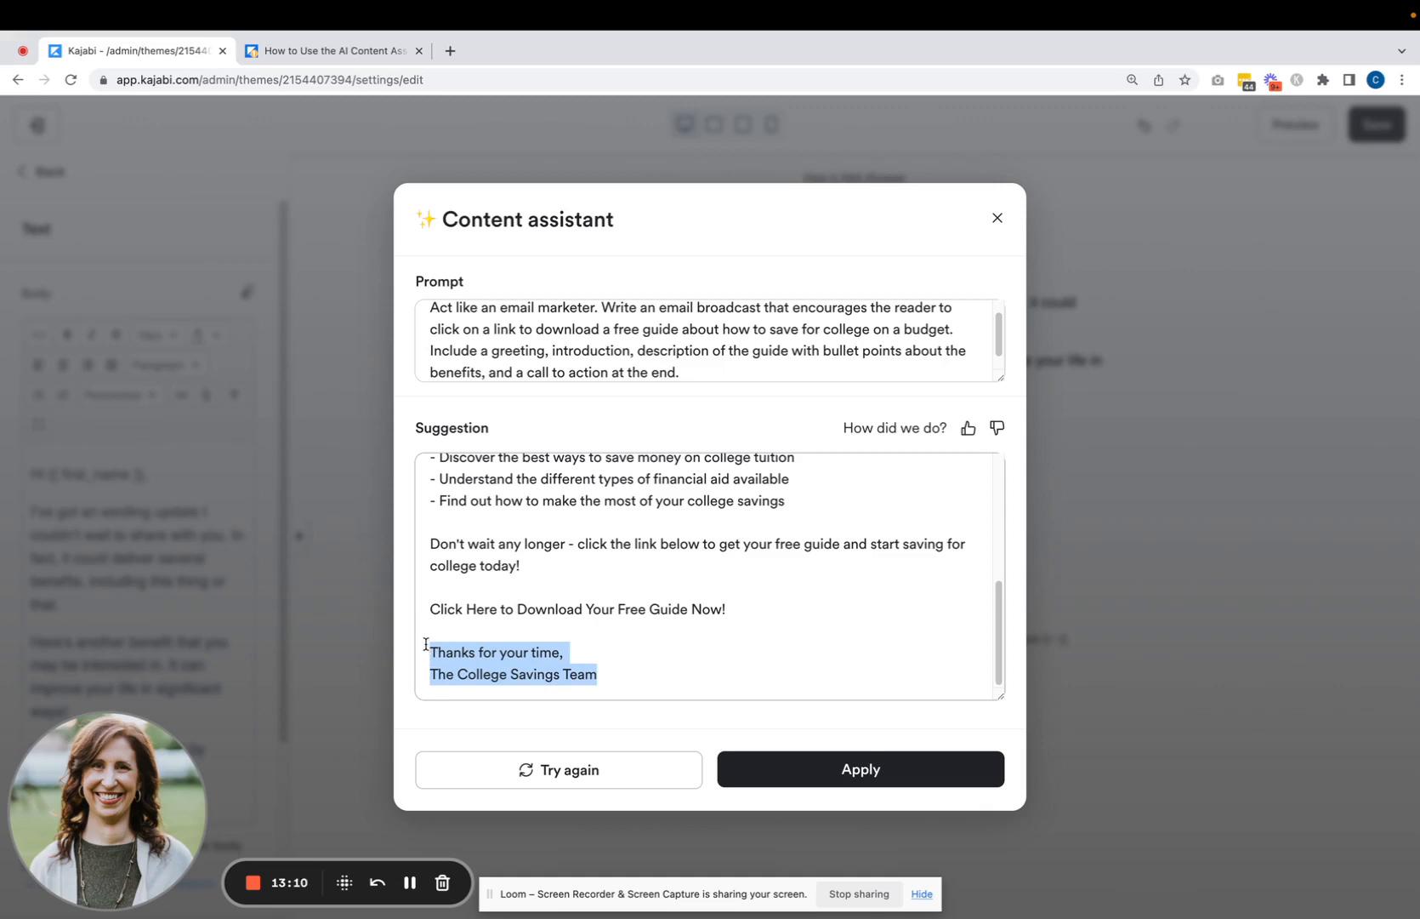
type("Before you go")
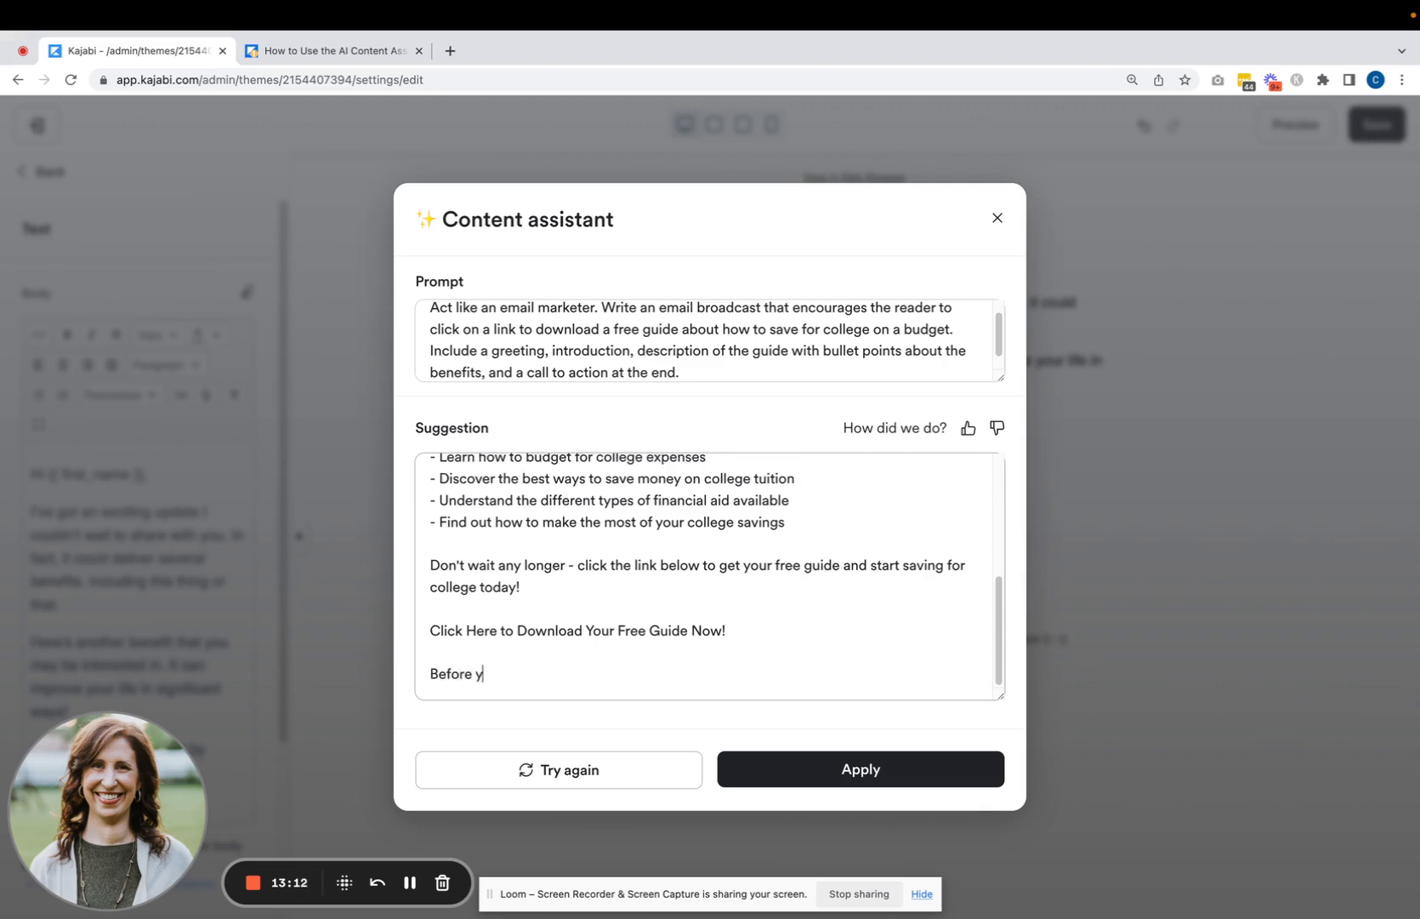
key("BackSpace")
key("BackSpace")
type("go, hit reply and let me know what")
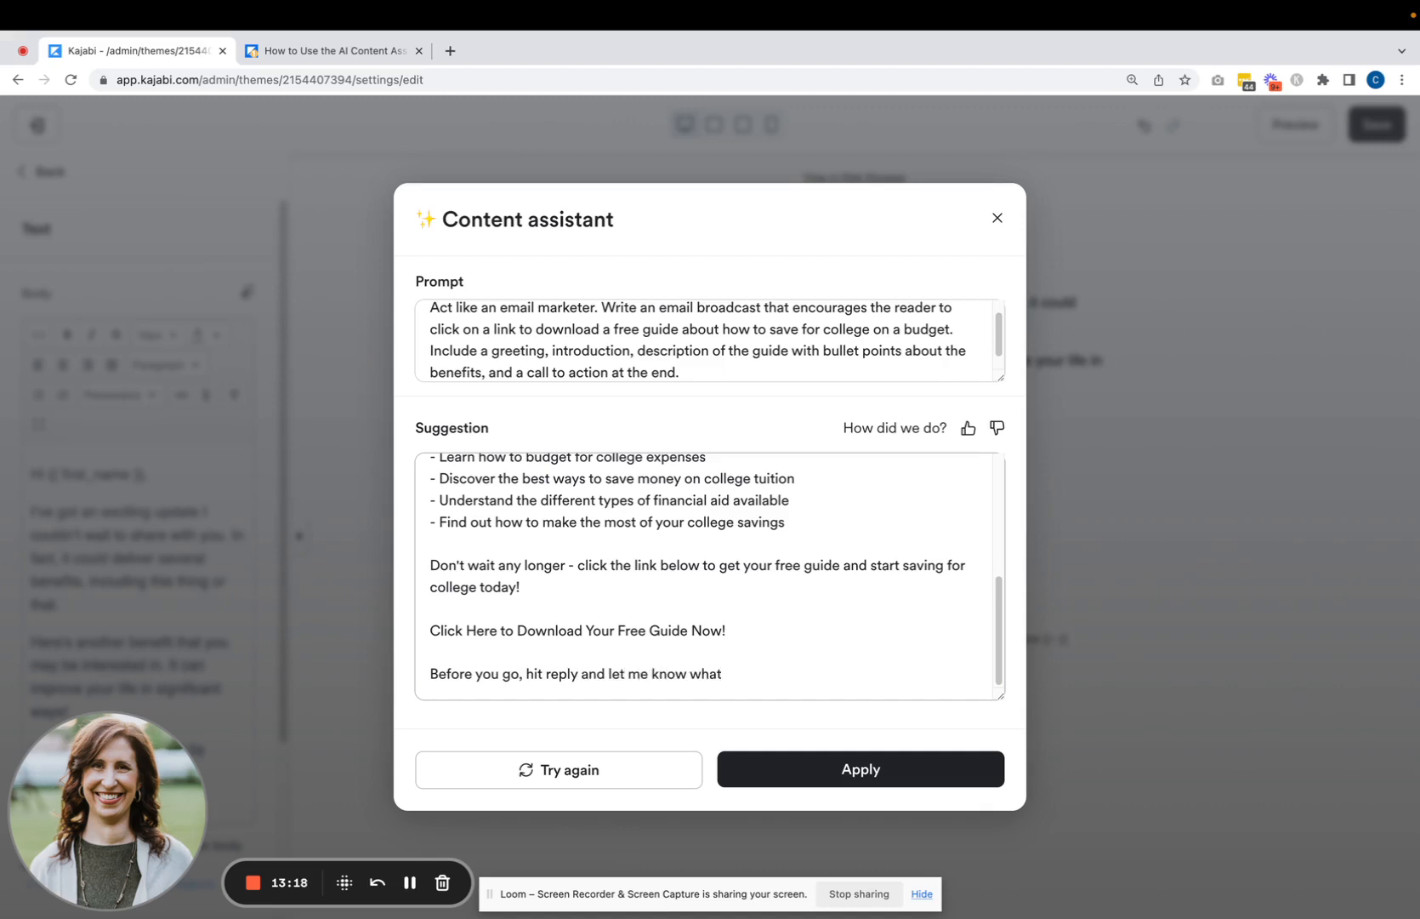
type("'s you ne")
key("BackSpace")
key("BackSpace")
key("BackSpace")
type("r biggest struggle when it")
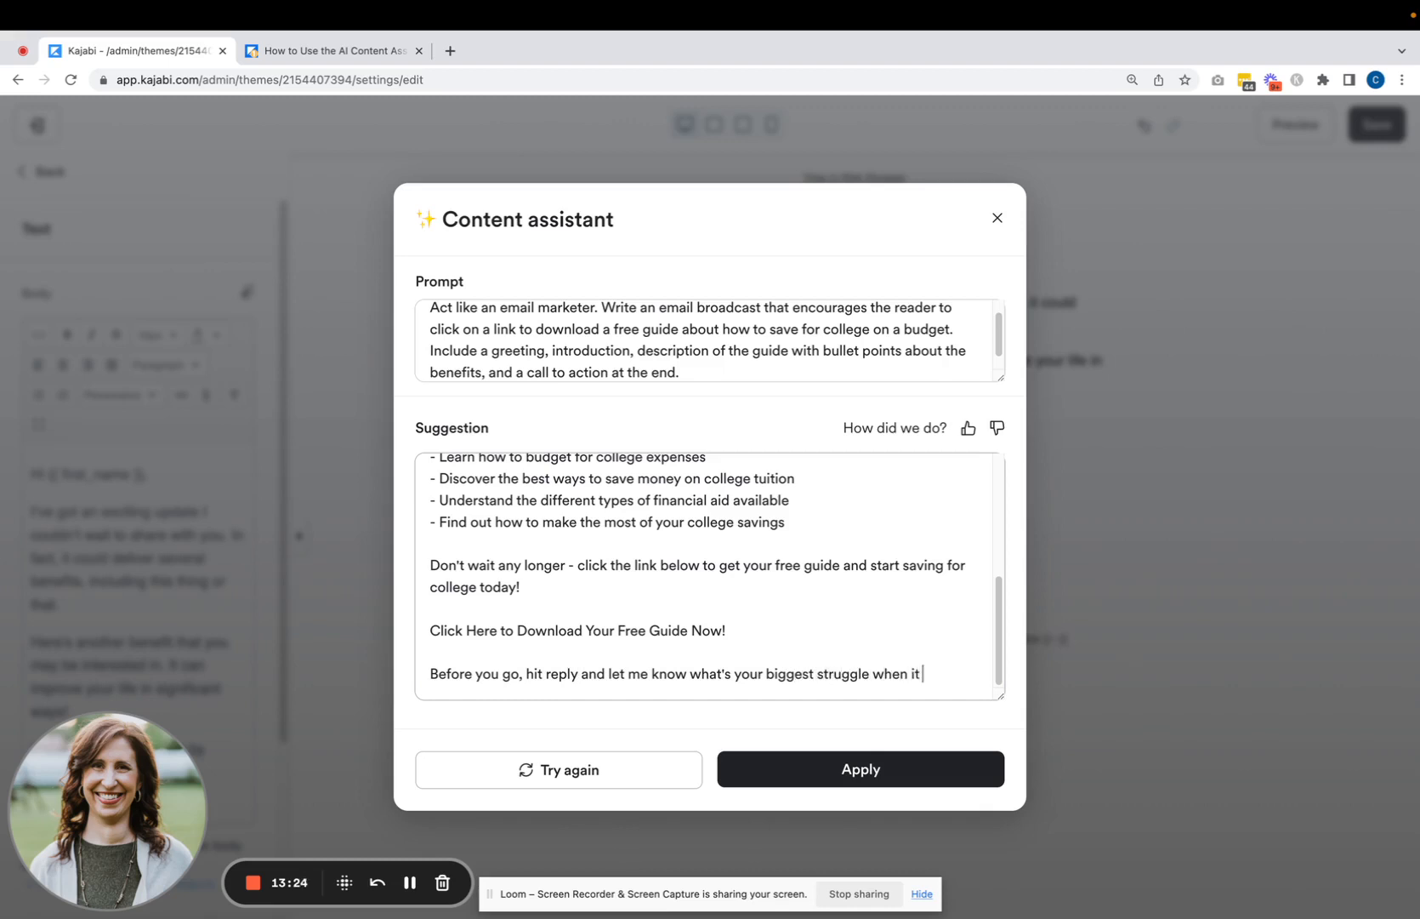
type(" comes to saving fo")
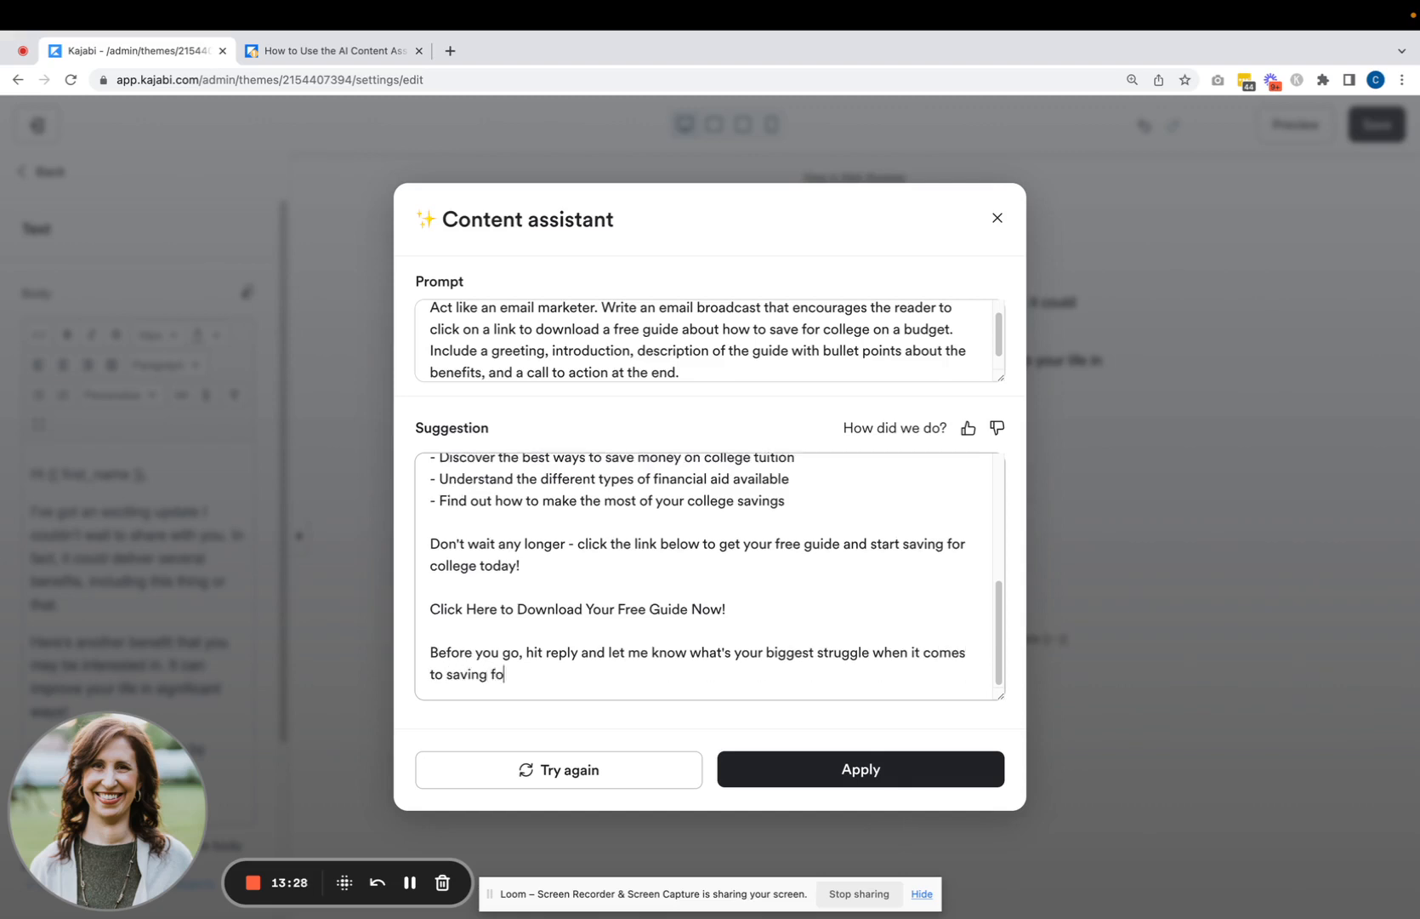
type("r college?")
left_click(829, 776)
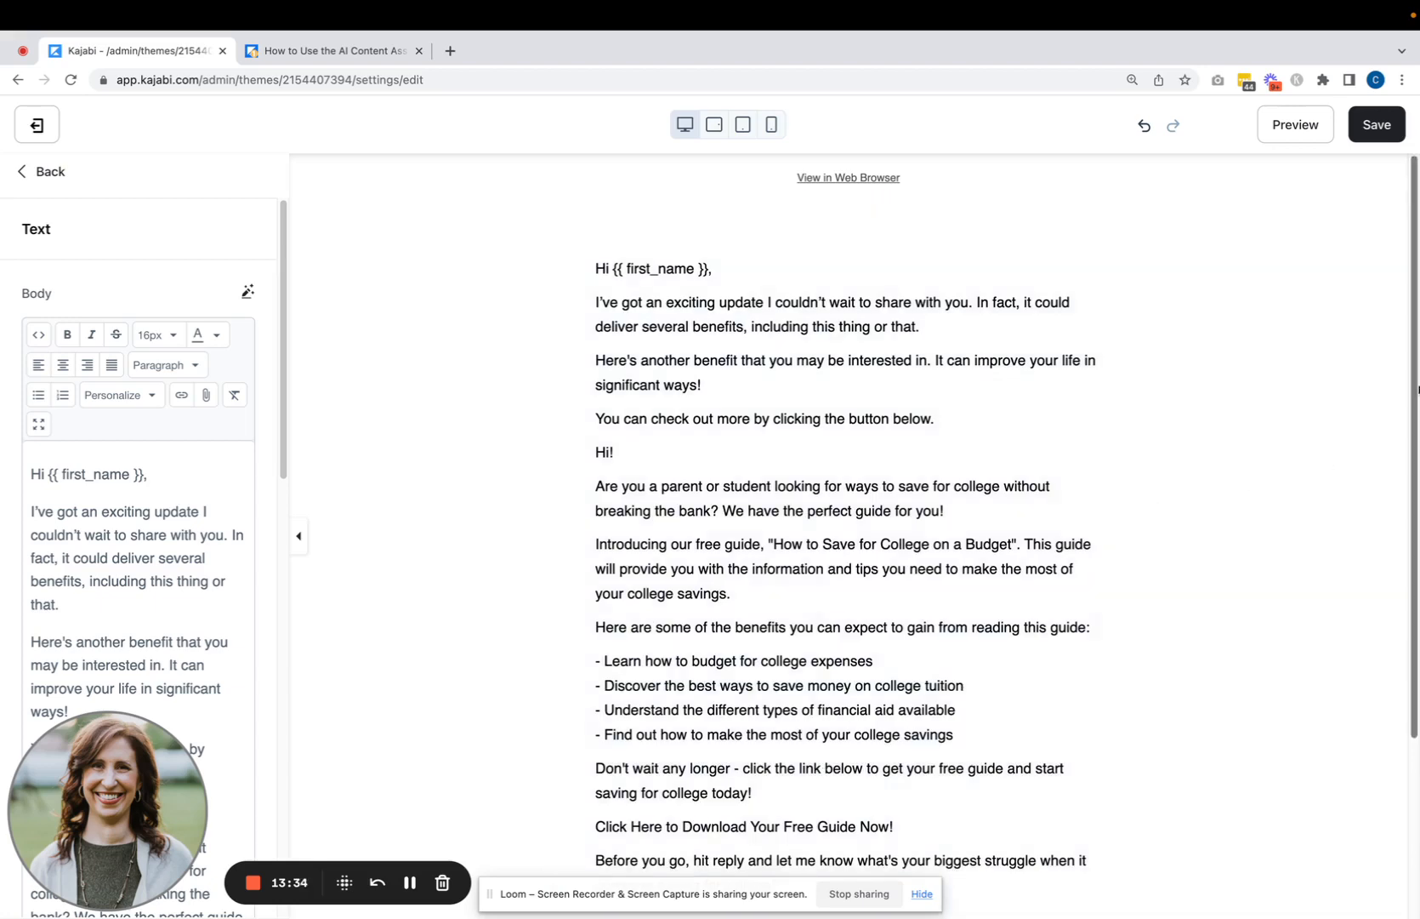
Step: Expand the body editor to full screen and delete the template's placeholder paragraphs and the extra "Hi!" below the personalized greeting
scroll(784, 375, "down", 3)
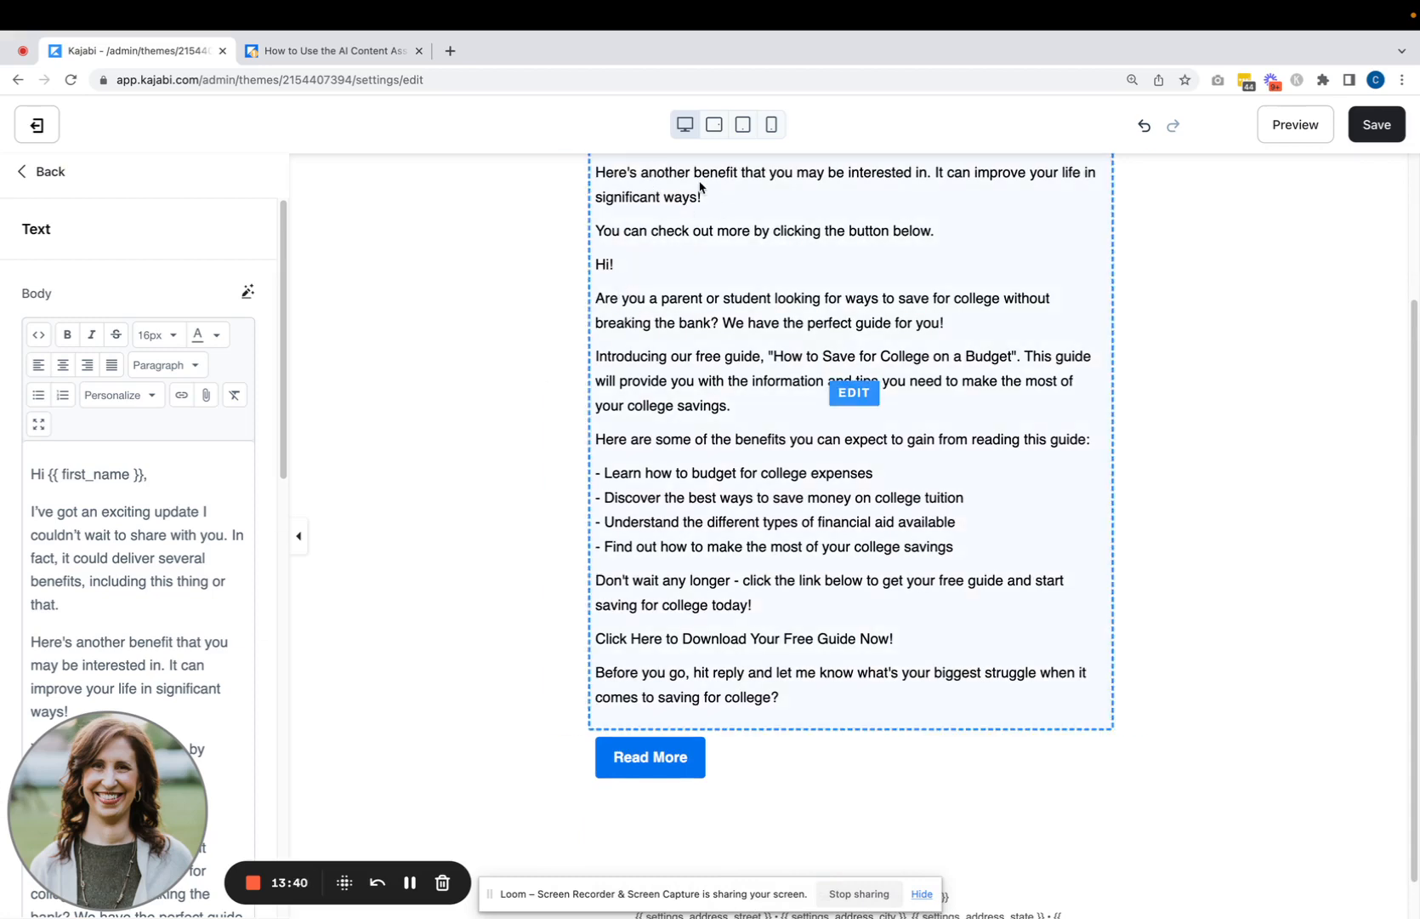
left_click(38, 423)
left_click_drag(507, 306, 179, 238)
left_click_drag(170, 354, 111, 225)
key("BackSpace")
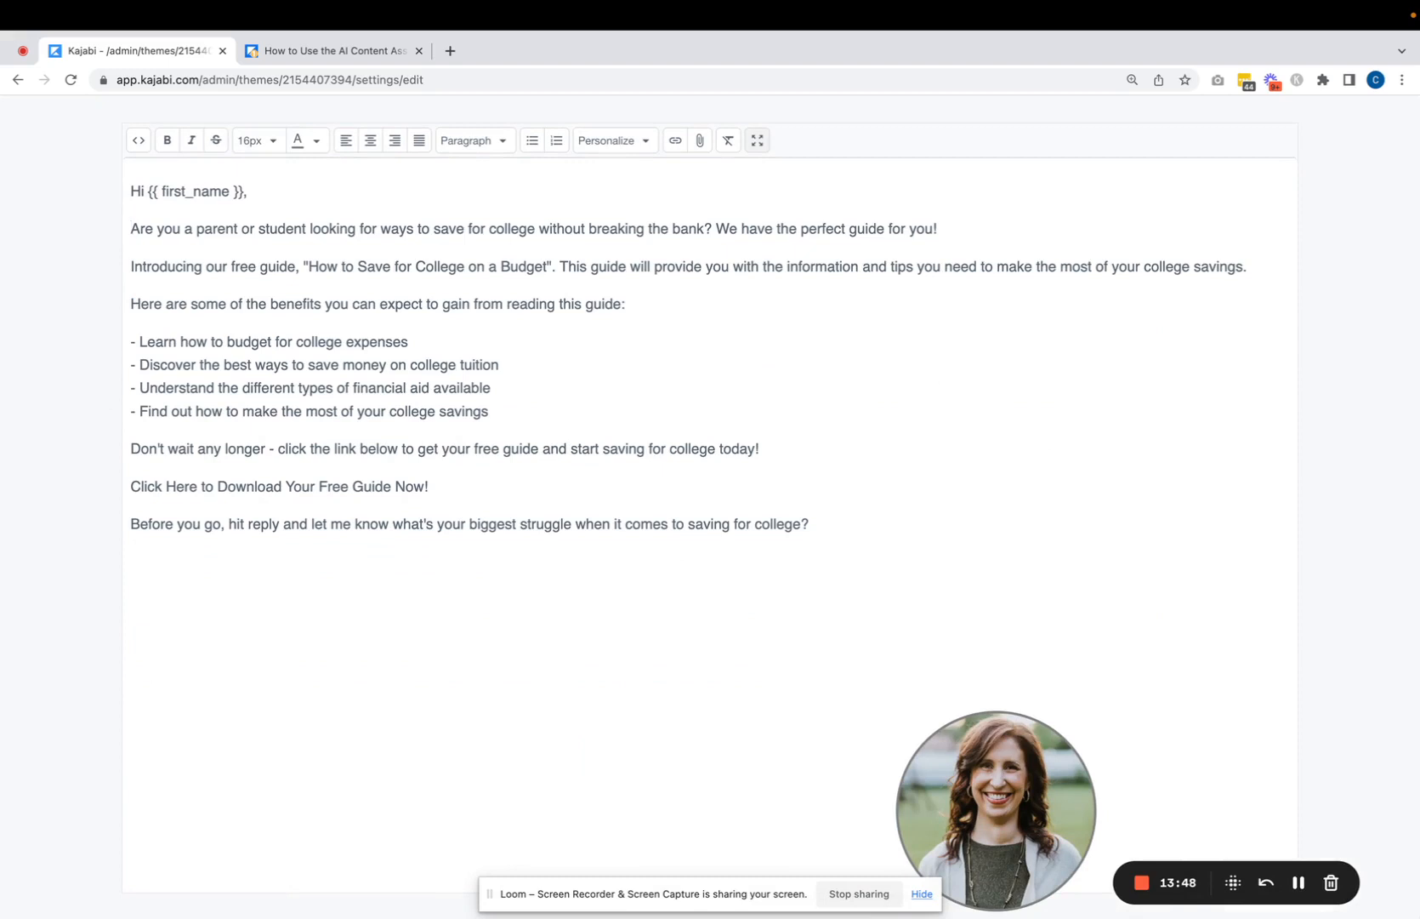
Step: Insert a blank line before each of the paragraphs starting "Introducing our free guide", "Here are some", "Don't wait any longer" and "Before you go"
key("Return")
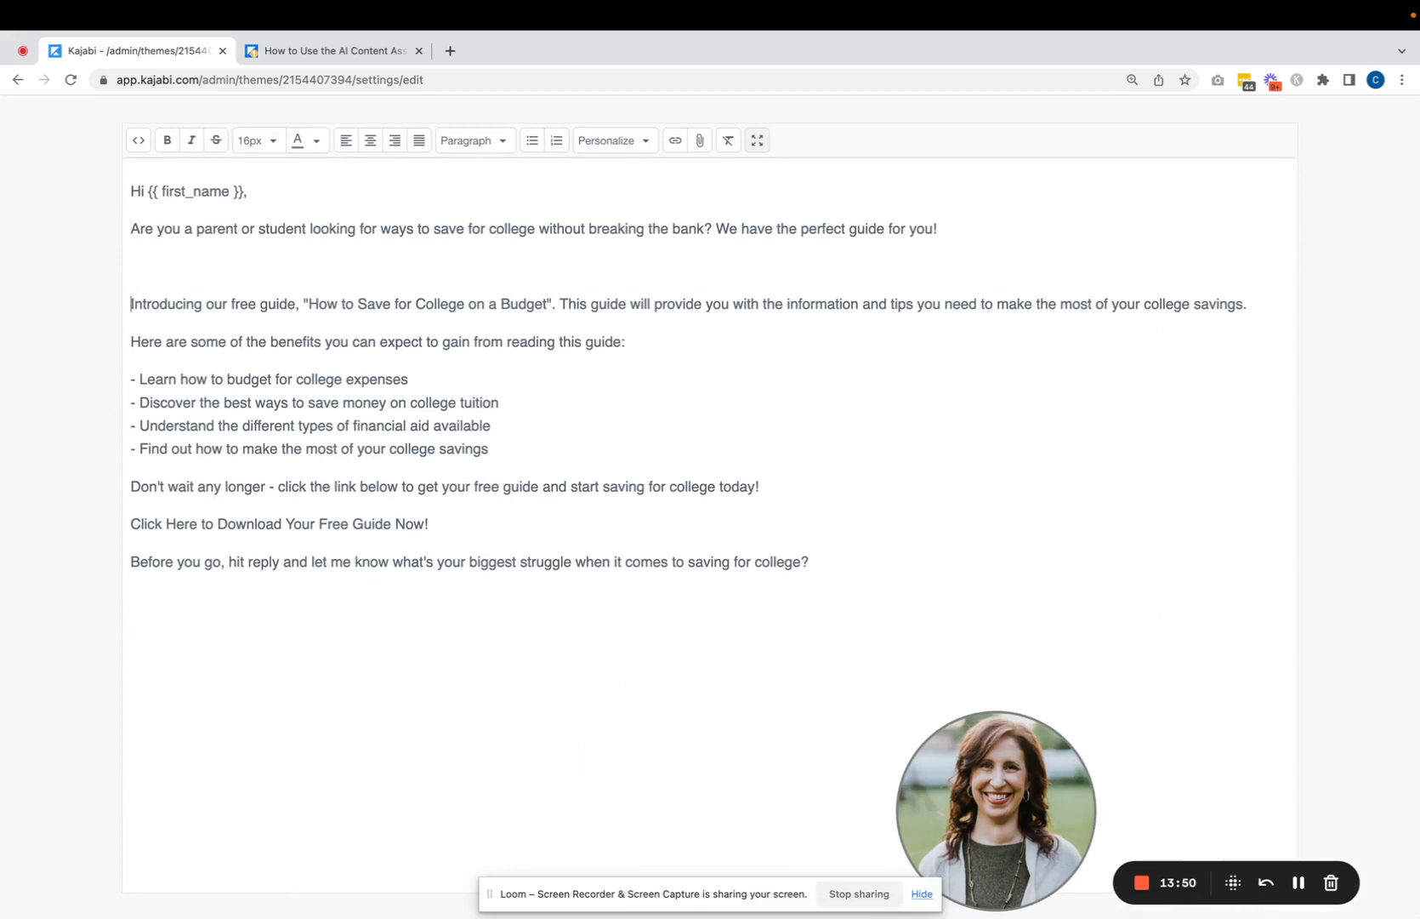
left_click(132, 341)
key("Return")
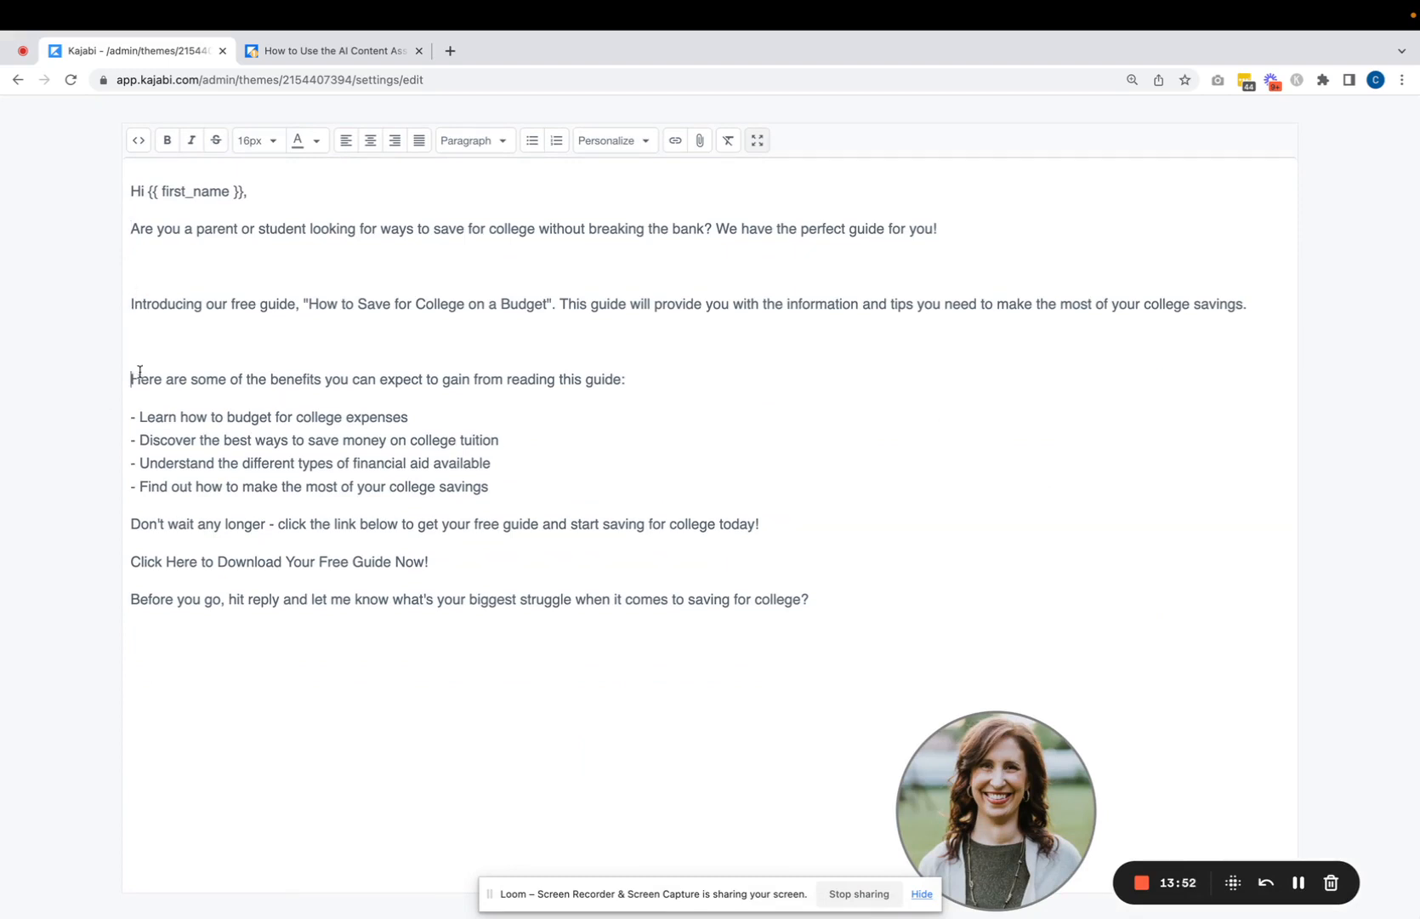
left_click(130, 523)
key("Return")
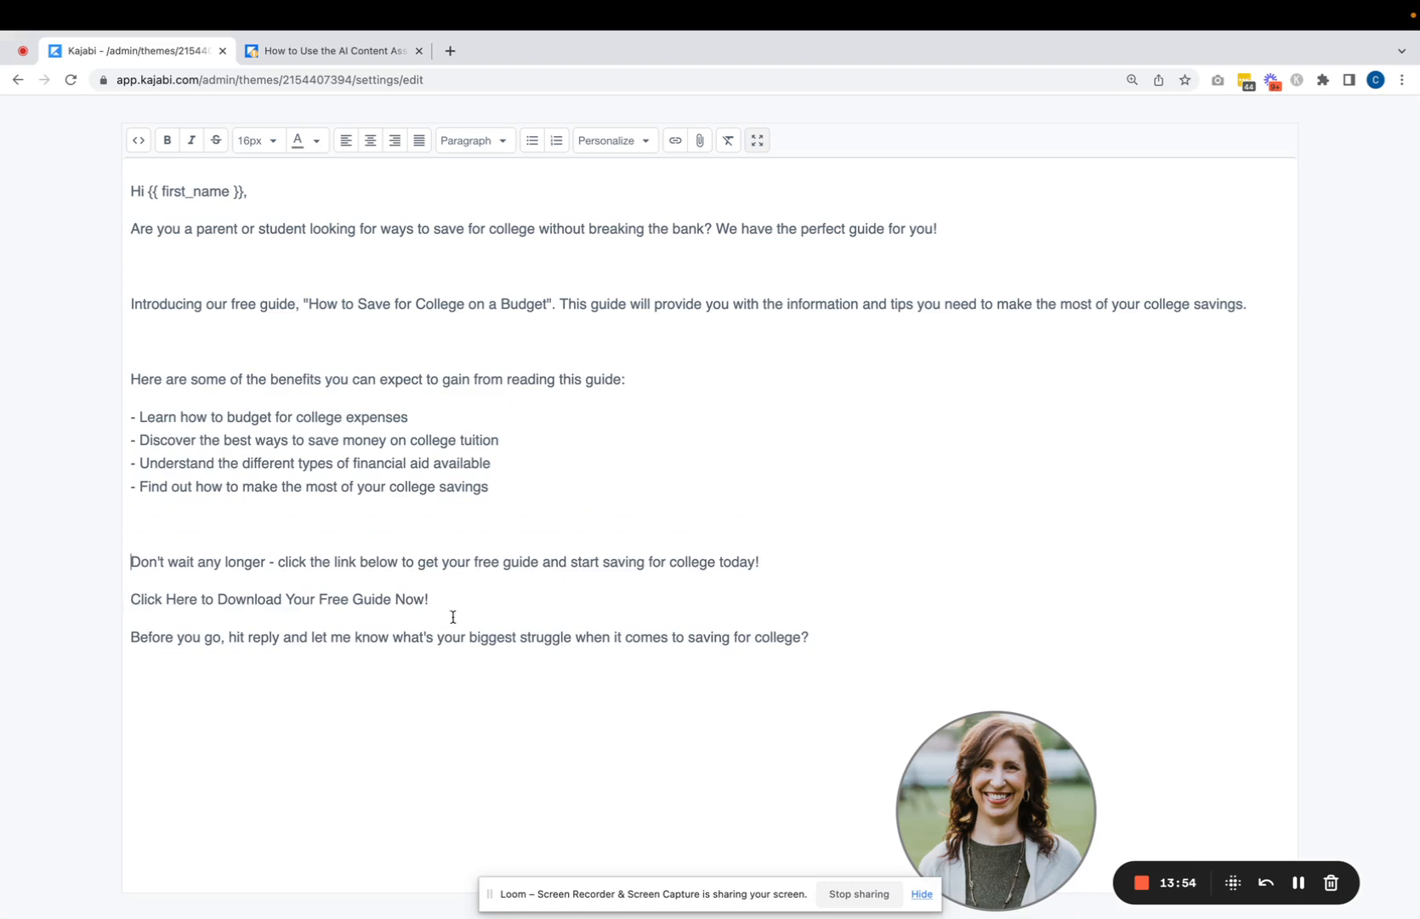
left_click(130, 644)
key("Return")
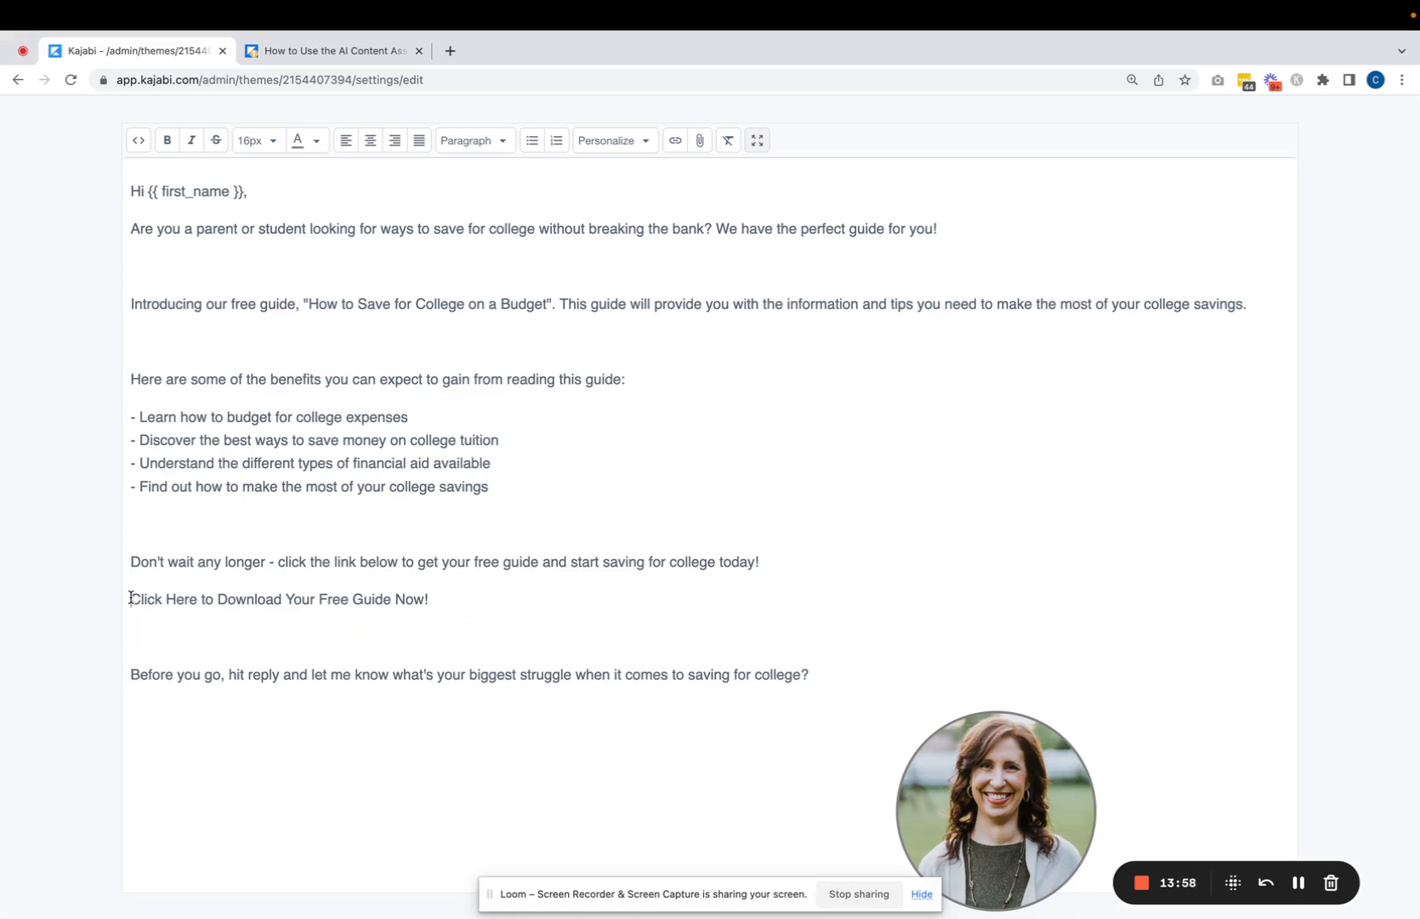
Step: Insert a blank line before "Click Here to Download Your Free Guide Now!" and make "Learn how to budget for college expenses" a bullet without its hyphen
left_click(129, 598)
key("Return")
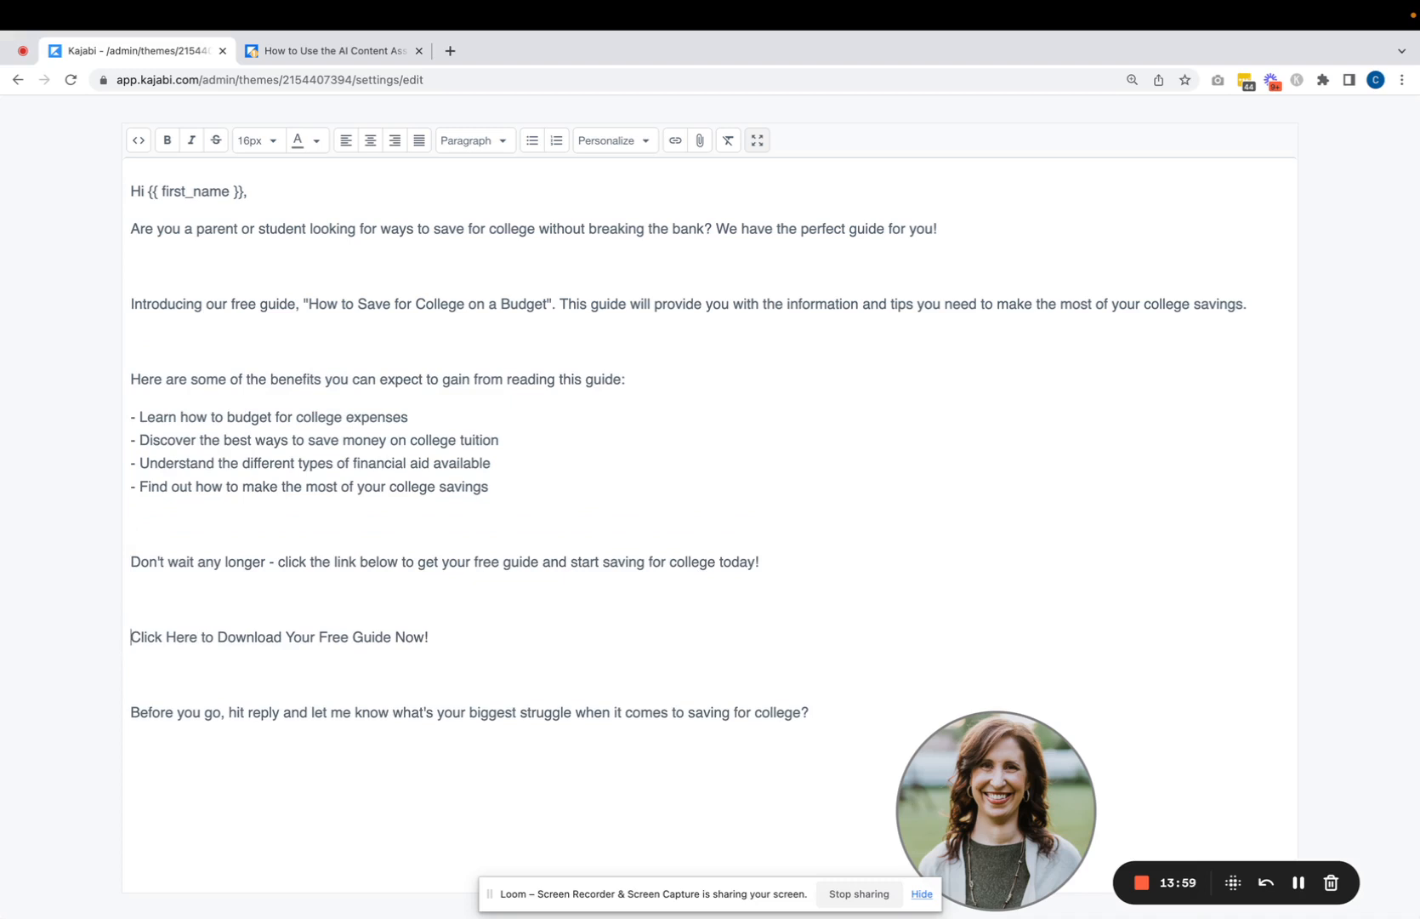
left_click(139, 416)
key("BackSpace")
key("BackSpace")
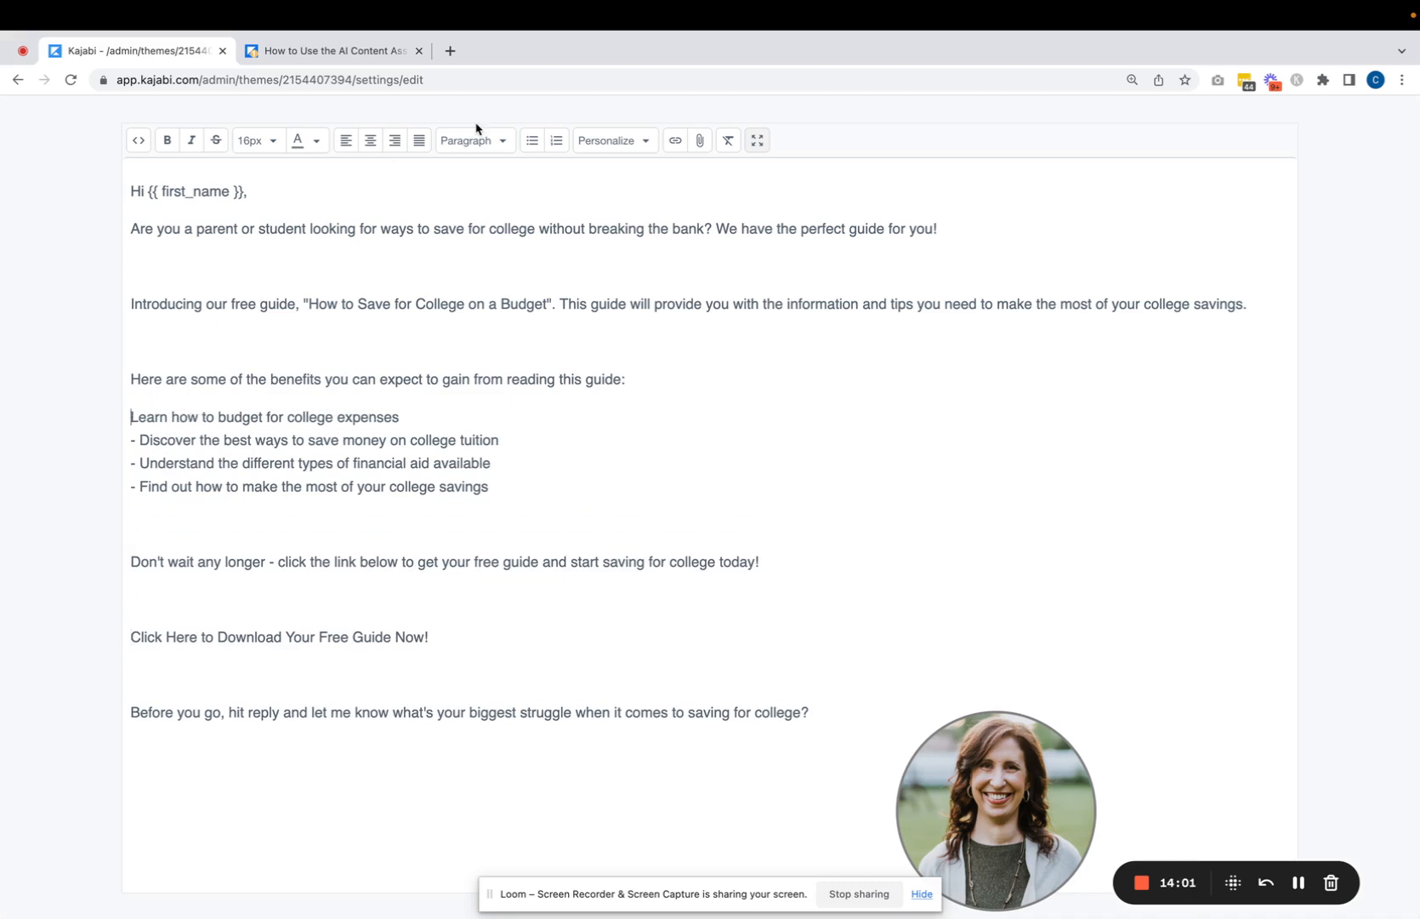
left_click(532, 140)
Step: Remove the hyphens from the benefits starting "Discover", "Understand" and "Find out" and make each a separate bullet
left_click(175, 439)
key("BackSpace")
key("BackSpace")
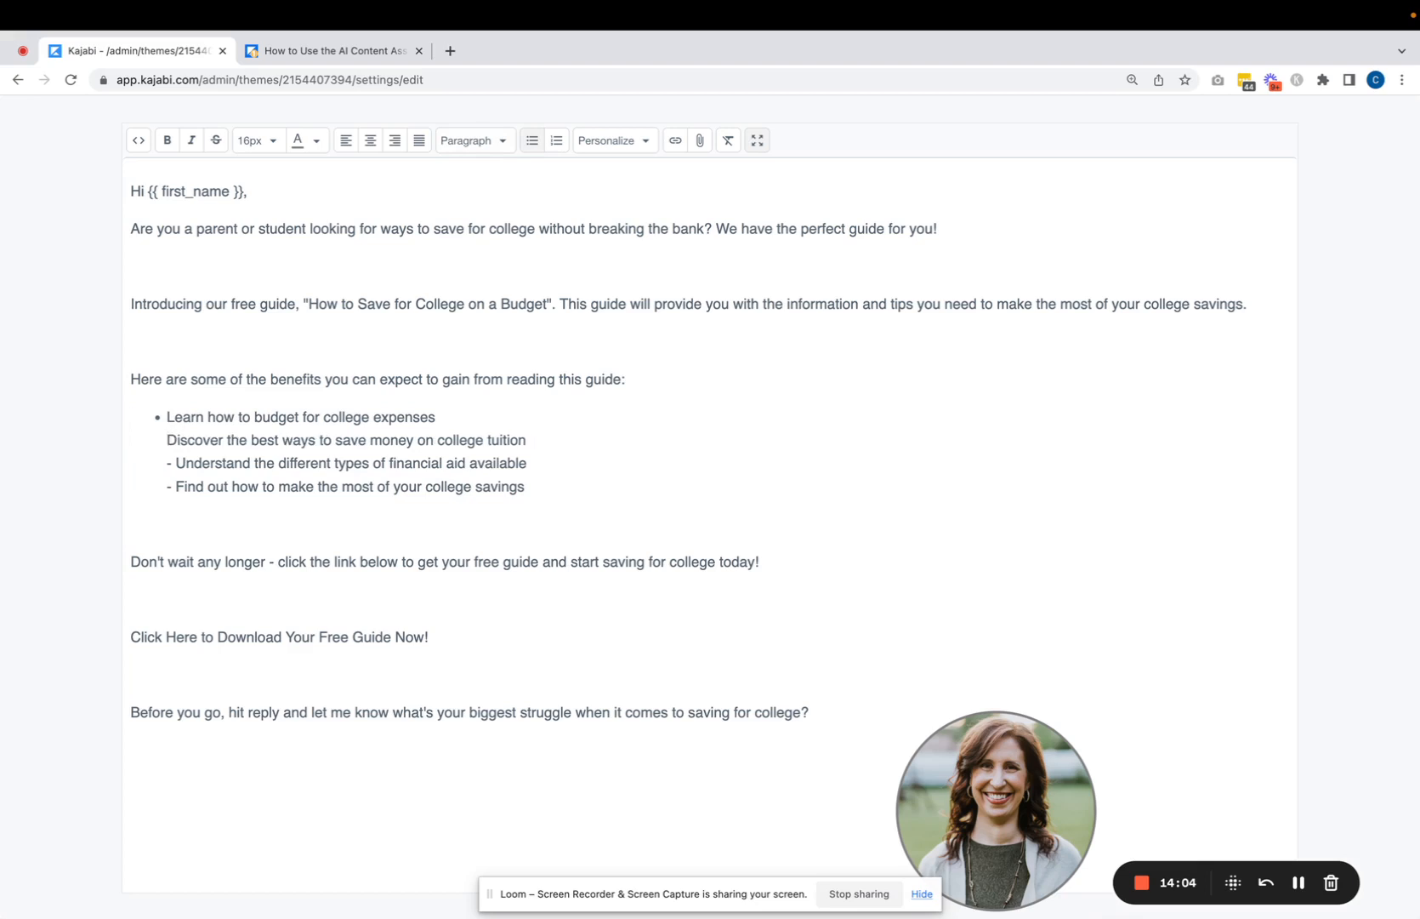
key("Return")
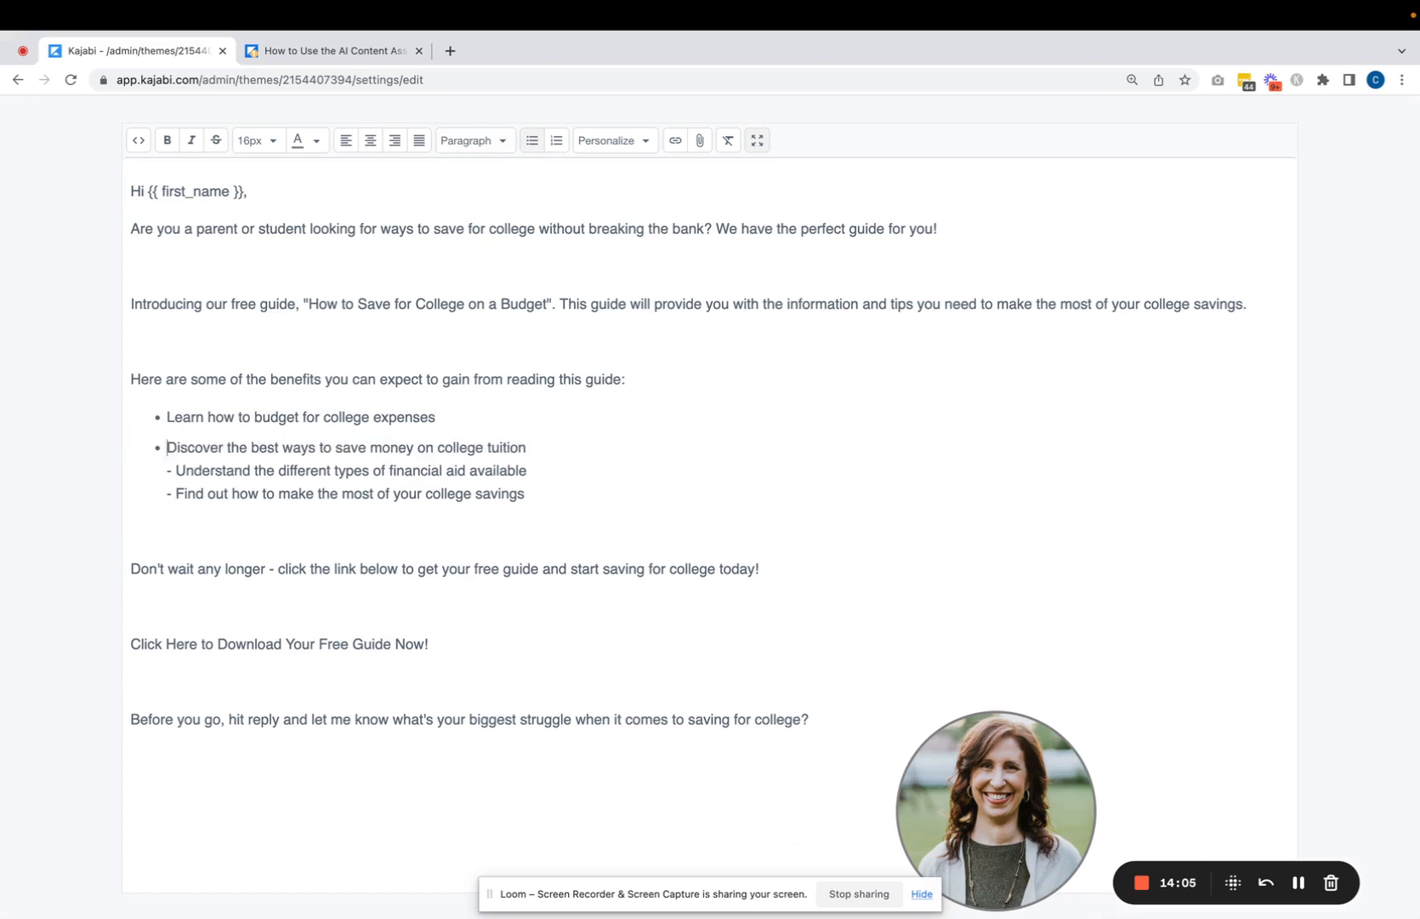
left_click(175, 473)
key("BackSpace")
key("BackSpace")
key("Return")
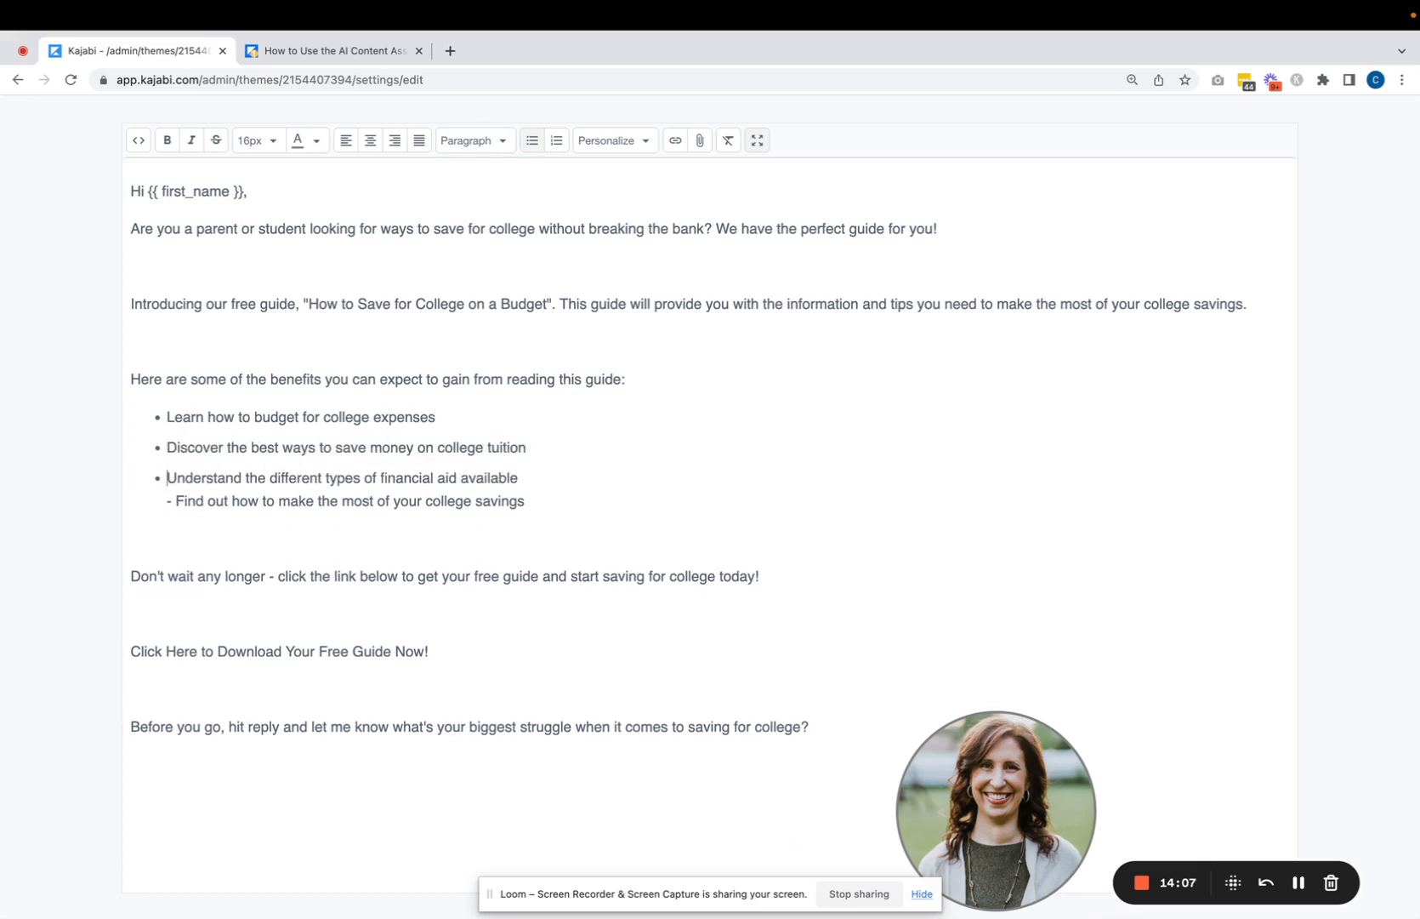
left_click(174, 505)
key("BackSpace")
key("BackSpace")
key("Return")
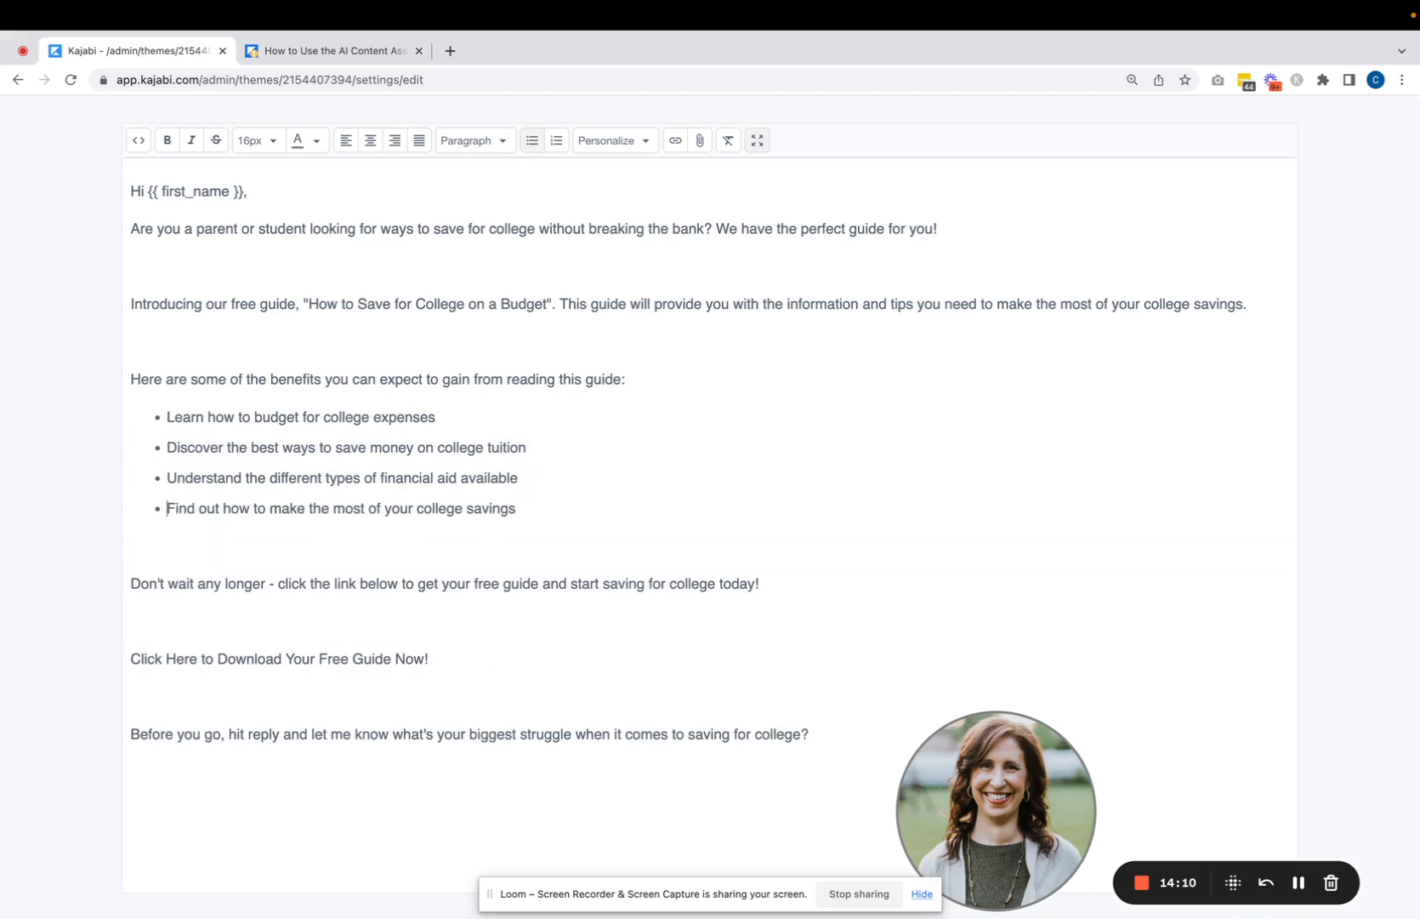
Step: Leave the full-screen body editor and save the email
left_click_drag(451, 657, 130, 659)
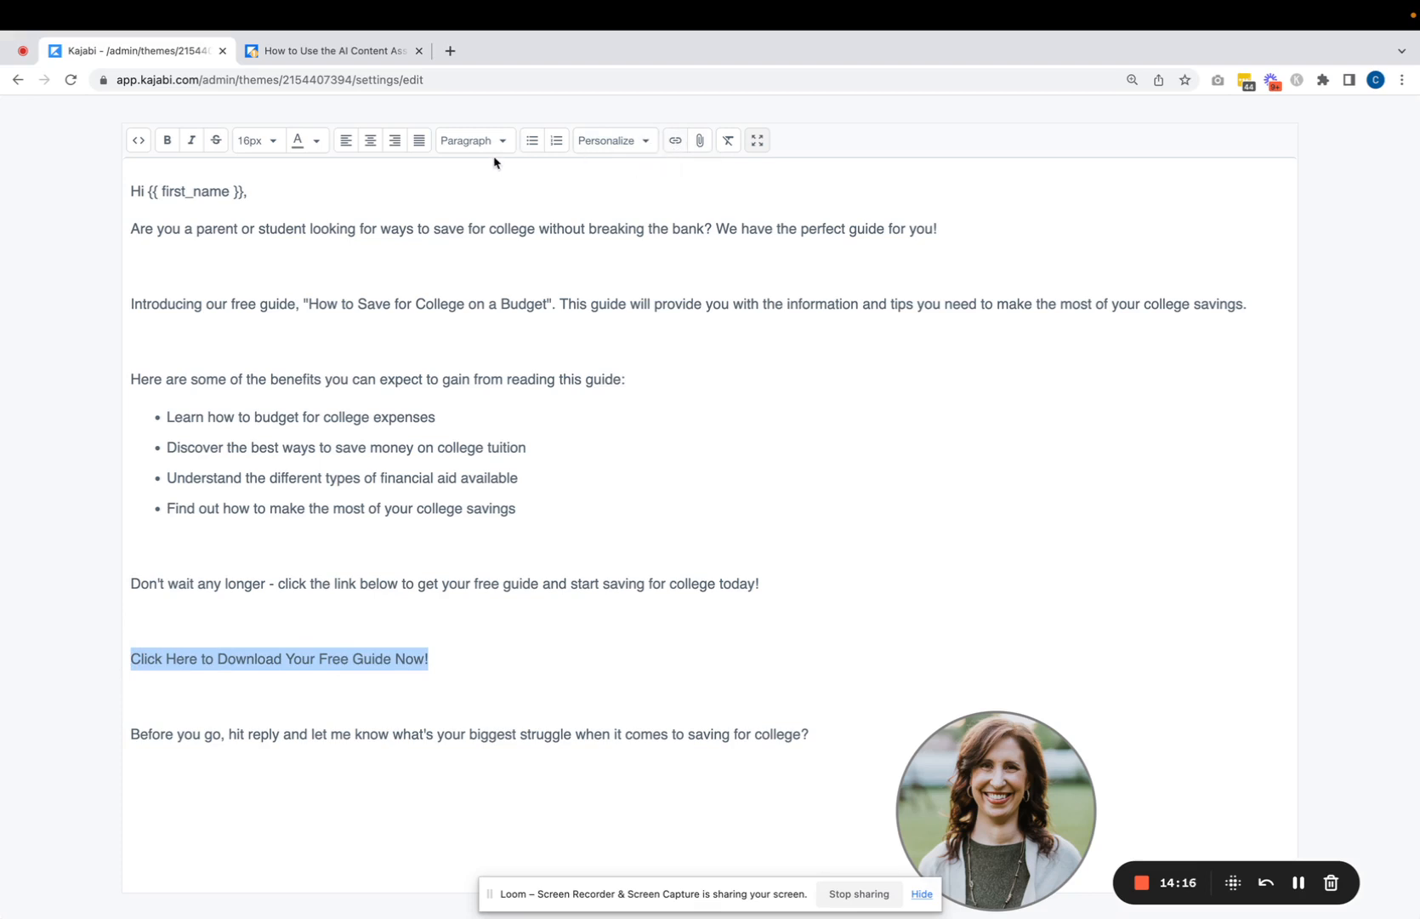
left_click(757, 140)
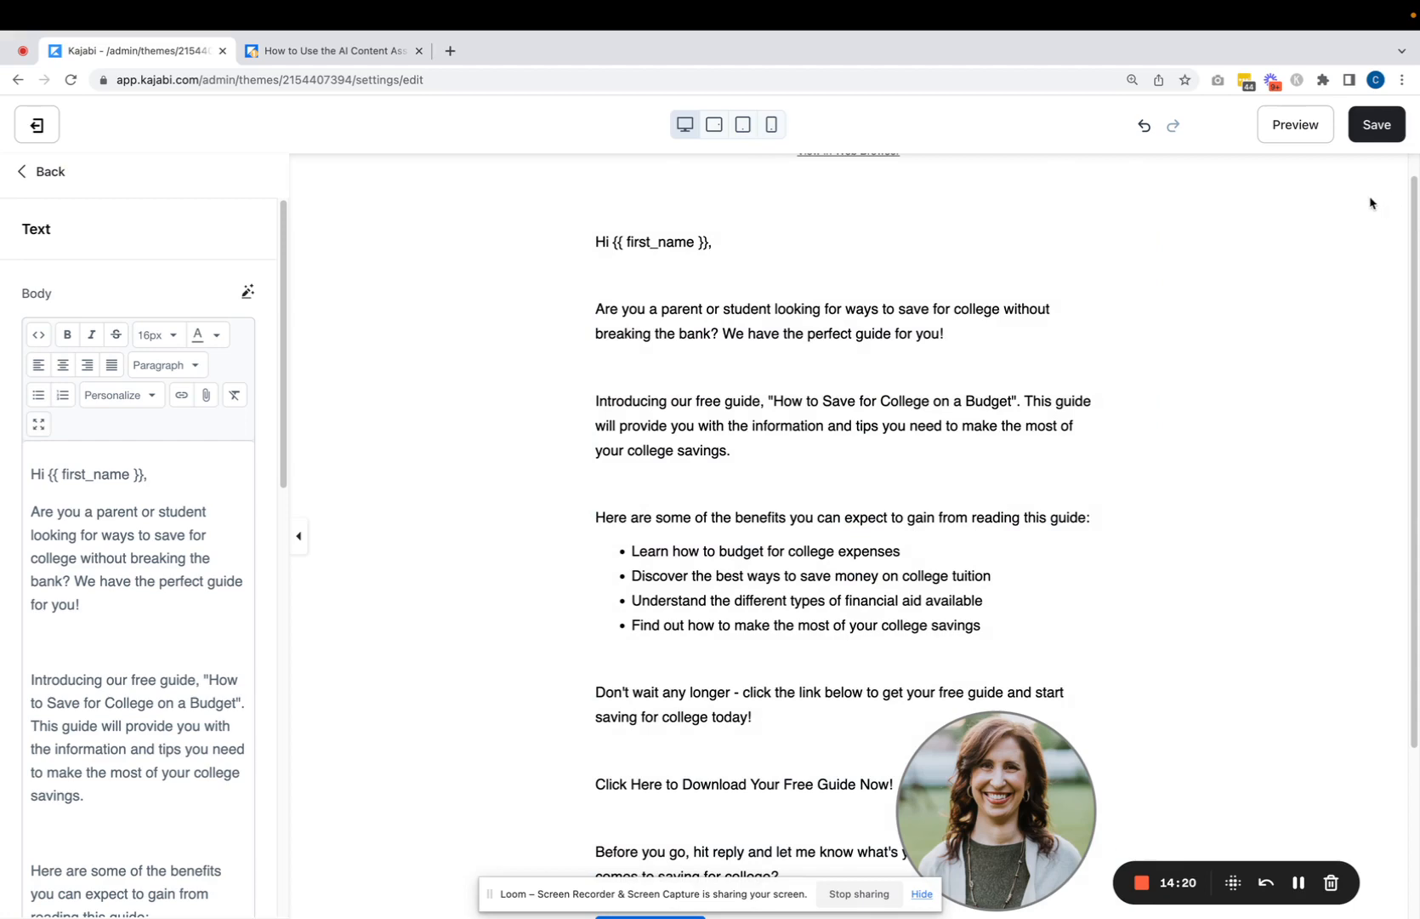
left_click(1376, 125)
left_click_drag(1005, 751, 353, 751)
mouse_move(102, 908)
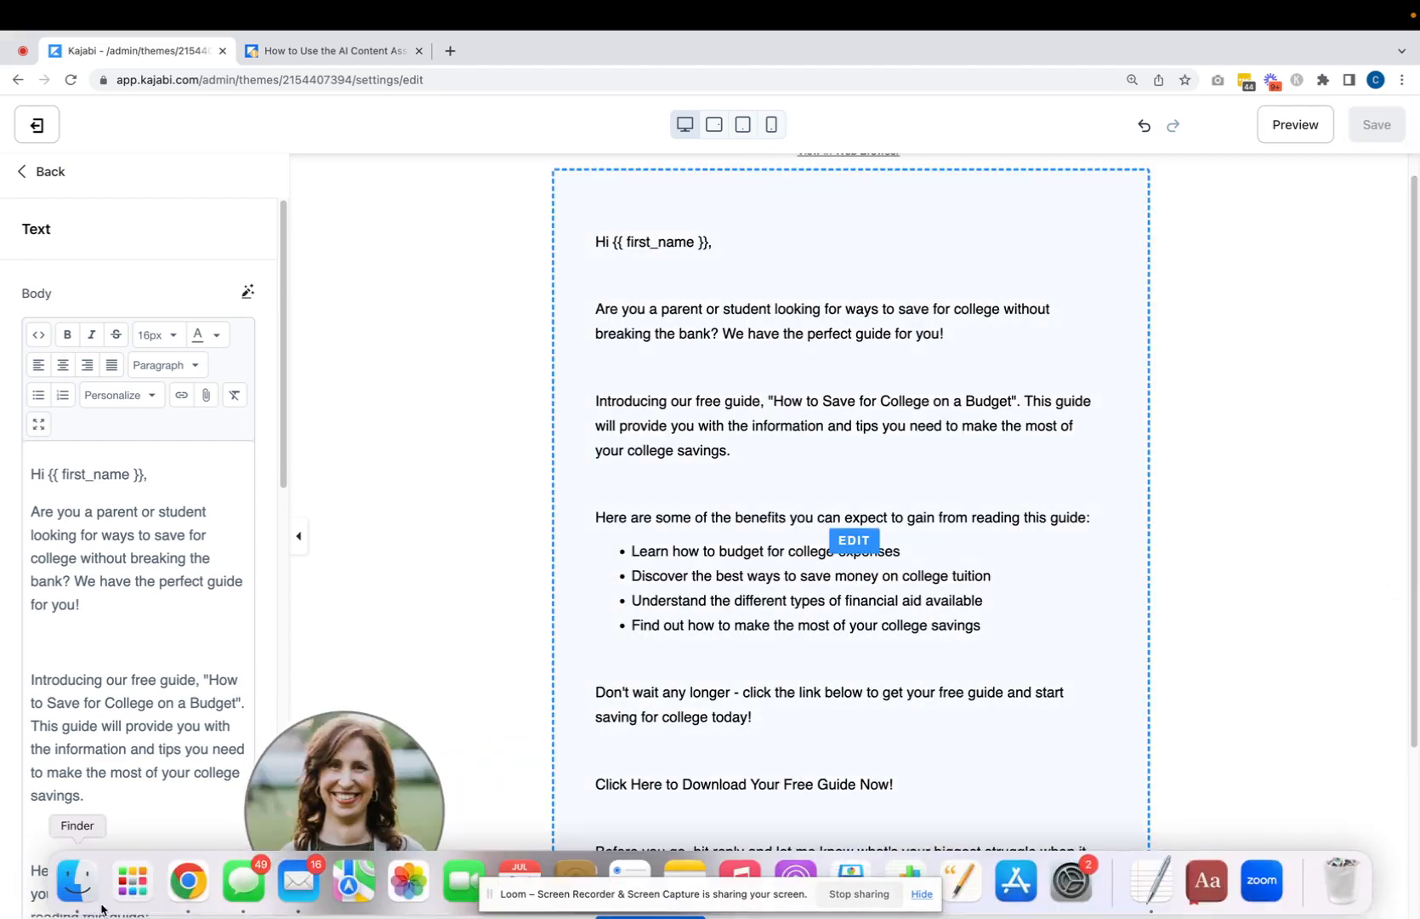
left_click(644, 757)
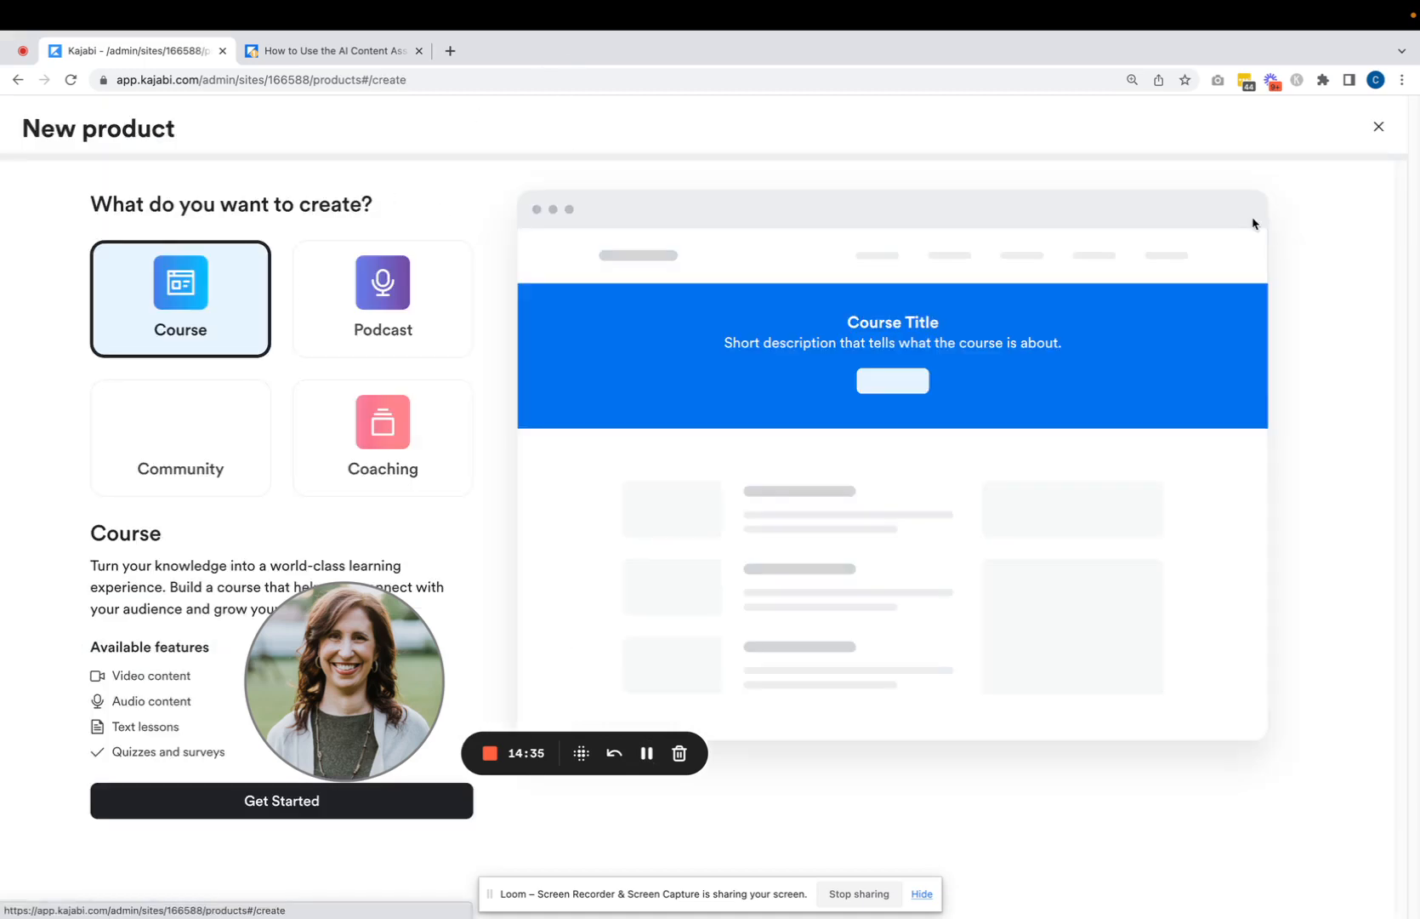
Step: Start creating a new product of the Course type and proceed to its course details
left_click(1247, 222)
left_click(150, 281)
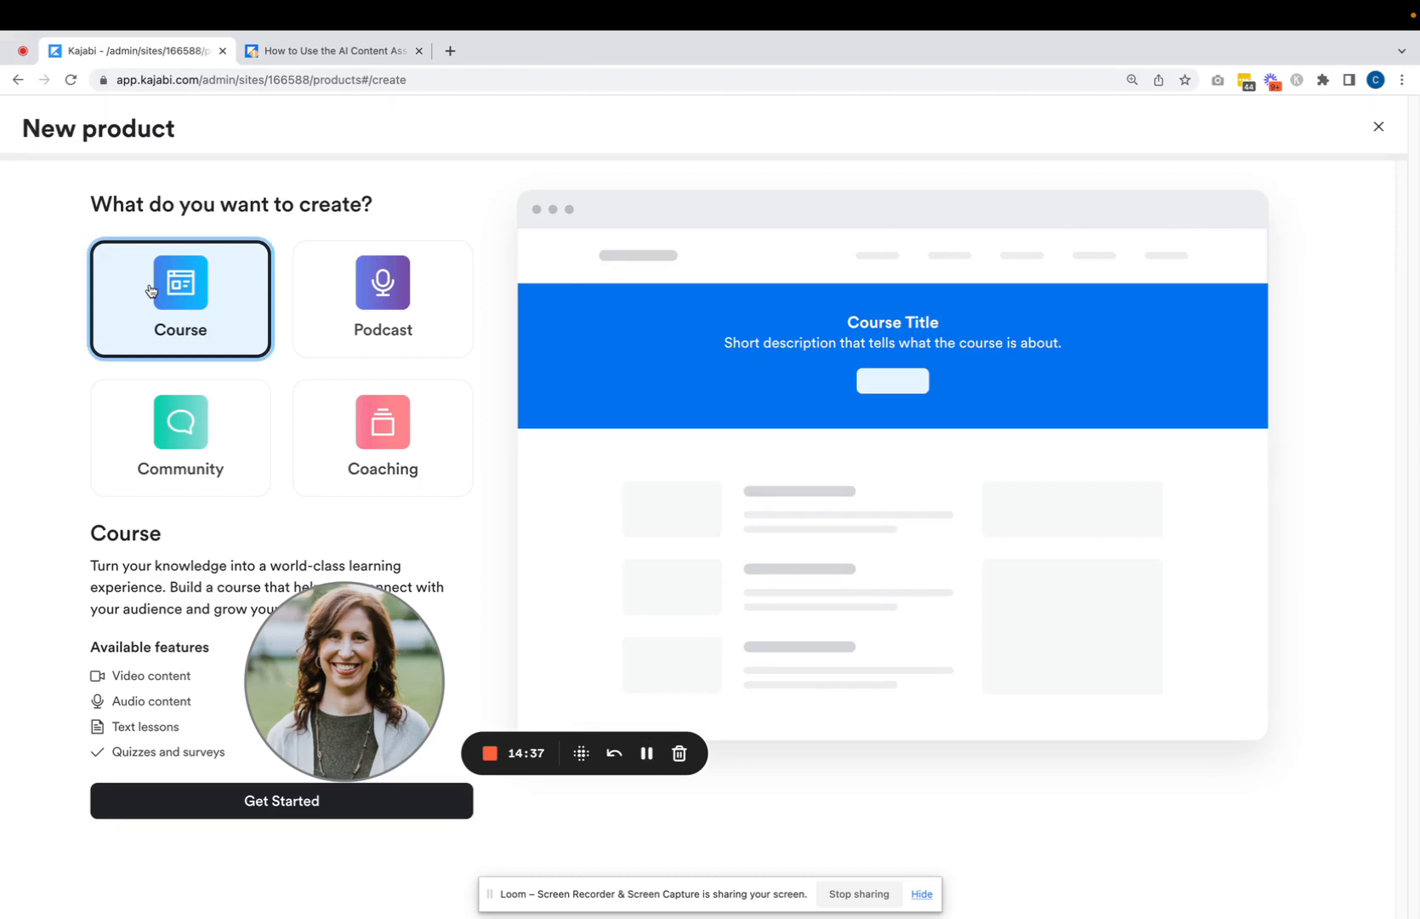
left_click(305, 804)
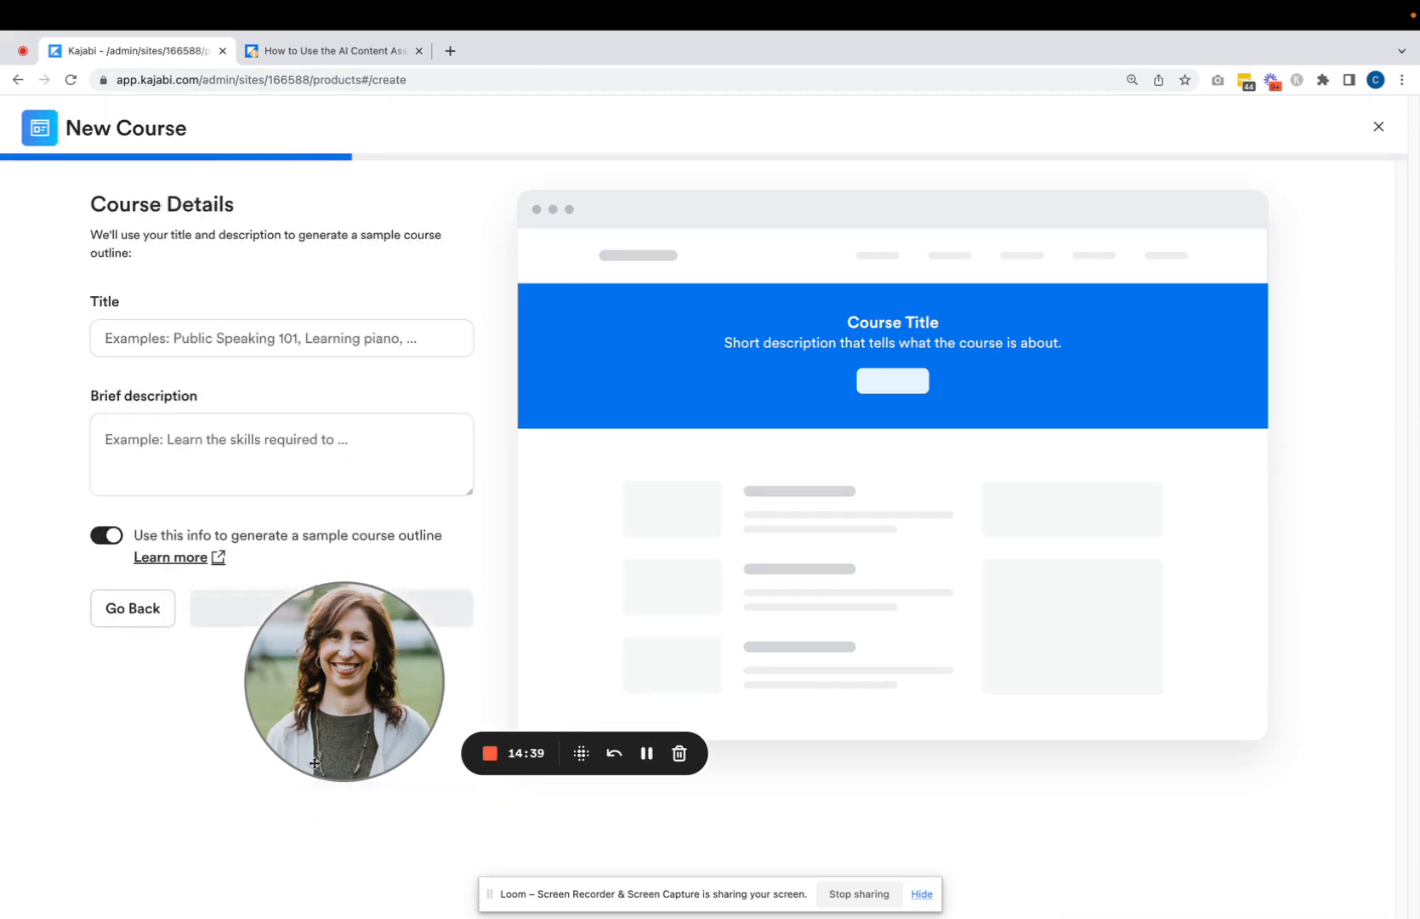
Step: Turn the sample course outline generation off and back on
left_click_drag(341, 685, 662, 705)
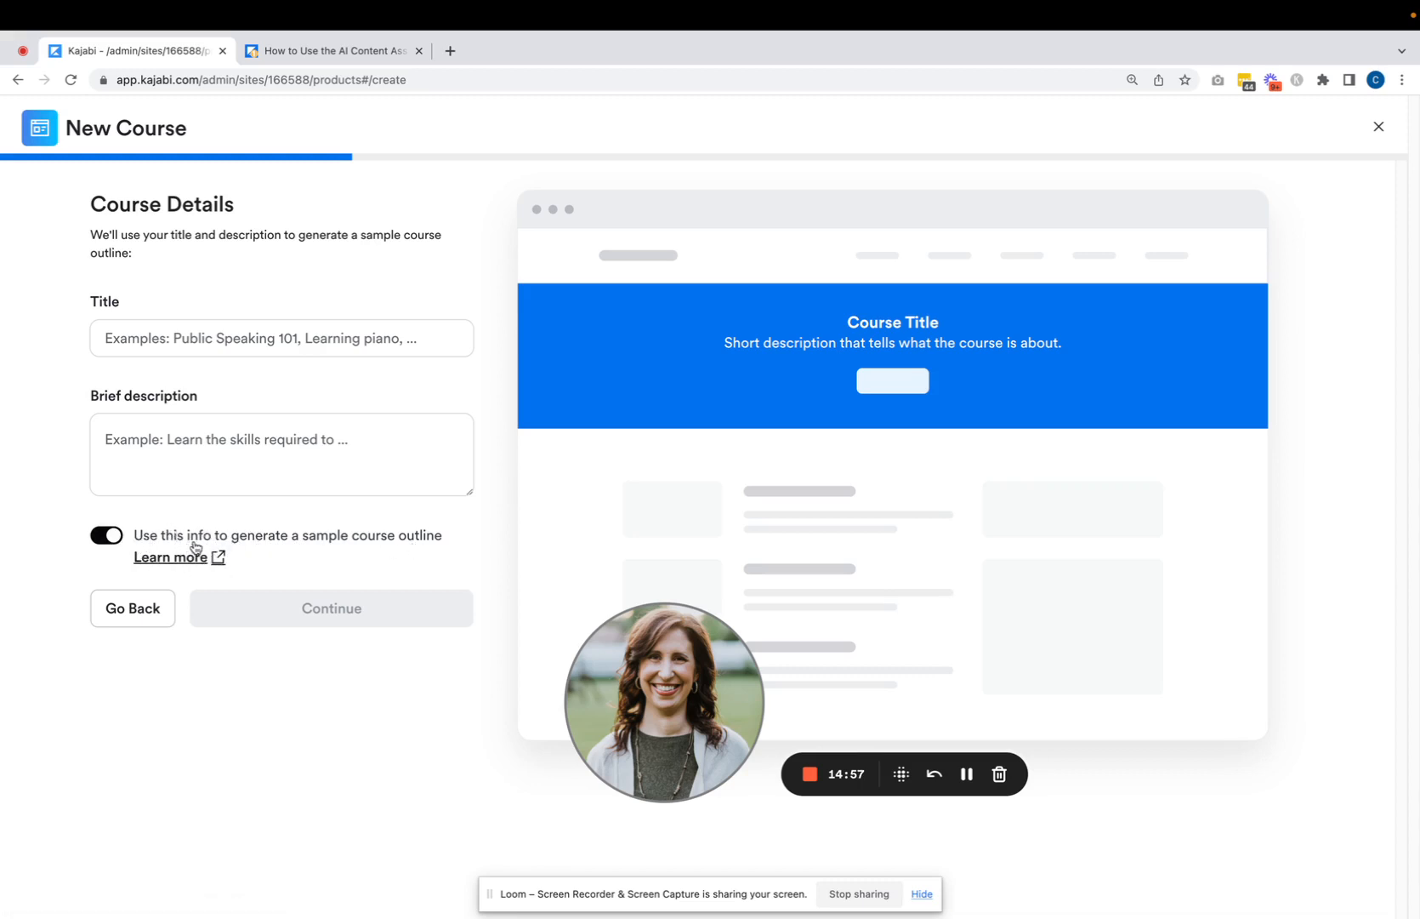
left_click(112, 536)
left_click(110, 538)
Step: Title the course "Saving for College on a Budget"
left_click(185, 342)
type("Saving")
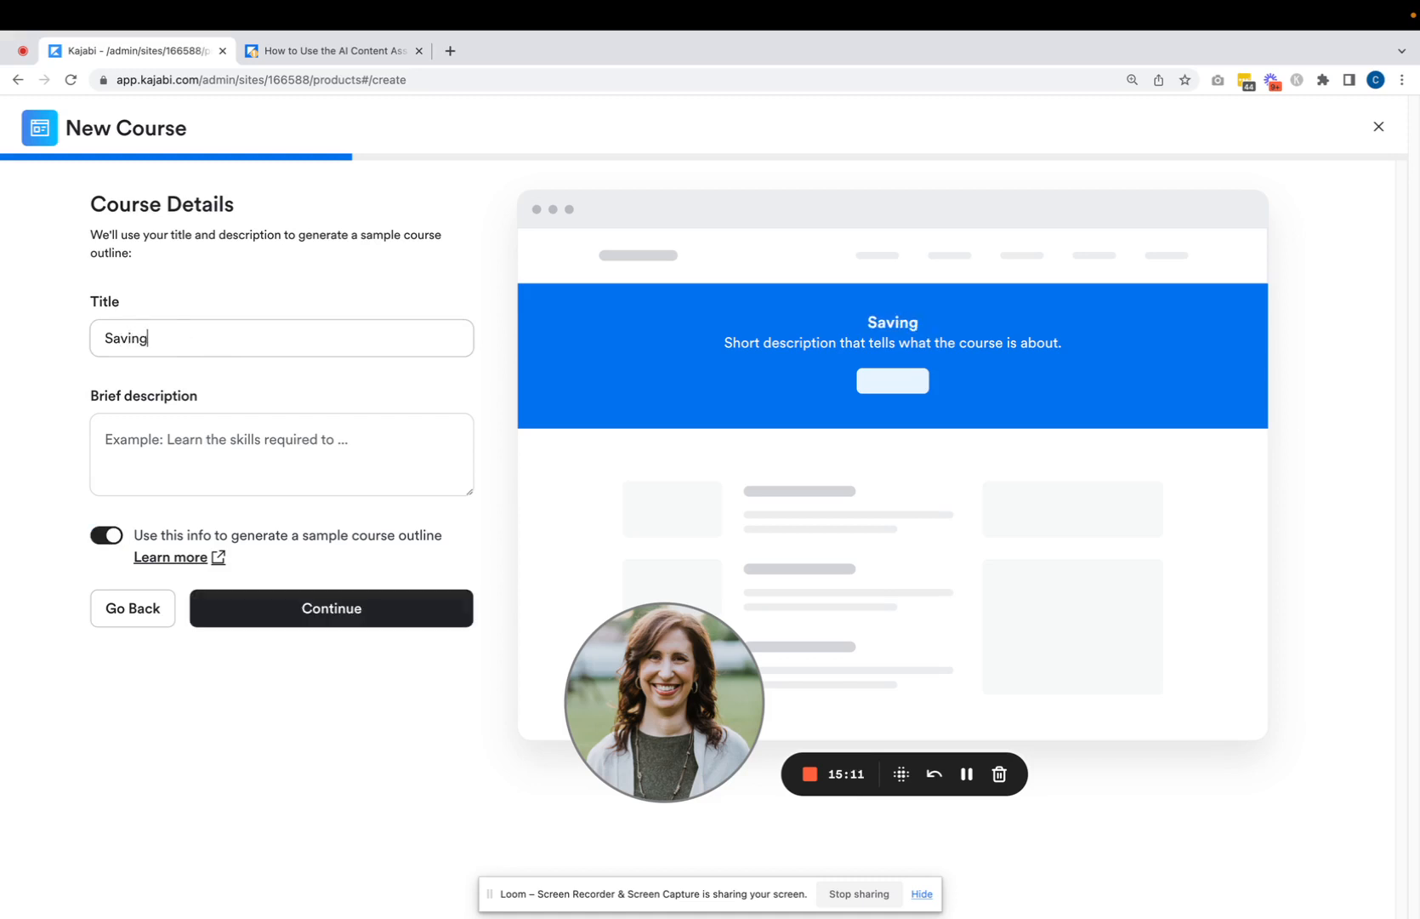
type(" for Colle")
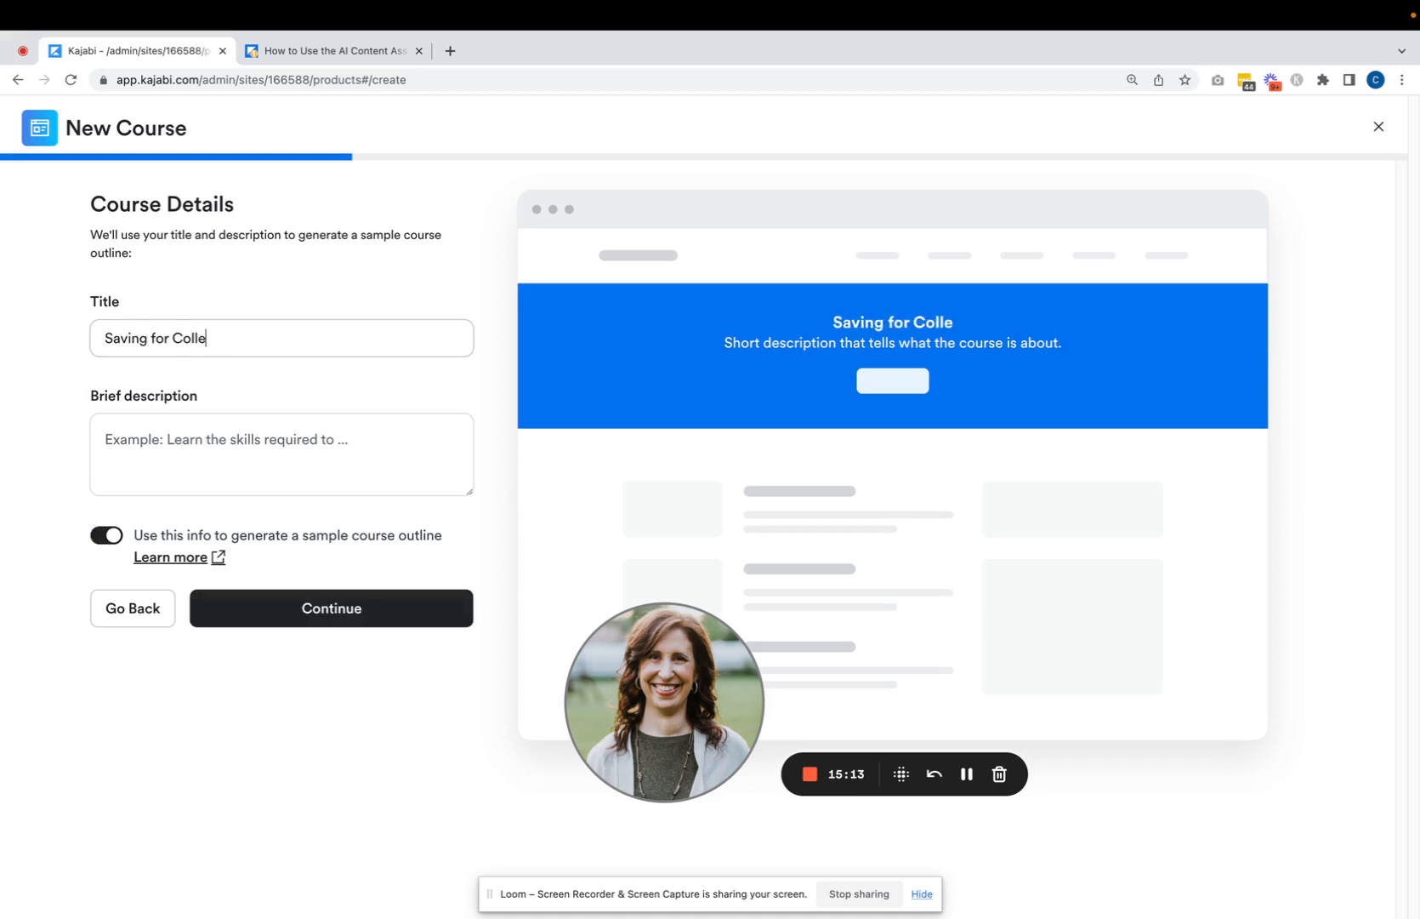
type("ge on a Budget")
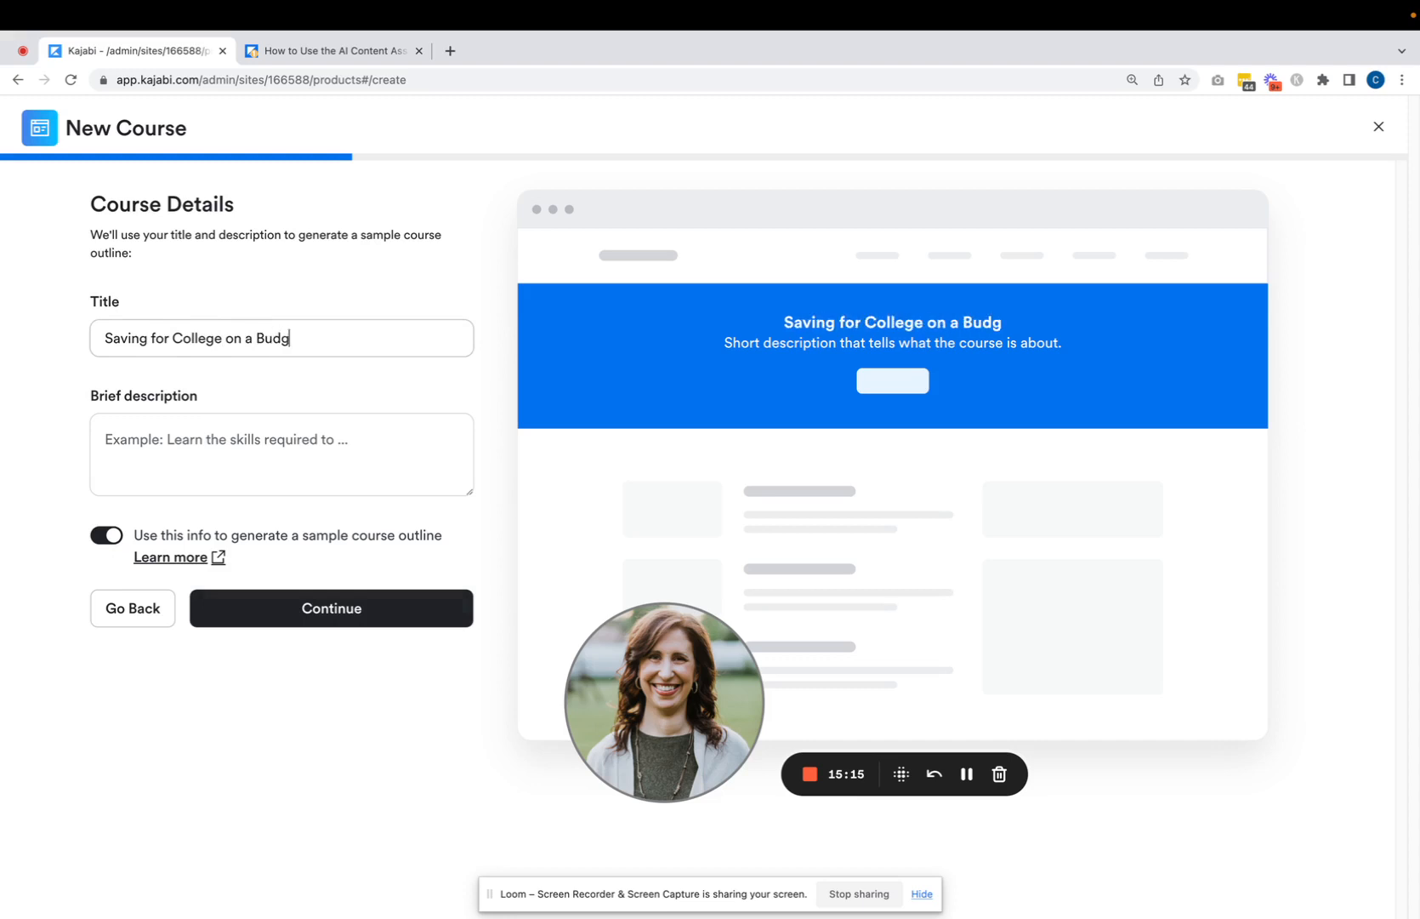
Step: Begin the course's brief description with "In this 6-step course,"
left_click(212, 438)
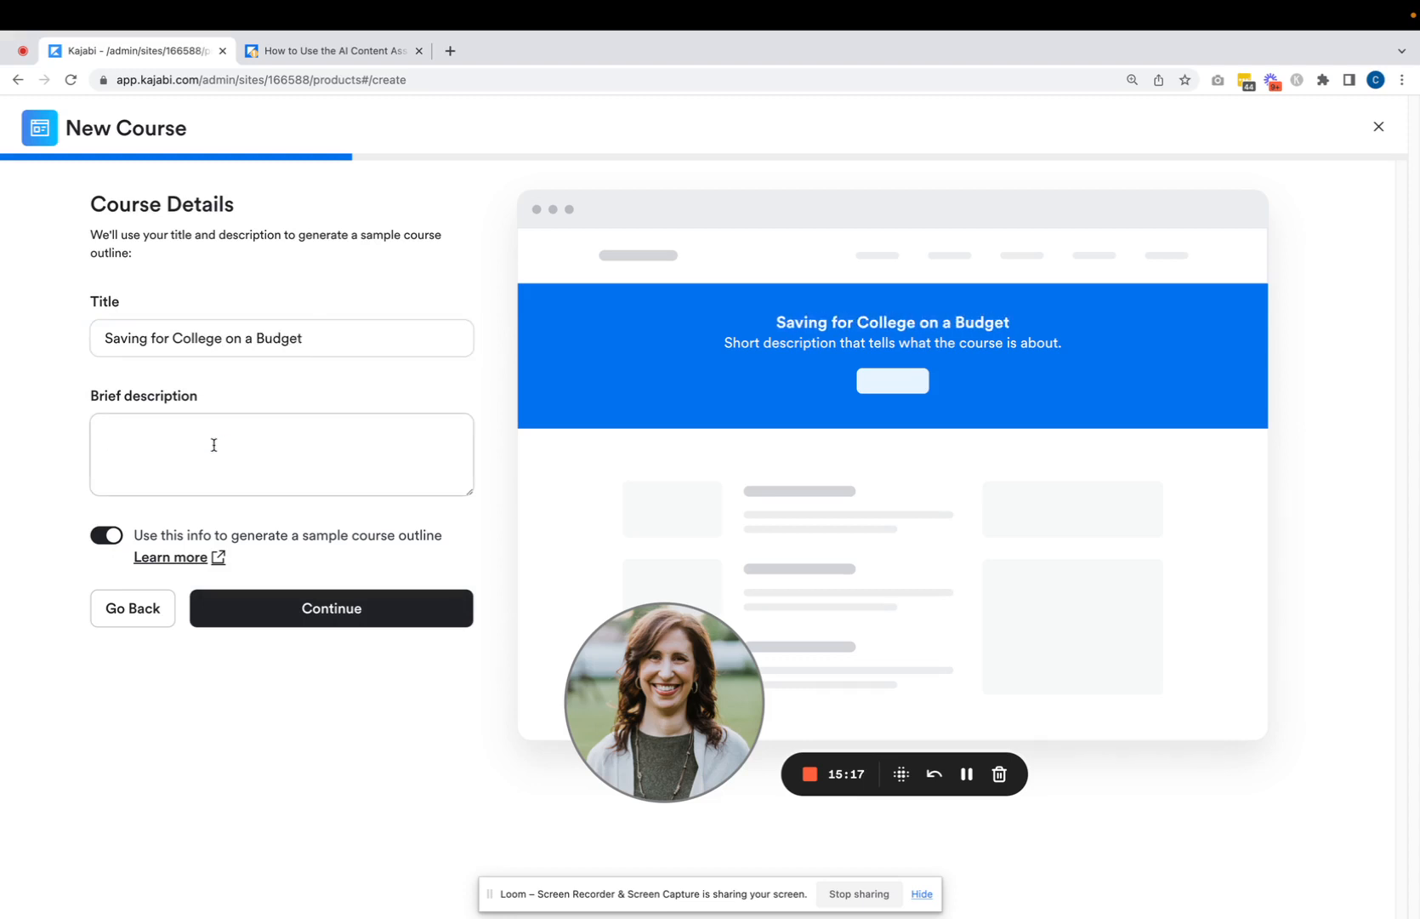
type("in th")
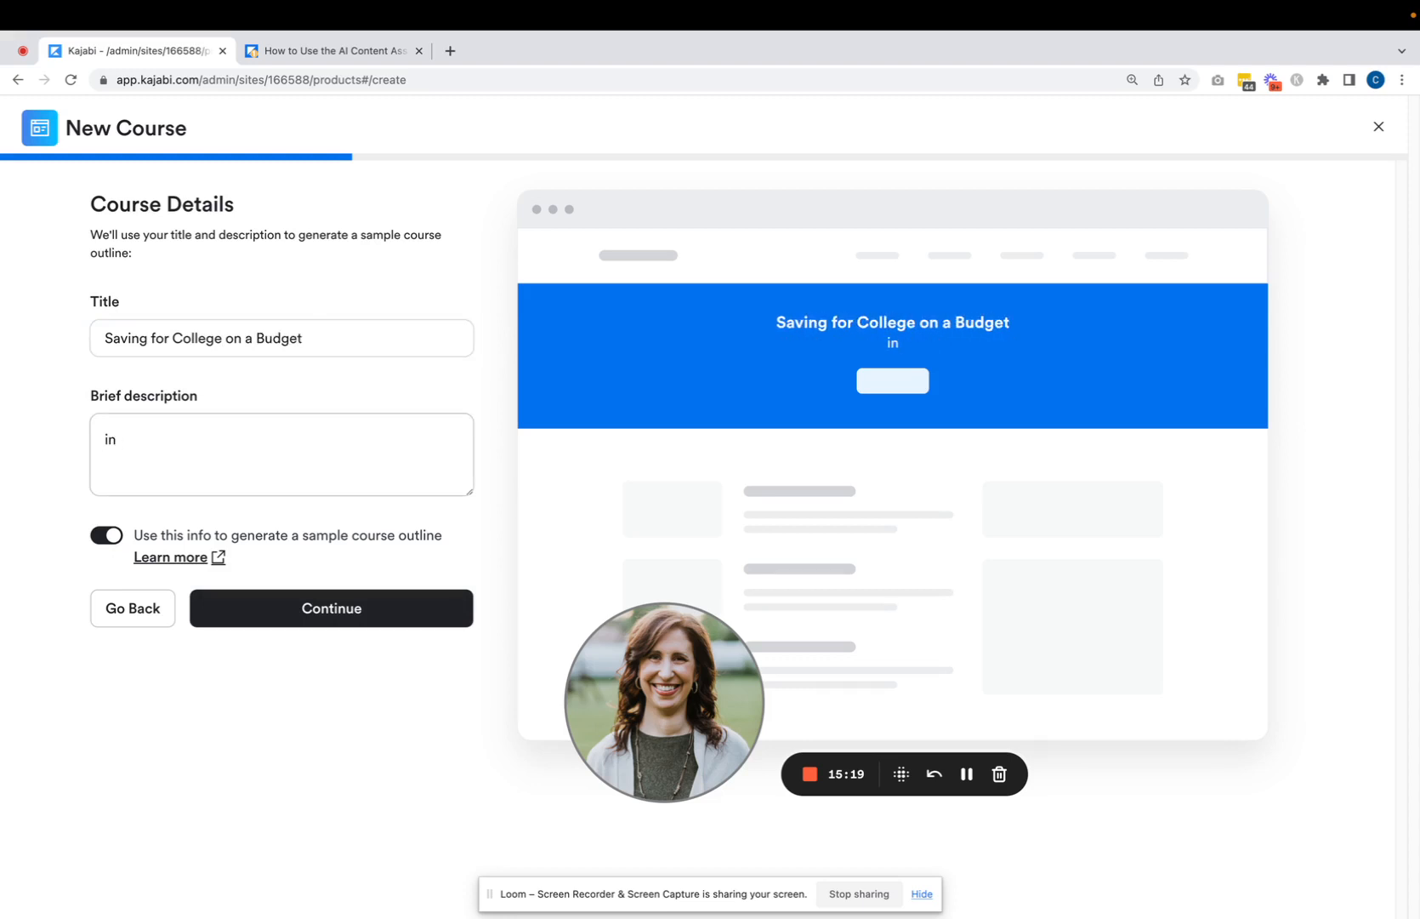
key("BackSpace")
key("BackSpace")
type("In this 6-step course, parent")
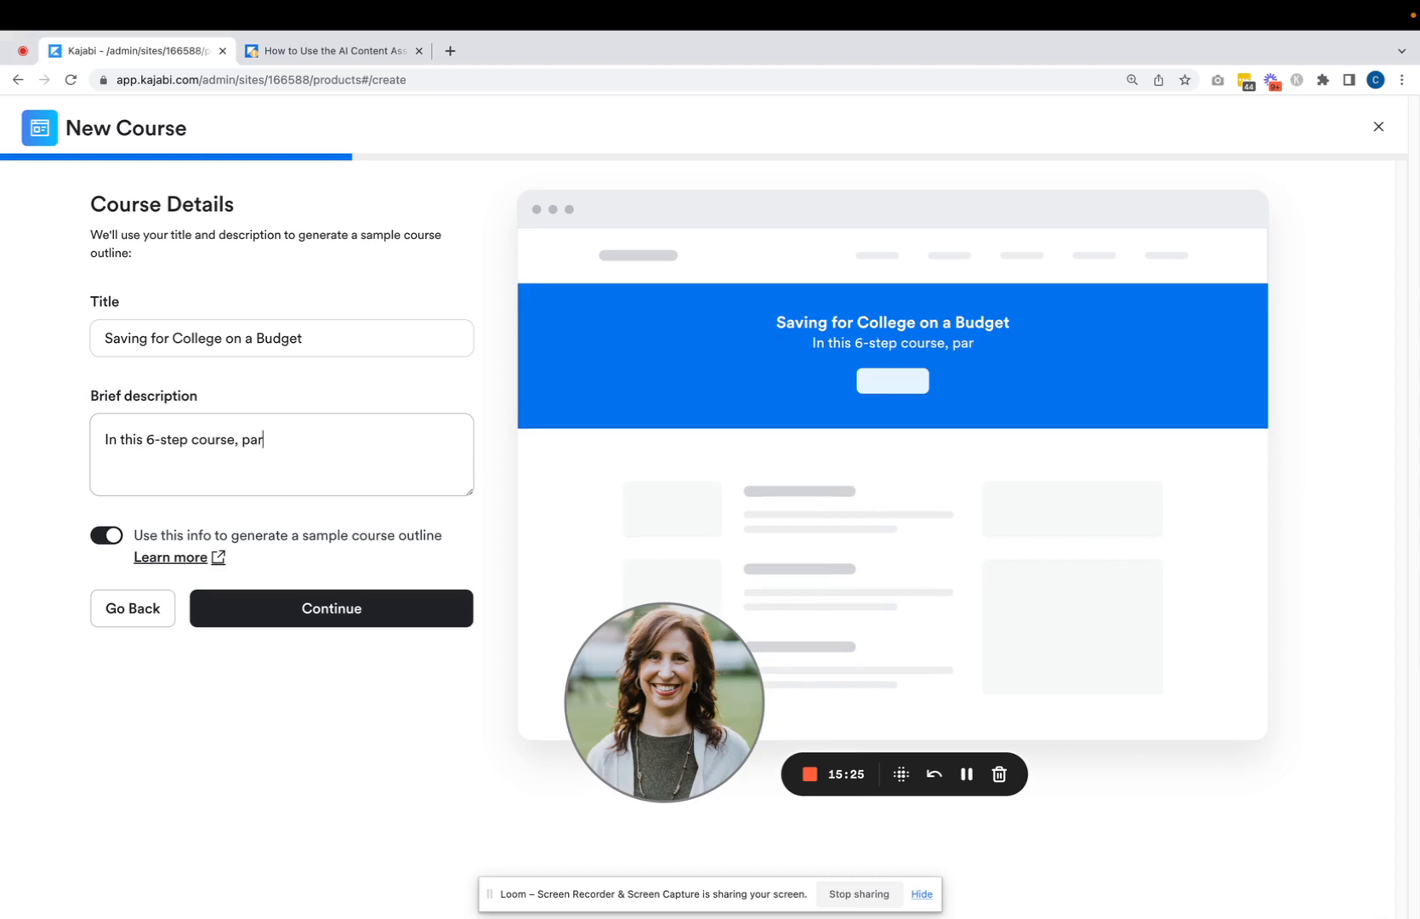
key("BackSpace")
key("BackSpace")
key("BackSpace")
key("BackSpace")
key("BackSpace")
key("BackSpace")
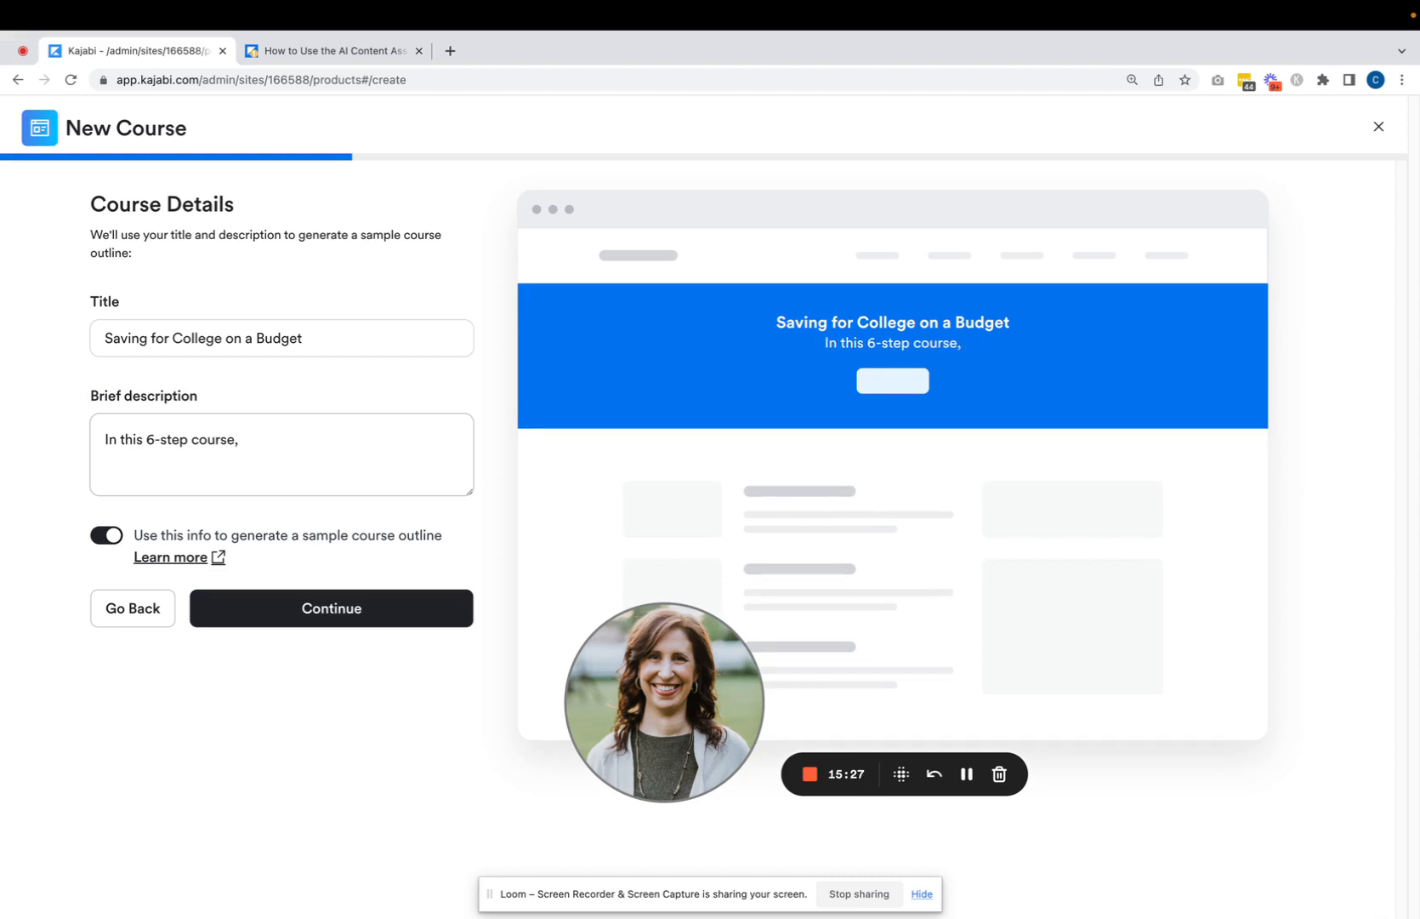
type("families on a bud")
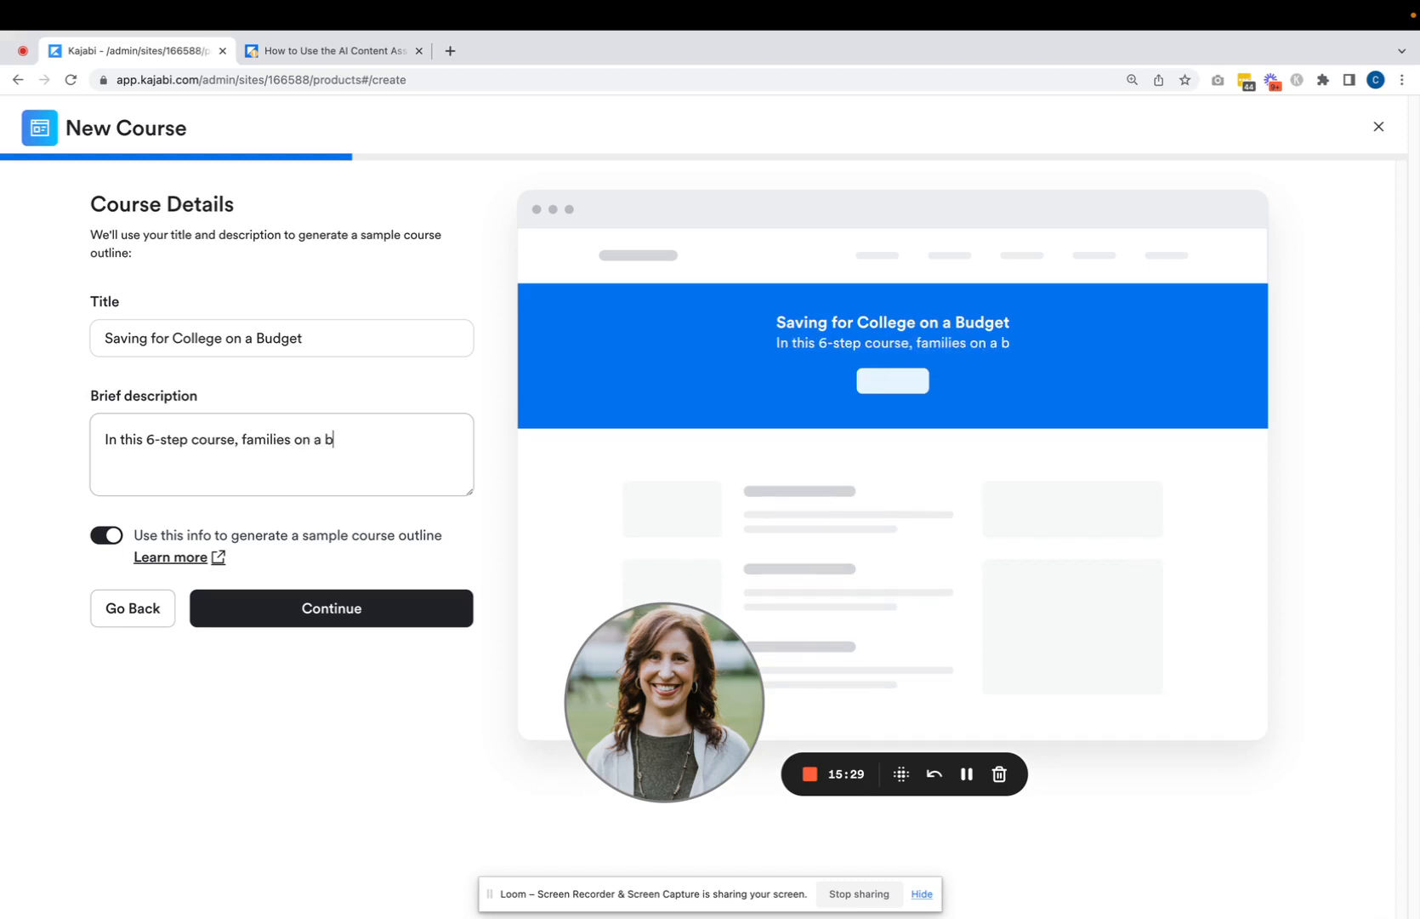
key("BackSpace")
key("BackSpace")
key("BackSpace")
key("BackSpace")
key("BackSpace")
key("BackSpace")
key("BackSpace")
key("BackSpace")
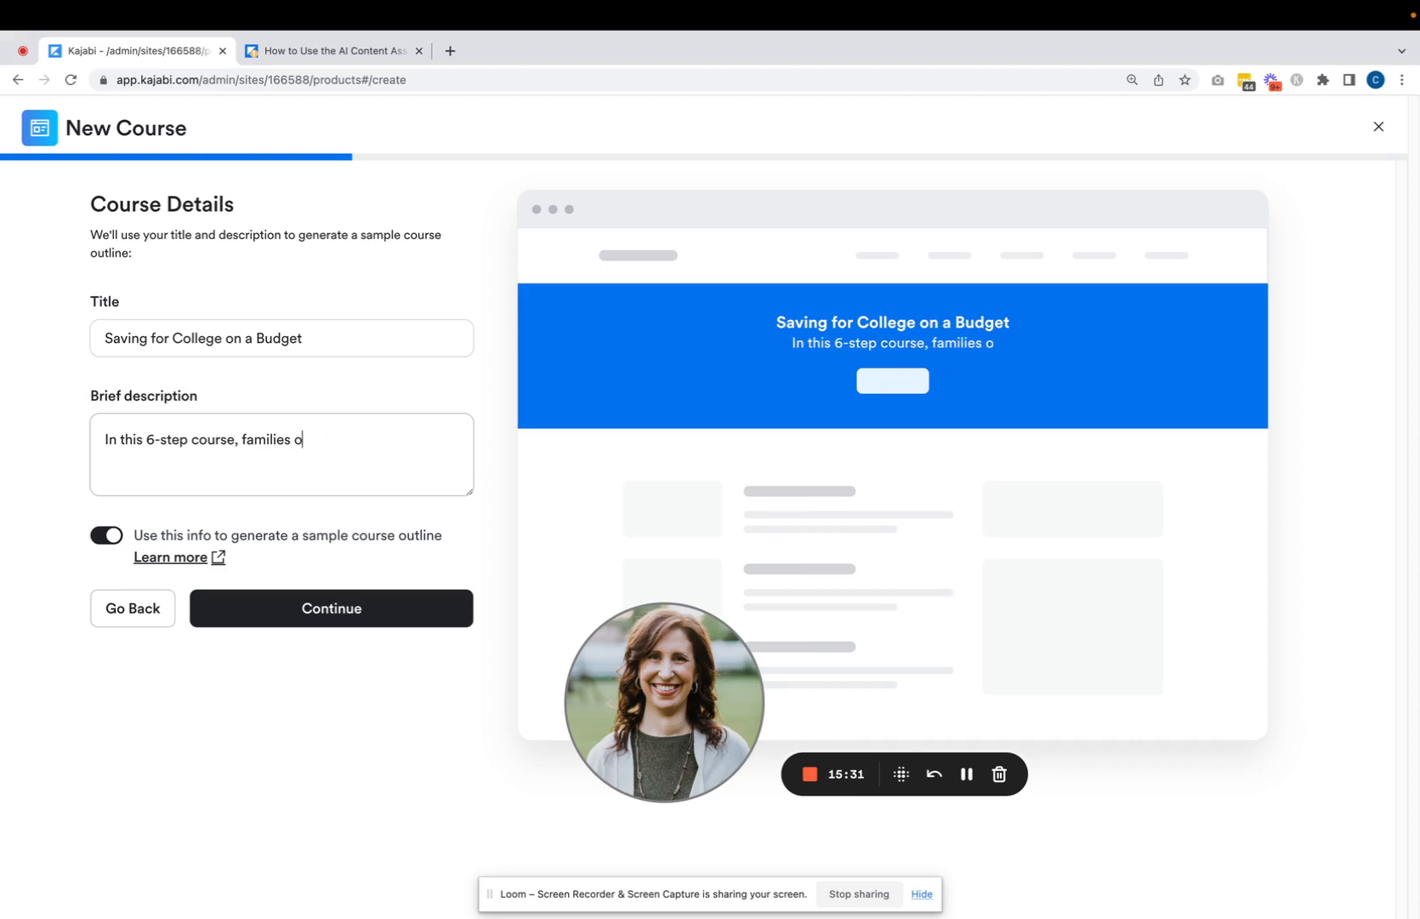
type("wi")
key("BackSpace")
key("BackSpace")
key("BackSpace")
key("BackSpace")
key("BackSpace")
key("BackSpace")
key("BackSpace")
key("BackSpace")
key("BackSpace")
key("BackSpace")
key("BackSpace")
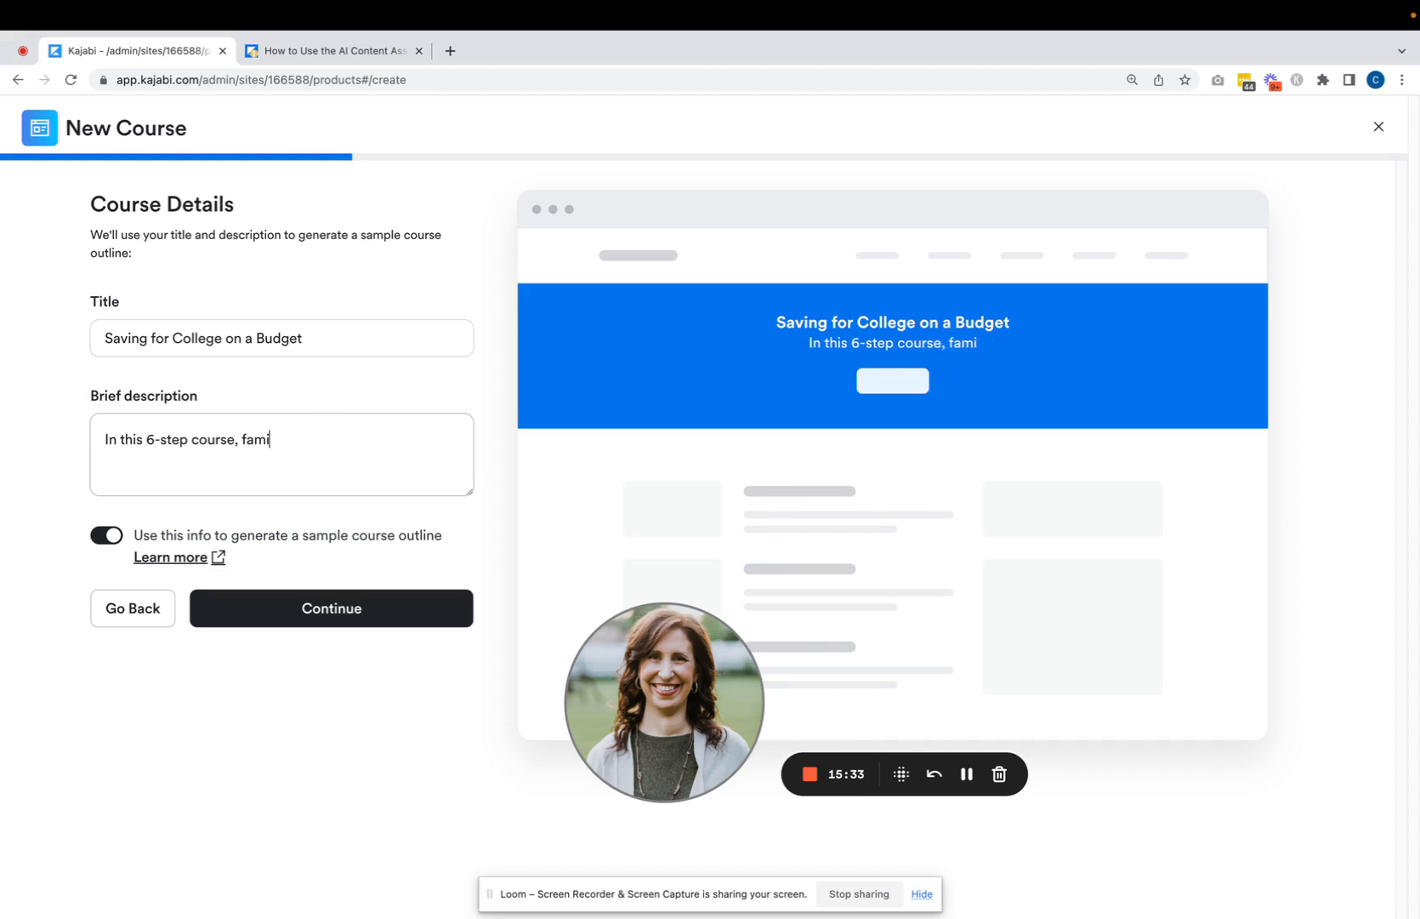
Step: Continue the brief description with "parents and caregivers will learn"
type("parens ")
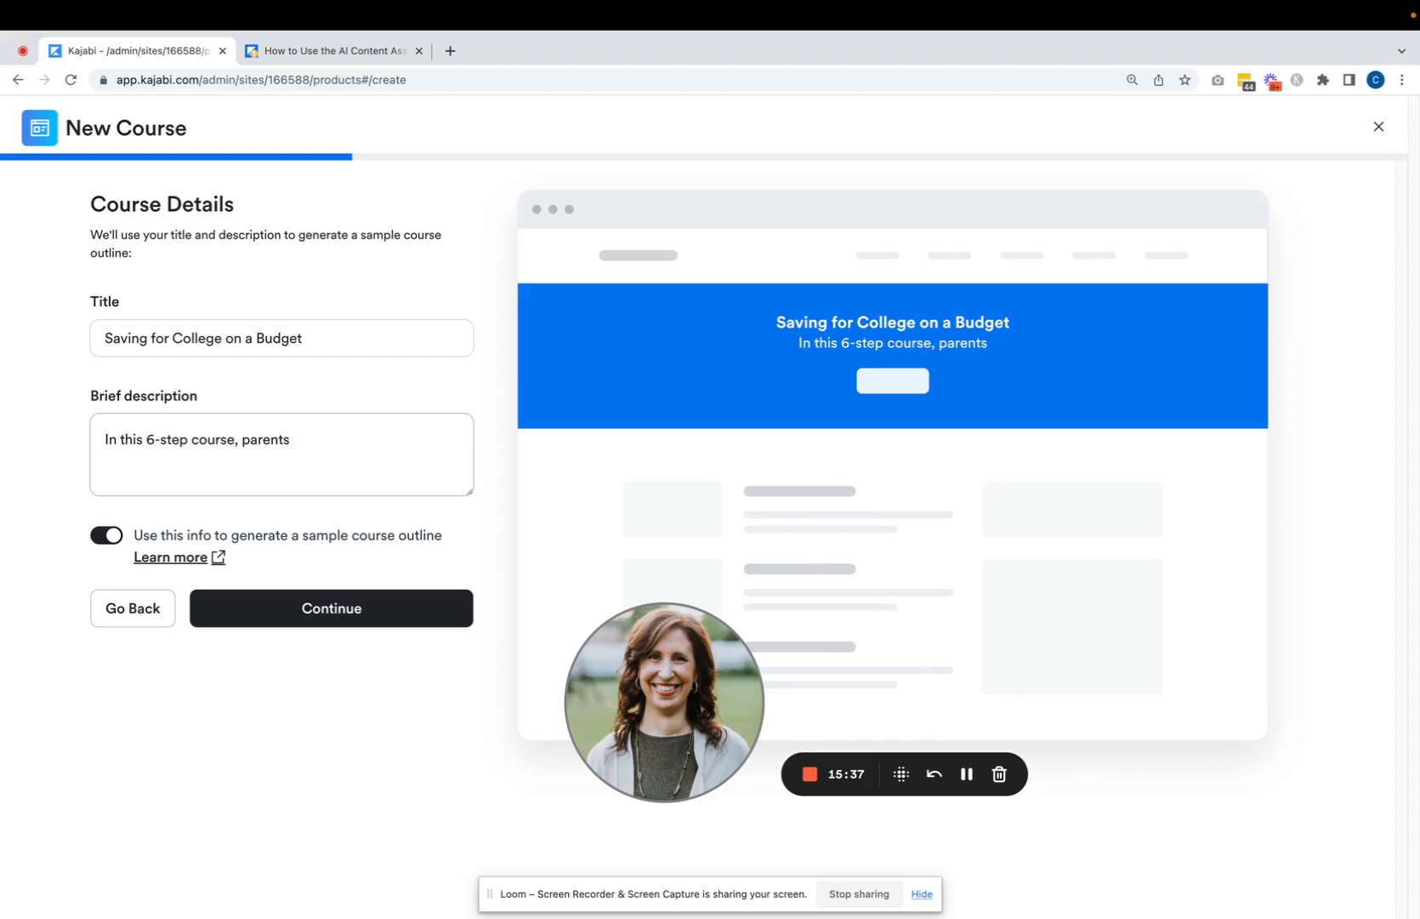
type(" and care")
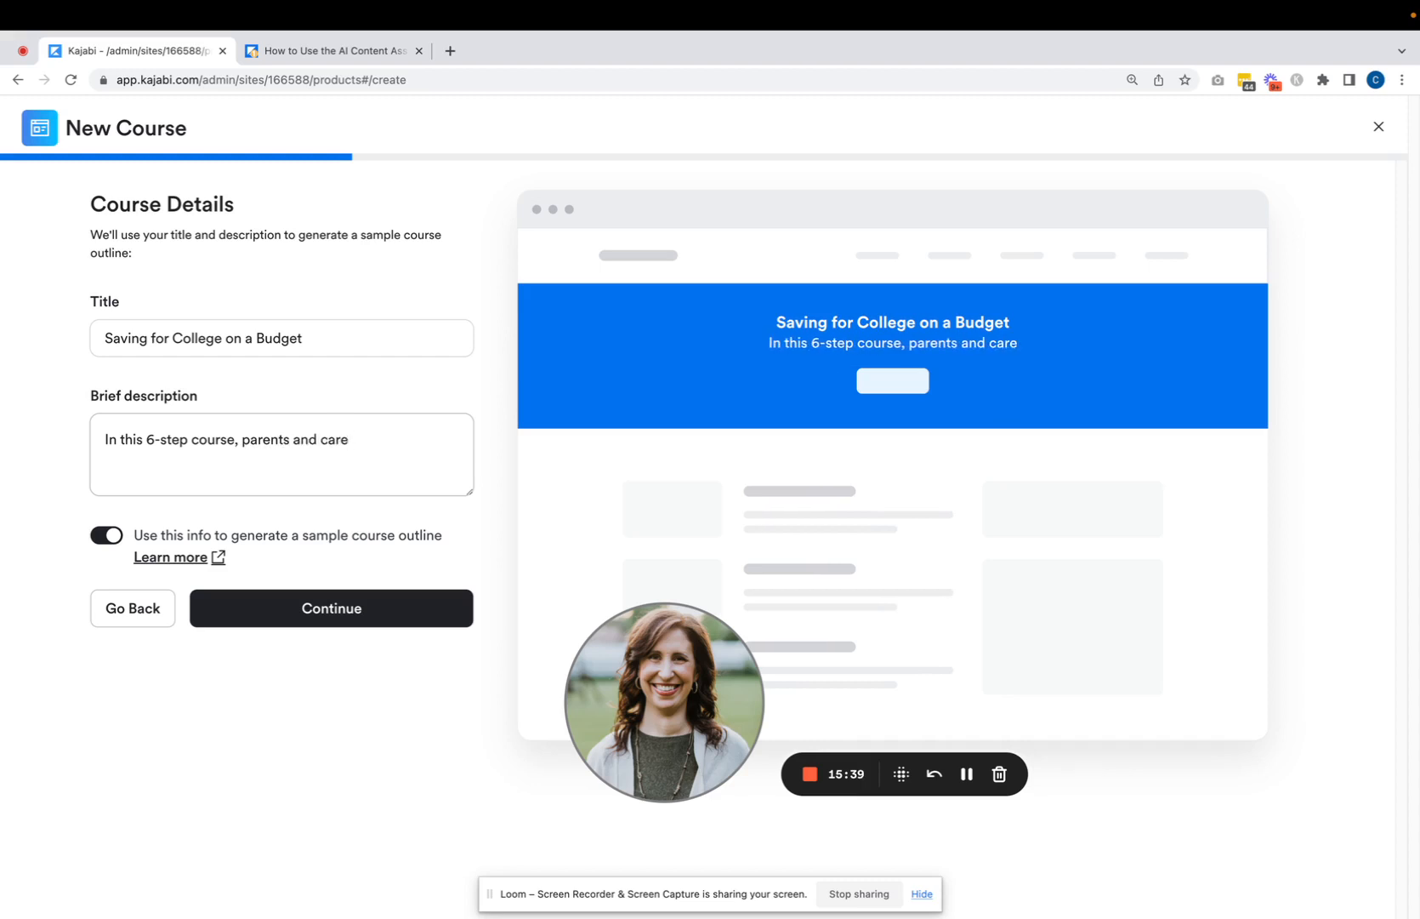
type("givers will ")
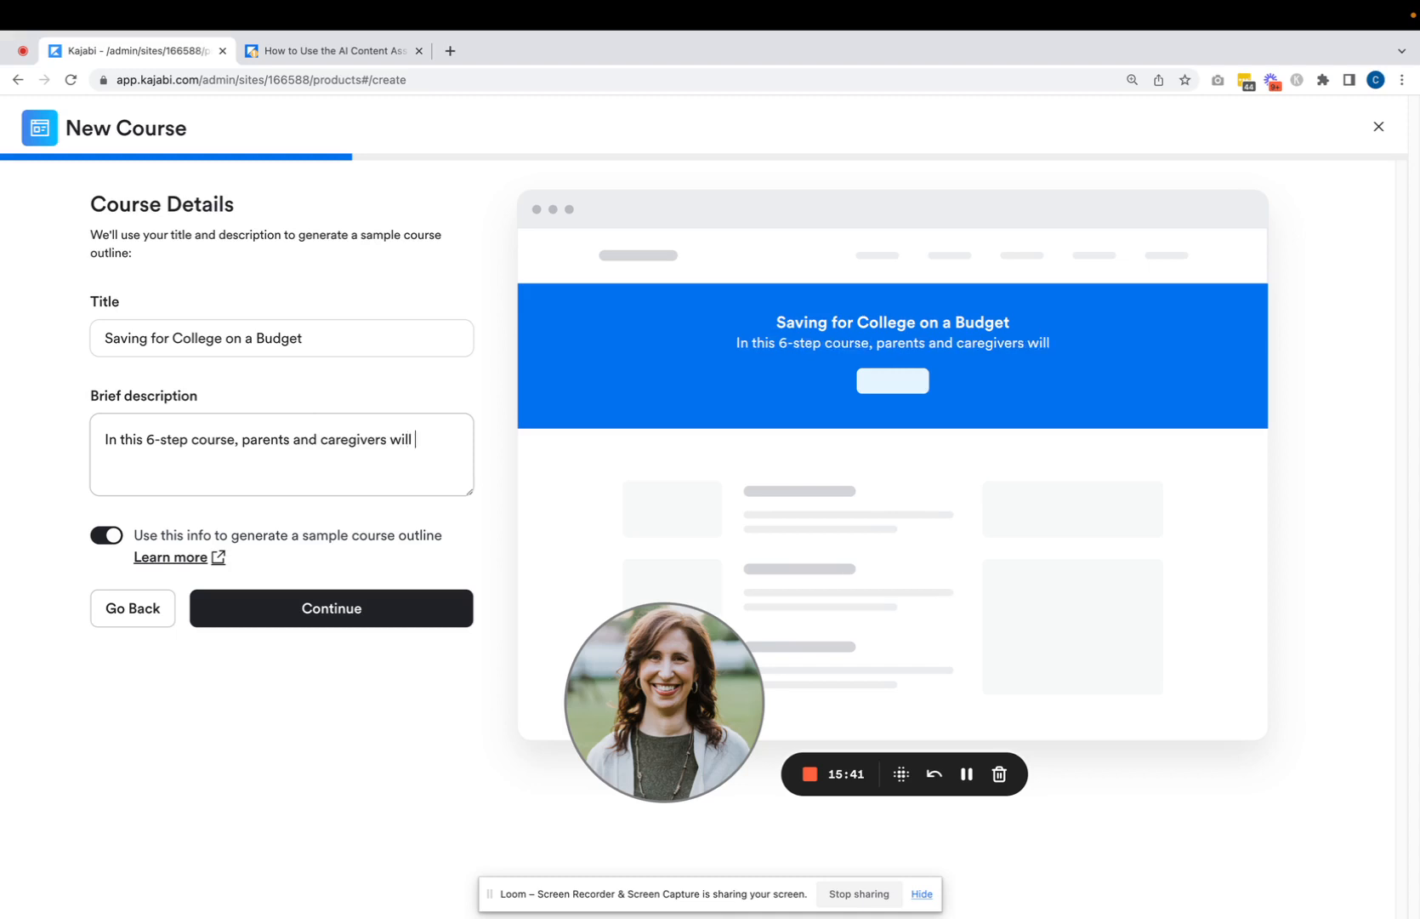
type("learn th")
key("BackSpace")
key("BackSpace")
key("BackSpace")
key("BackSpace")
key("BackSpace")
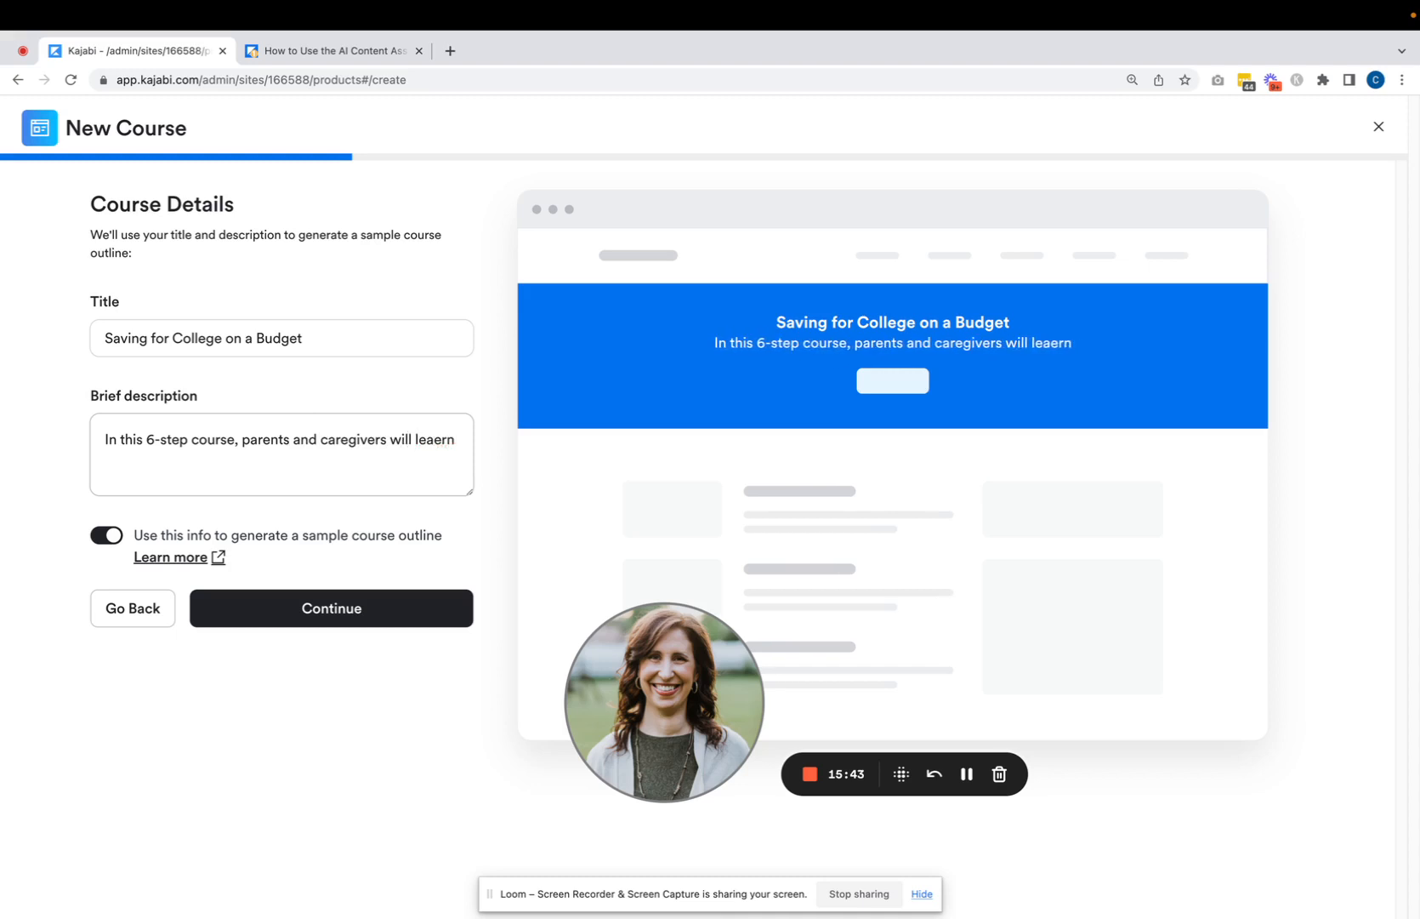
type("e")
key("BackSpace")
key("BackSpace")
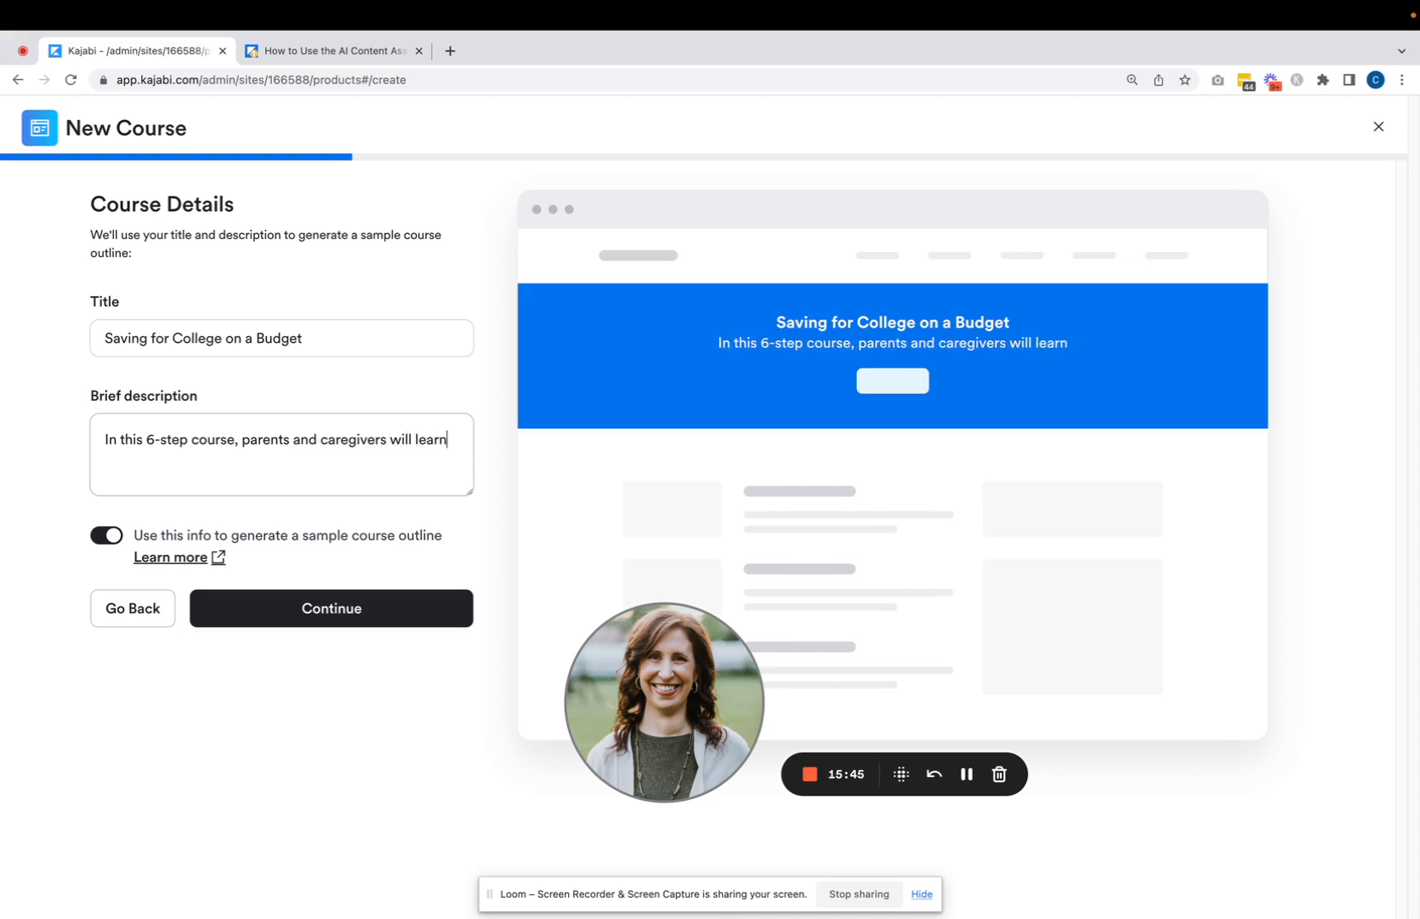
Step: Remove "6-step" from the opening of the brief description so it begins "In this course,"
left_click(192, 438)
key("BackSpace")
key("BackSpace")
key("BackSpace")
key("BackSpace")
key("BackSpace")
key("BackSpace")
key("BackSpace")
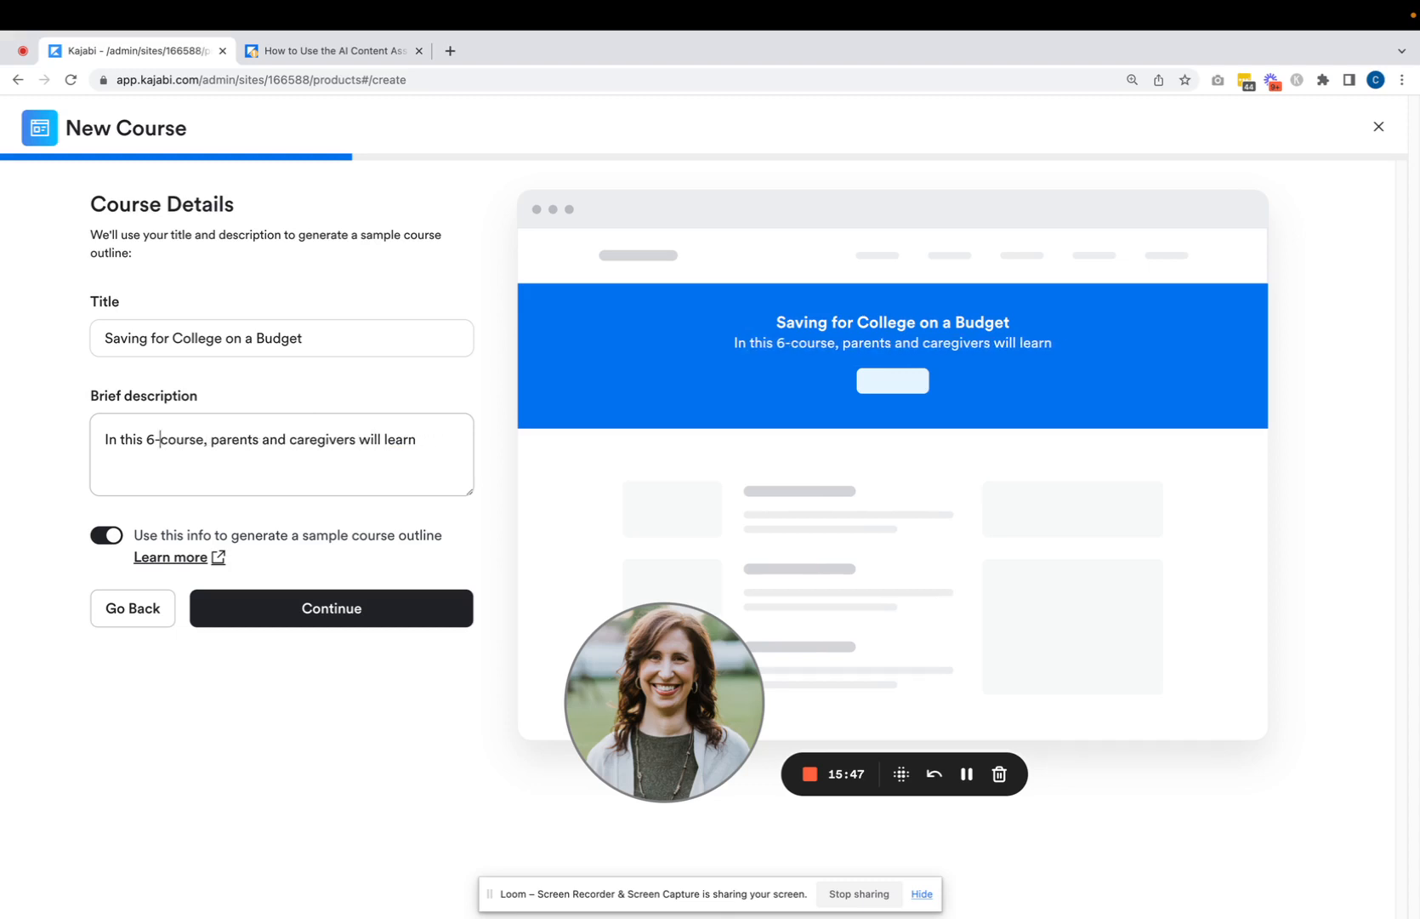
Step: Continue the brief description with "a proven 6-step process for"
left_click(413, 439)
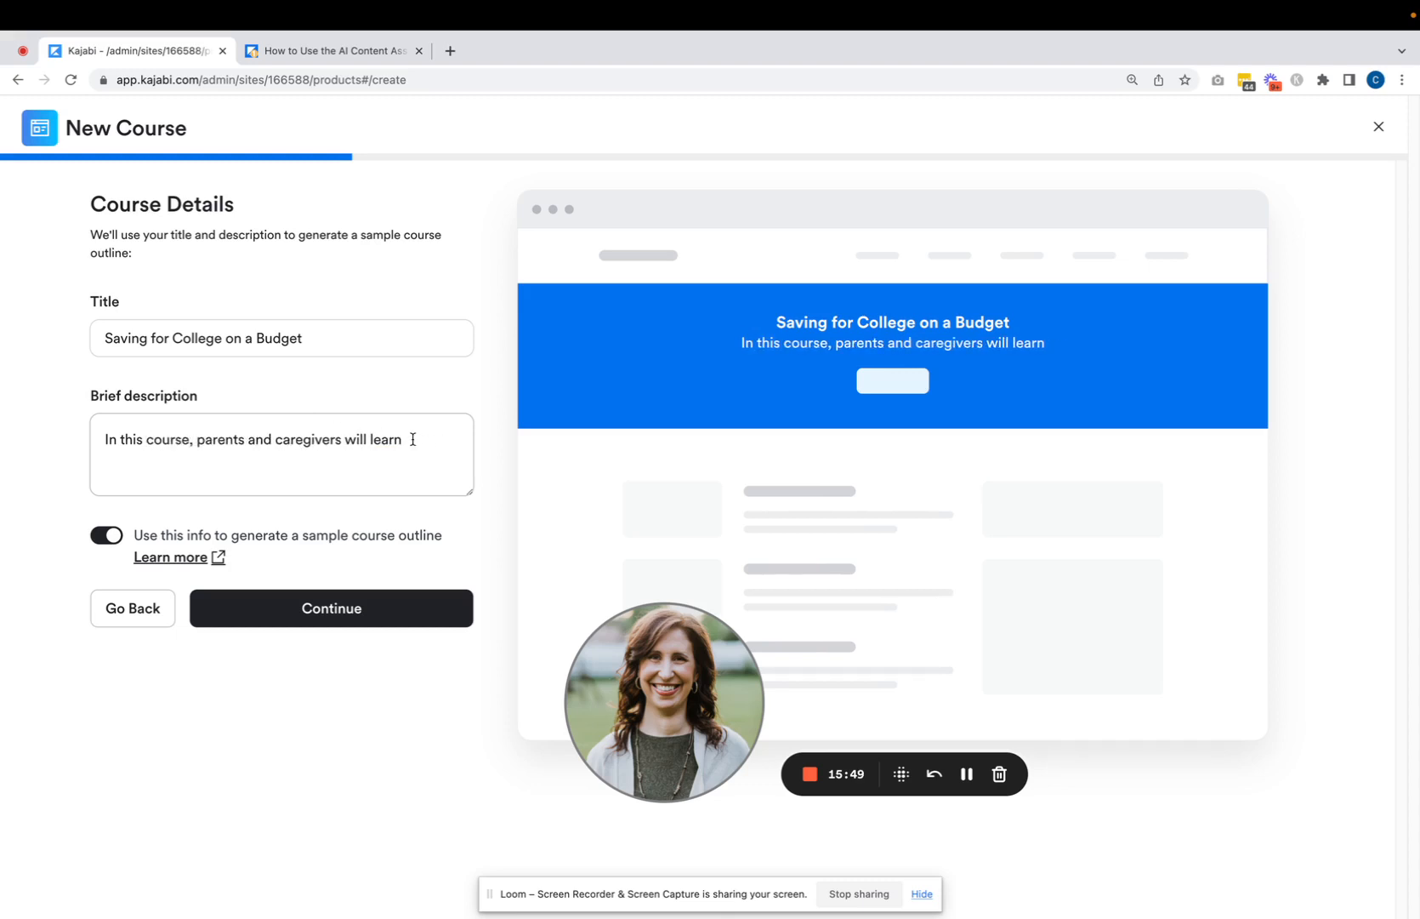
type("a spro")
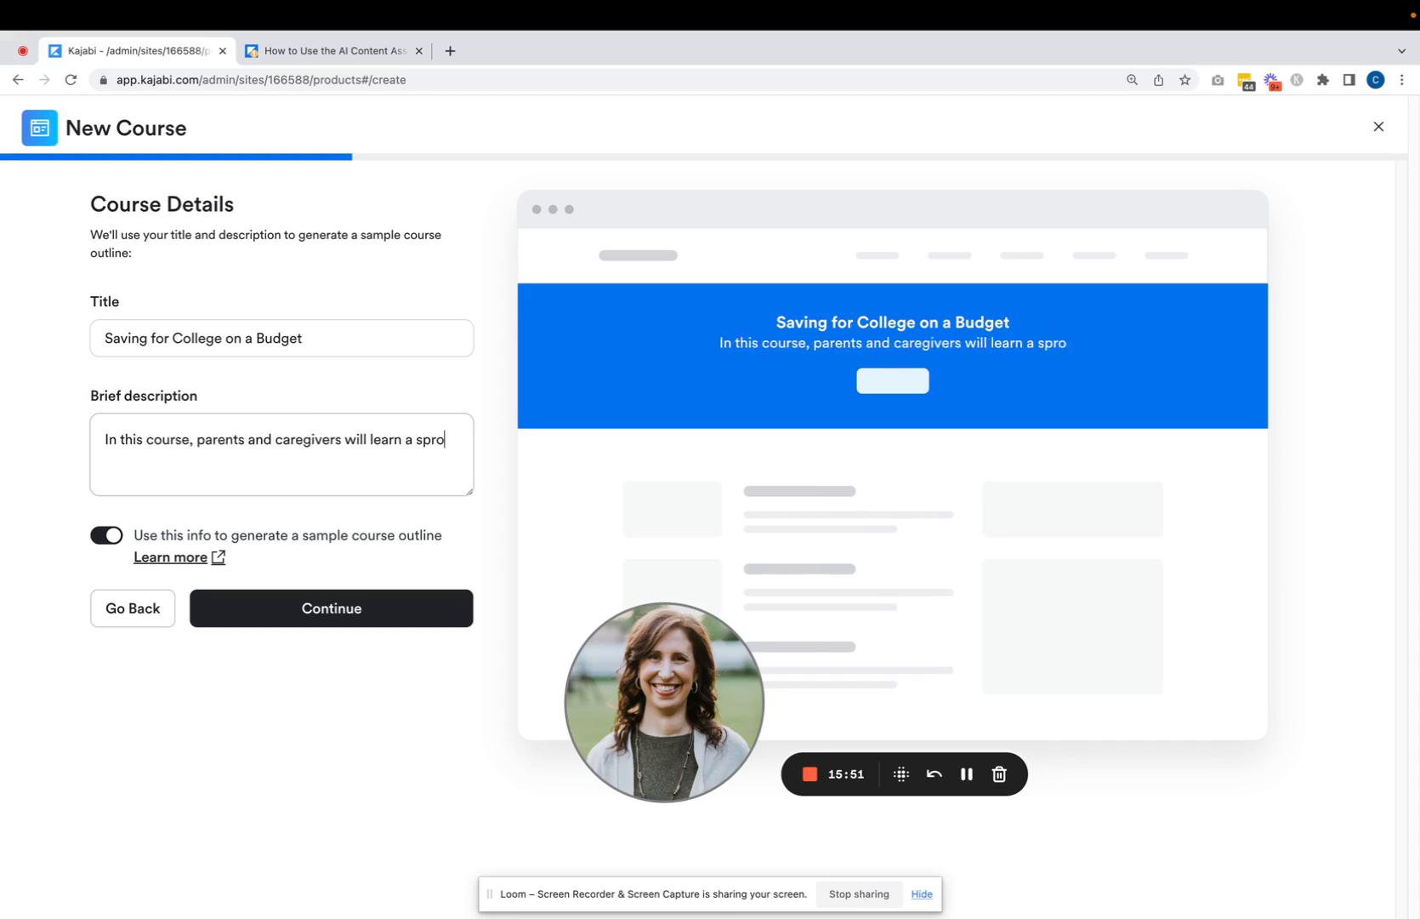
key("BackSpace")
key("BackSpace")
key("BackSpace")
key("BackSpace")
type("proven ")
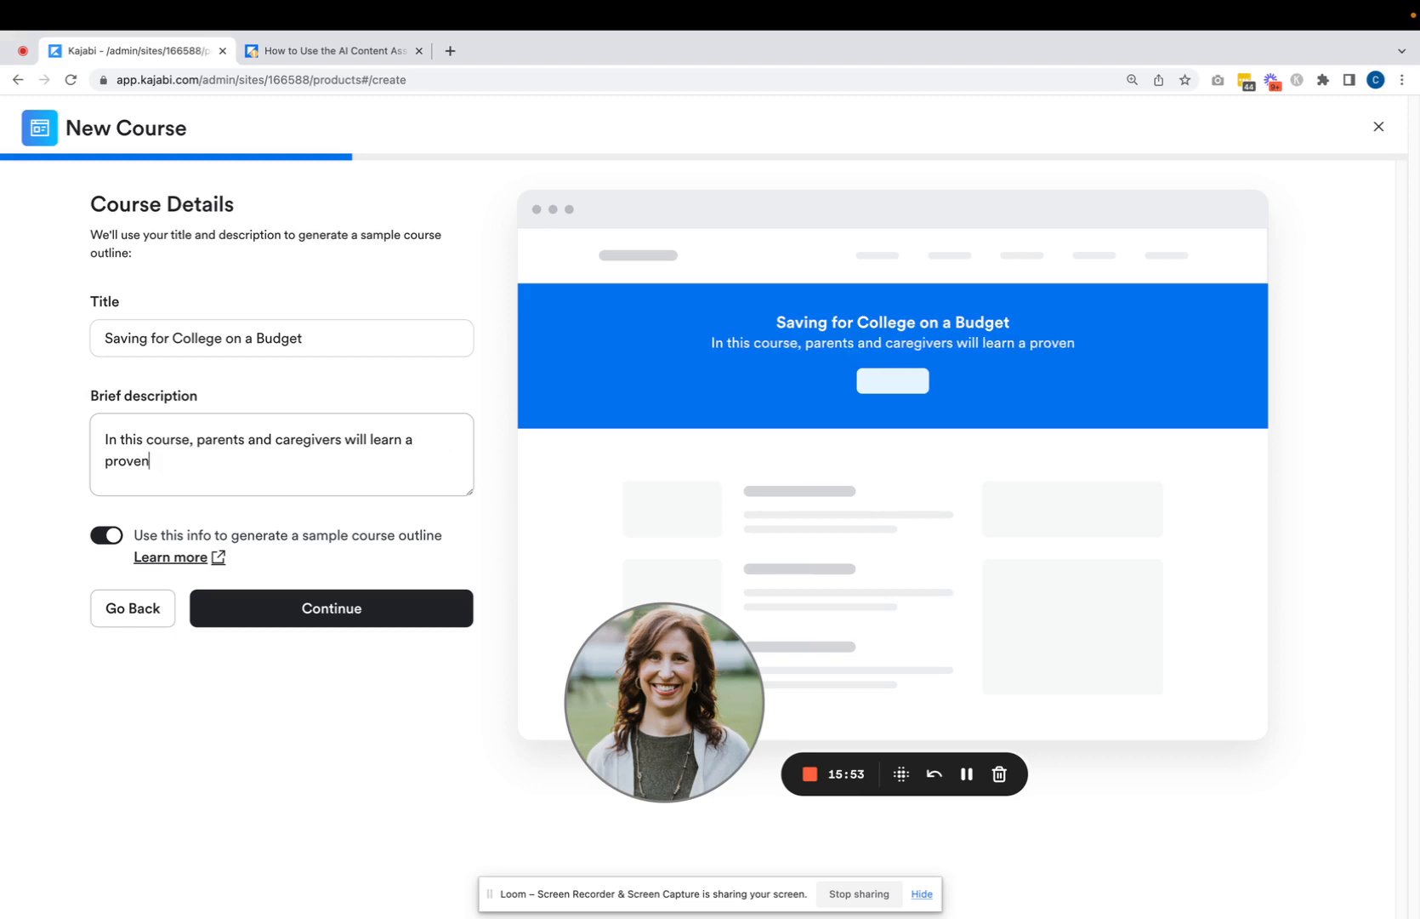
type("6-step p")
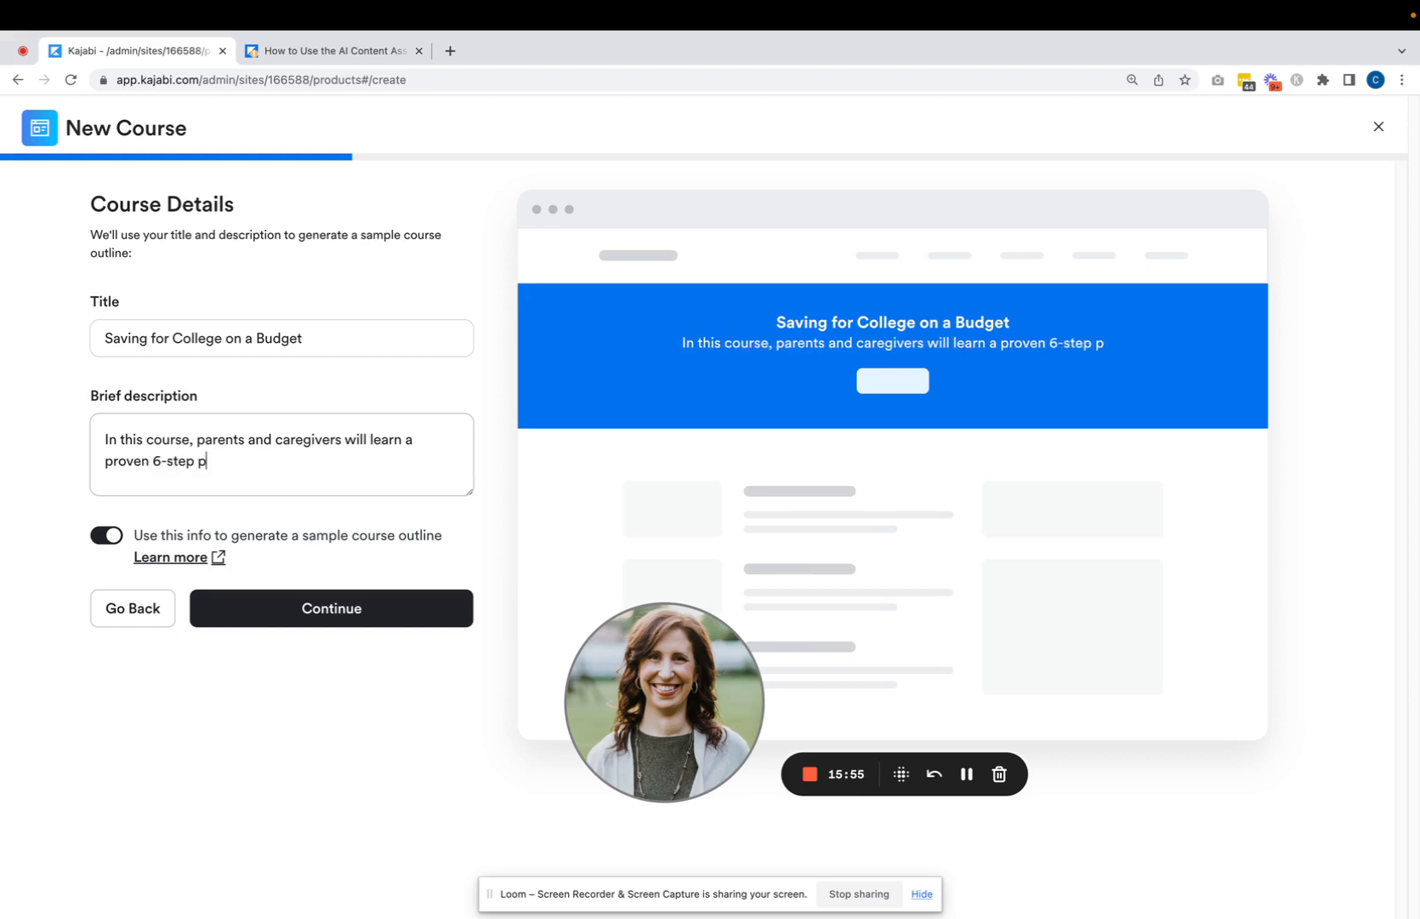
type("rocess for ")
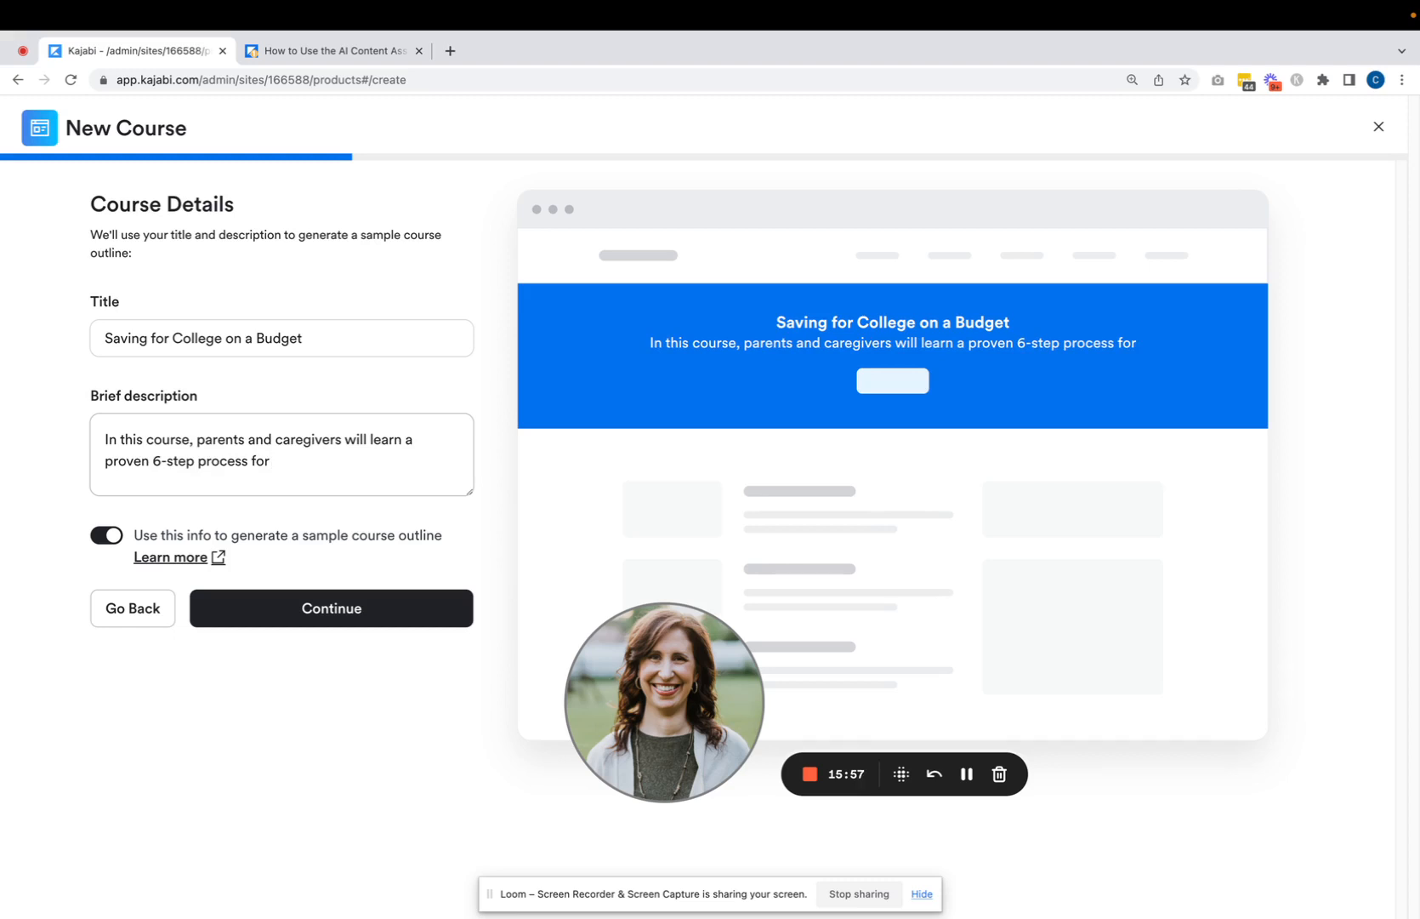
Step: Extend the brief description with "saving for their child's college education on a budget"
type("saving for")
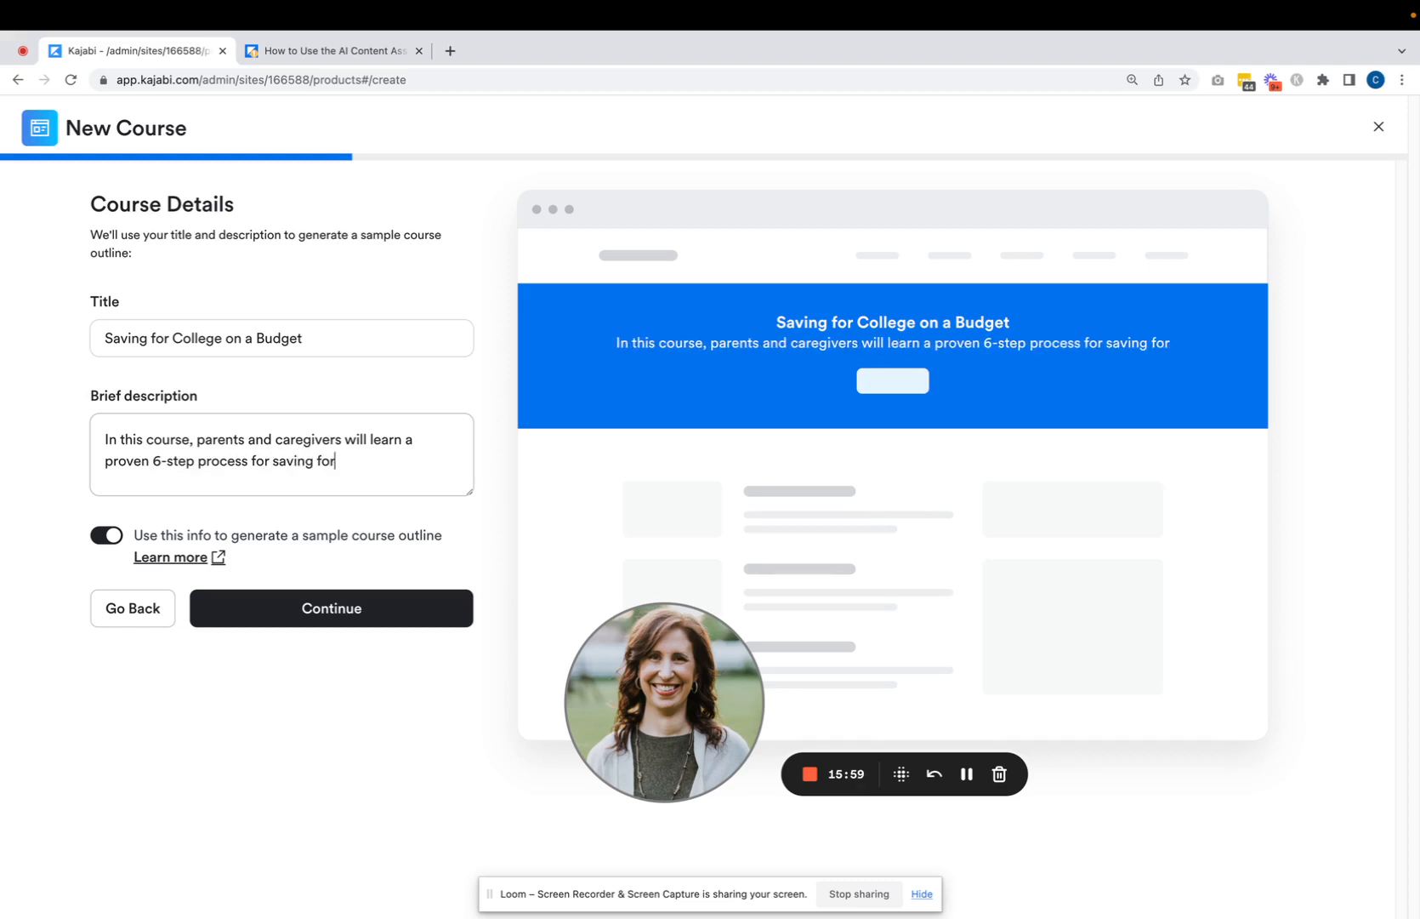
type(" their child")
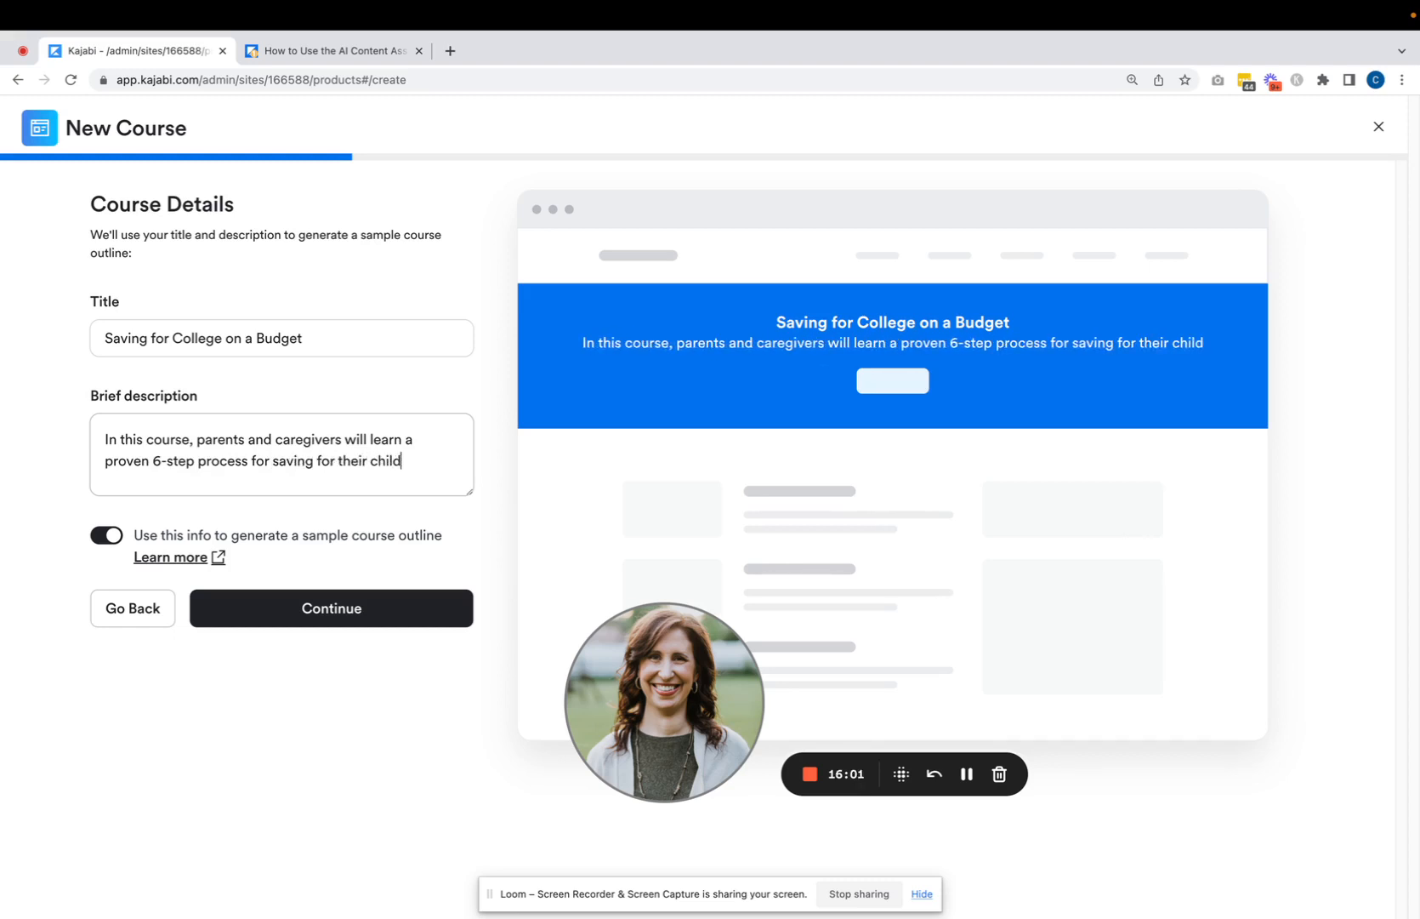
type("'s college ")
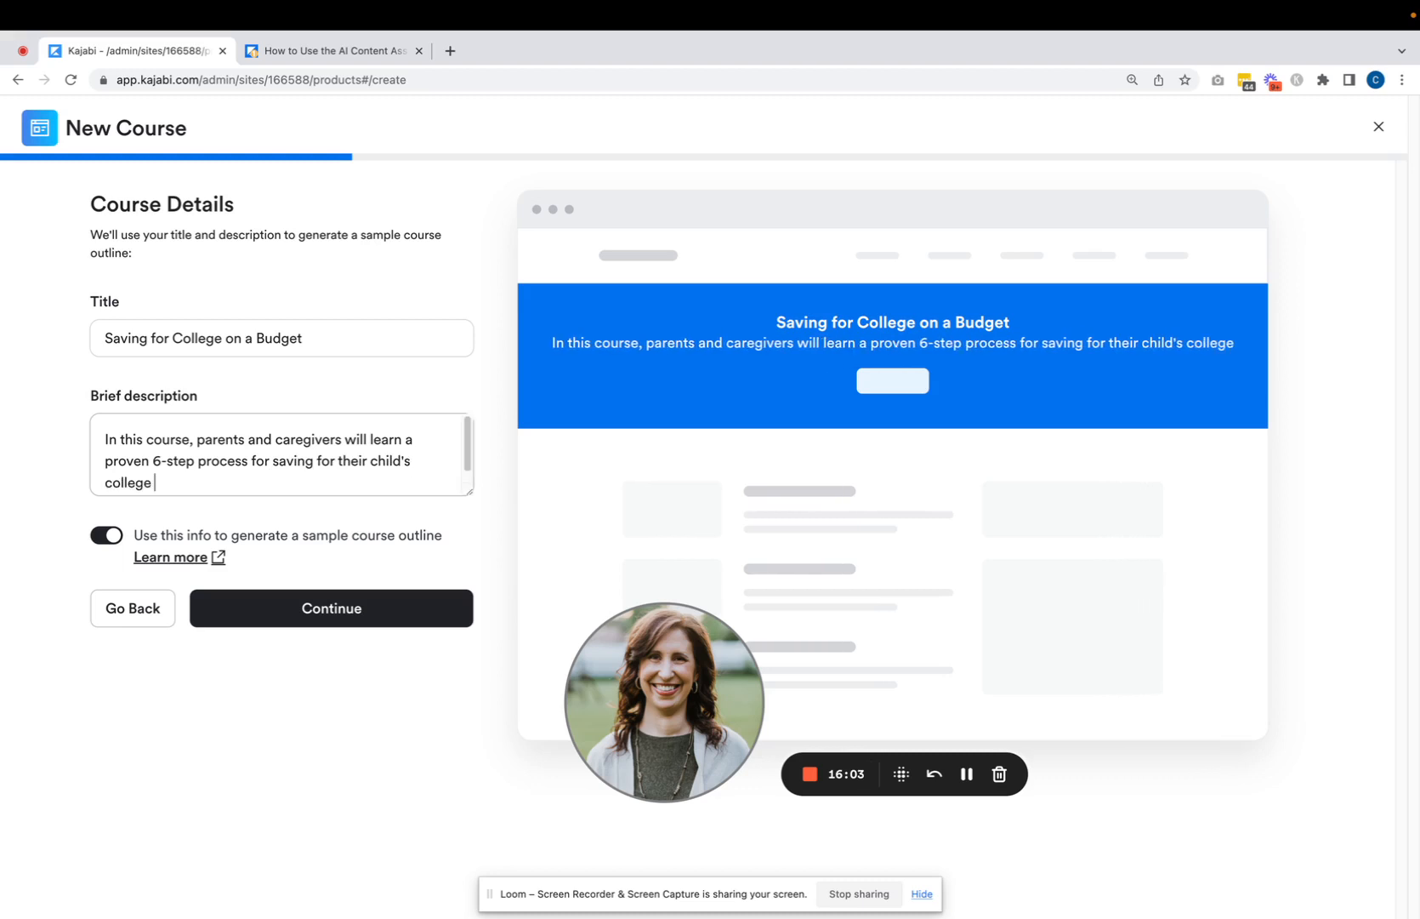
type("educa")
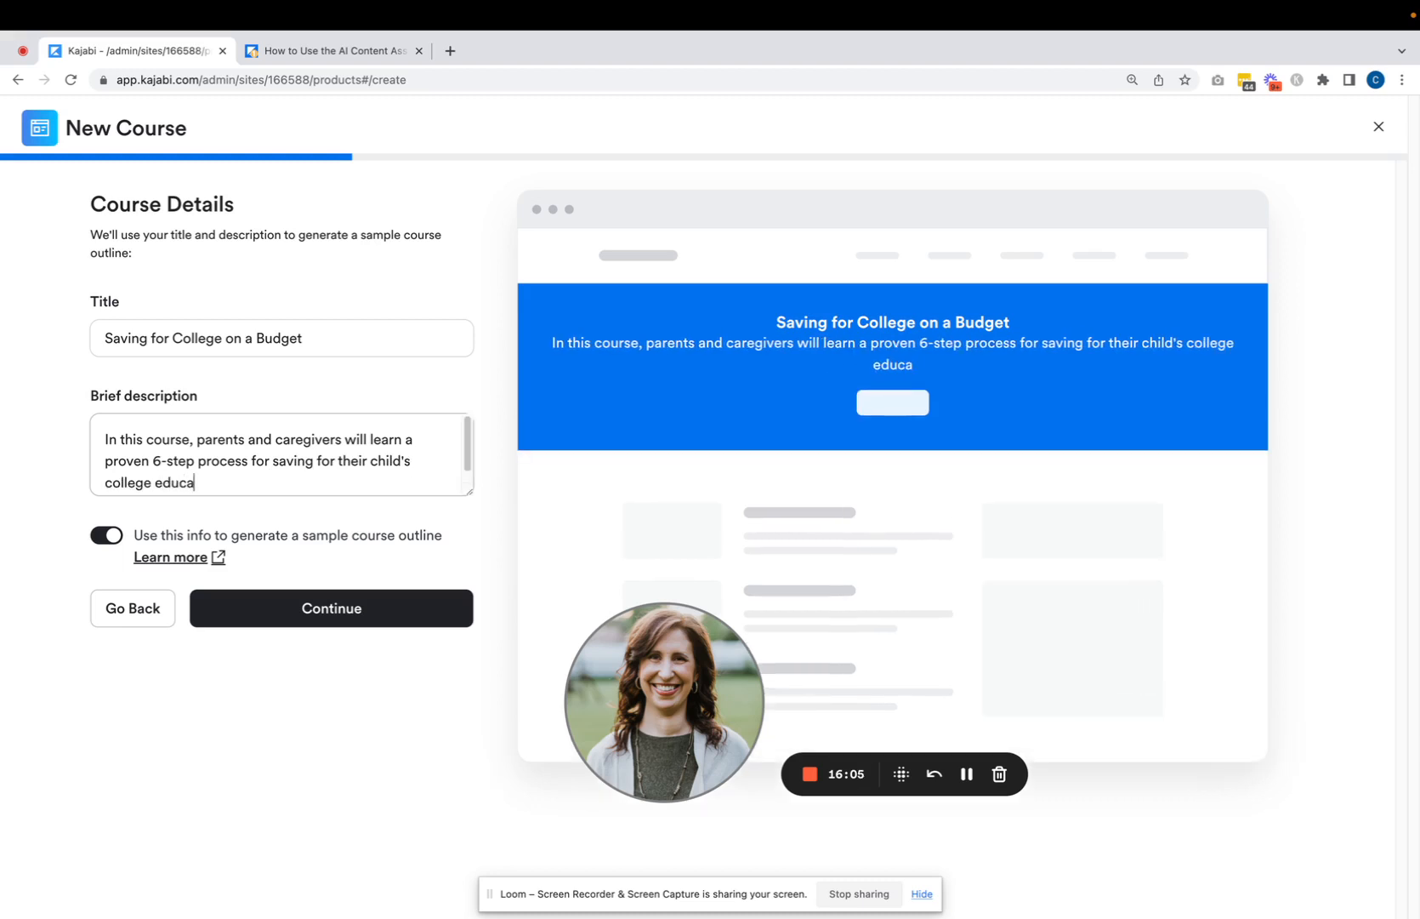
type("tion on a budge")
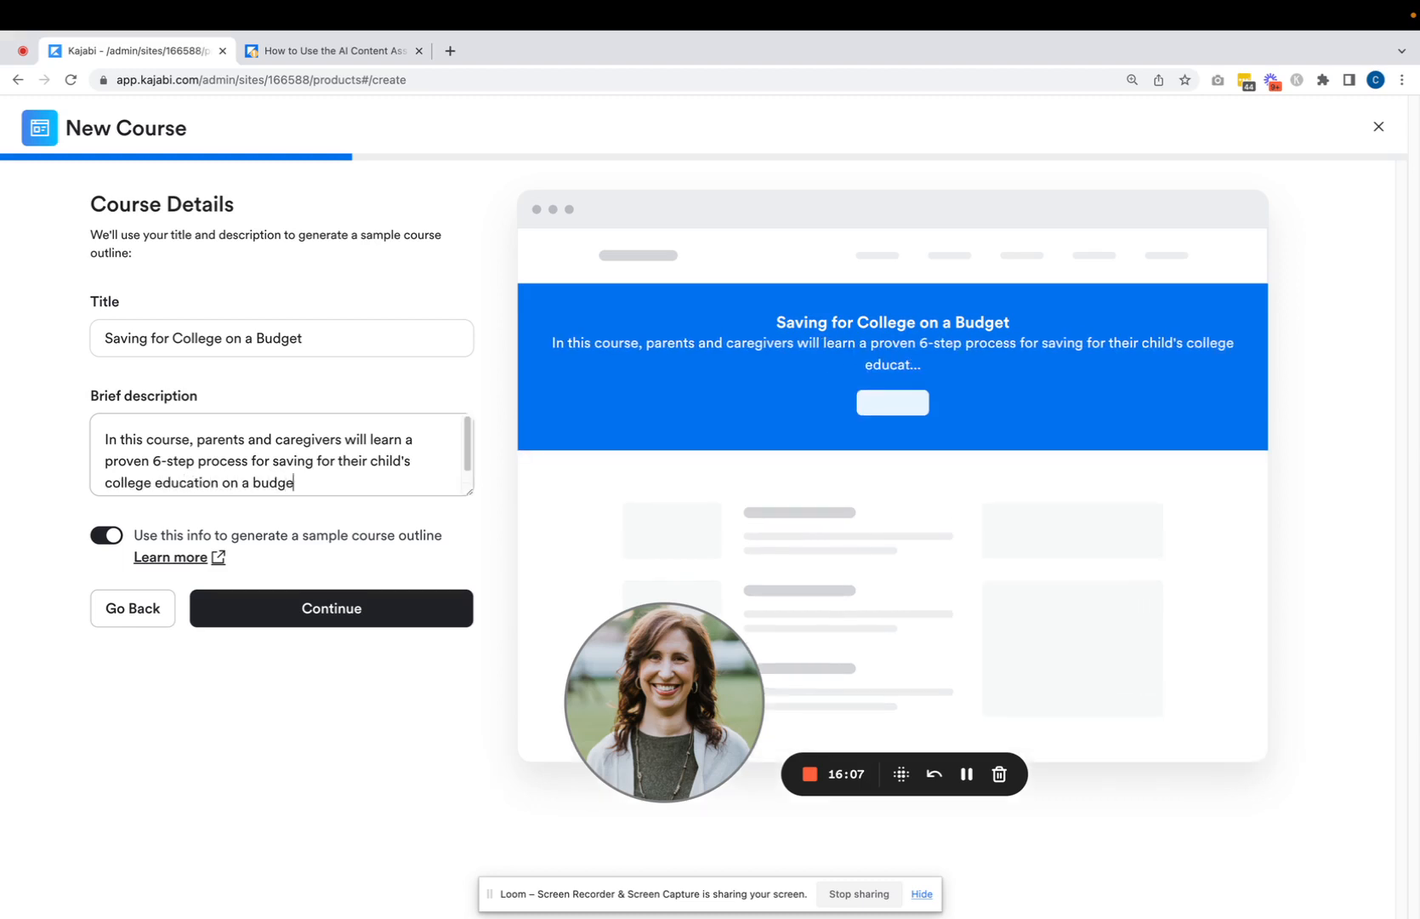
Step: End the description with "Each step contains practical information and implementation advice." and submit the course details
type("t.  EAch s")
key("BackSpace")
key("BackSpace")
key("BackSpace")
type("h step contains pra")
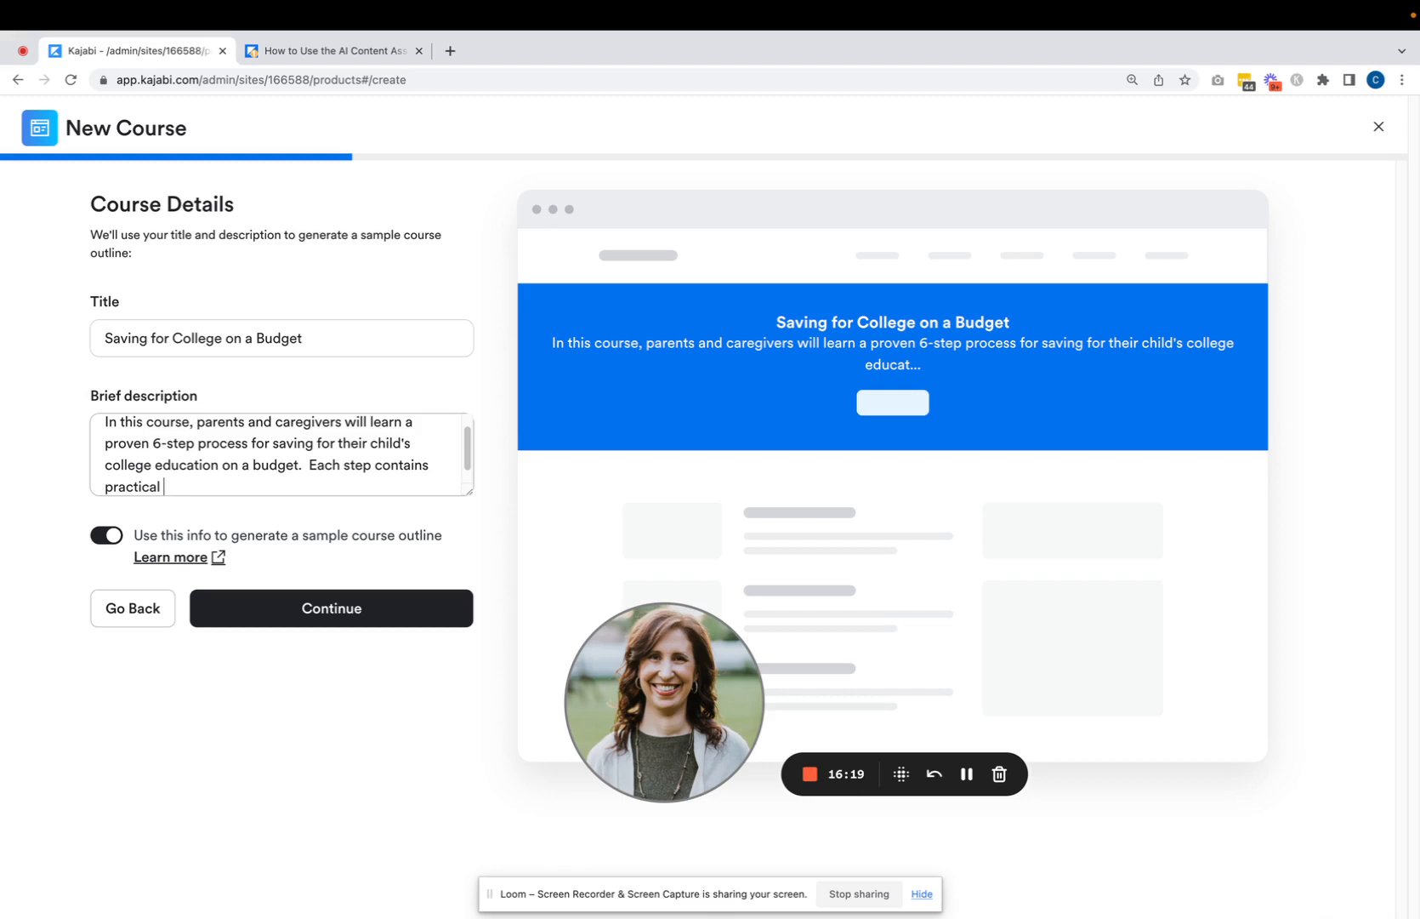
type("ctical informational")
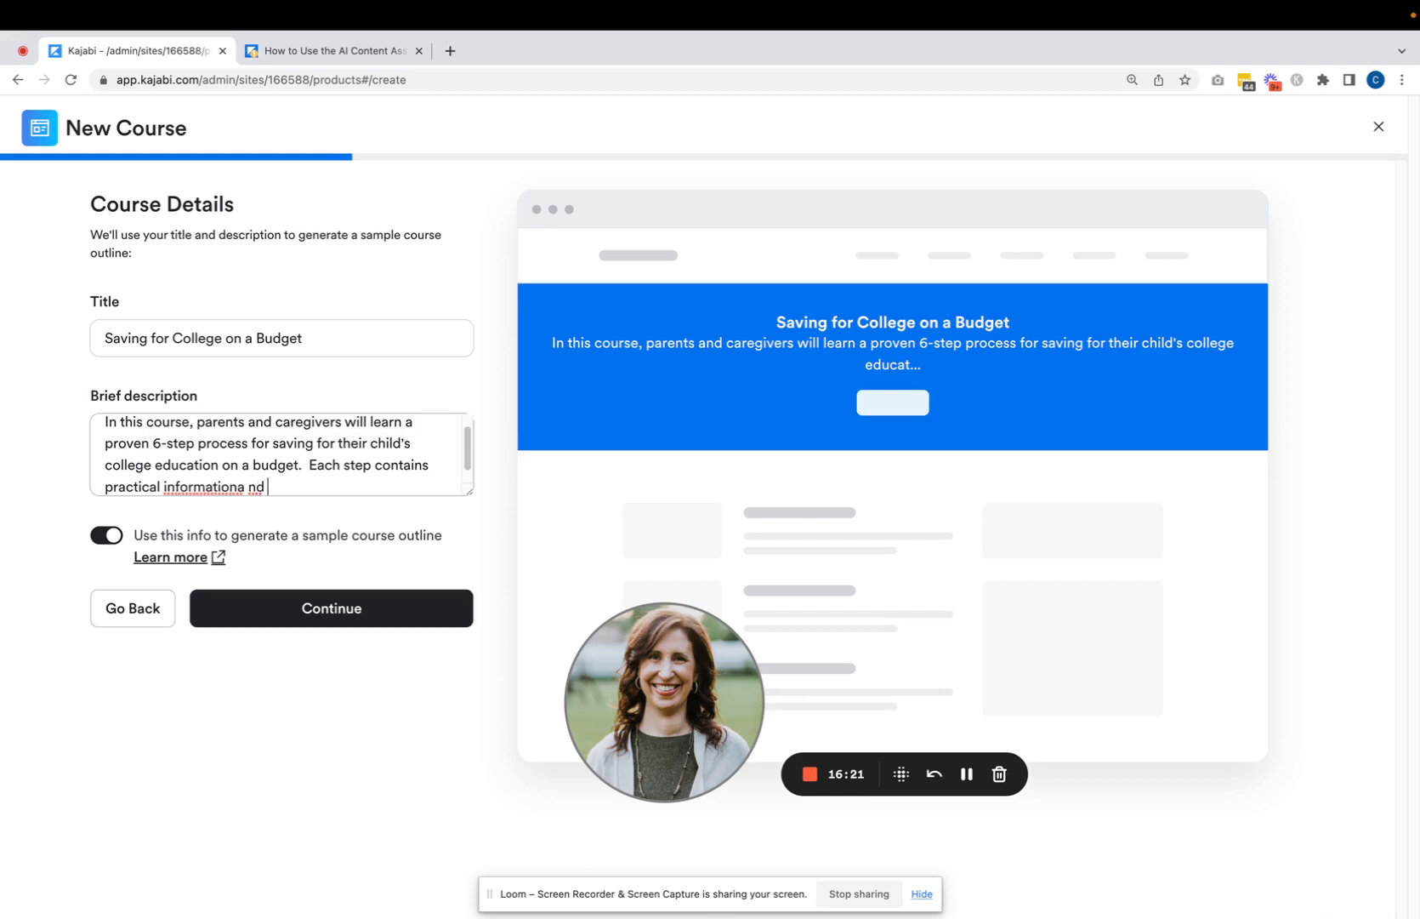
key("BackSpace")
key("BackSpace")
type("and inmplementation advice.")
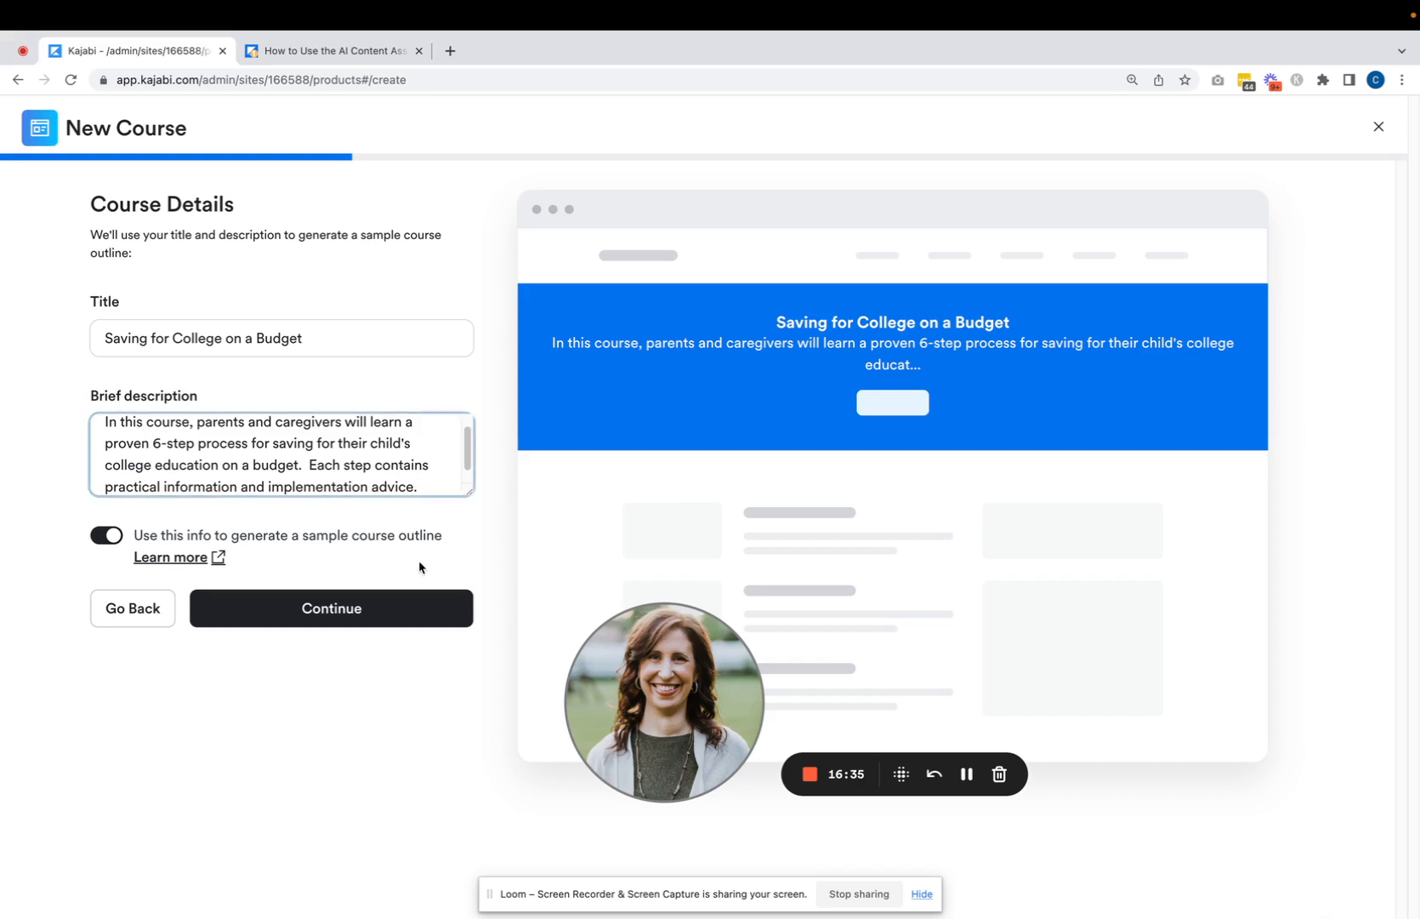
left_click(359, 624)
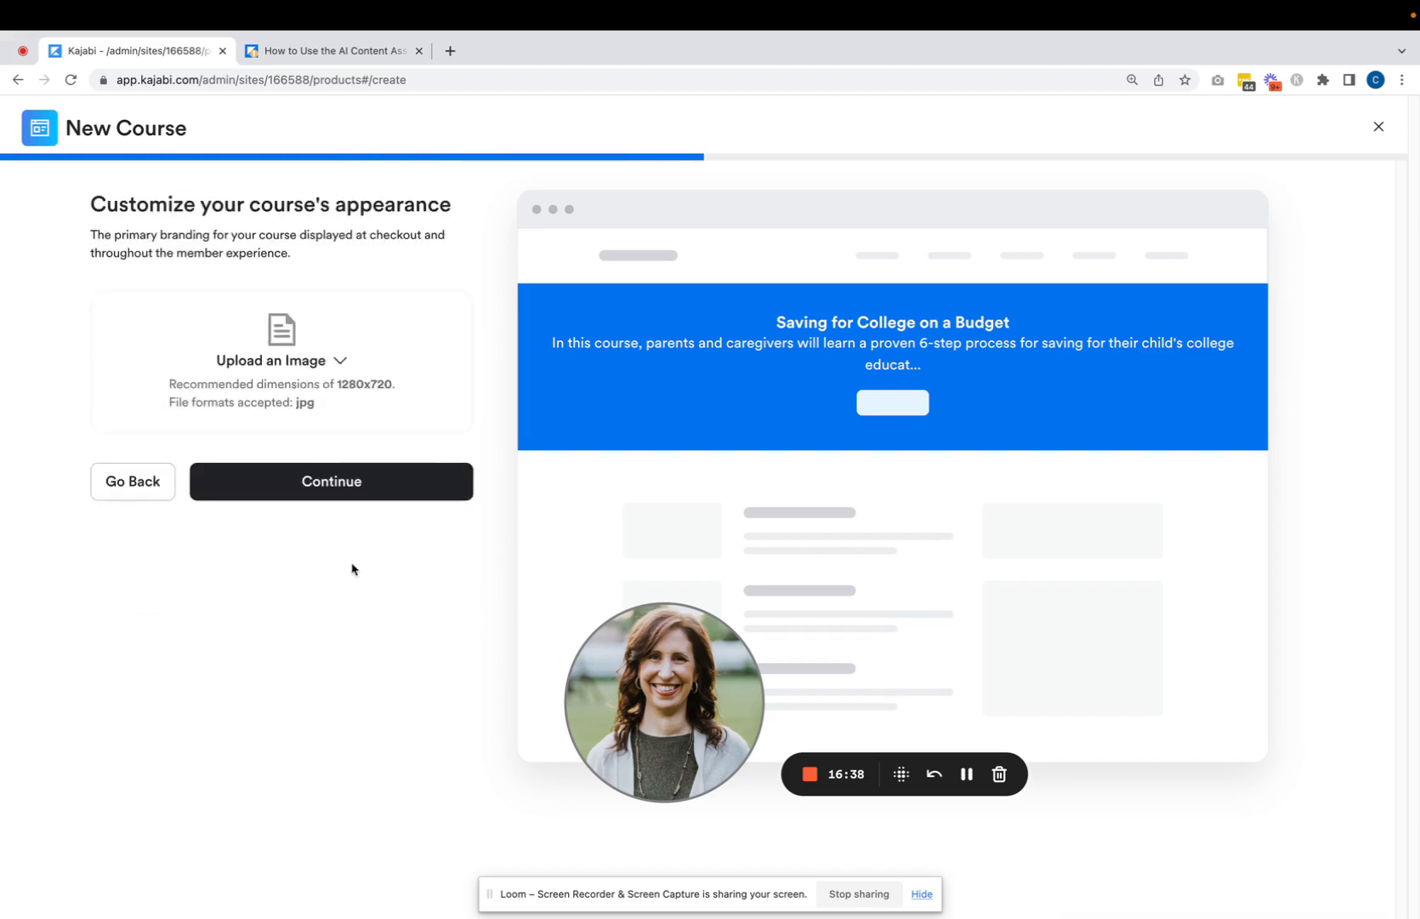
Step: Skip the course image and set the course's one-time price to 199
left_click(319, 483)
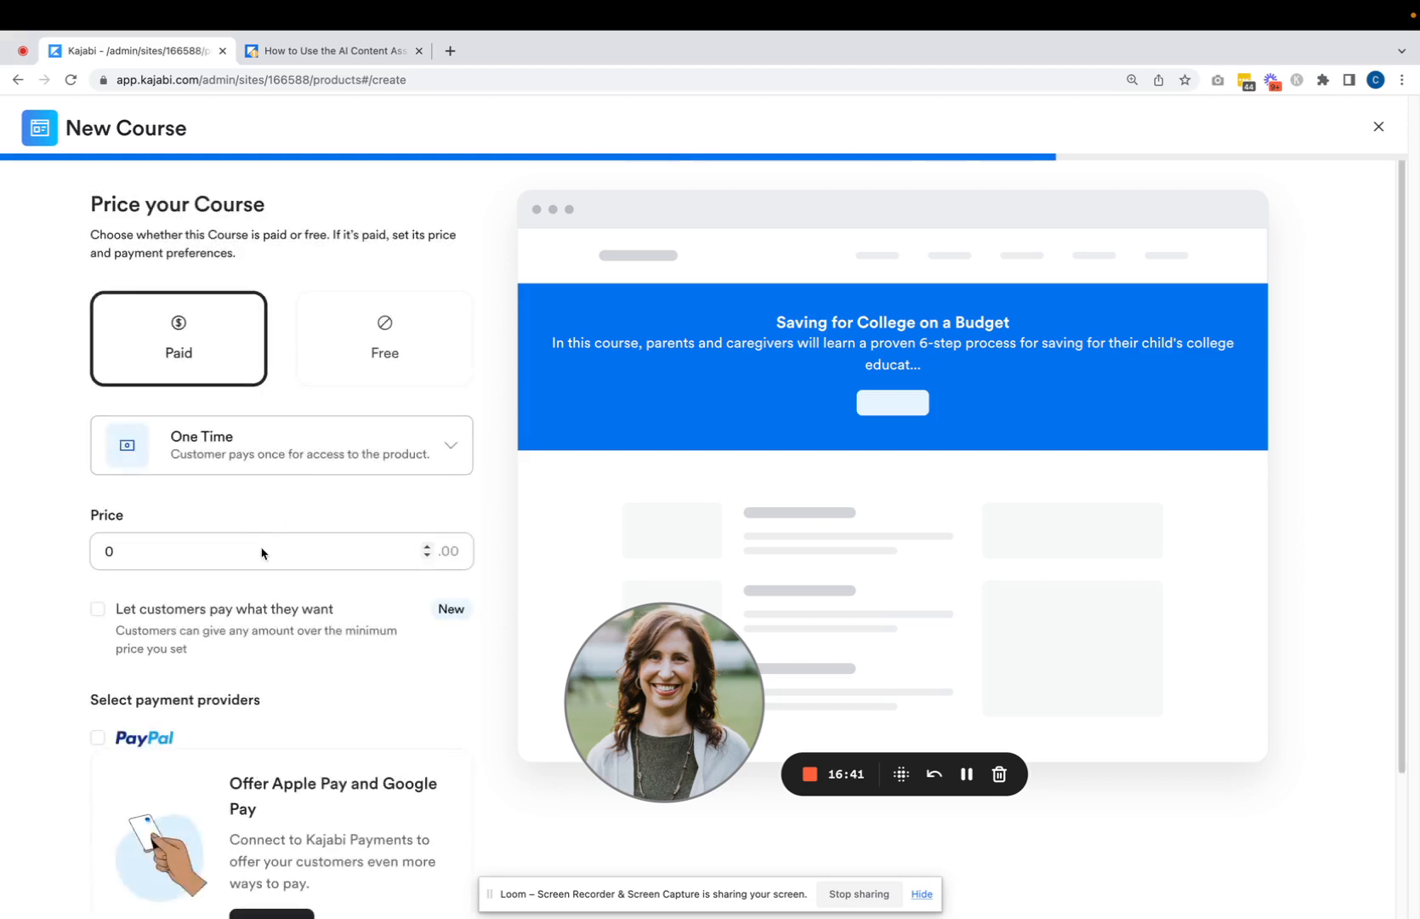
right_click(261, 553)
left_click(151, 550)
key("BackSpace")
type("199")
left_click(300, 702)
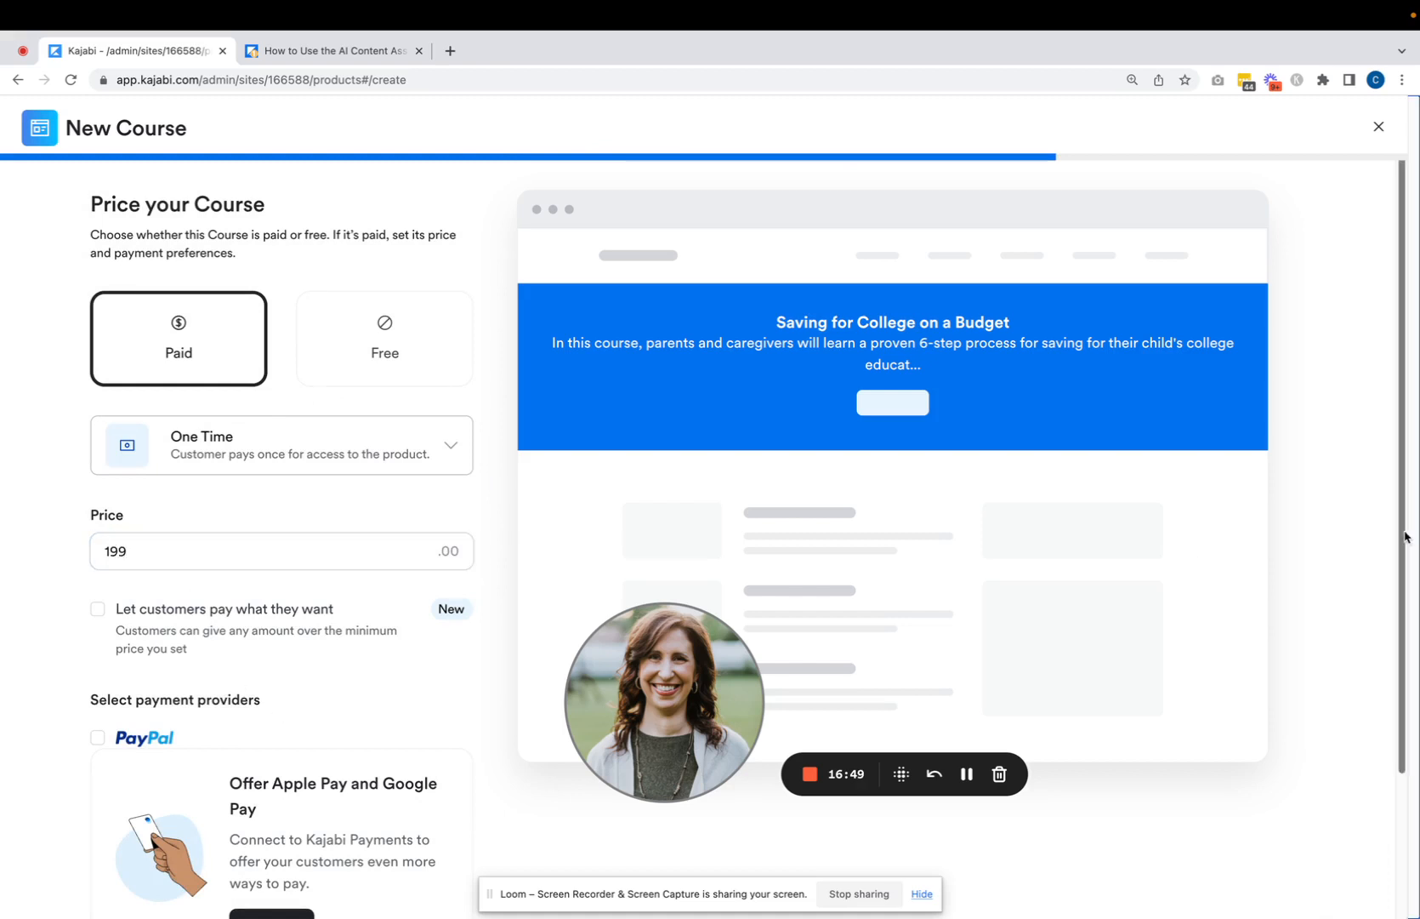
Step: Enable PayPal as the payment provider and save the new course to generate its outline
scroll(1404, 532, "down", 3)
left_click(99, 565)
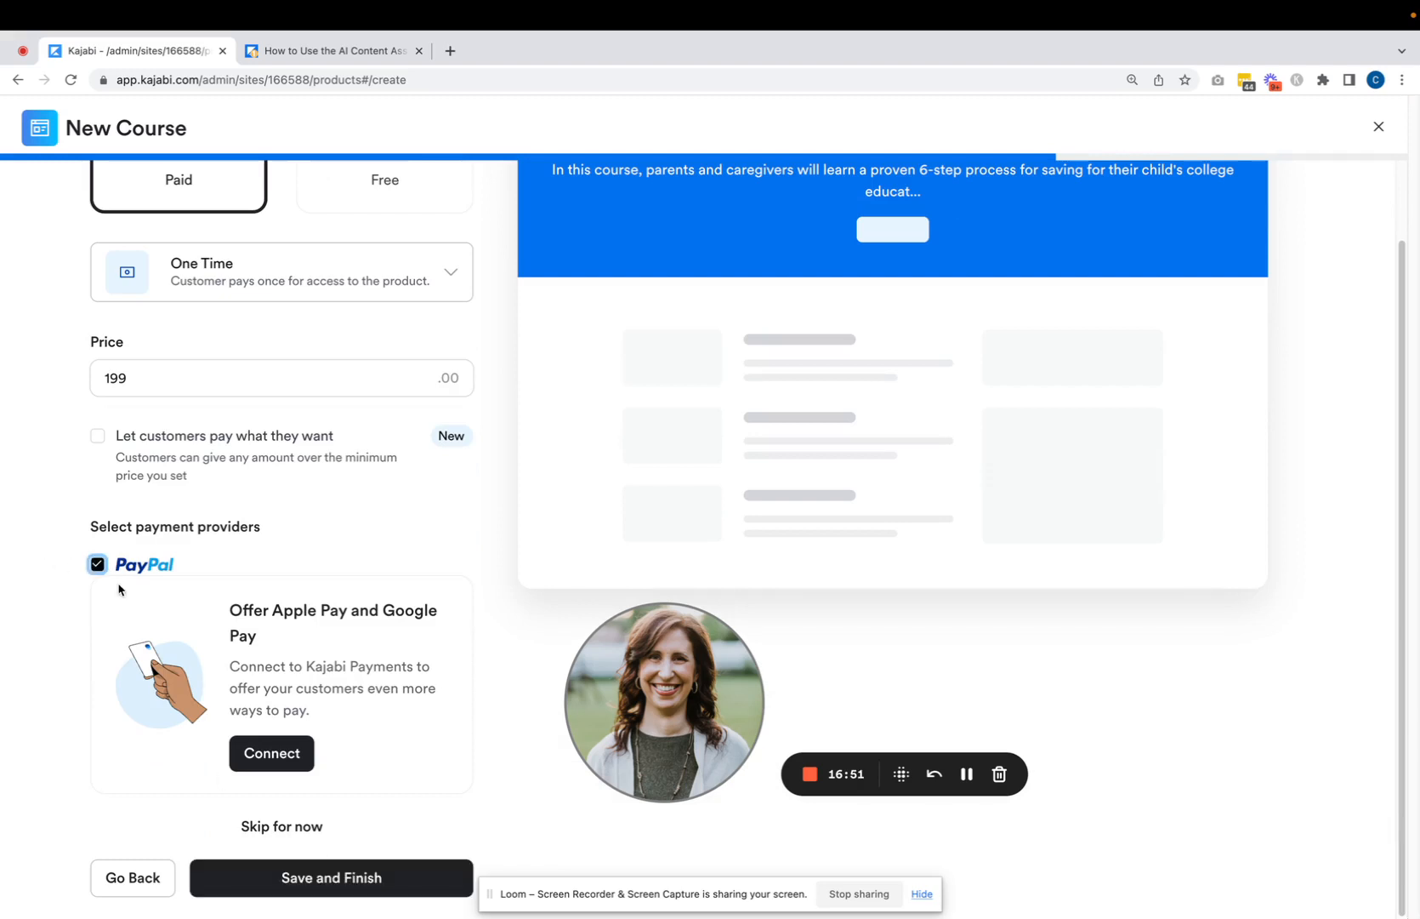
left_click(283, 878)
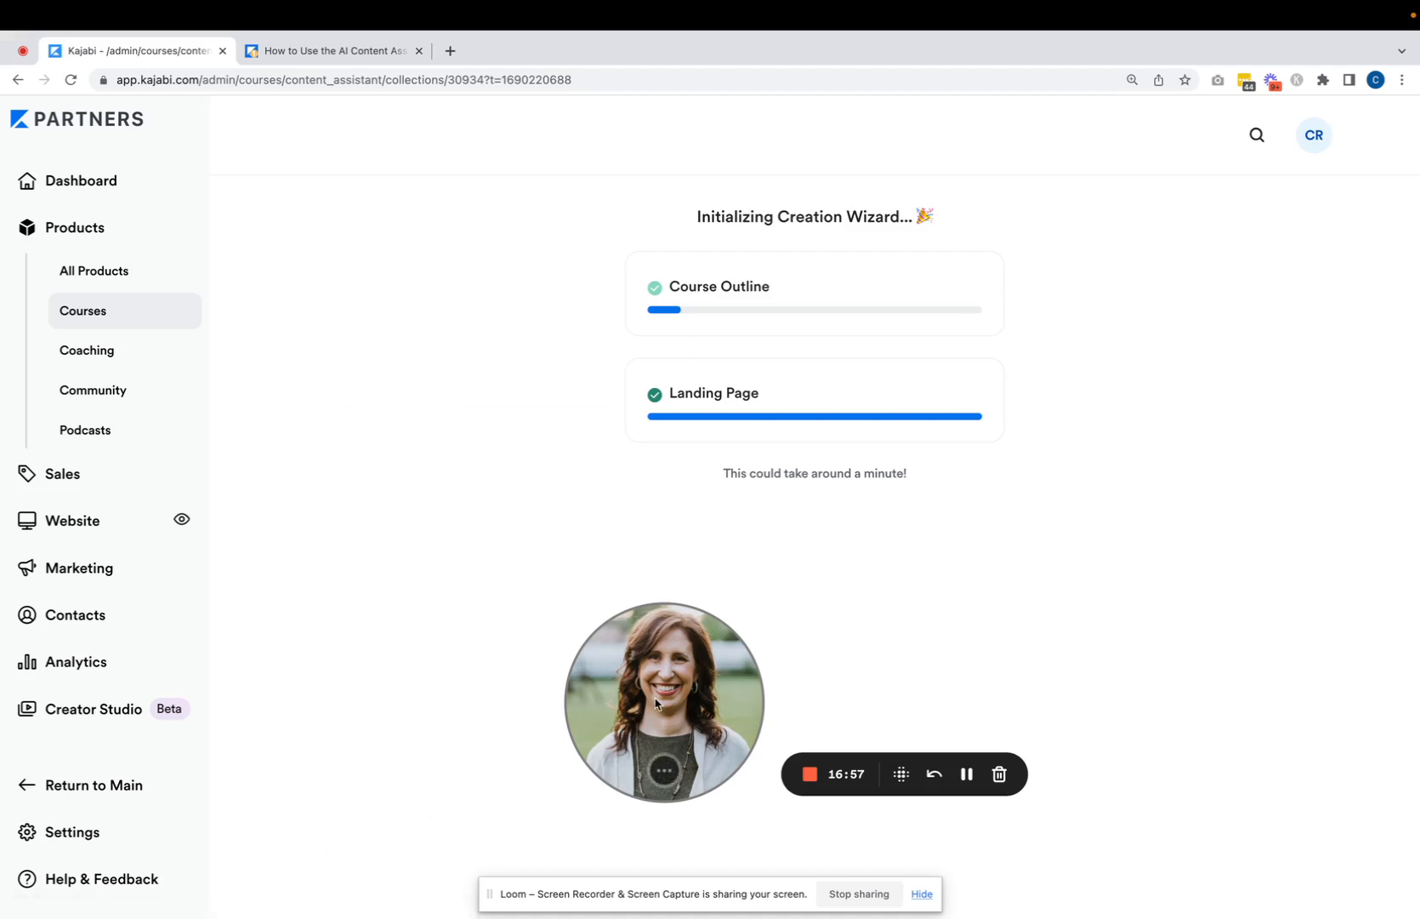
left_click_drag(659, 695, 322, 597)
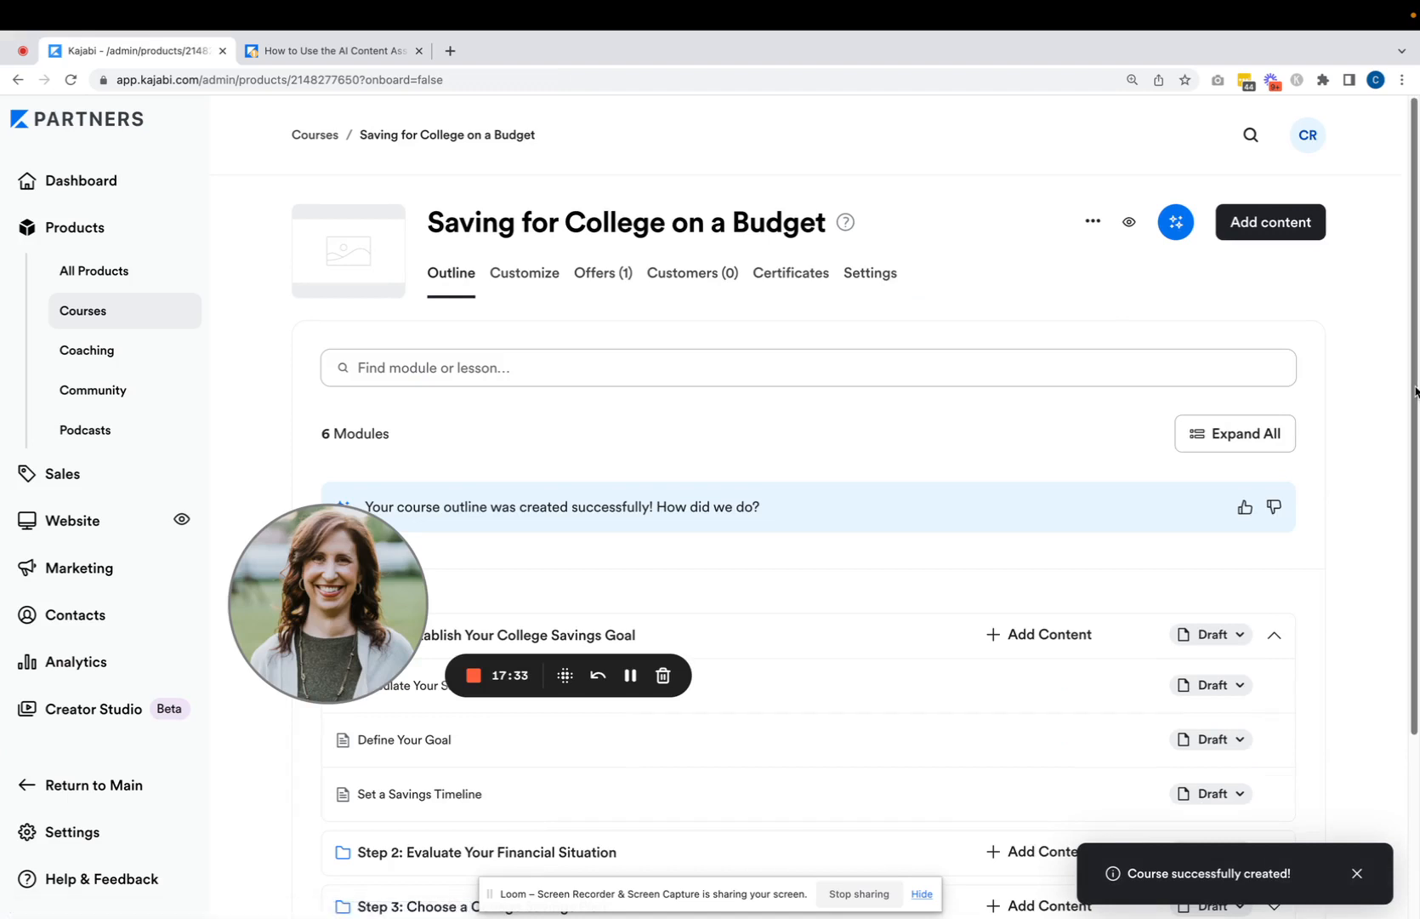
left_click_drag(327, 604, 122, 390)
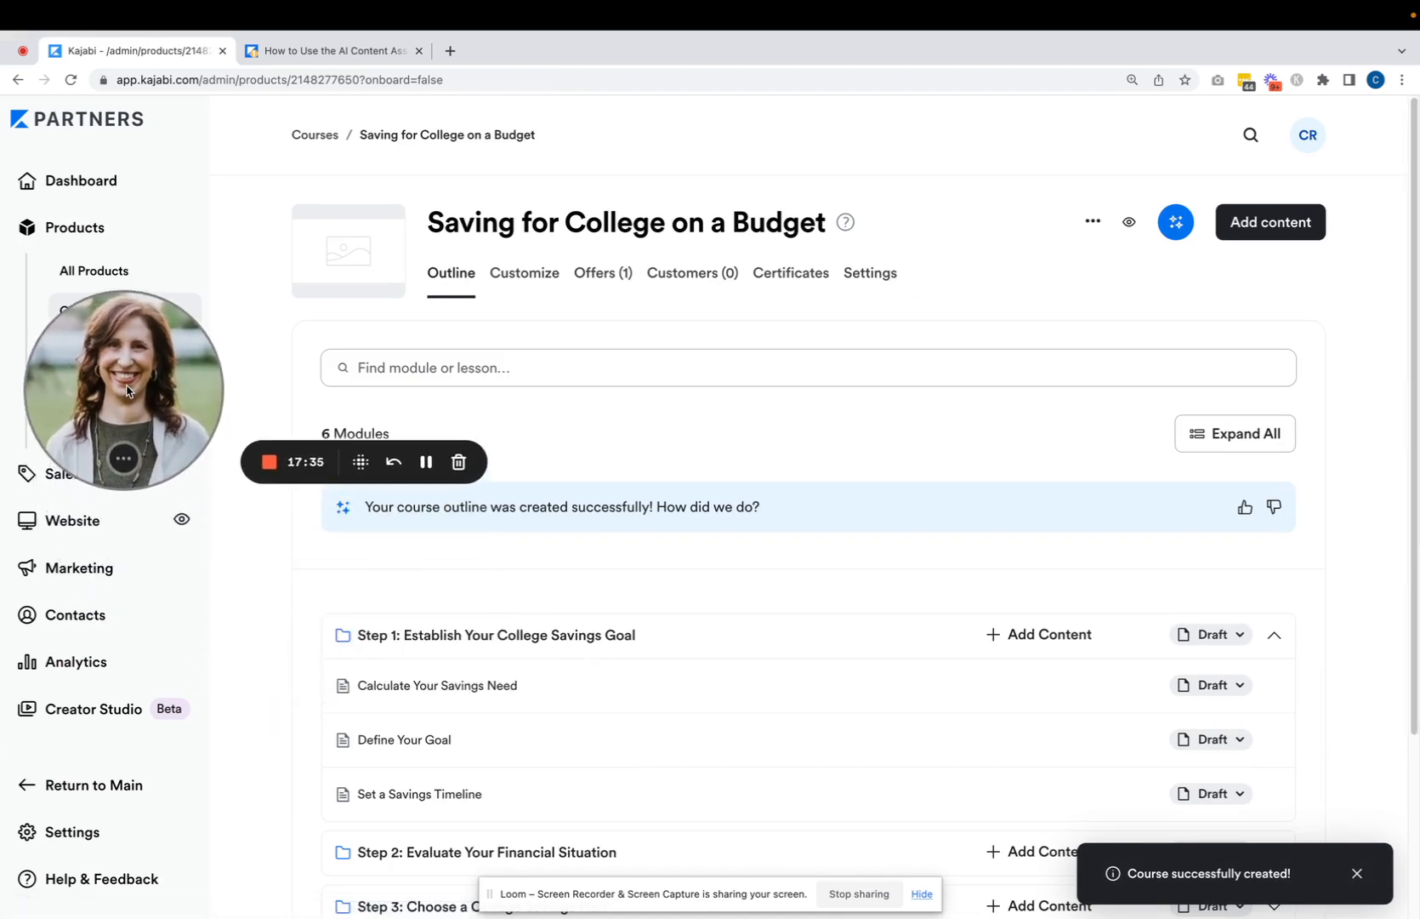
Step: Expand the Step 2 through Step 6 modules in the generated course outline to show their lessons
left_click_drag(1402, 466, 1376, 779)
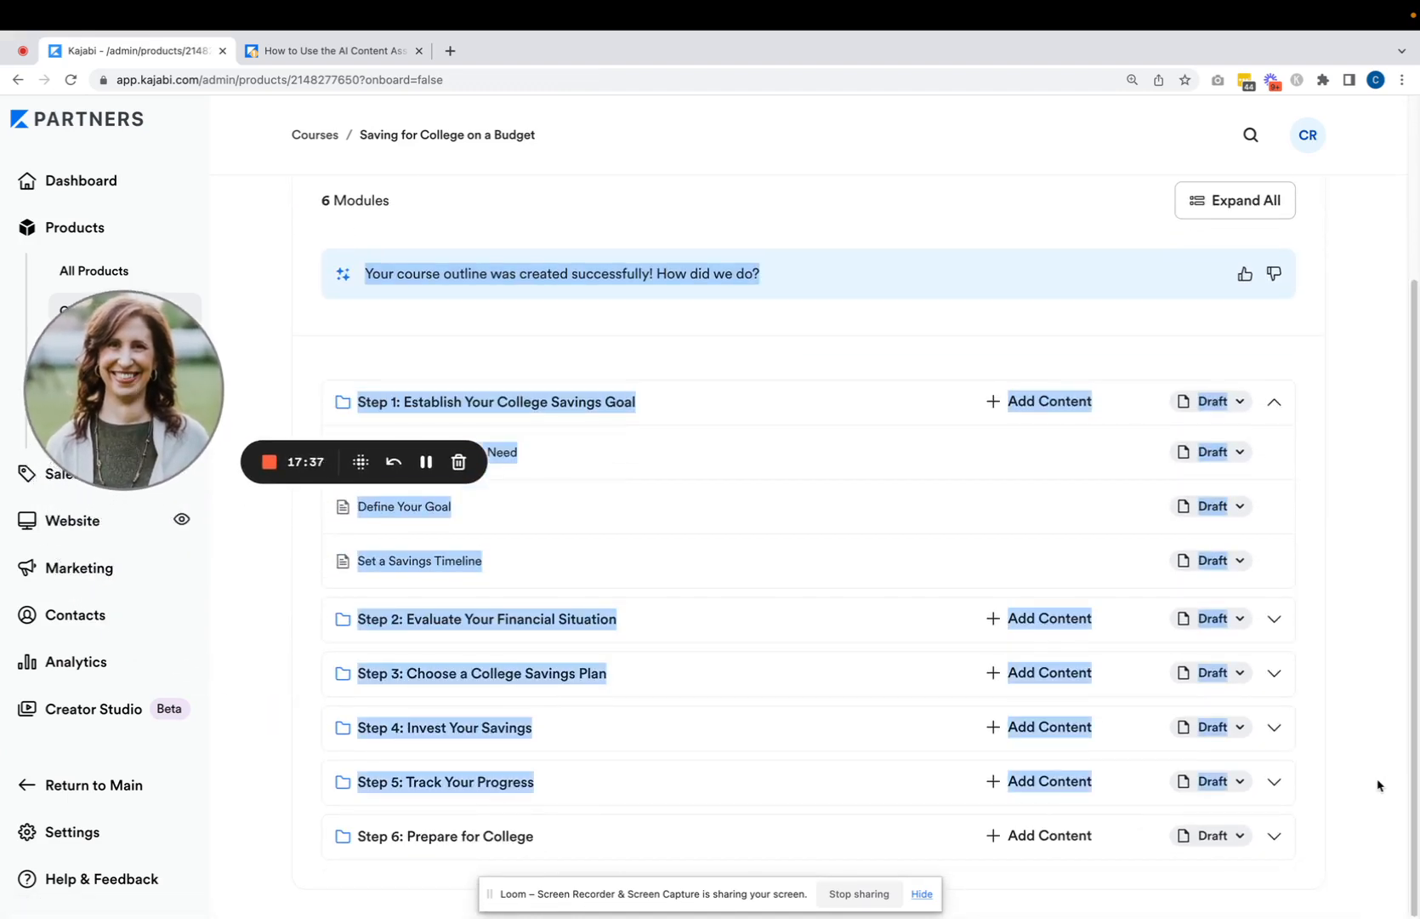
left_click(1376, 779)
left_click(1275, 619)
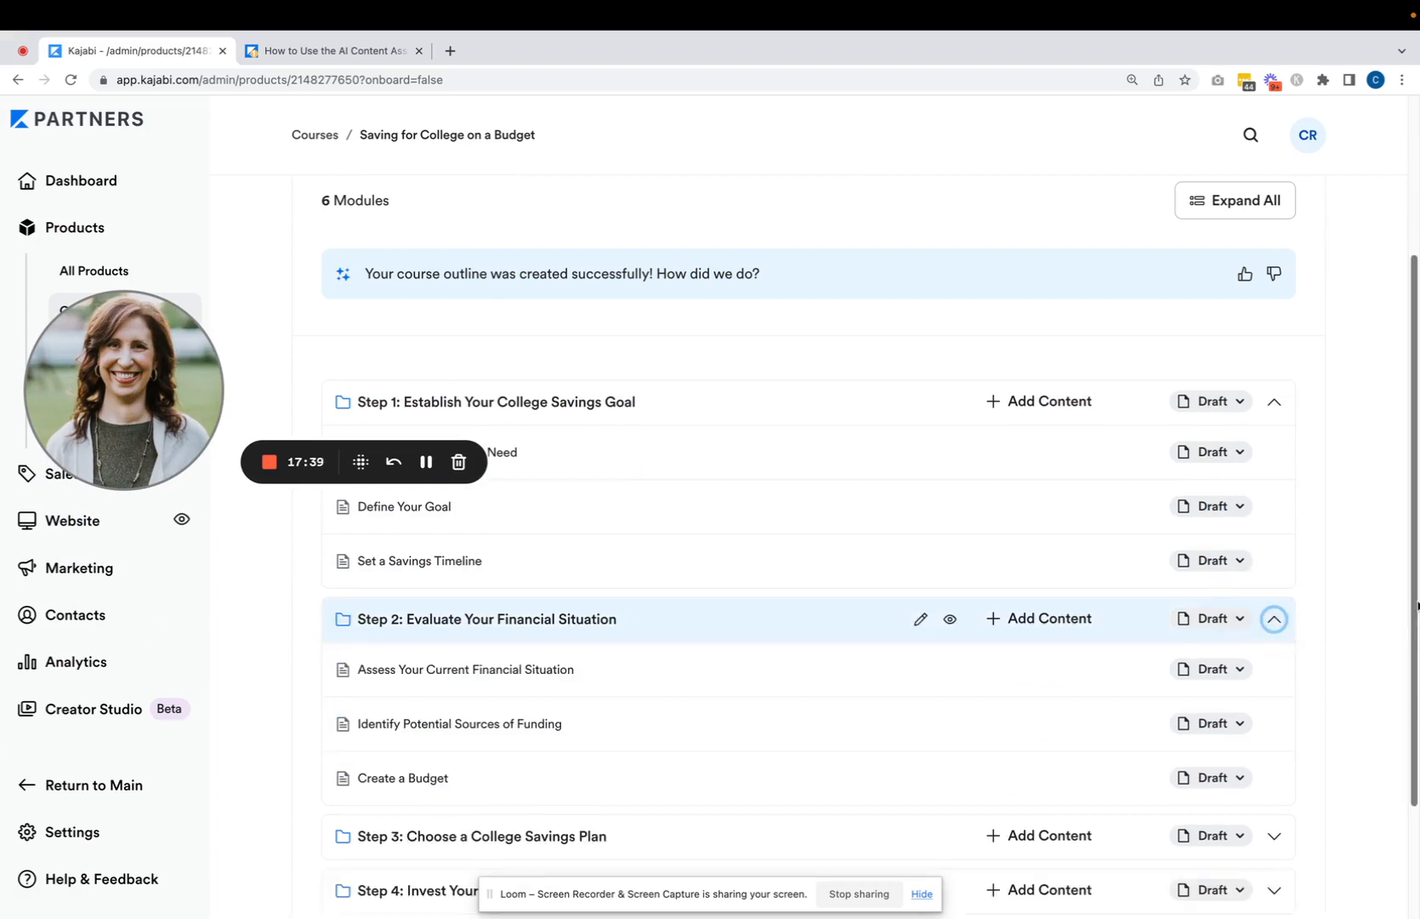
left_click_drag(1416, 619, 1417, 718)
left_click(1275, 674)
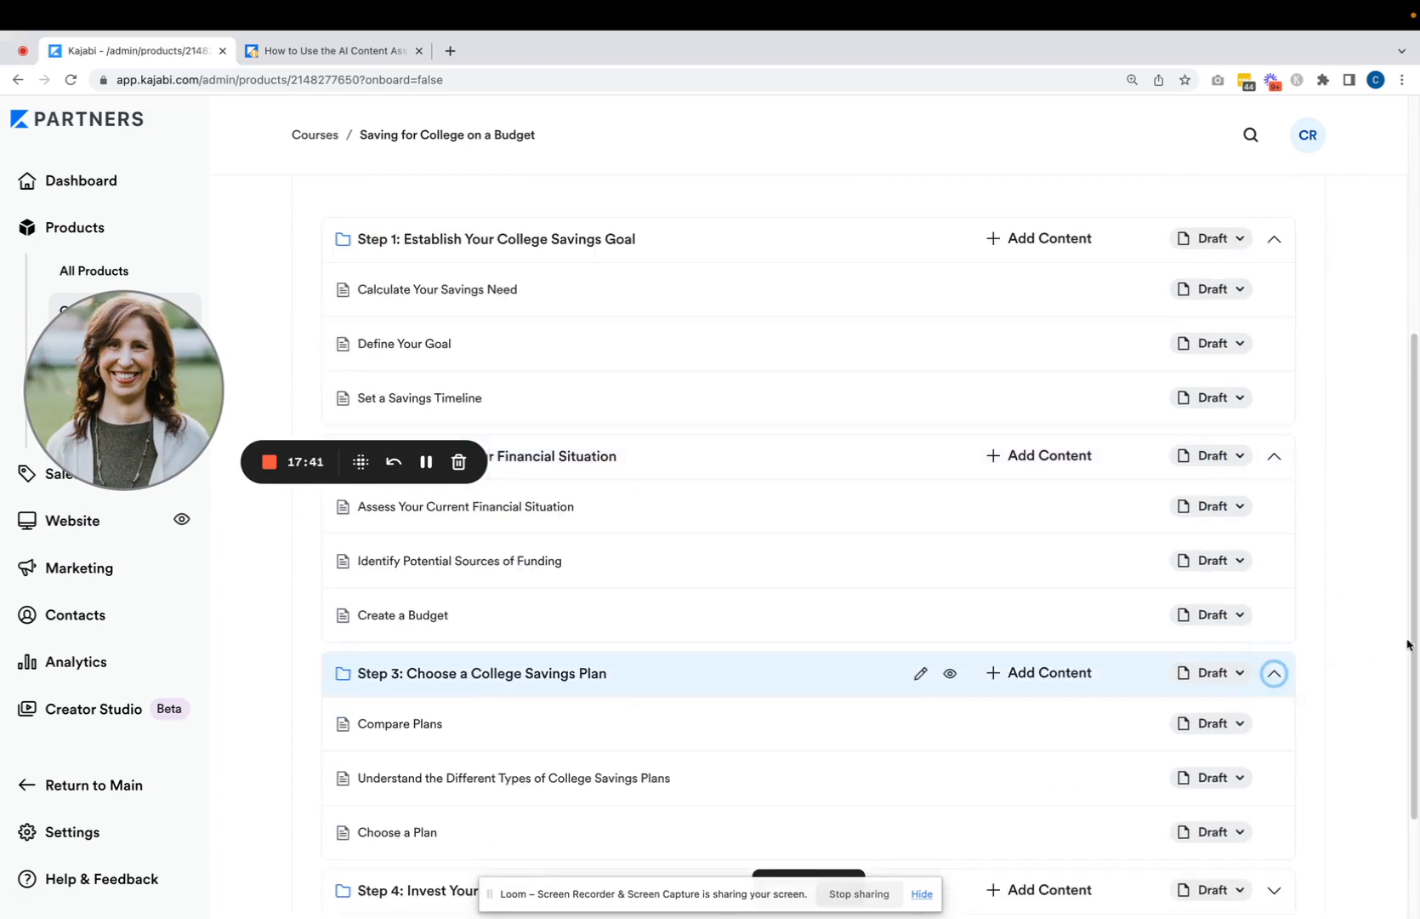
left_click_drag(1408, 640, 1409, 672)
left_click(1275, 727)
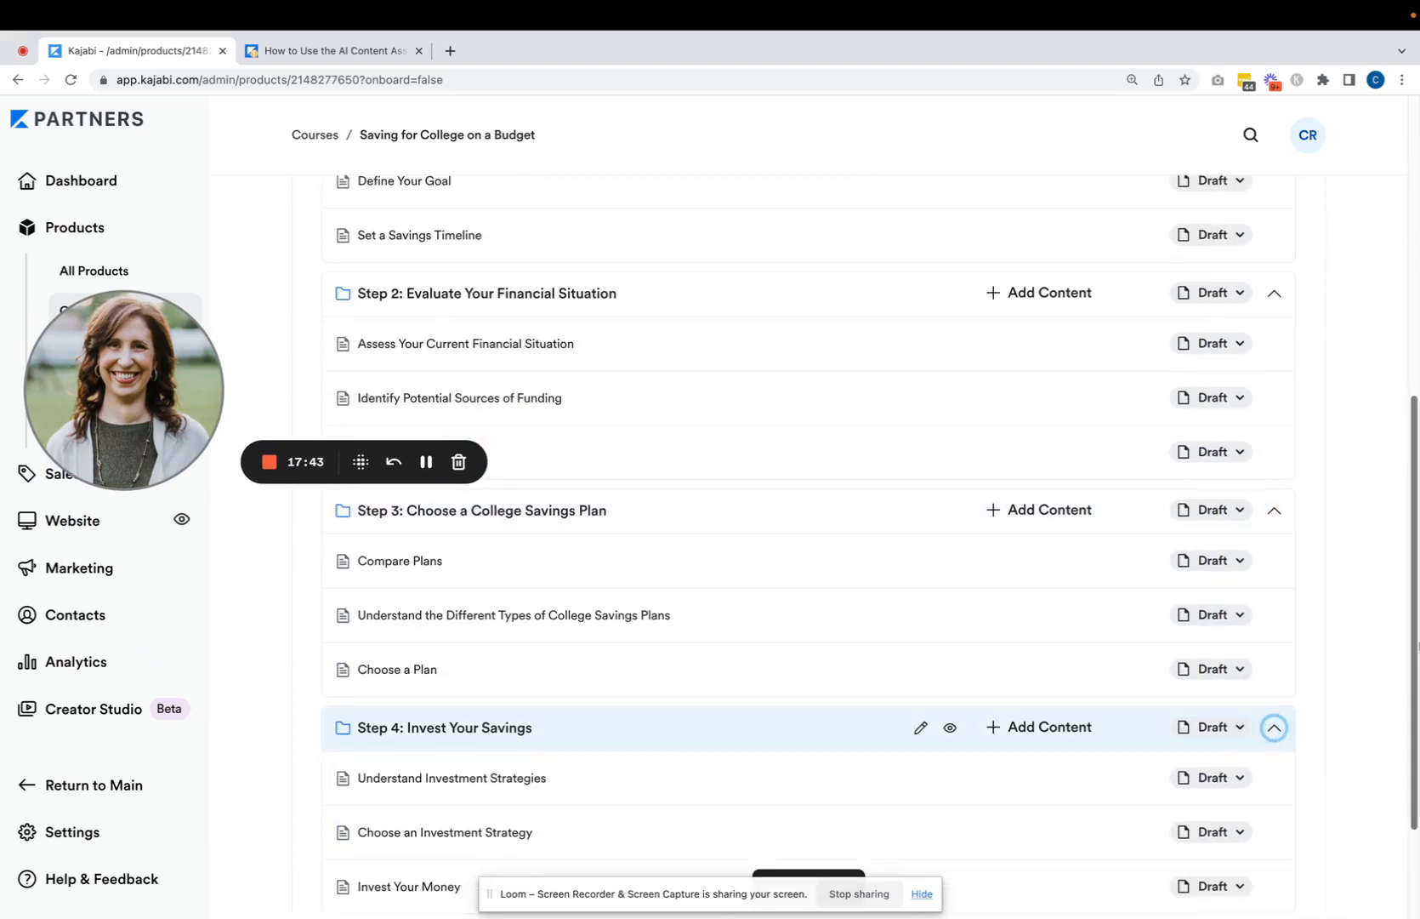
scroll(1276, 730, "down", 5)
left_click(1274, 783)
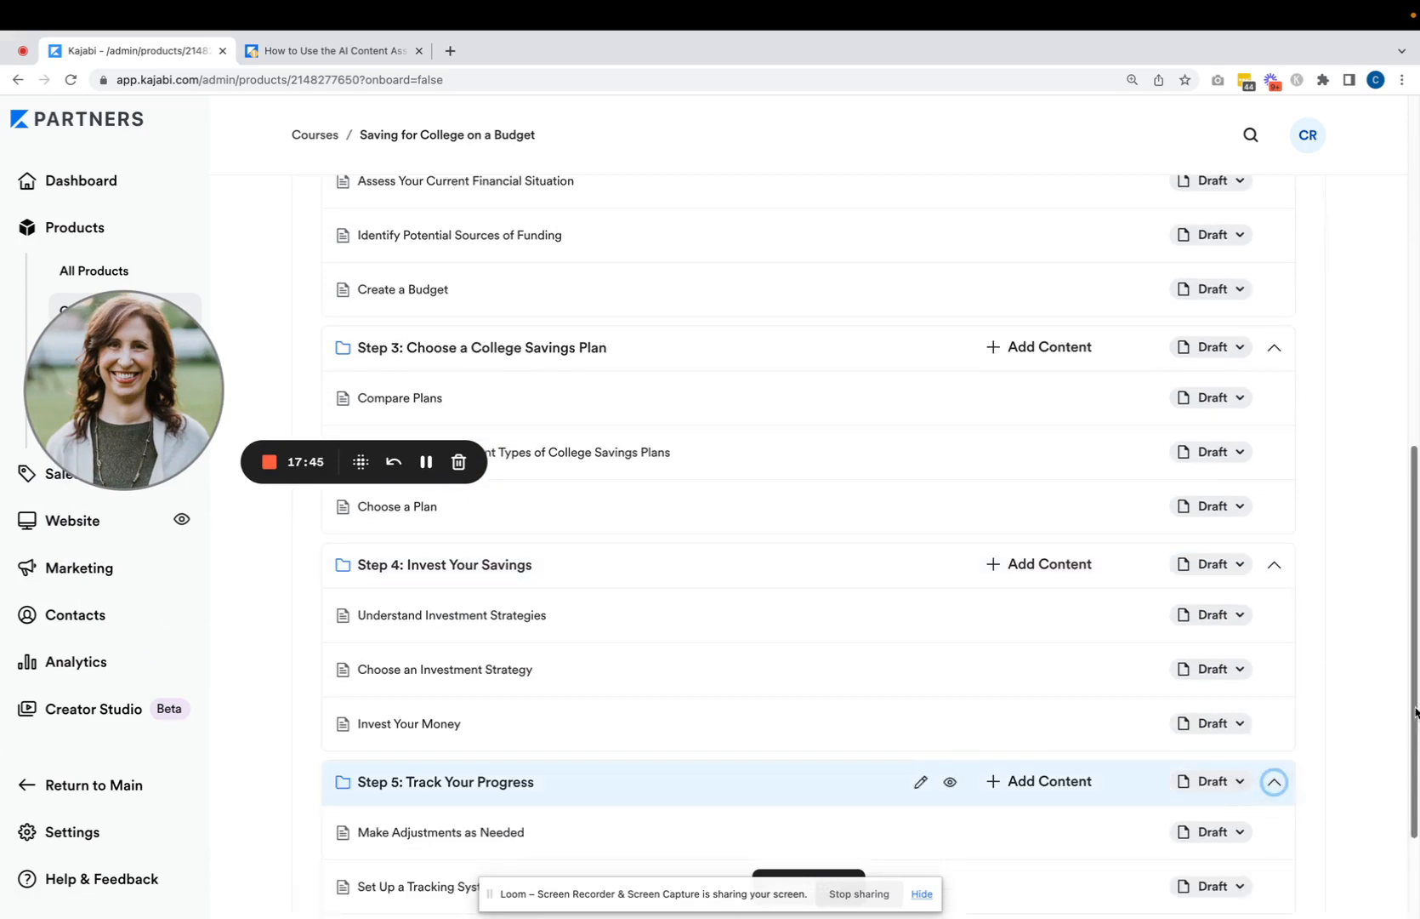
scroll(1370, 850, "down", 5)
left_click(1275, 837)
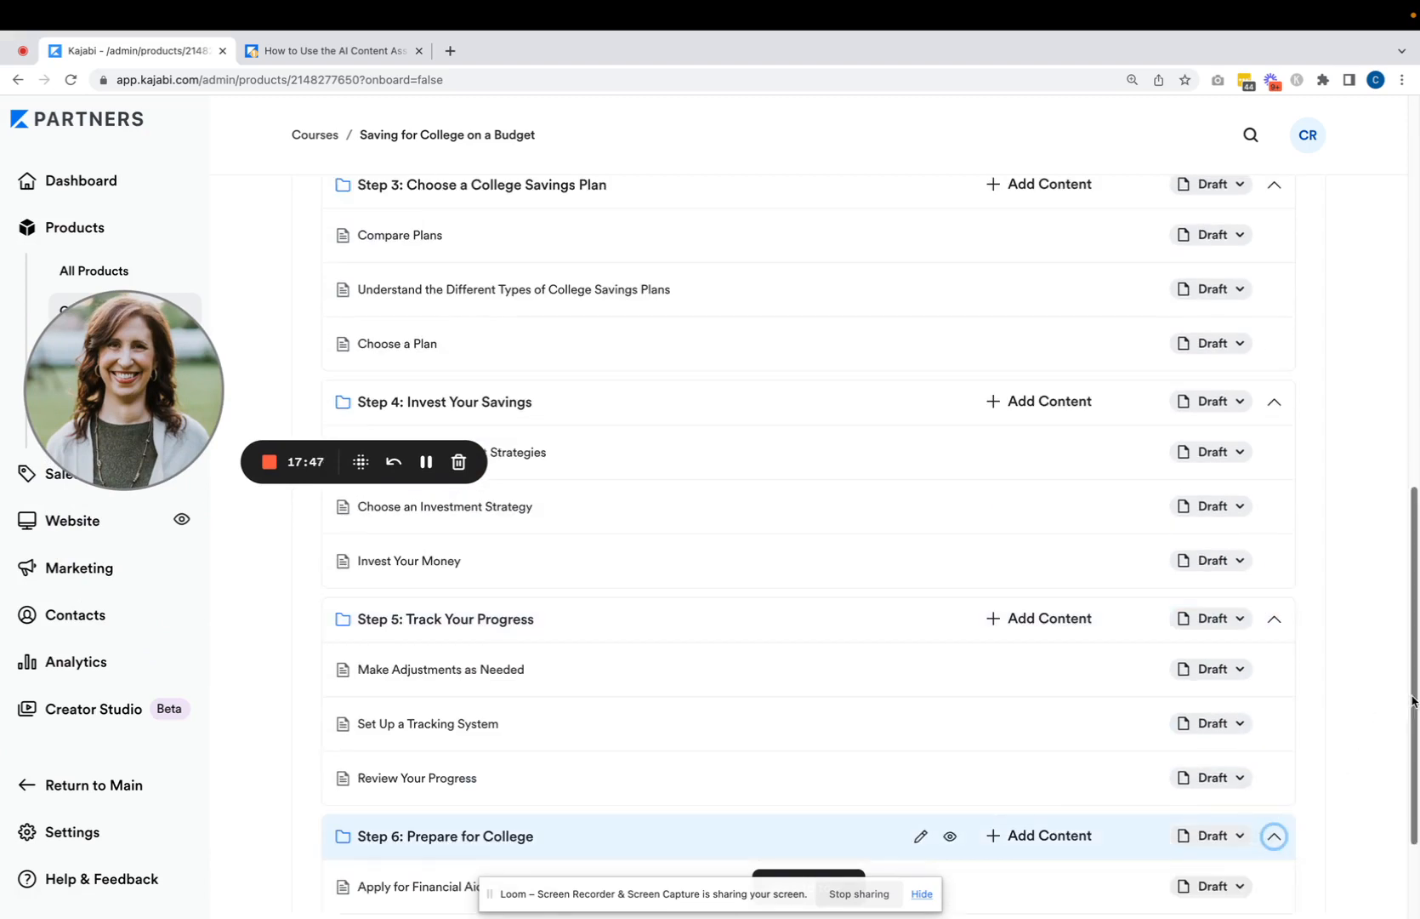
Step: Review the generated lesson titles under each module of the course outline, from Step 1 to Step 6
left_click_drag(1413, 703, 1416, 398)
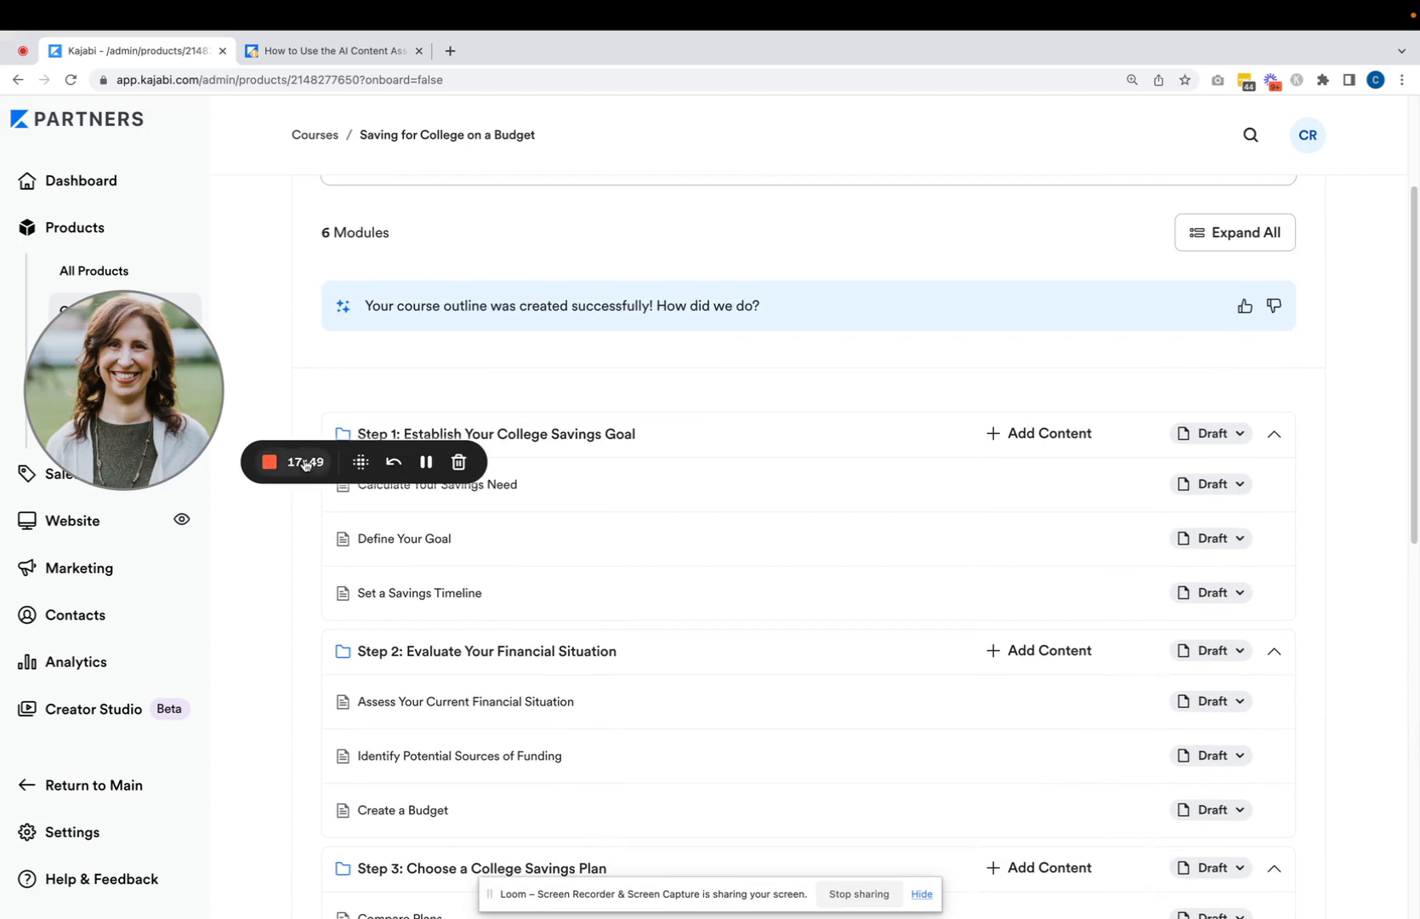
left_click_drag(134, 400, 127, 212)
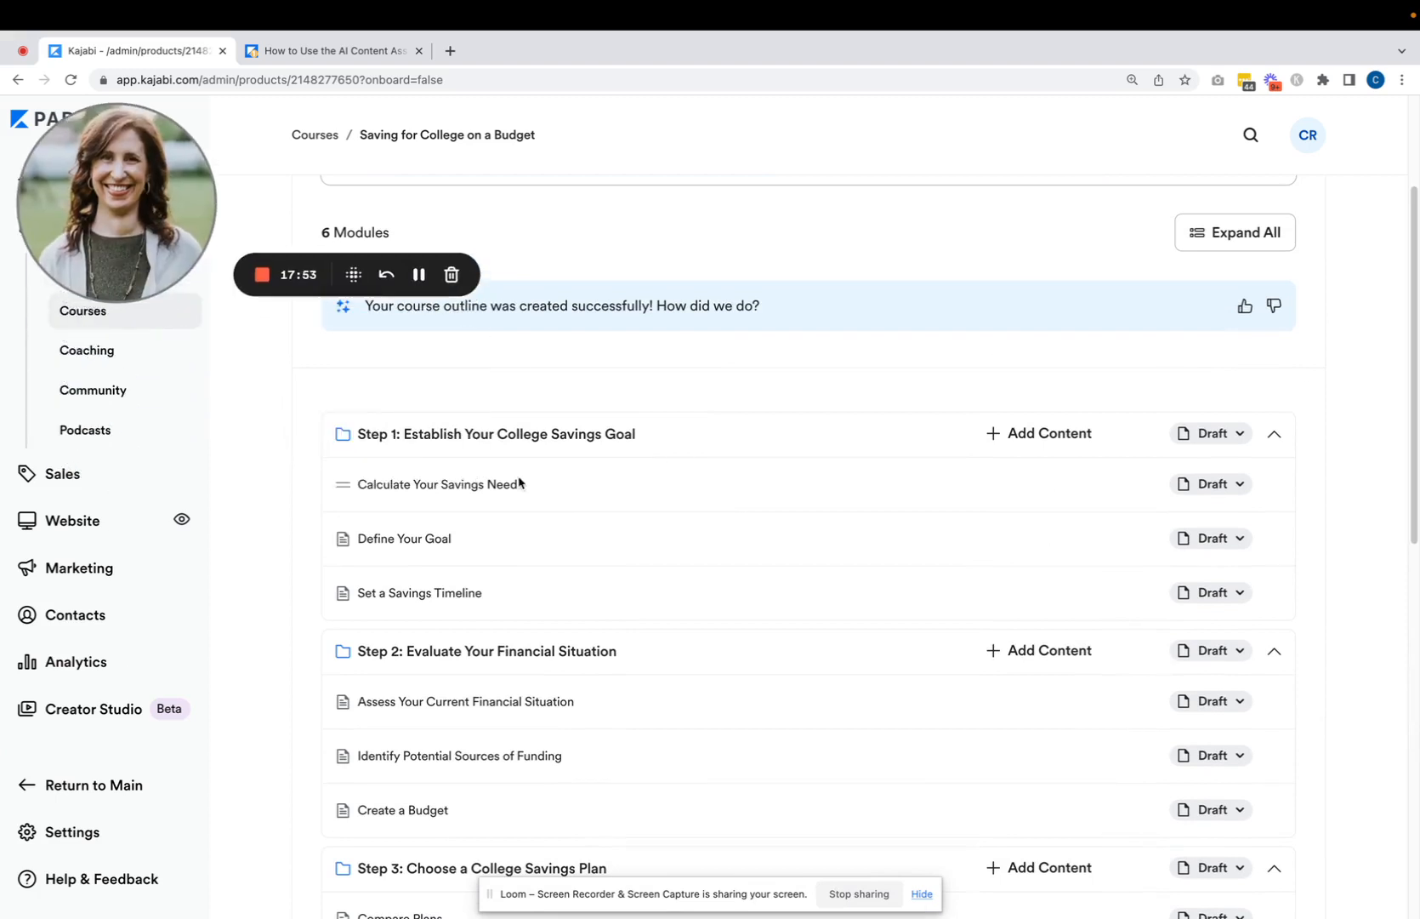
left_click_drag(1413, 438, 1414, 282)
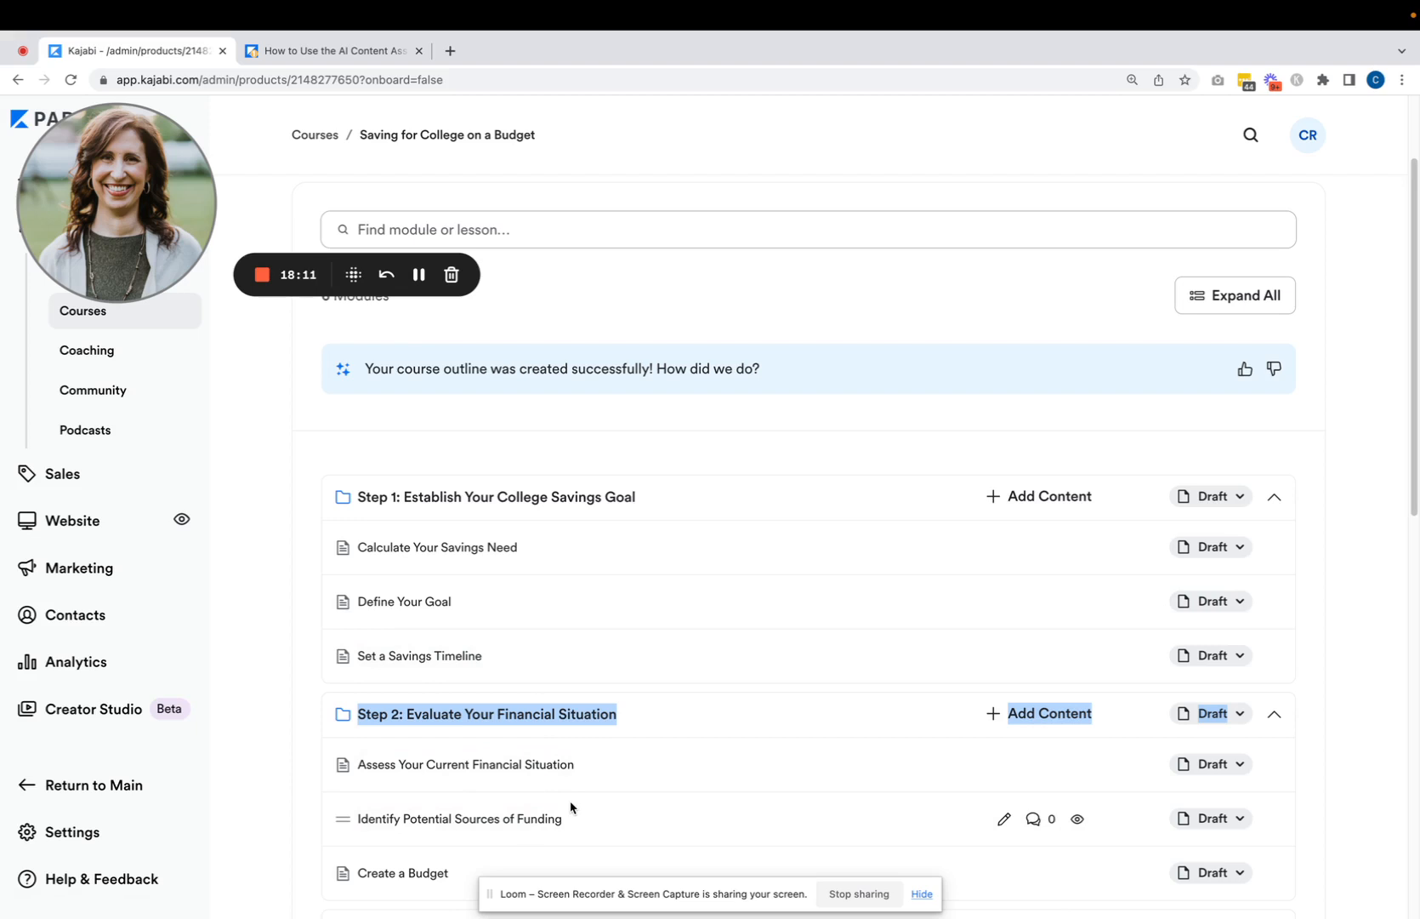
left_click_drag(1416, 427, 1418, 566)
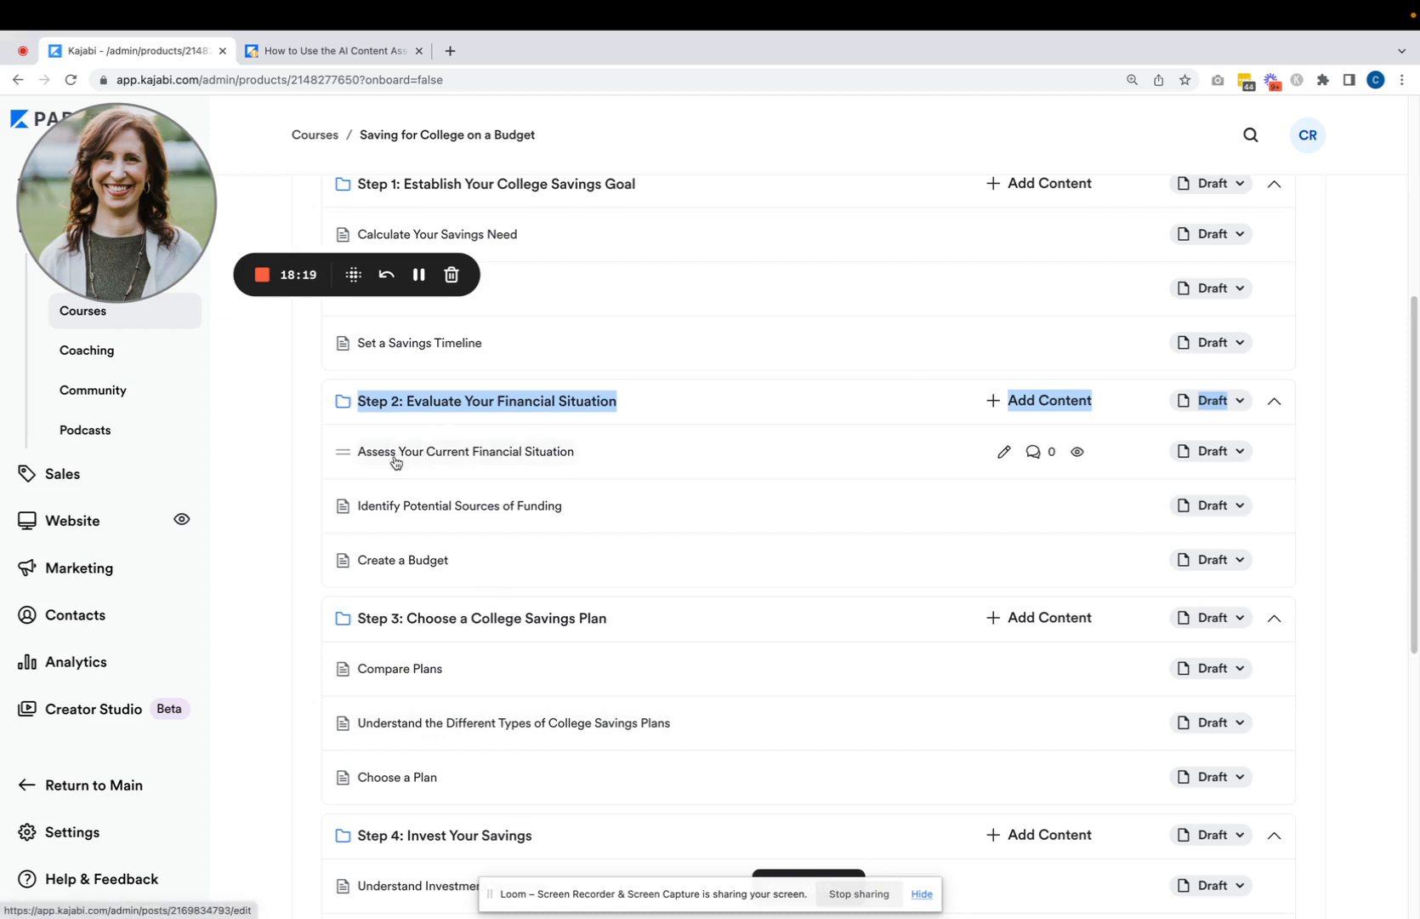
left_click_drag(169, 218, 160, 294)
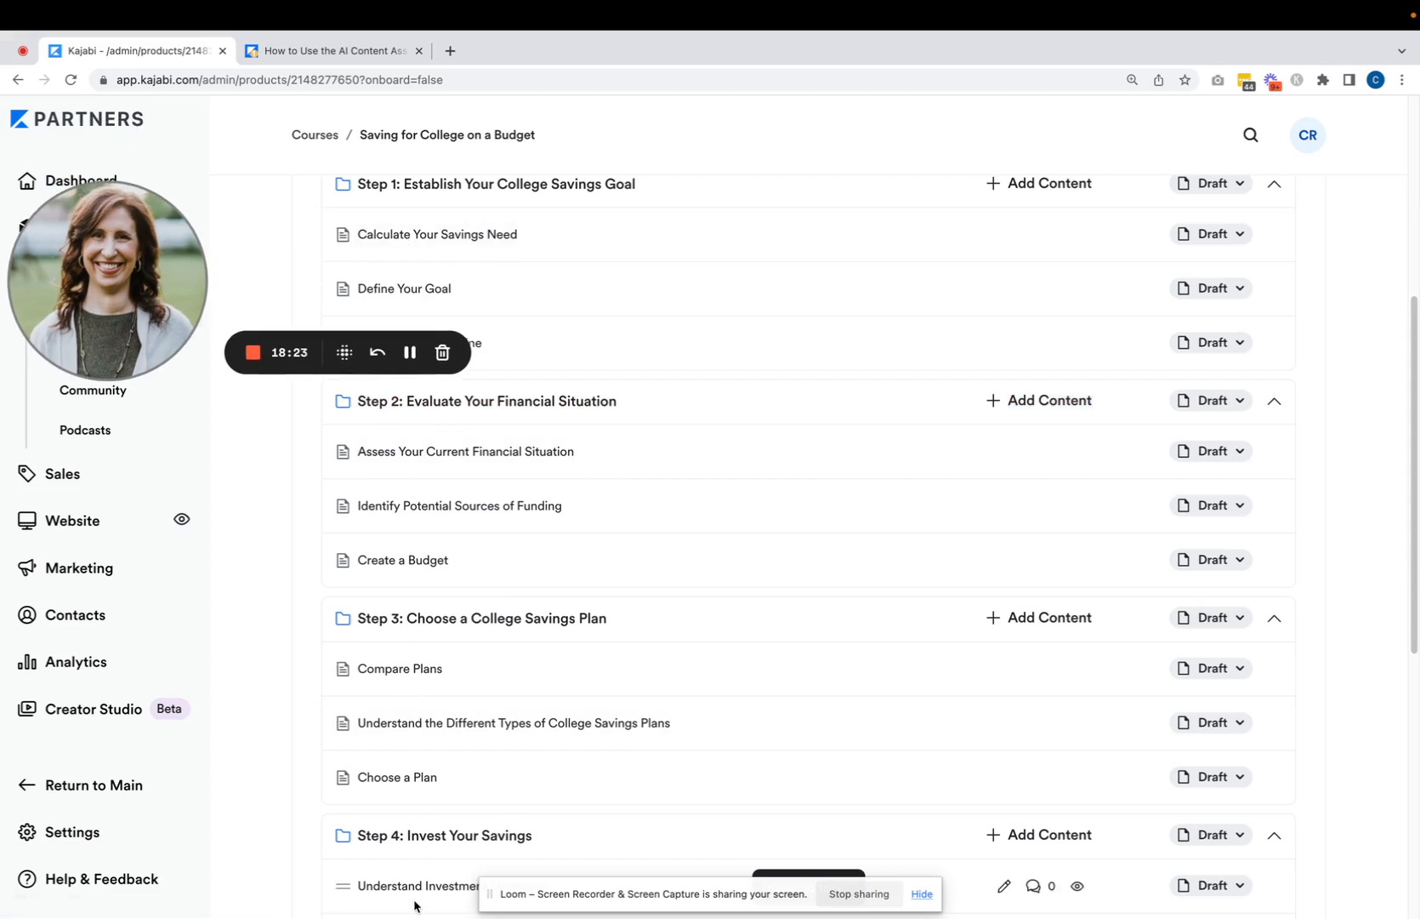
left_click_drag(1416, 464, 1418, 615)
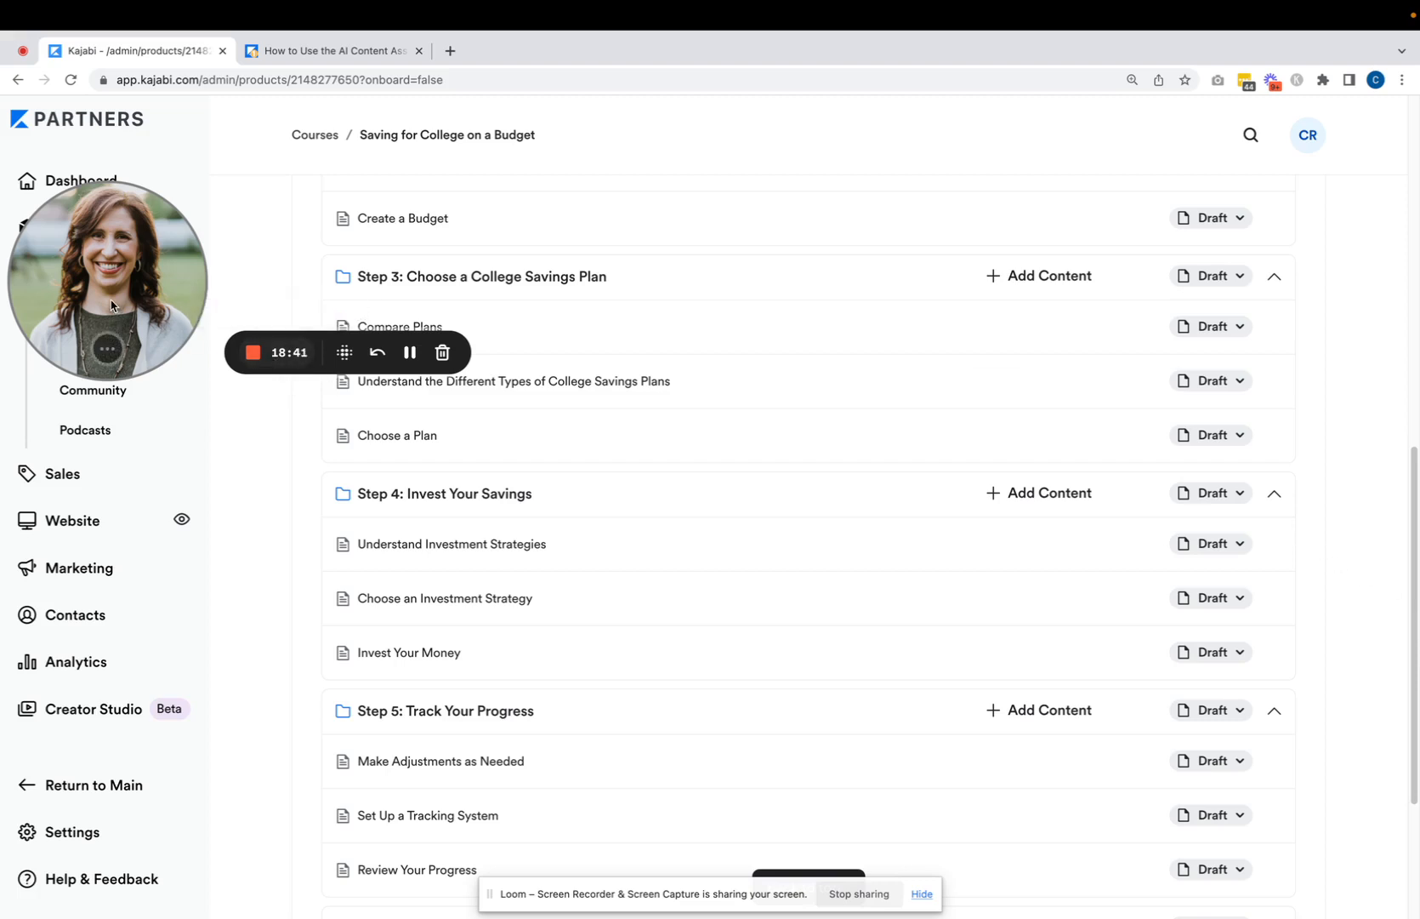
left_click_drag(100, 345, 53, 836)
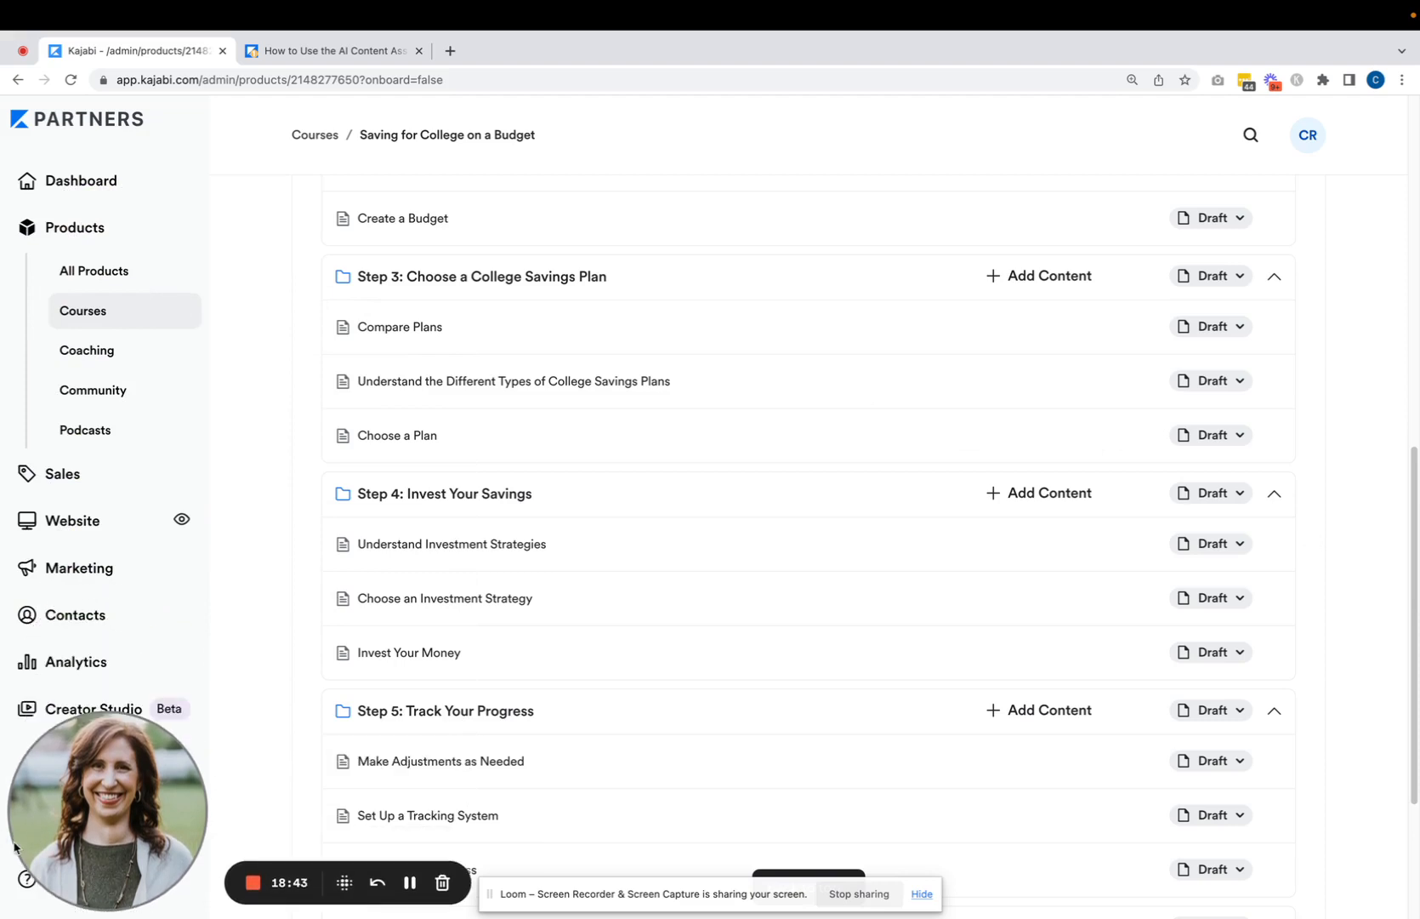
scroll(942, 648, "down", 5)
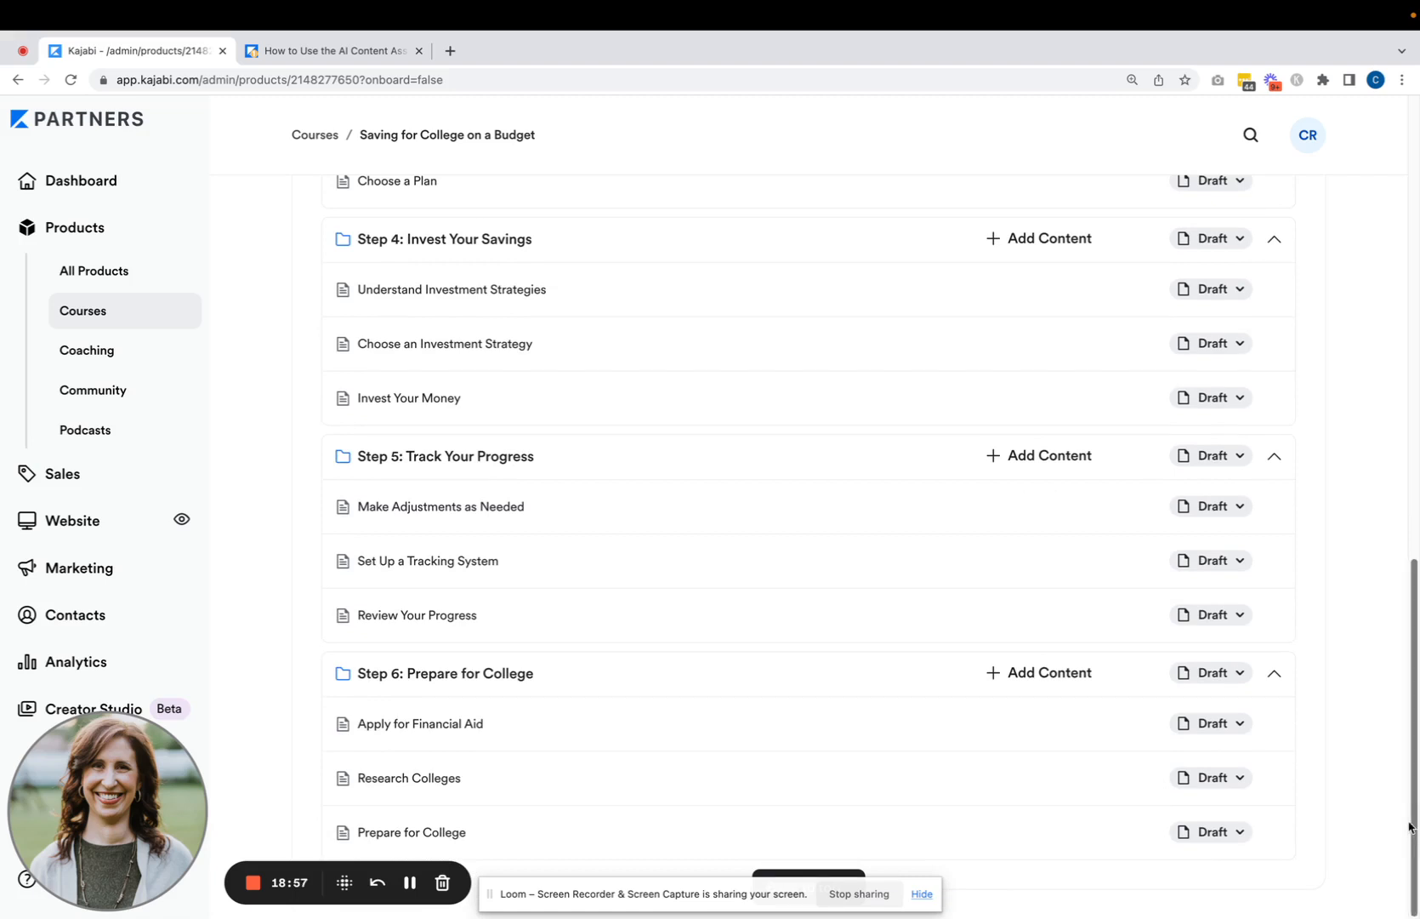
left_click_drag(1416, 818, 1416, 507)
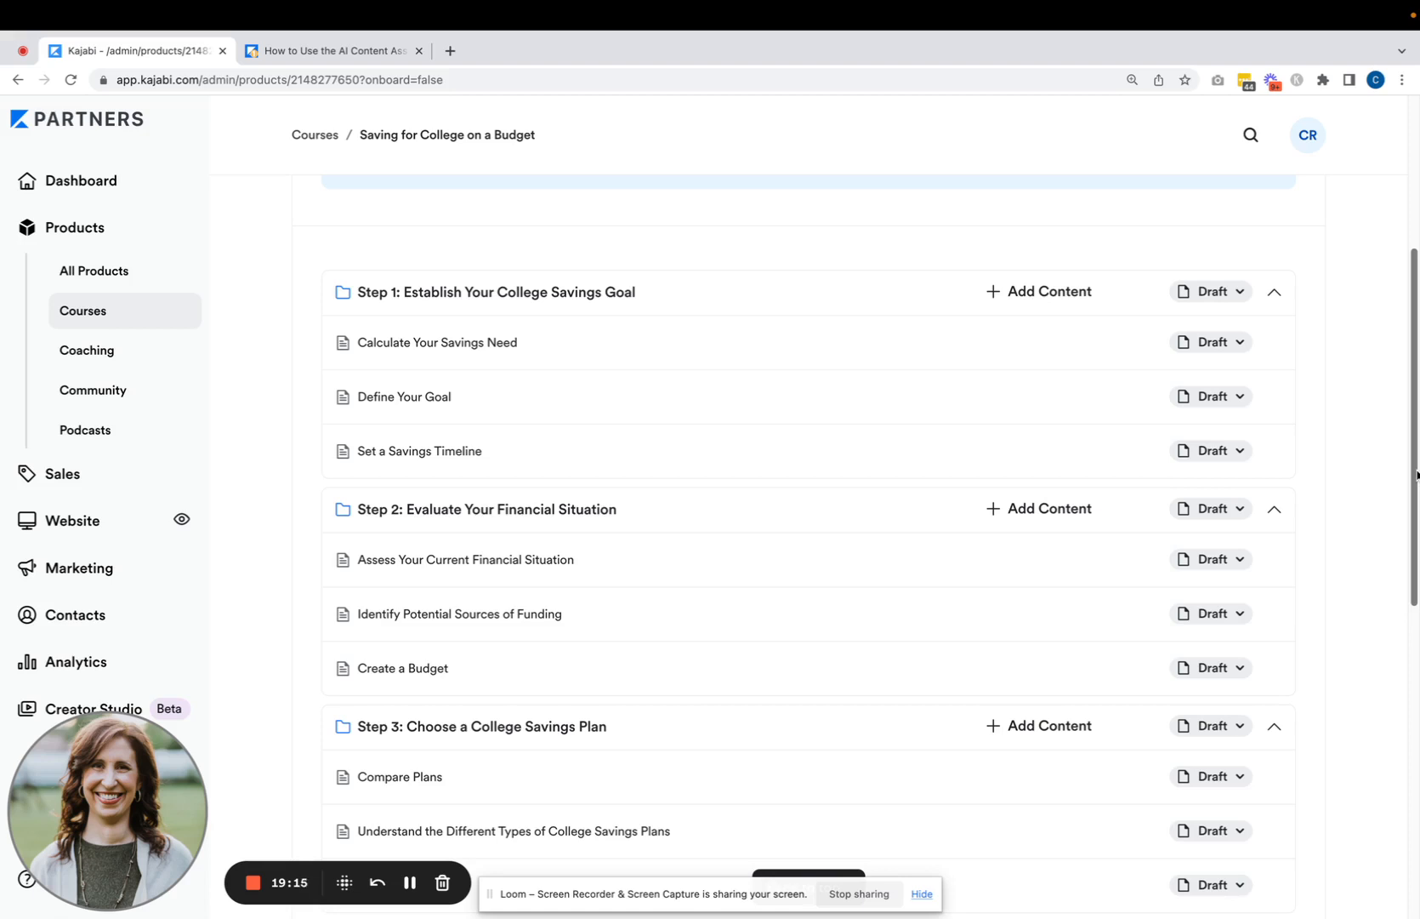
Step: Preview the Saving for College on a Budget course page on the live site and return to the course outline
scroll(1416, 474, "up", 5)
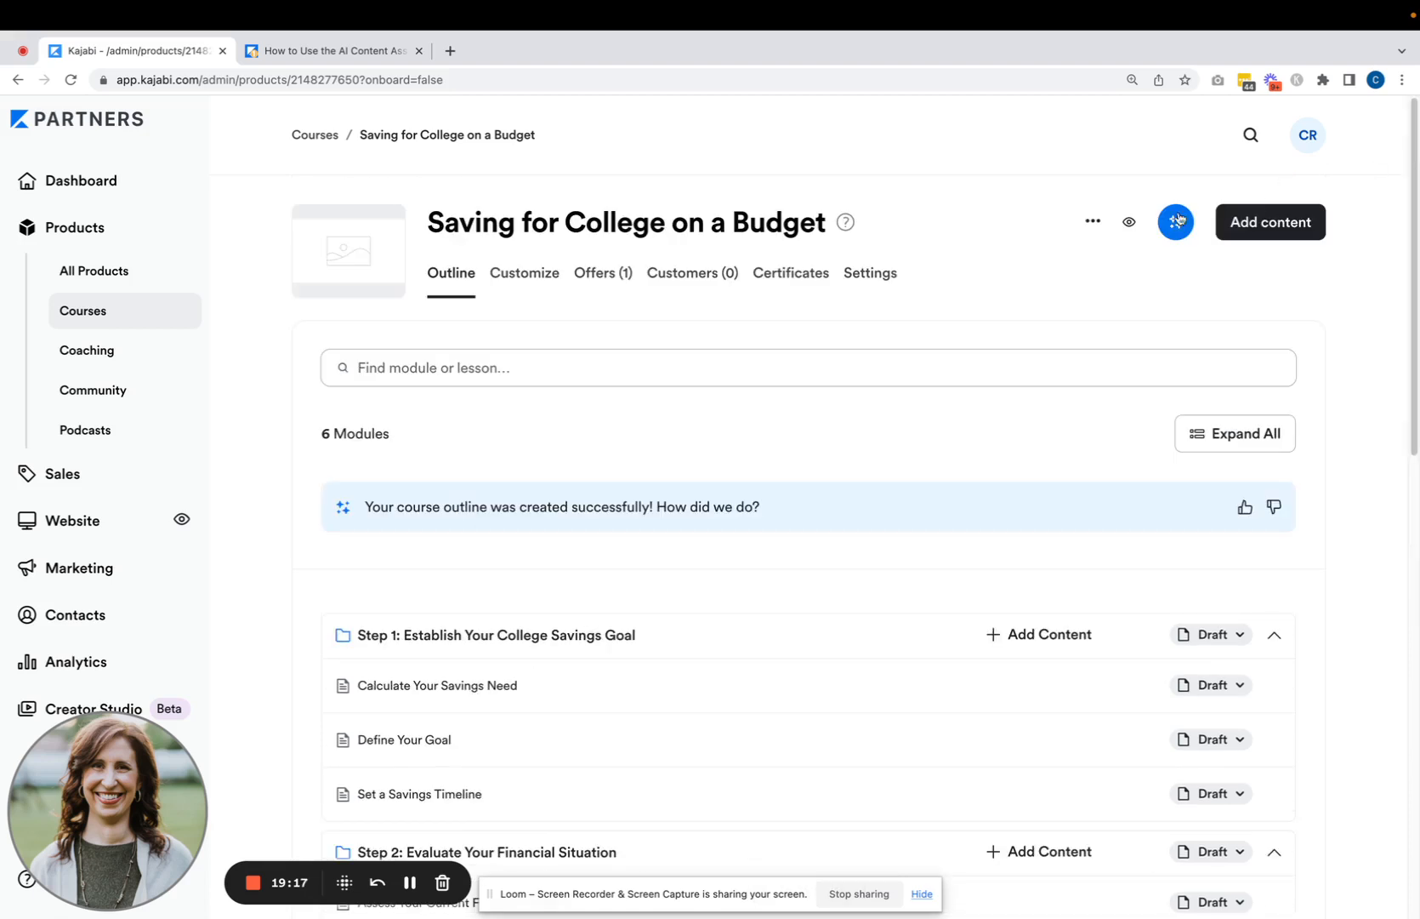
left_click(1129, 224)
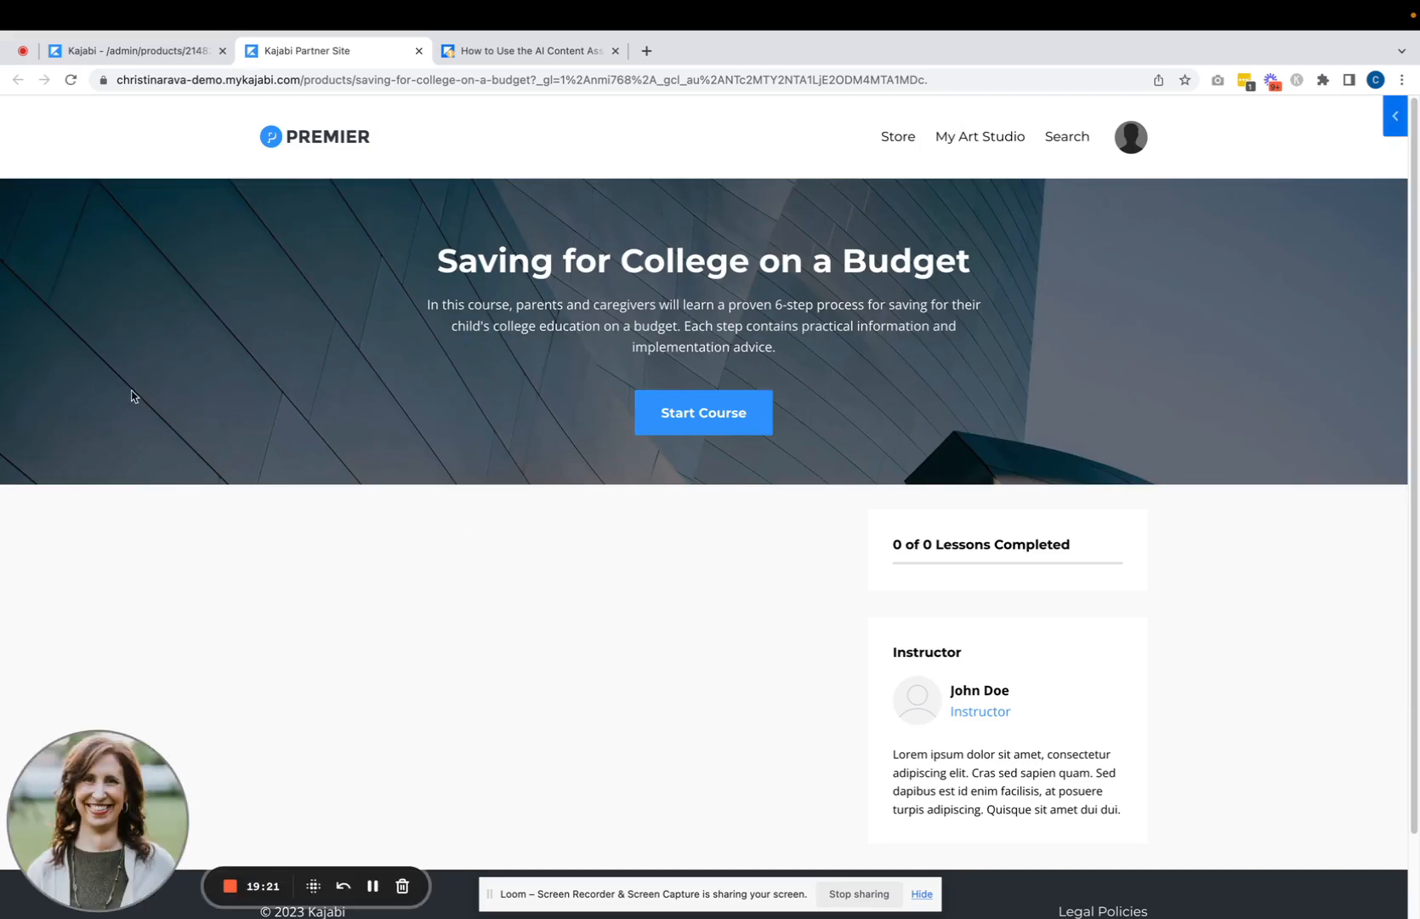
mouse_move(1416, 375)
left_mouse_down()
mouse_move(1416, 496)
mouse_move(1413, 362)
left_mouse_up()
left_click(153, 75)
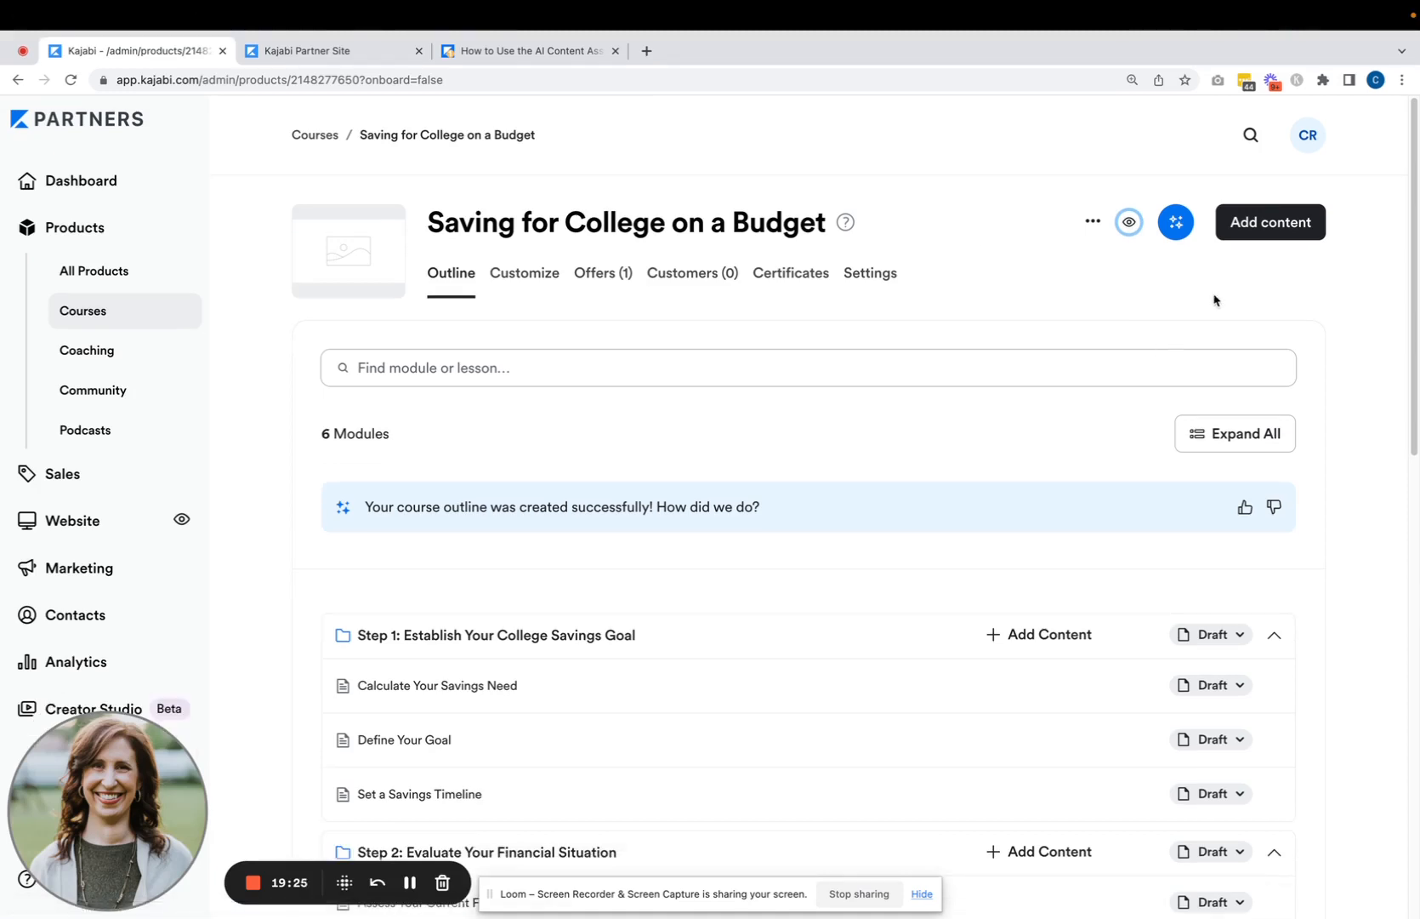
Step: Publish the Step 1 module and its lessons Calculate Your Savings Need, Define Your Goal and Set a Savings Timeline
scroll(1415, 274, "down", 4)
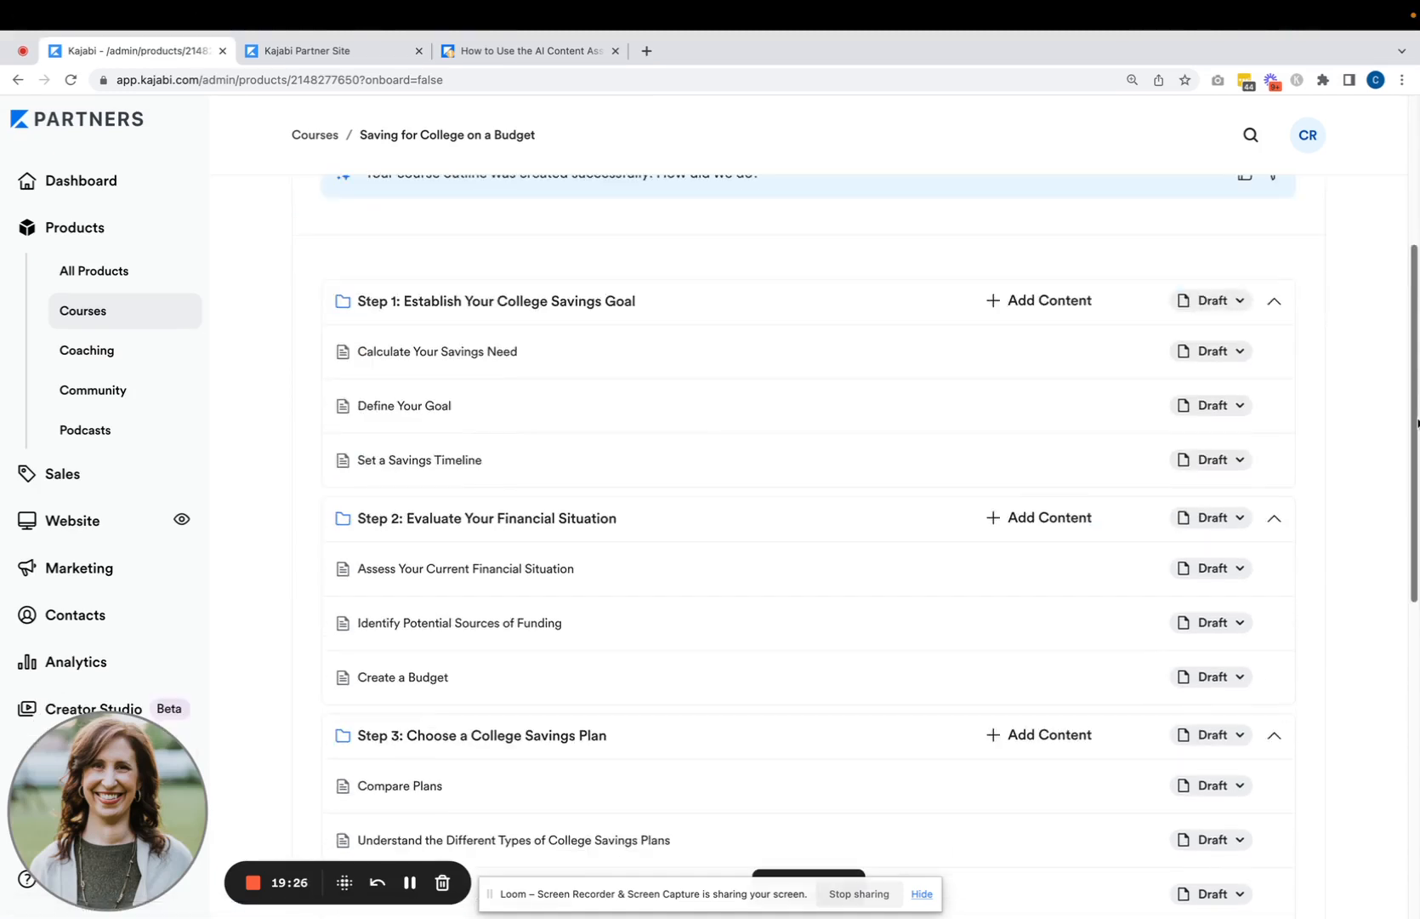
left_click(1237, 300)
left_click(1235, 387)
left_click(1233, 352)
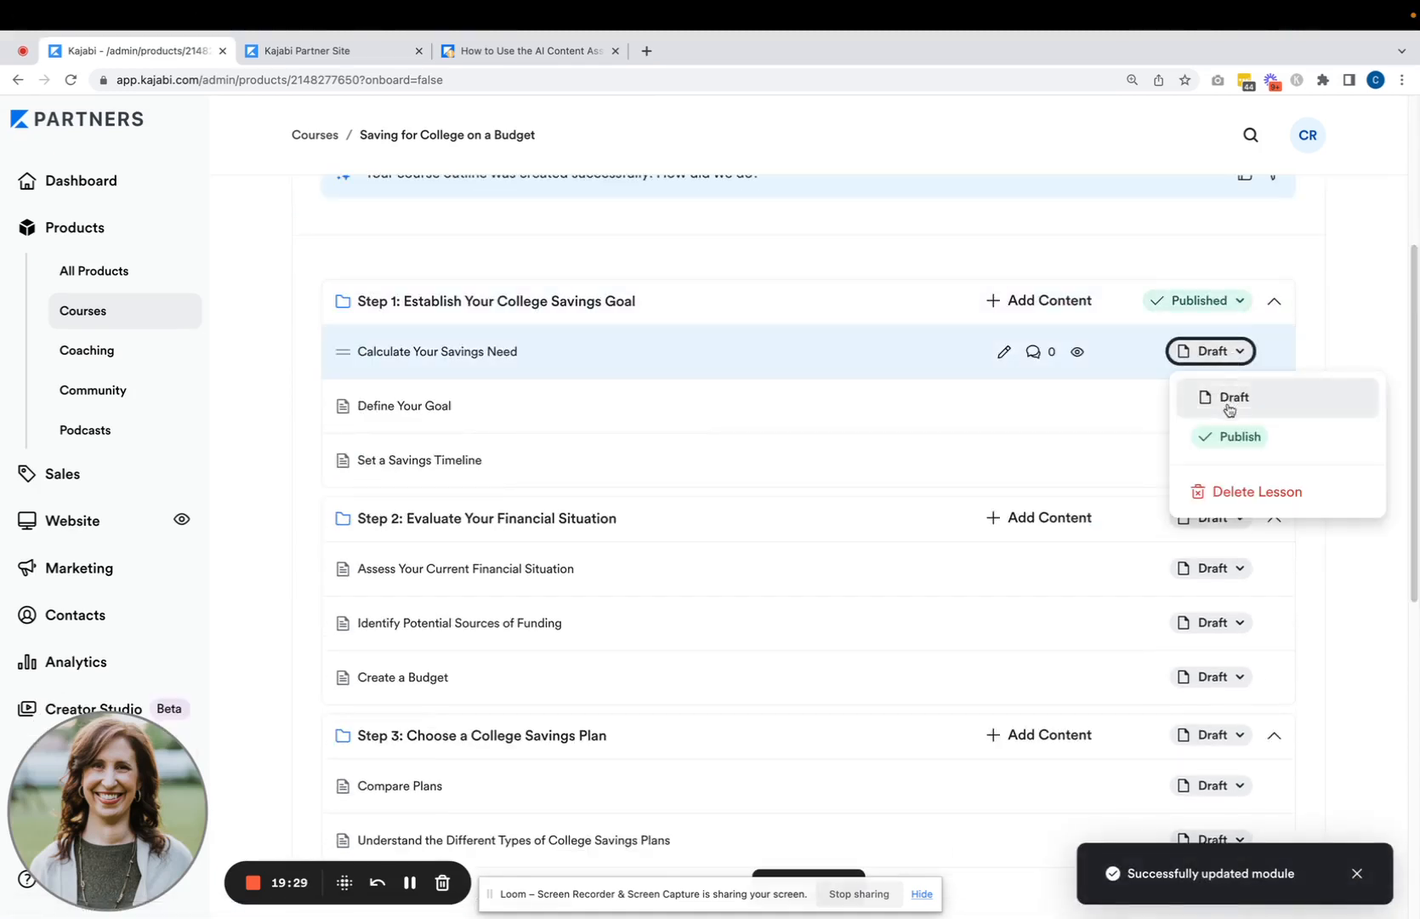
left_click(1238, 435)
left_click(1235, 407)
left_click(1230, 489)
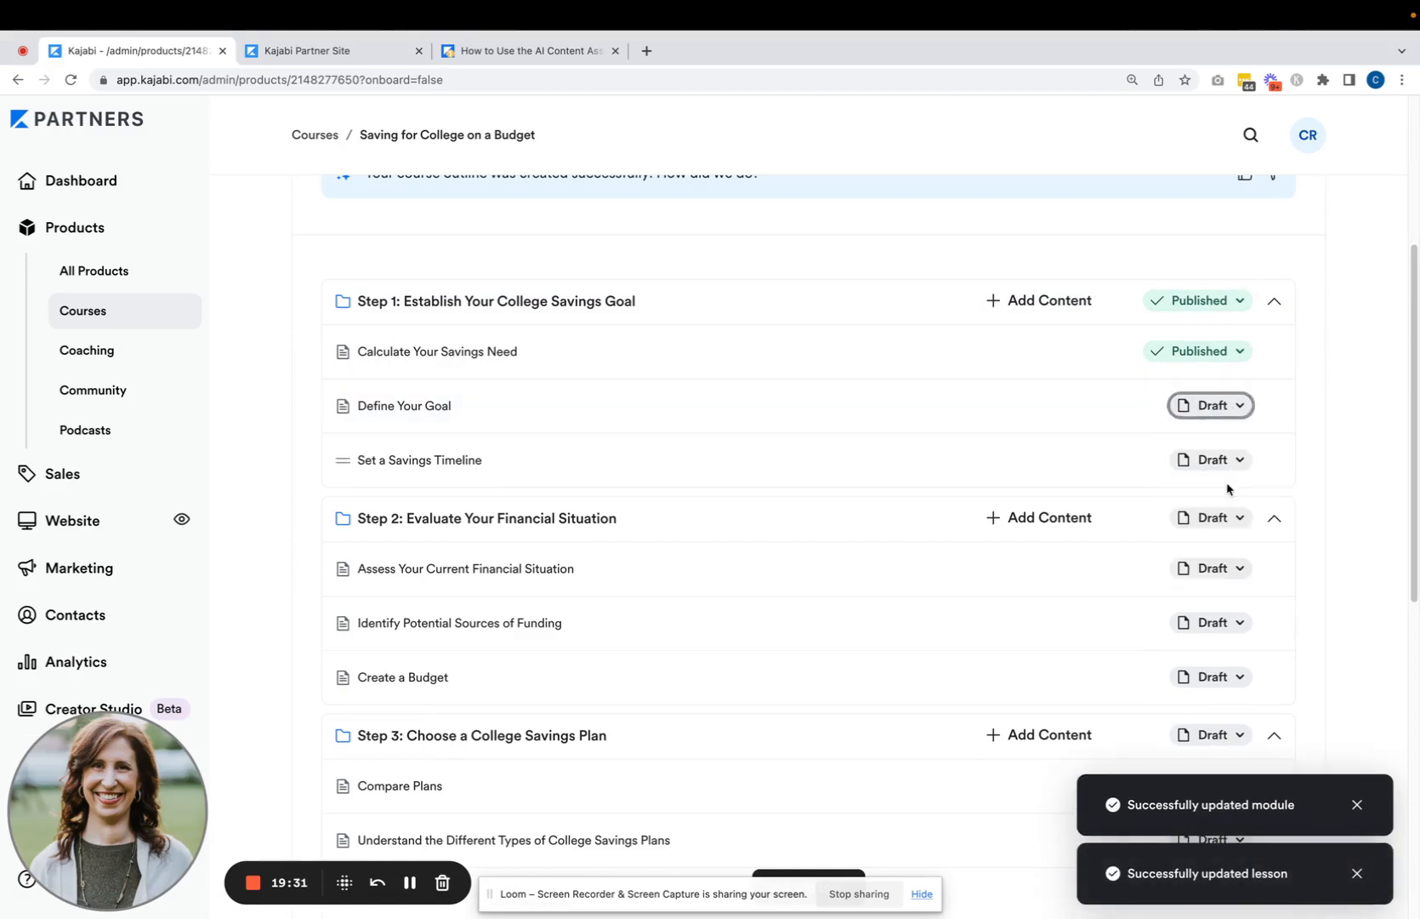
left_click(1235, 459)
left_click(1225, 548)
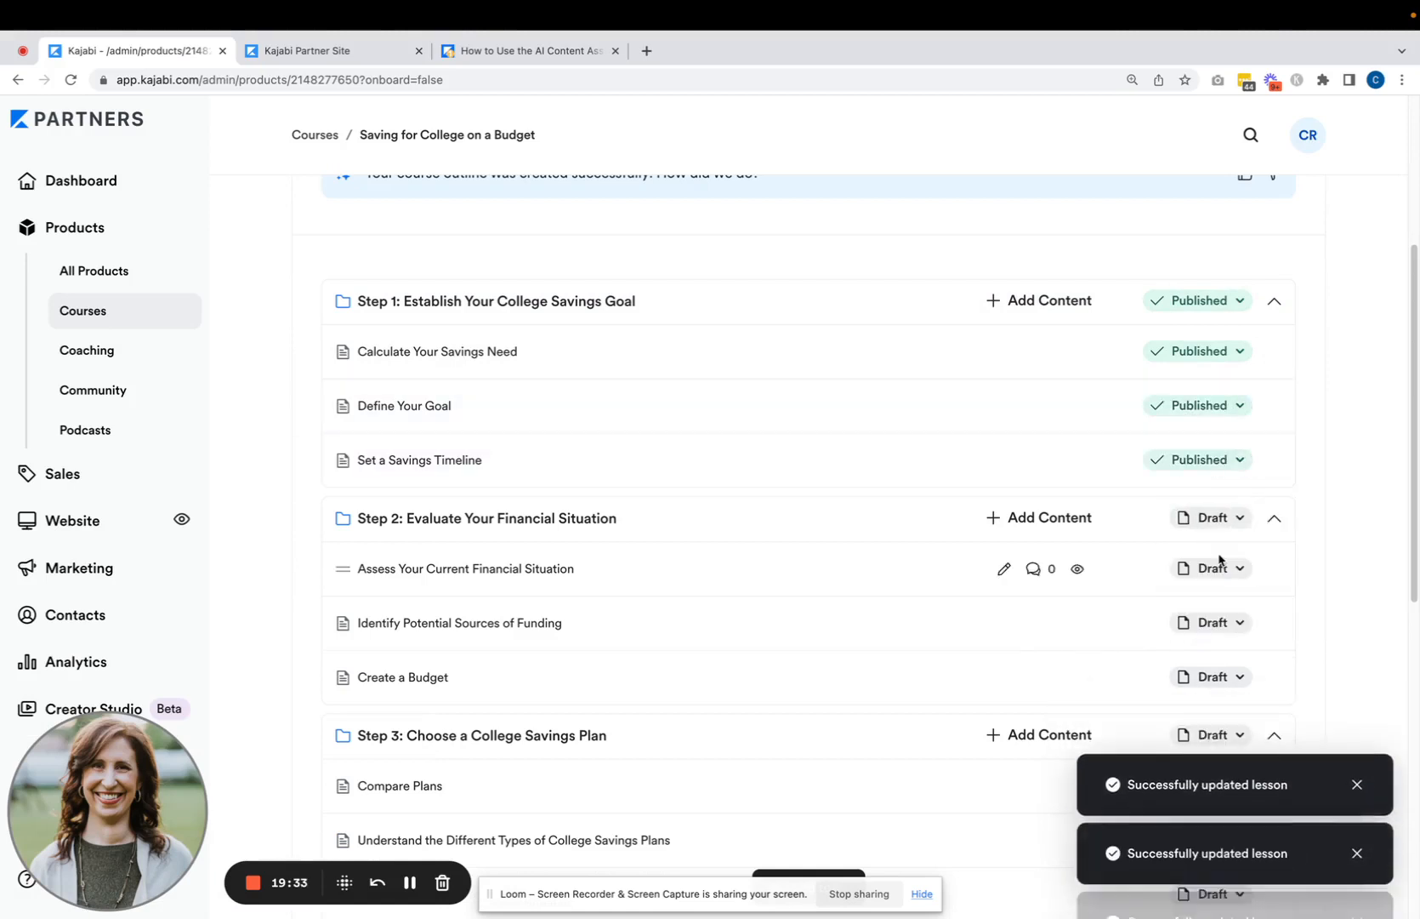
Step: Publish the Step 2 module and its lessons Assess Your Current Financial Situation, Identify Potential Sources of Funding and Create a Budget
left_click(1231, 519)
left_click(1204, 601)
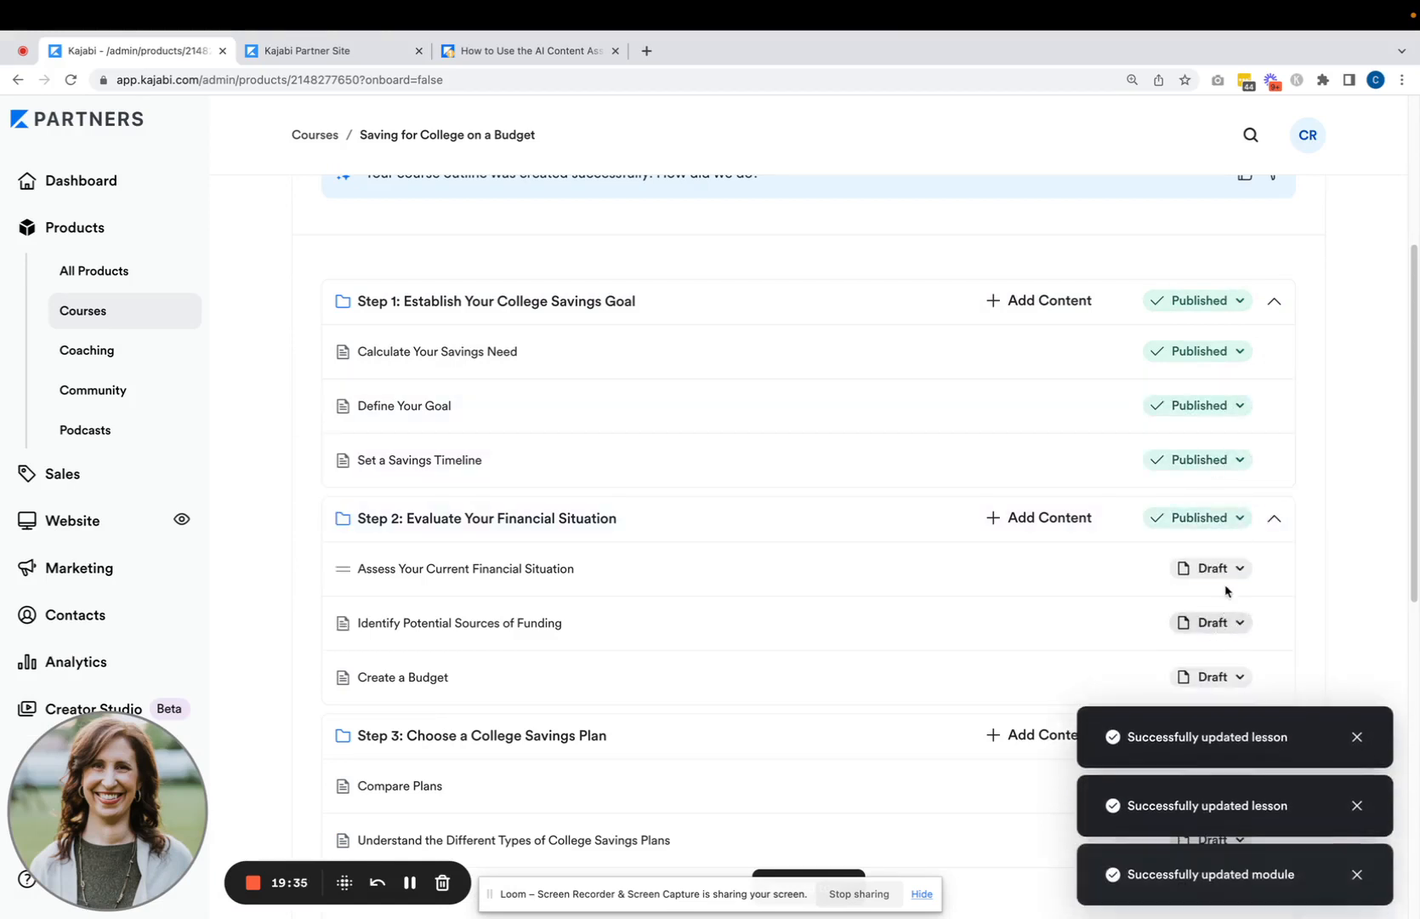
left_click(1213, 569)
left_click(1225, 653)
left_click(1211, 621)
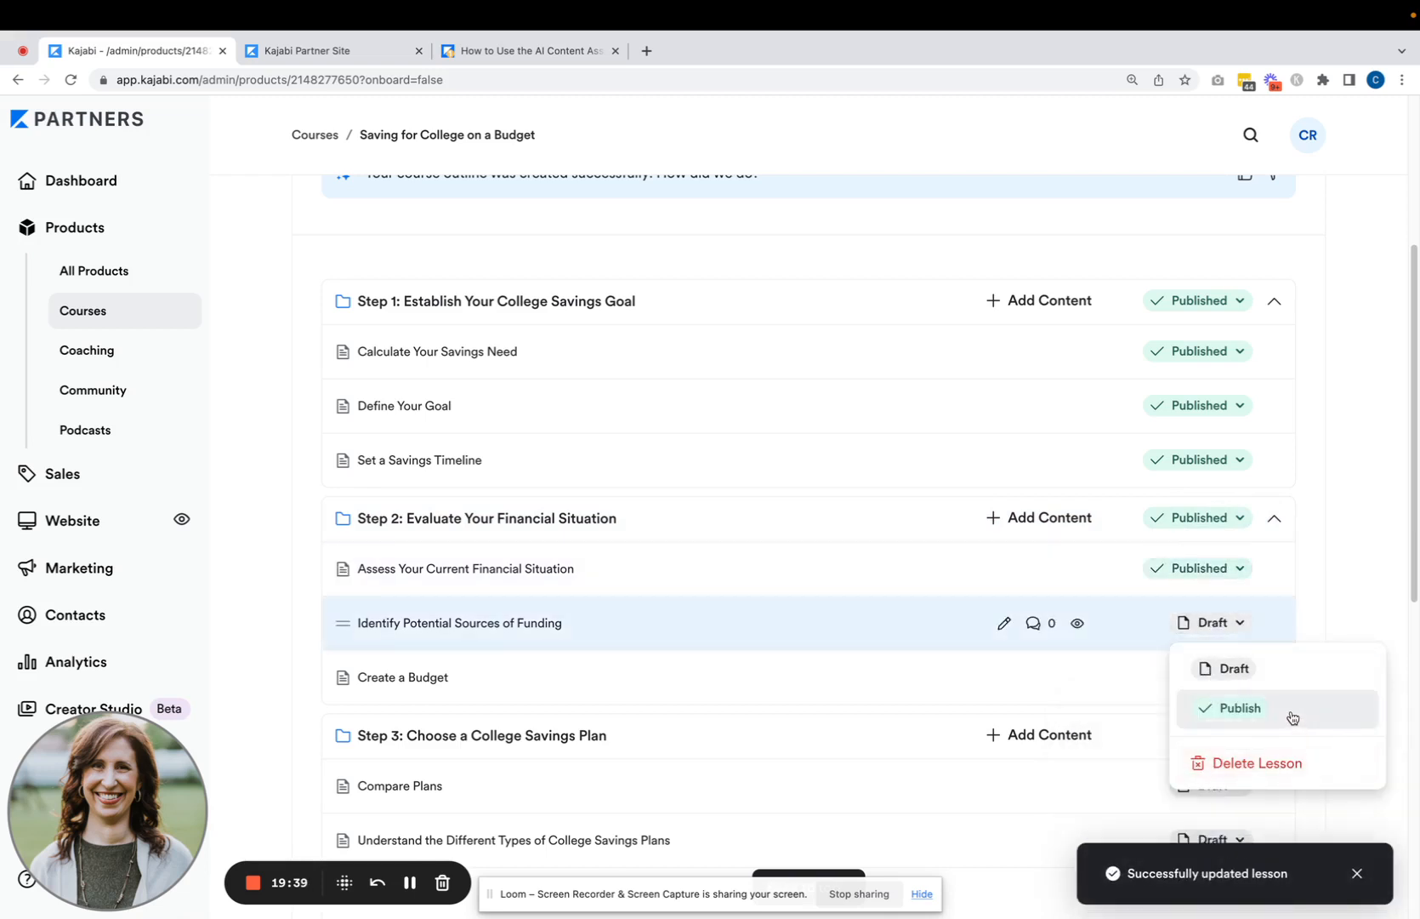
left_click(1284, 711)
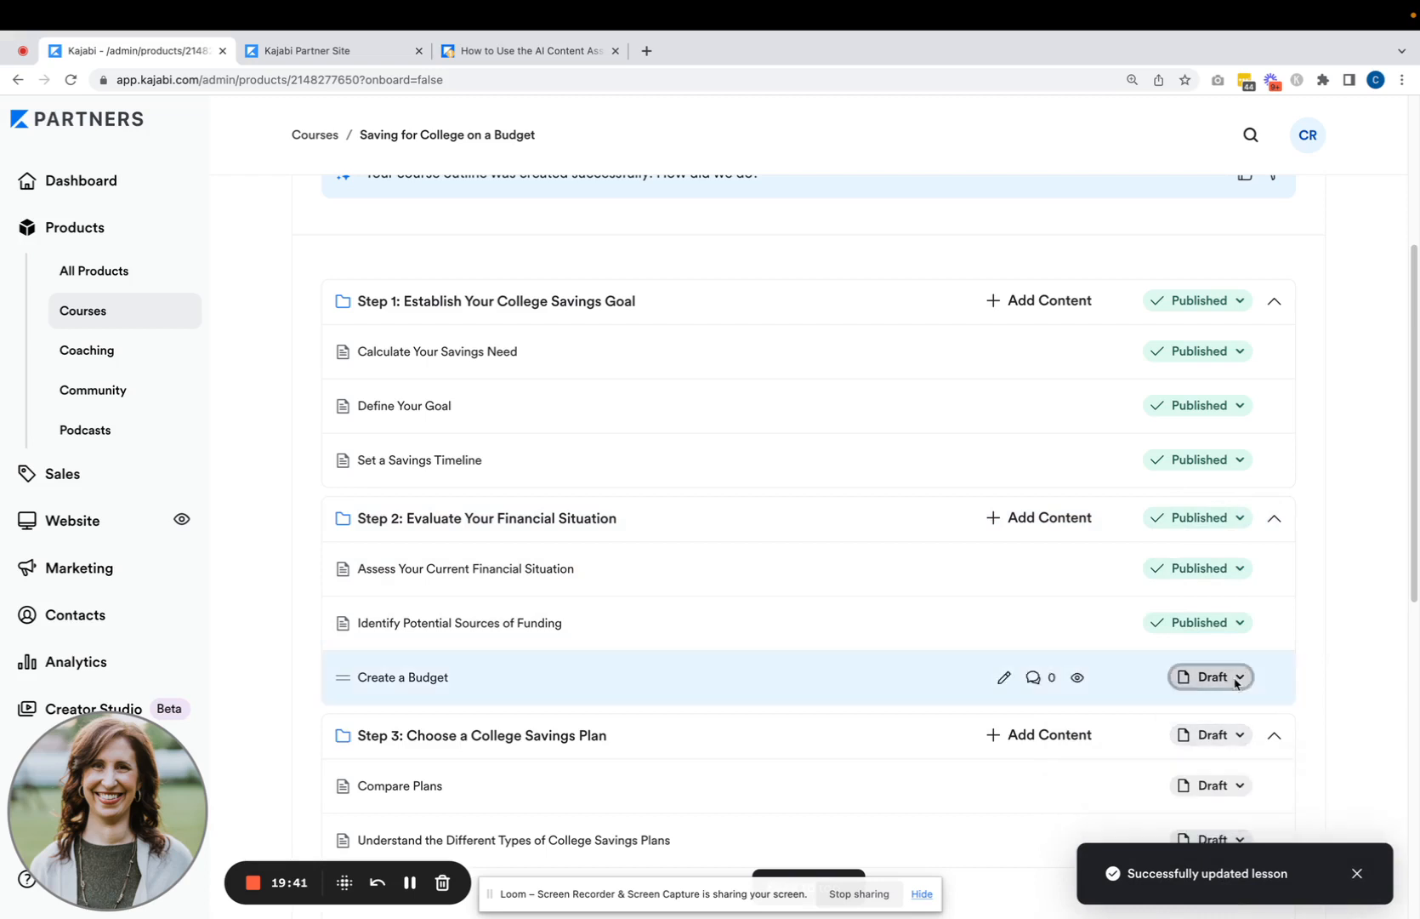
left_click(1235, 678)
left_click(1214, 760)
Step: Preview the course page again and examine how the published Step 1 and Step 2 modules and lessons are displayed
scroll(1415, 545, "up", 5)
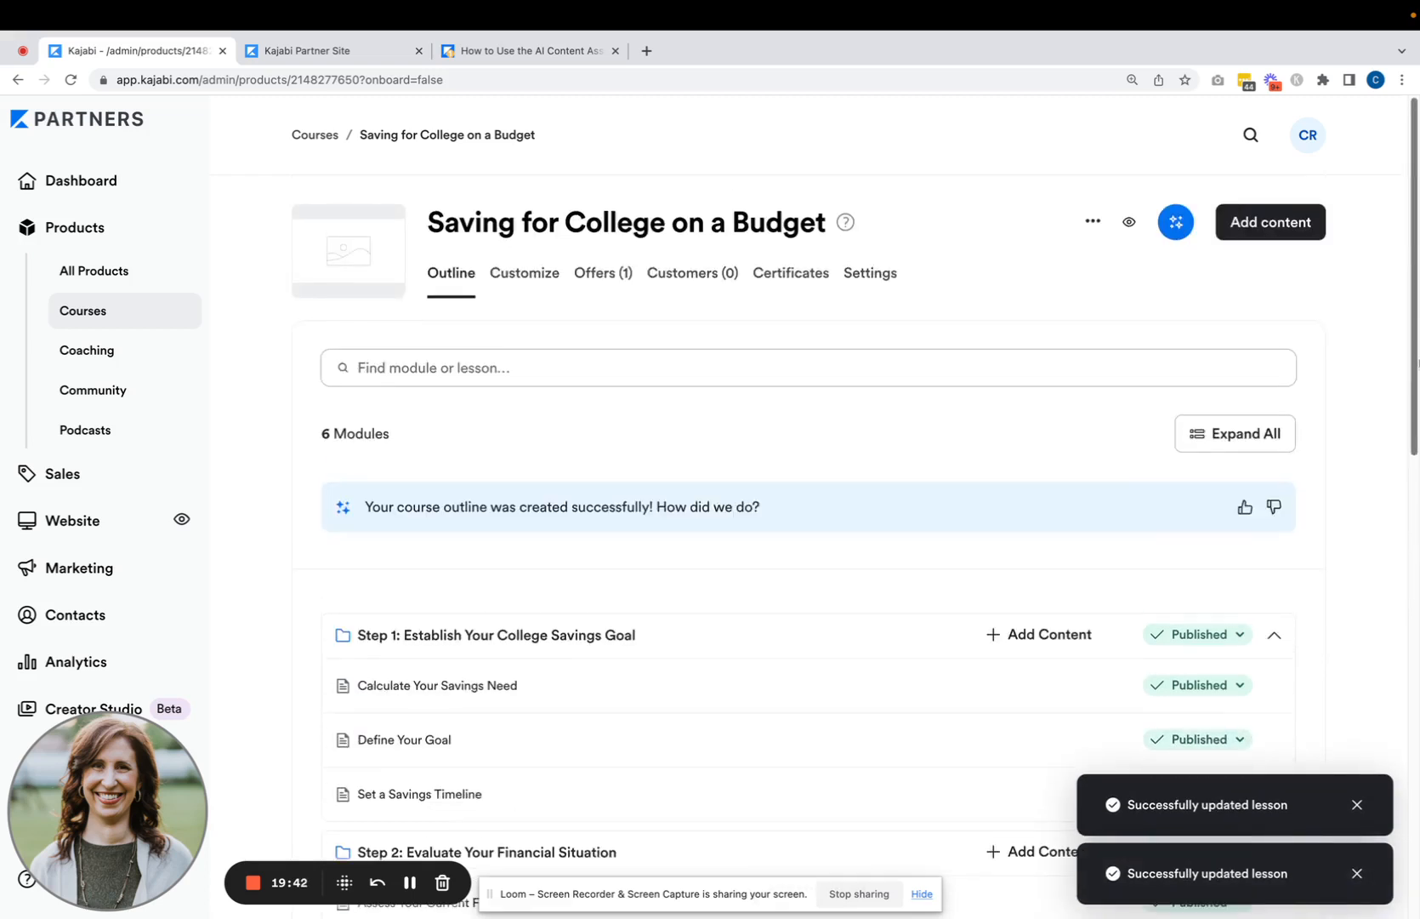
left_click(1130, 222)
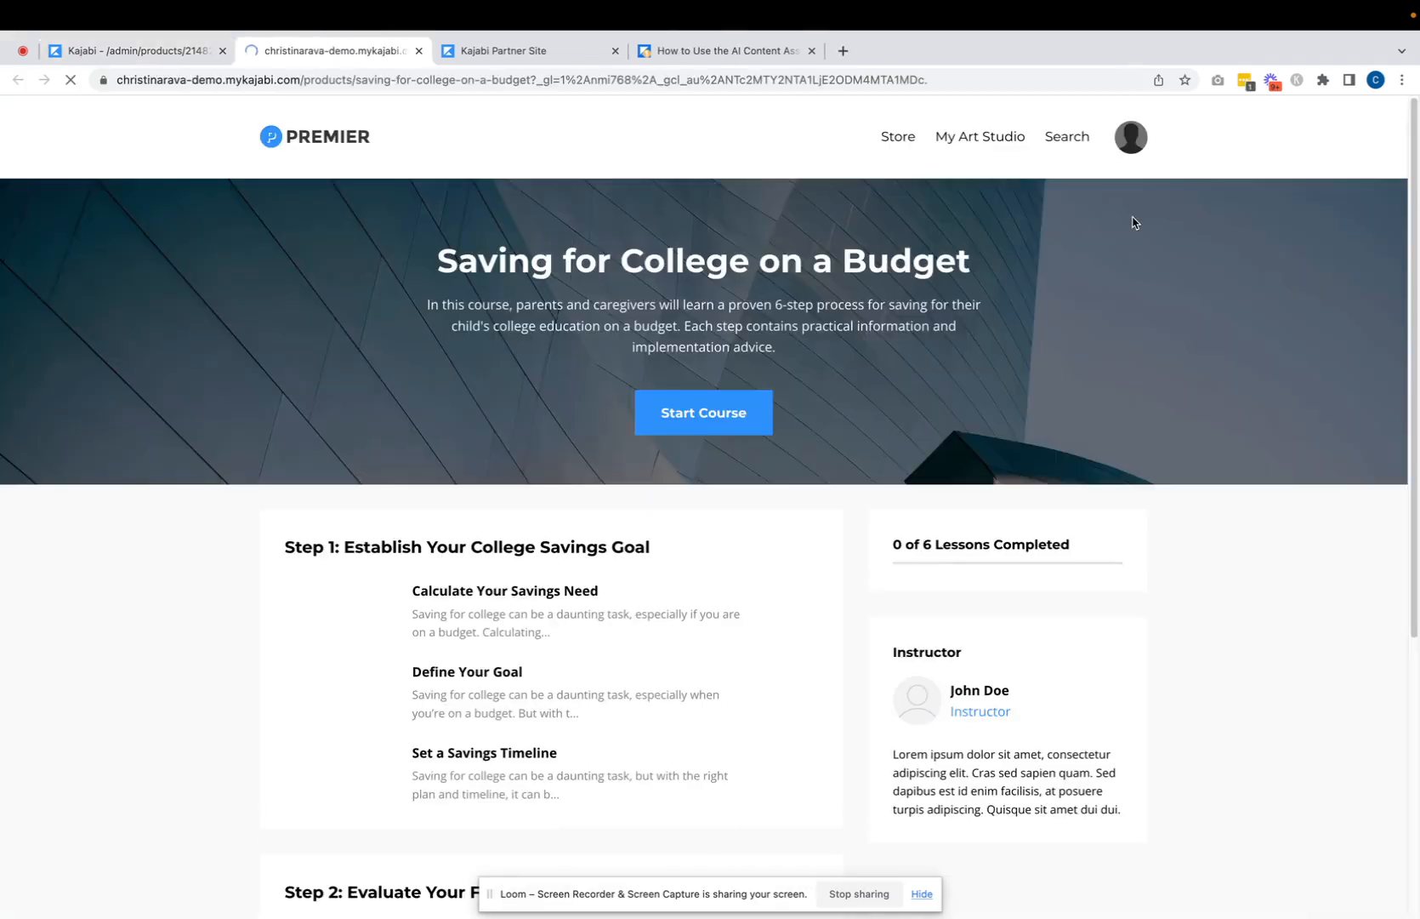
scroll(609, 255, "down", 5)
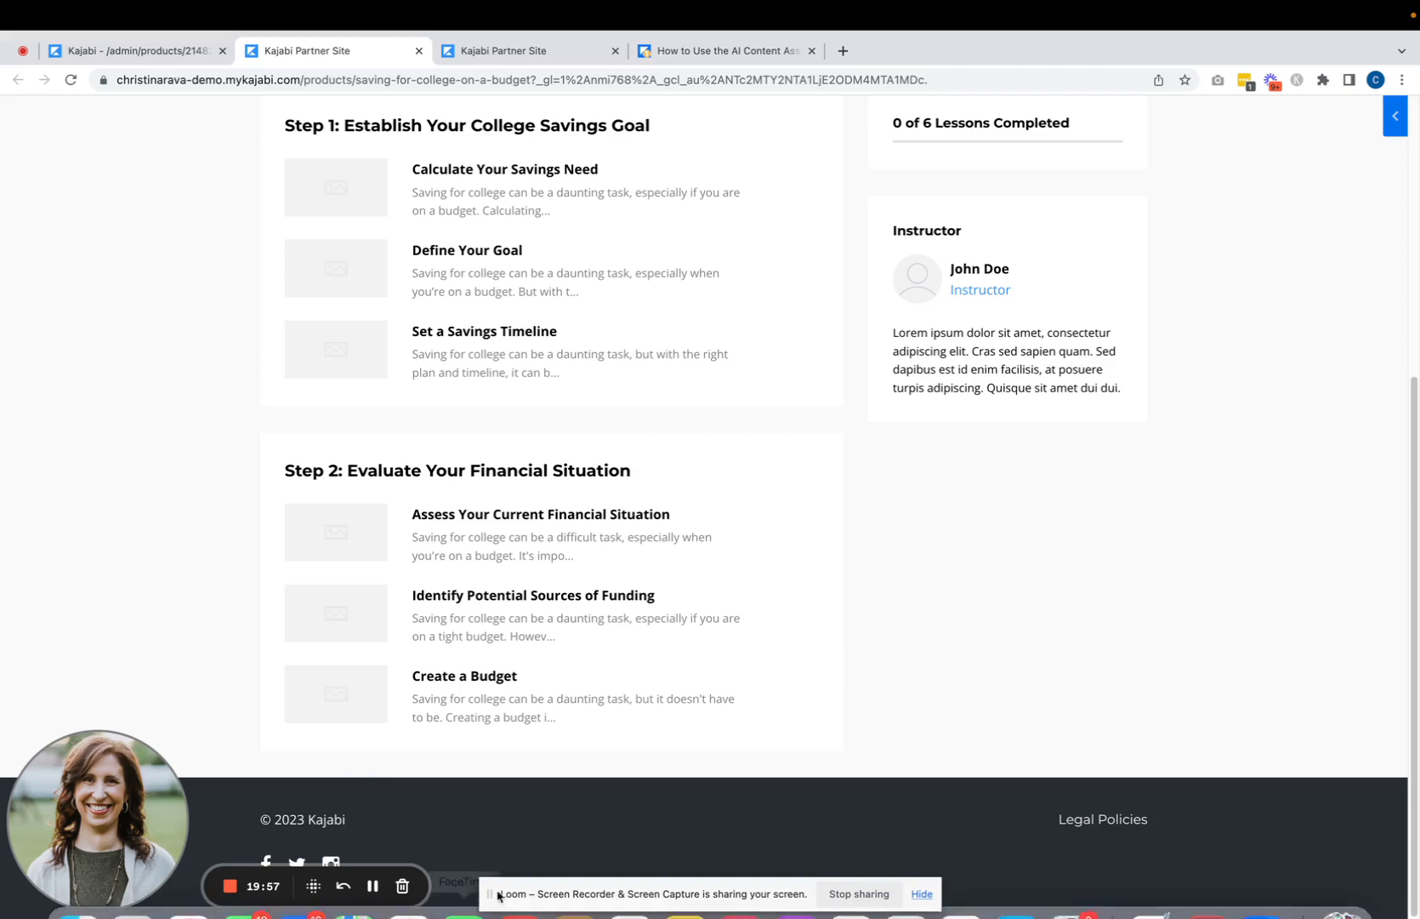
scroll(356, 782, "up", 5)
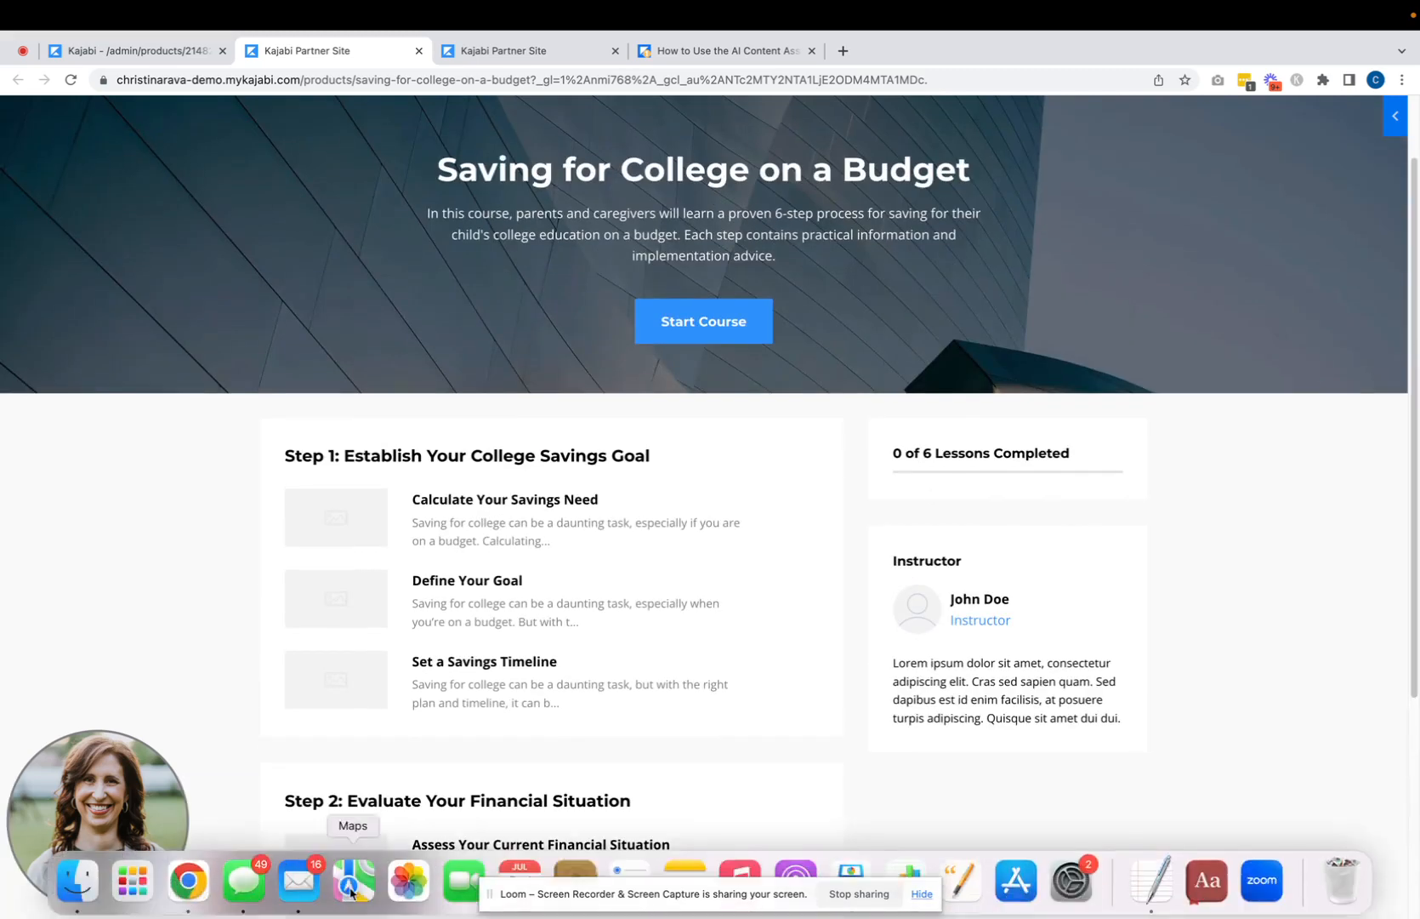